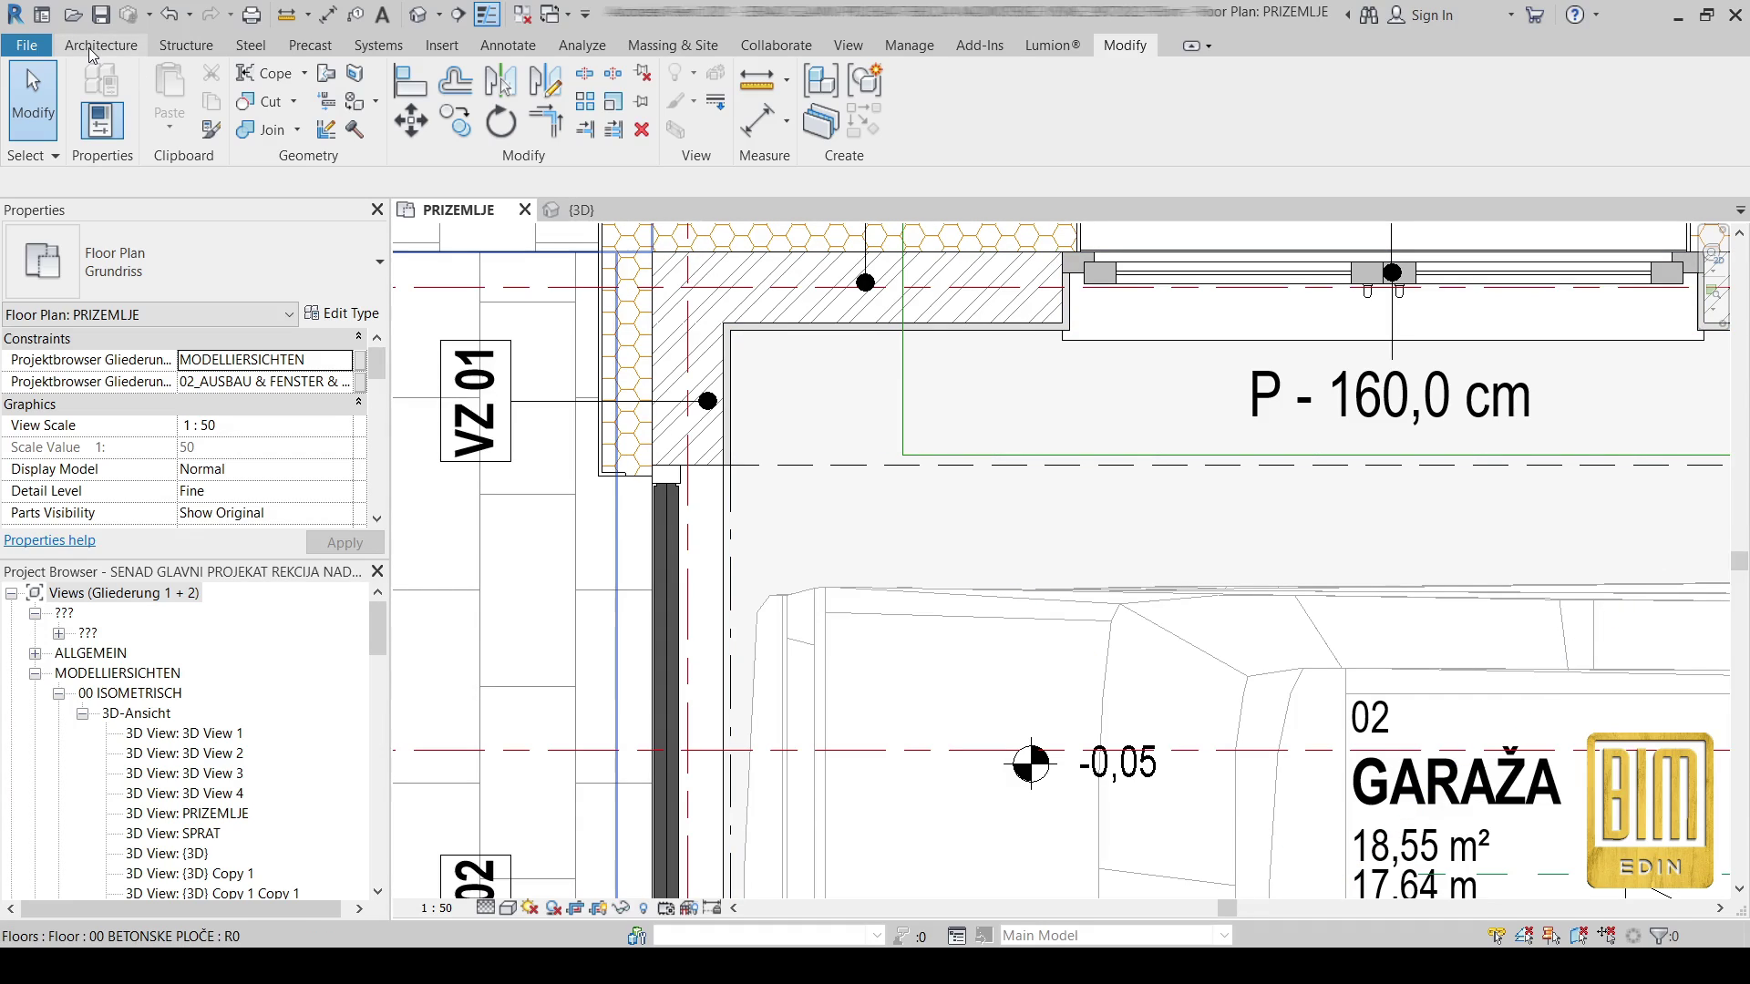
- Switch to the Structure ribbon tab with the PRIZEMLJE floor plan showing
click(185, 46)
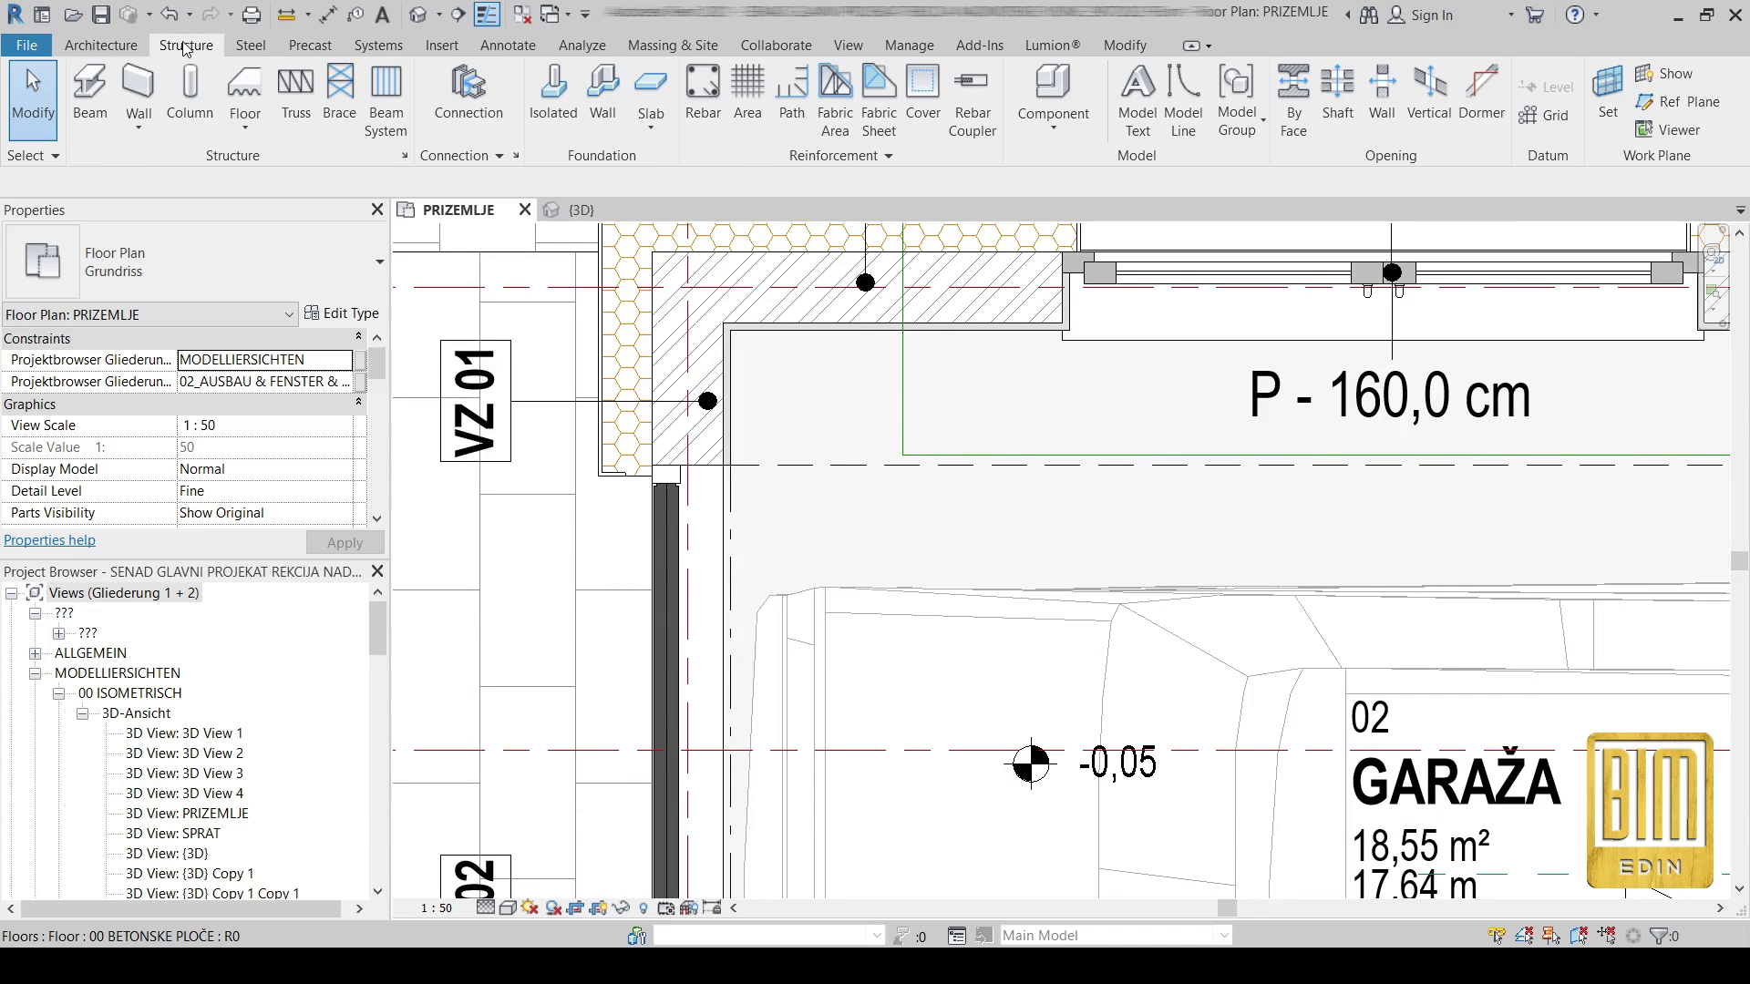
- Place a structural column inside the garage corner
click(188, 95)
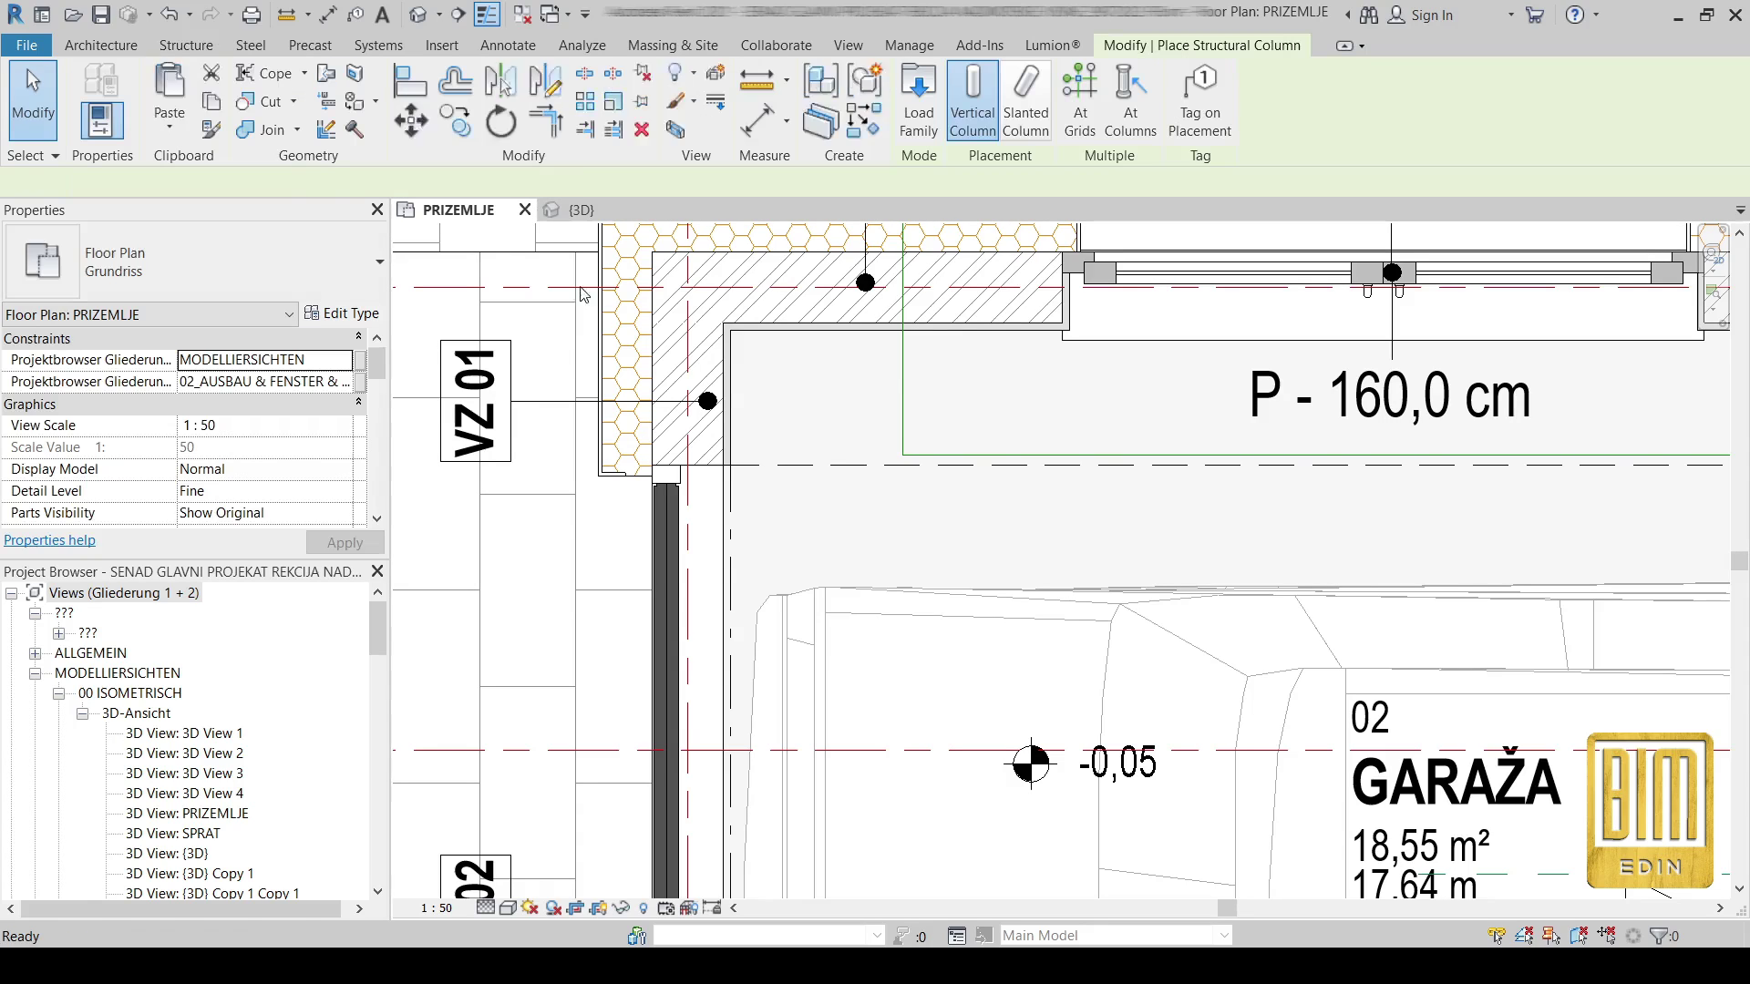
scroll(795, 398, up, 2)
click(802, 390)
key(Escape)
key(Escape)
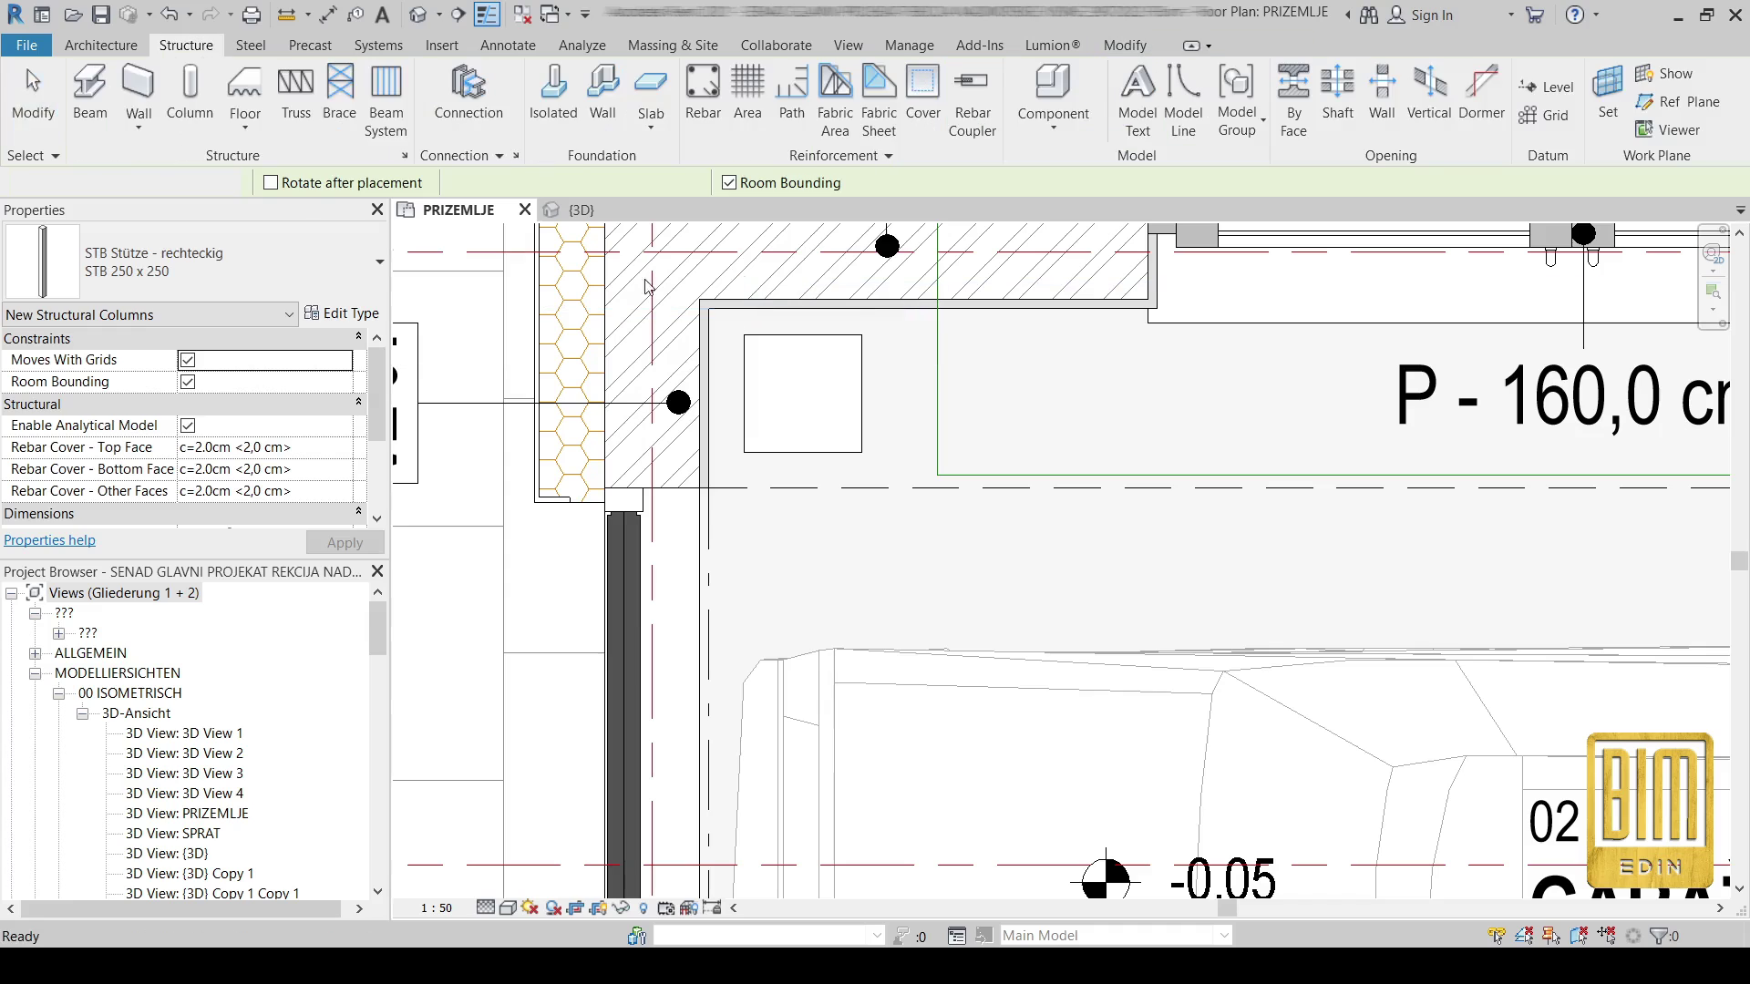
- Set the column to type STB 200 x 200, base level PRIZEMLJE and top level SPRAT
click(793, 350)
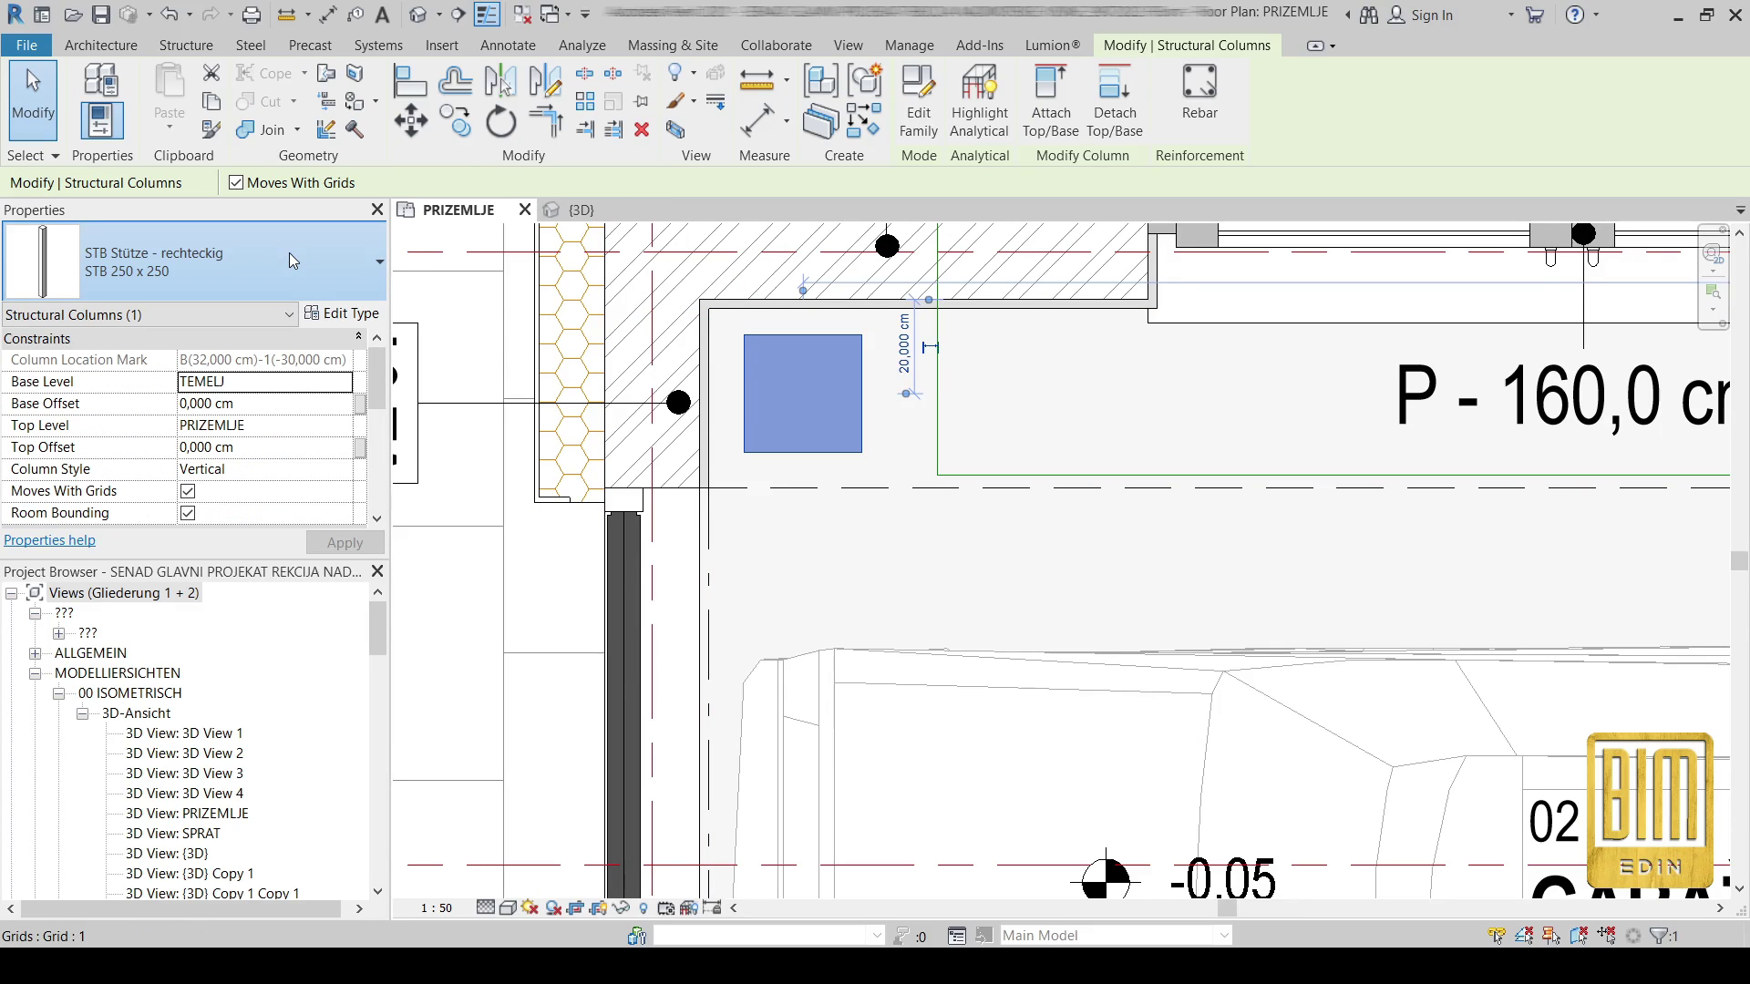
click(297, 256)
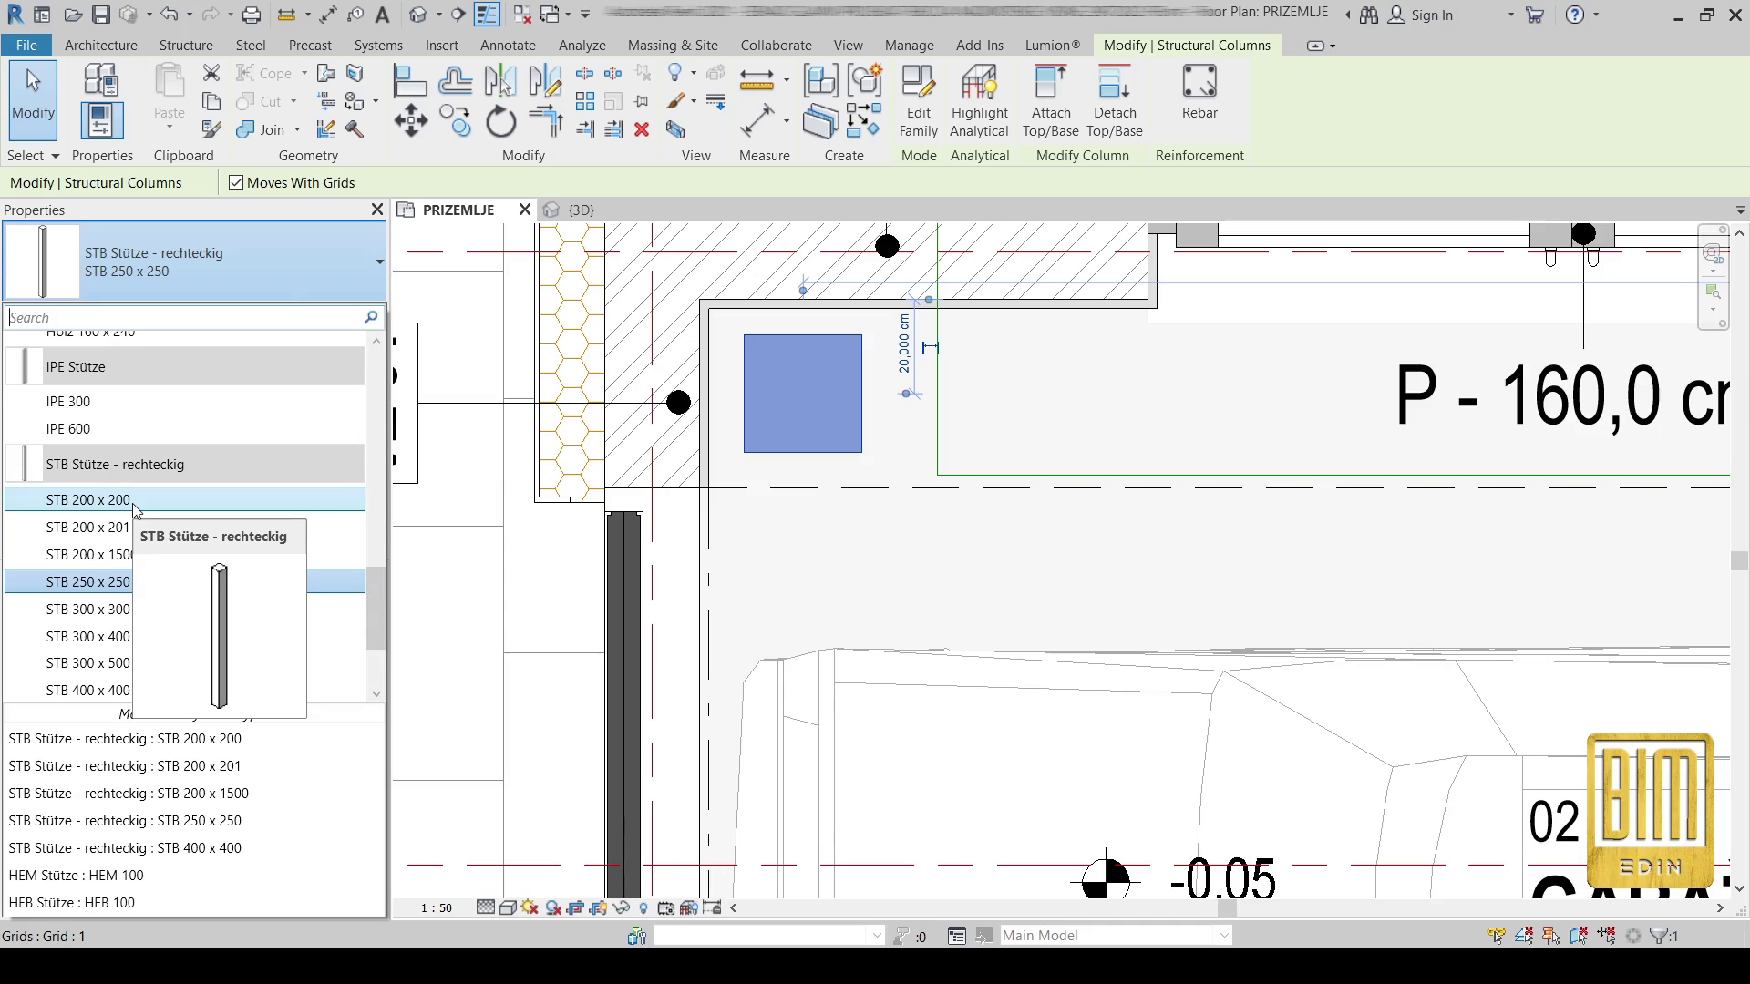
click(134, 508)
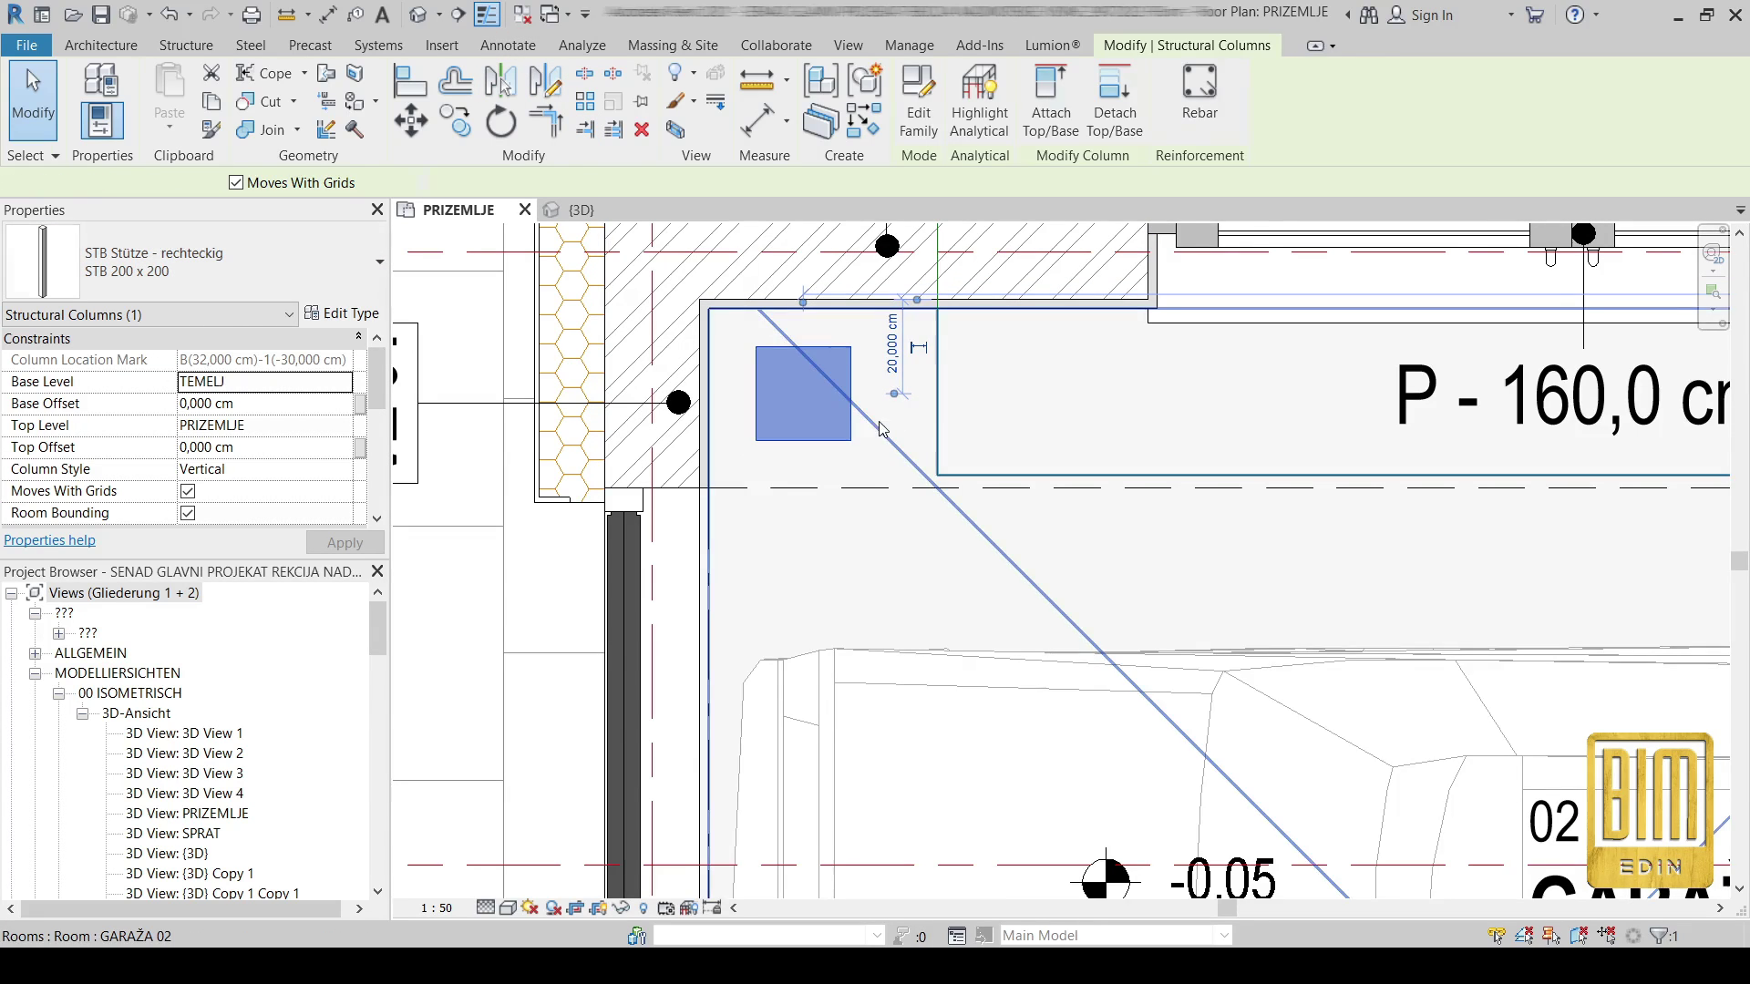
click(840, 361)
scroll(839, 361, up, 3)
click(855, 342)
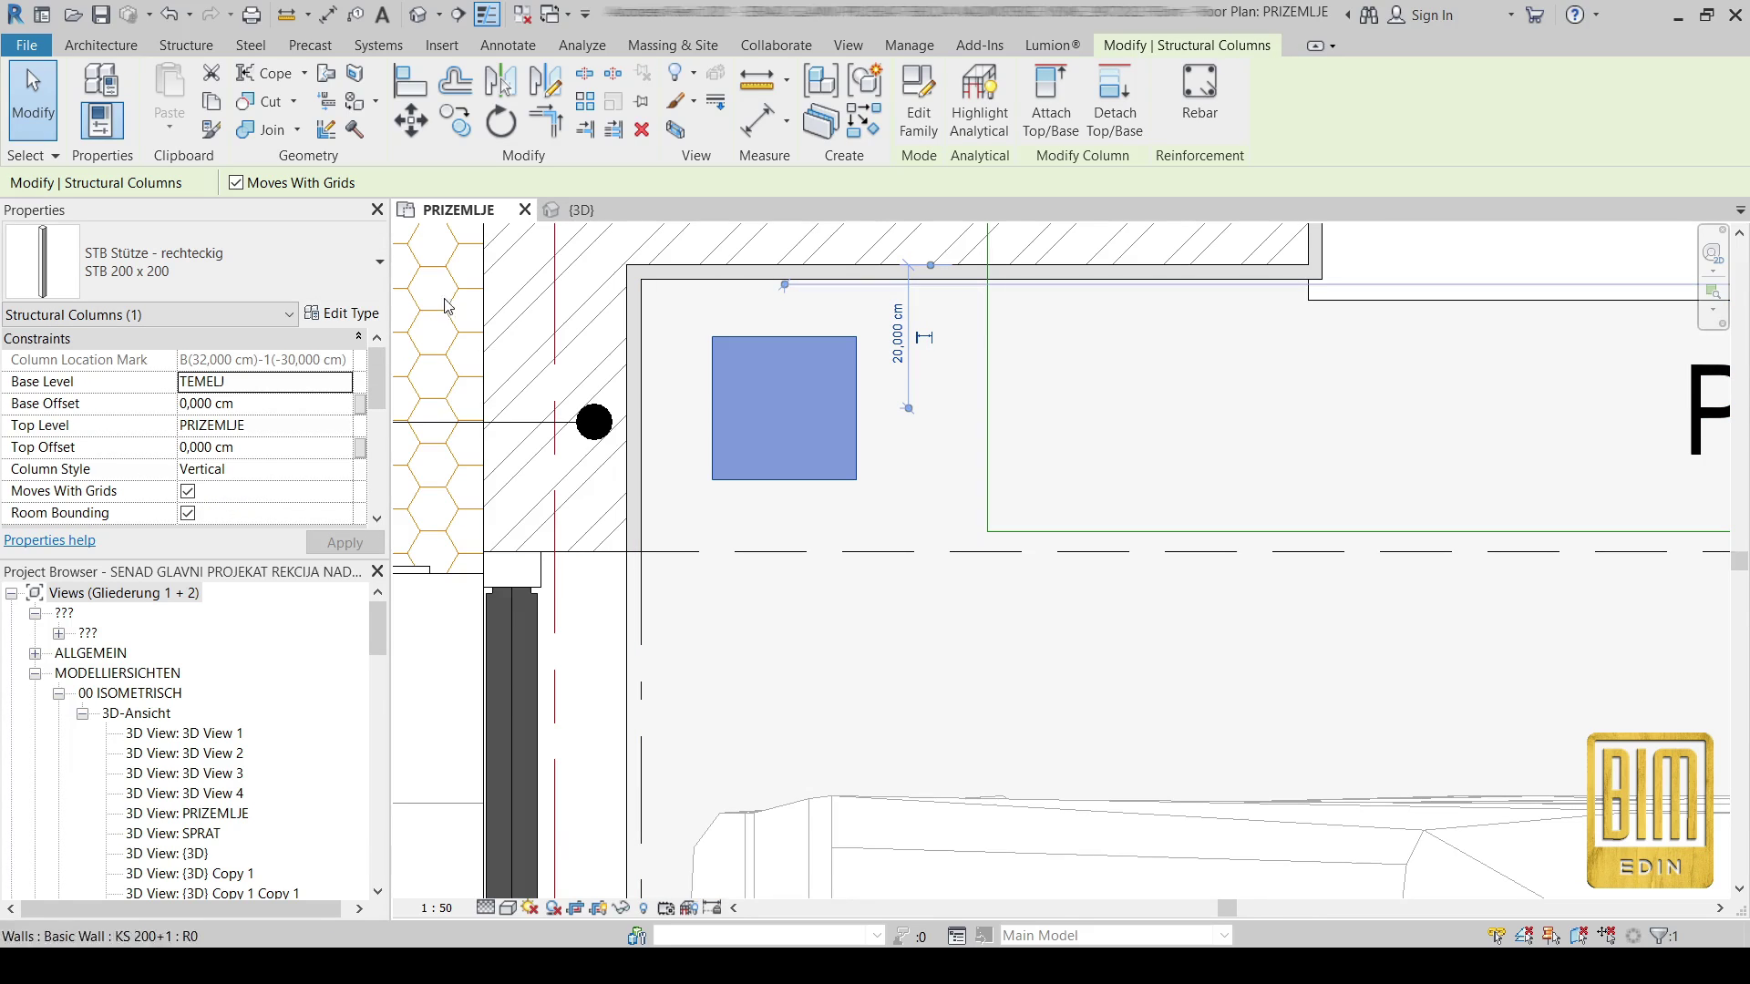
click(351, 383)
click(239, 445)
click(349, 428)
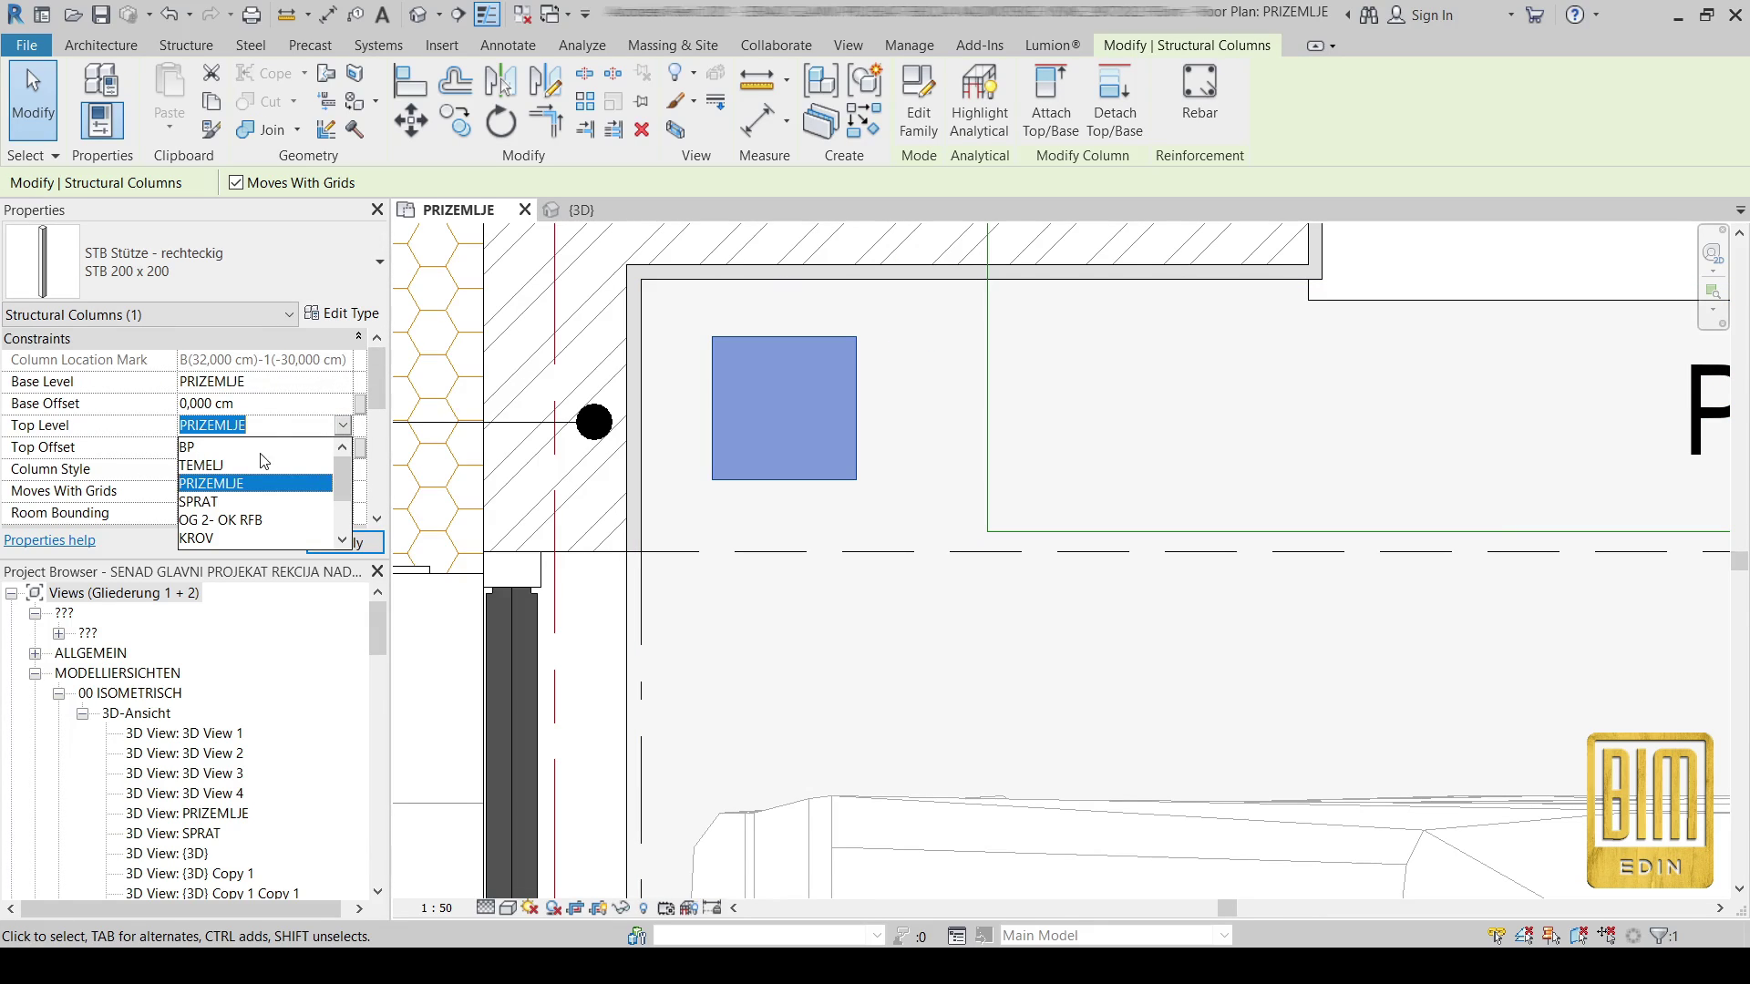
click(218, 504)
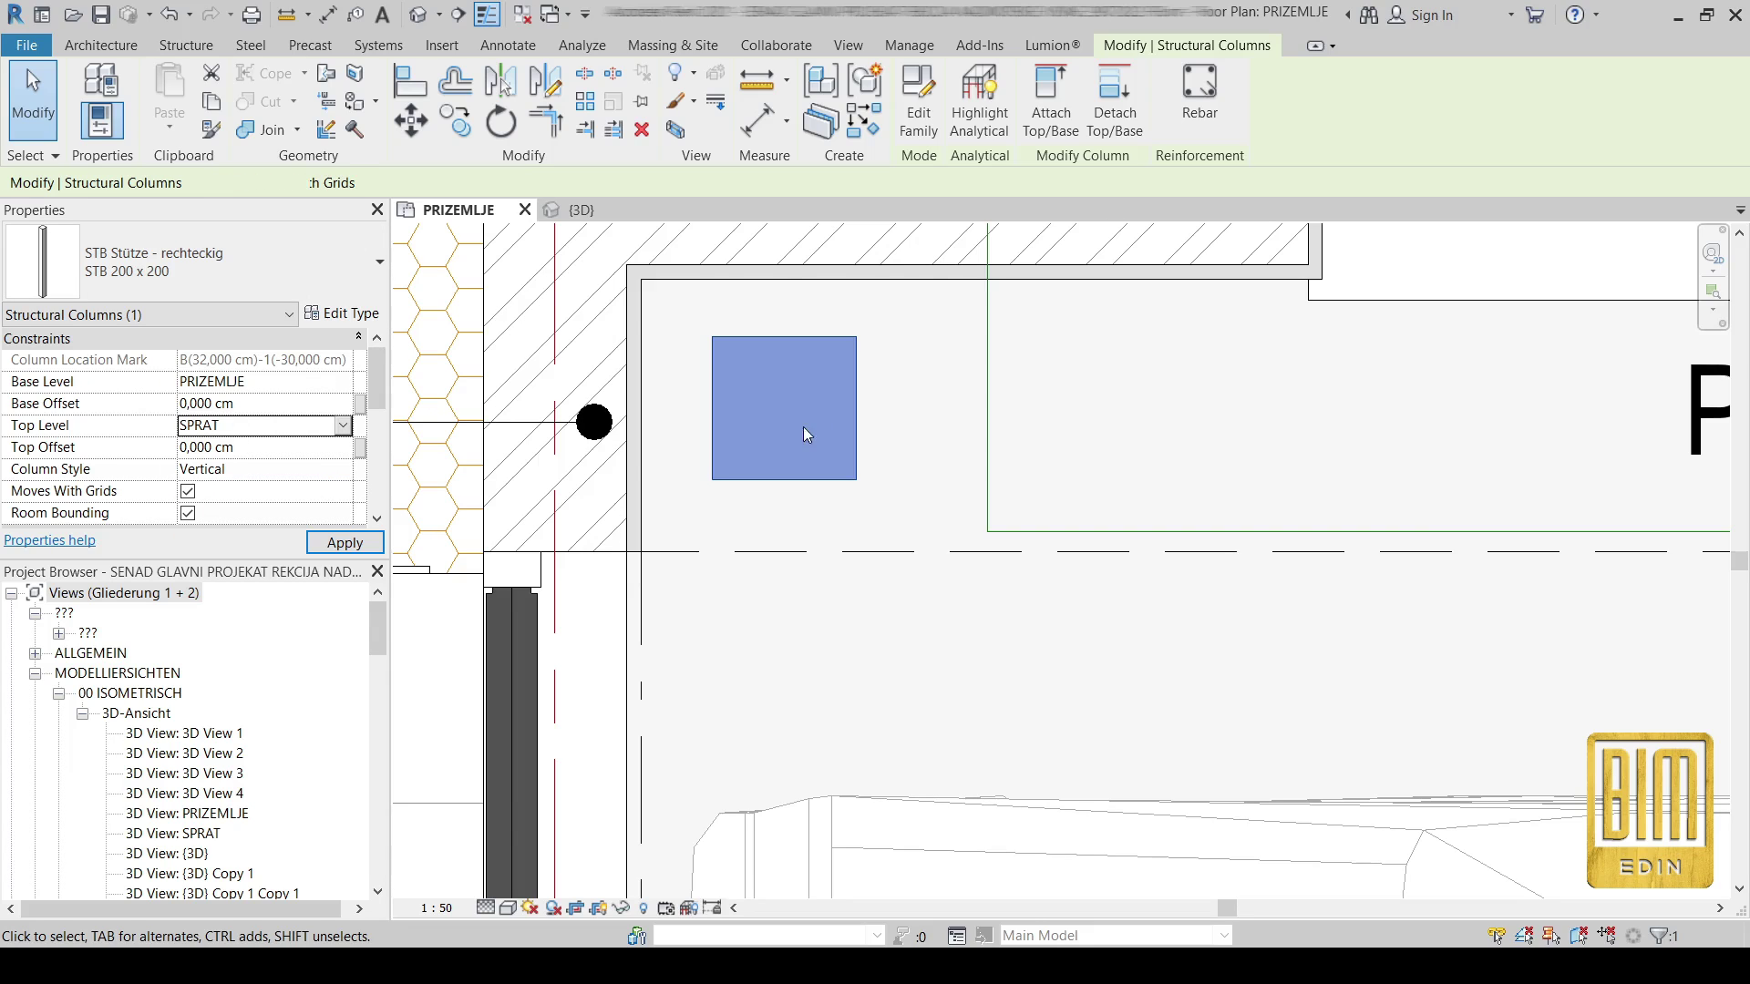
- Turn off Thin Lines so lines display at full weight
click(874, 378)
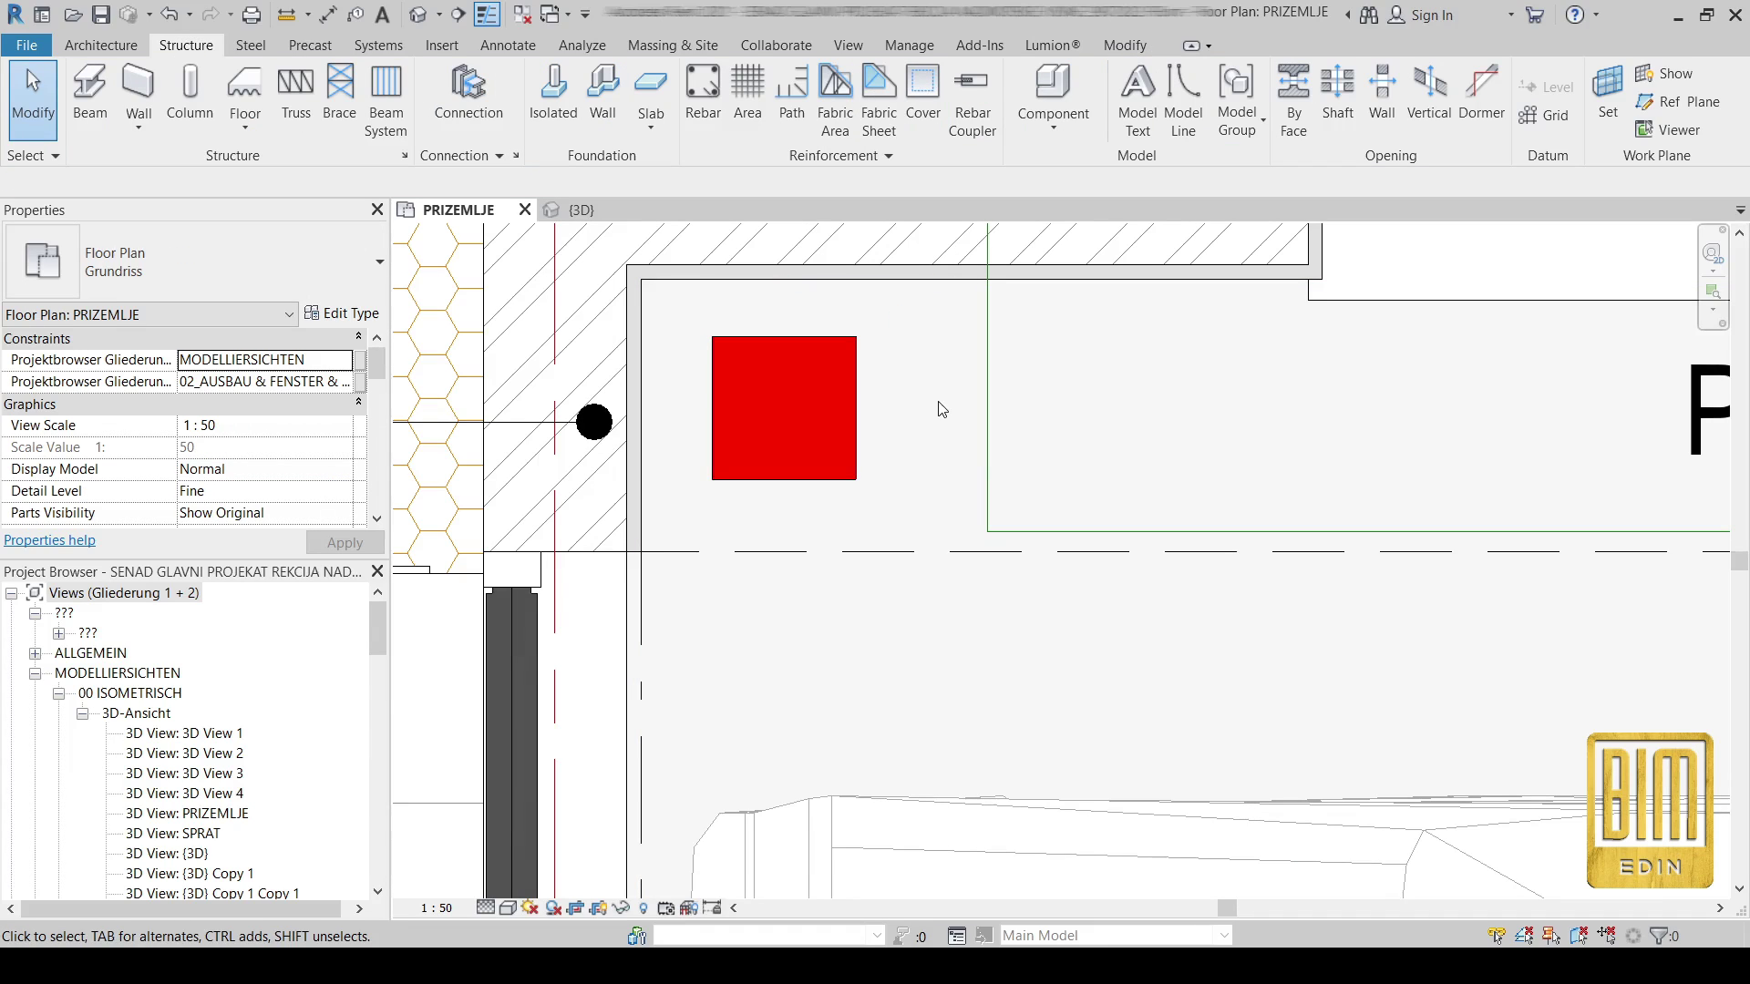
click(486, 14)
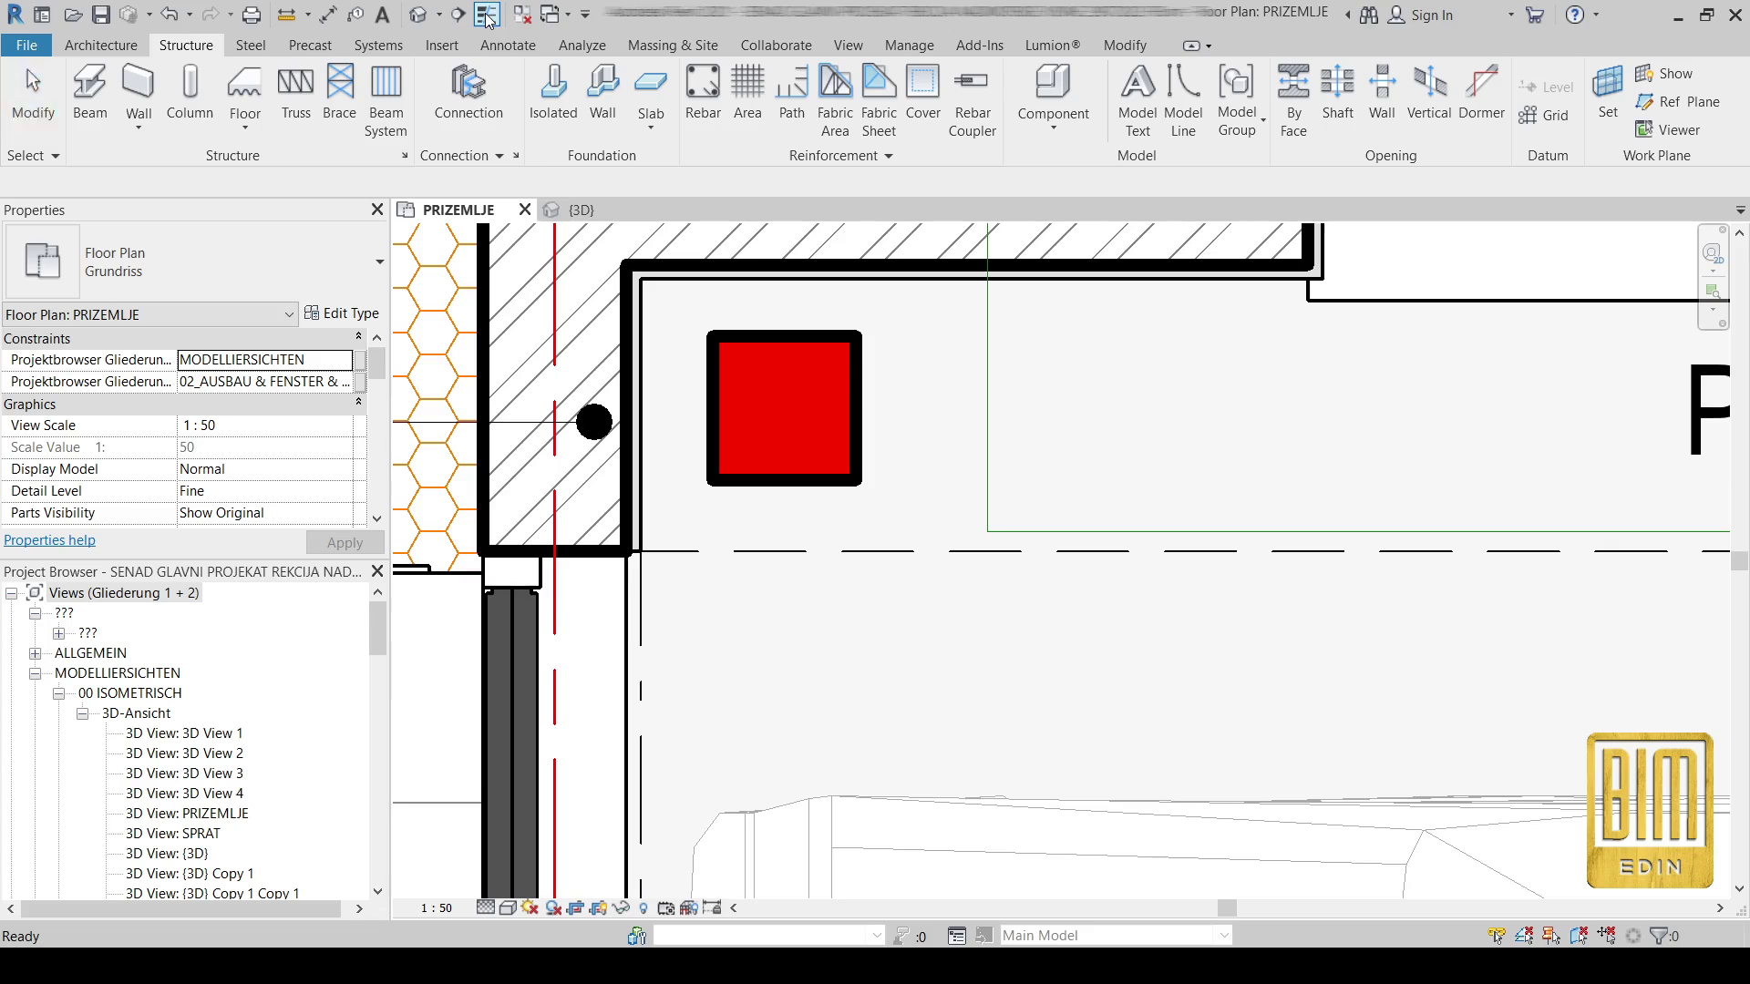
scroll(905, 541, down, 1)
scroll(905, 541, up, 1)
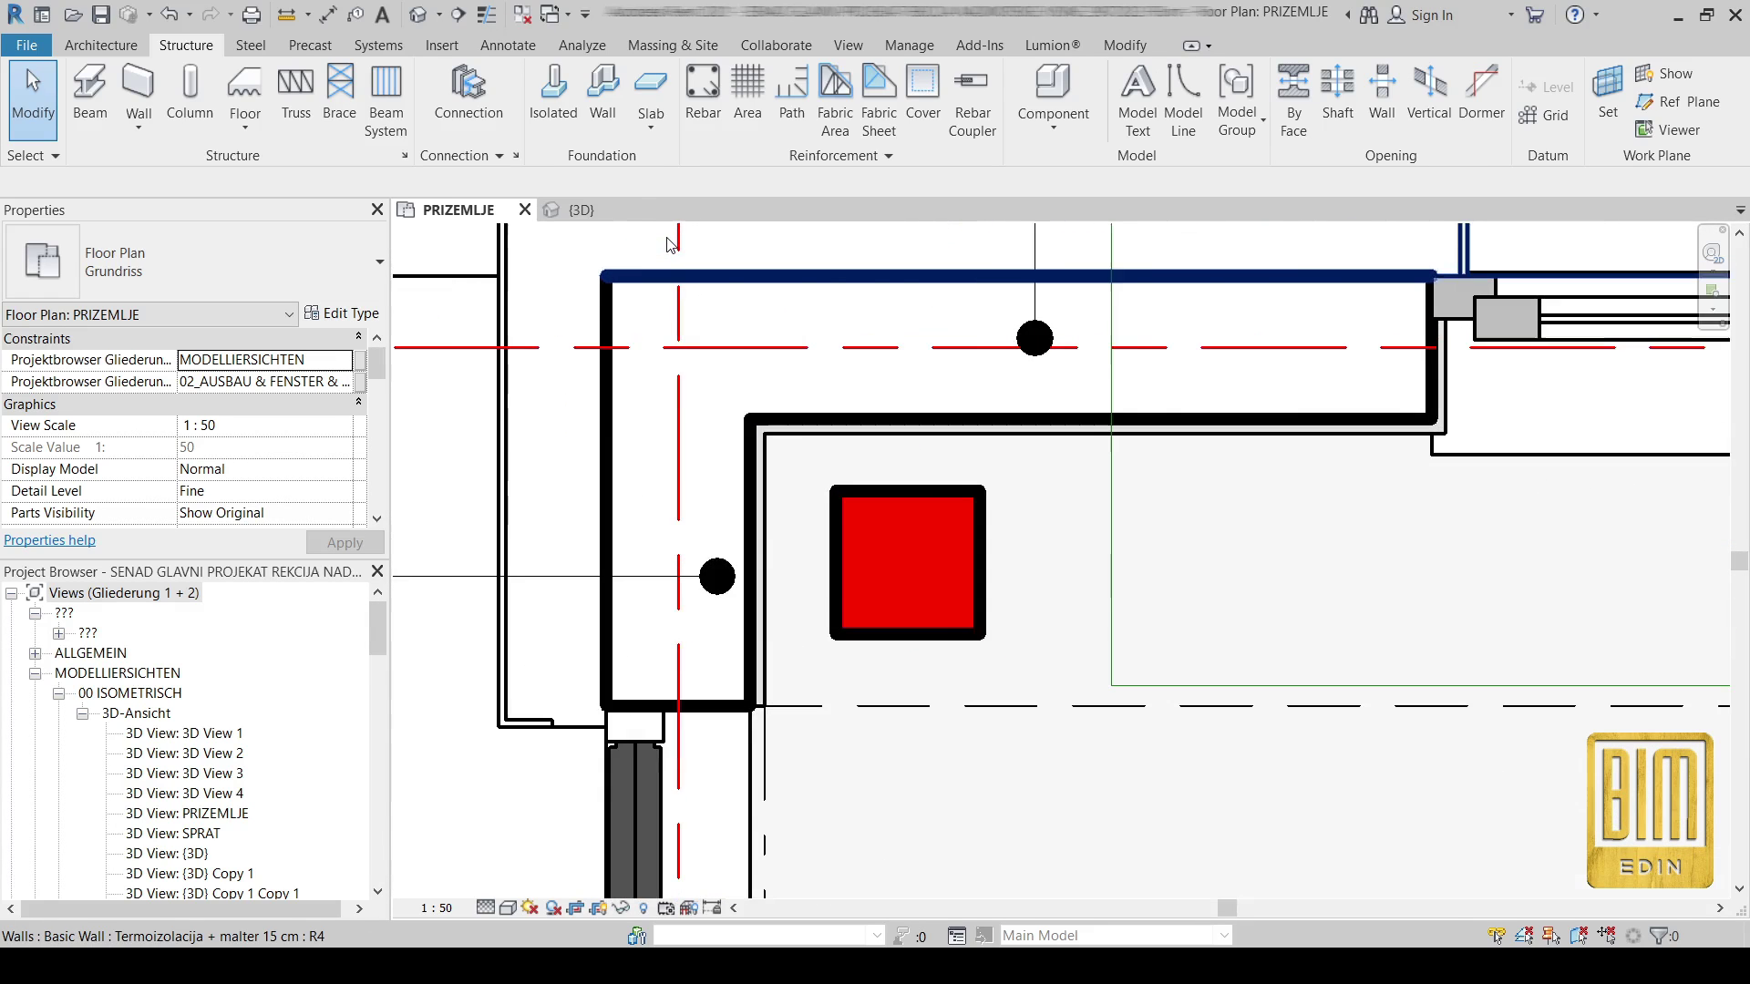
- Move the column from its corner into the outer upper-left corner of the concrete wall
click(849, 498)
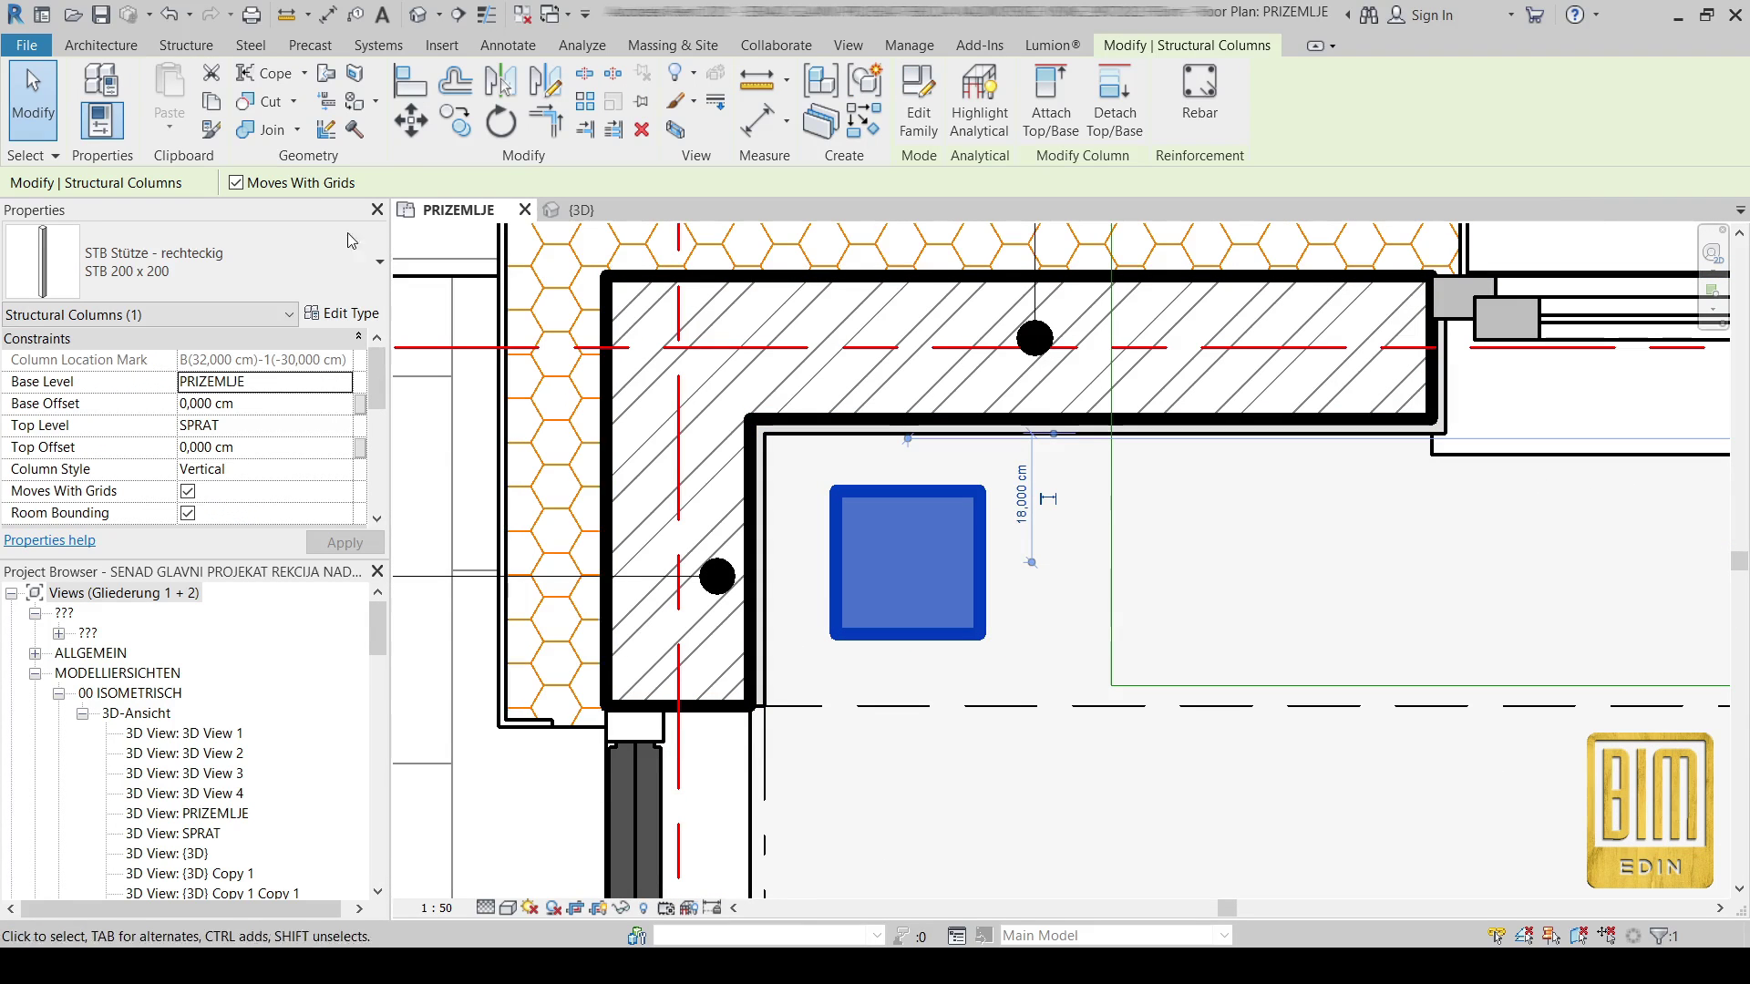
click(411, 120)
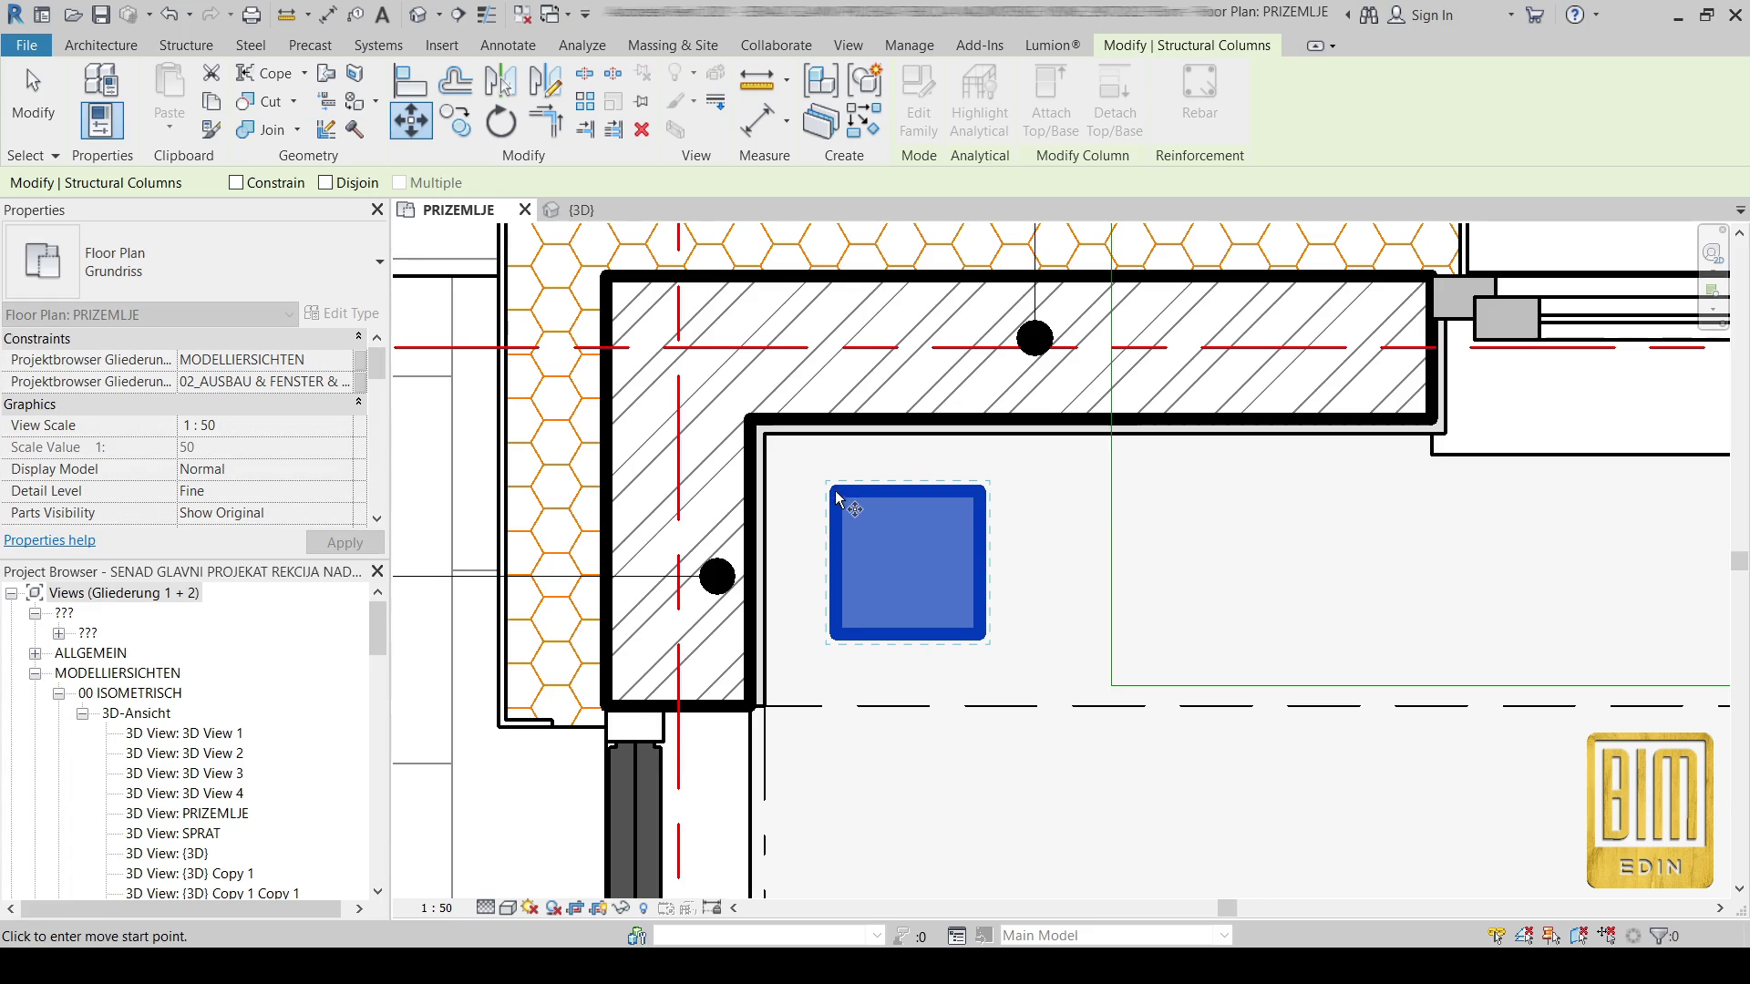
click(832, 489)
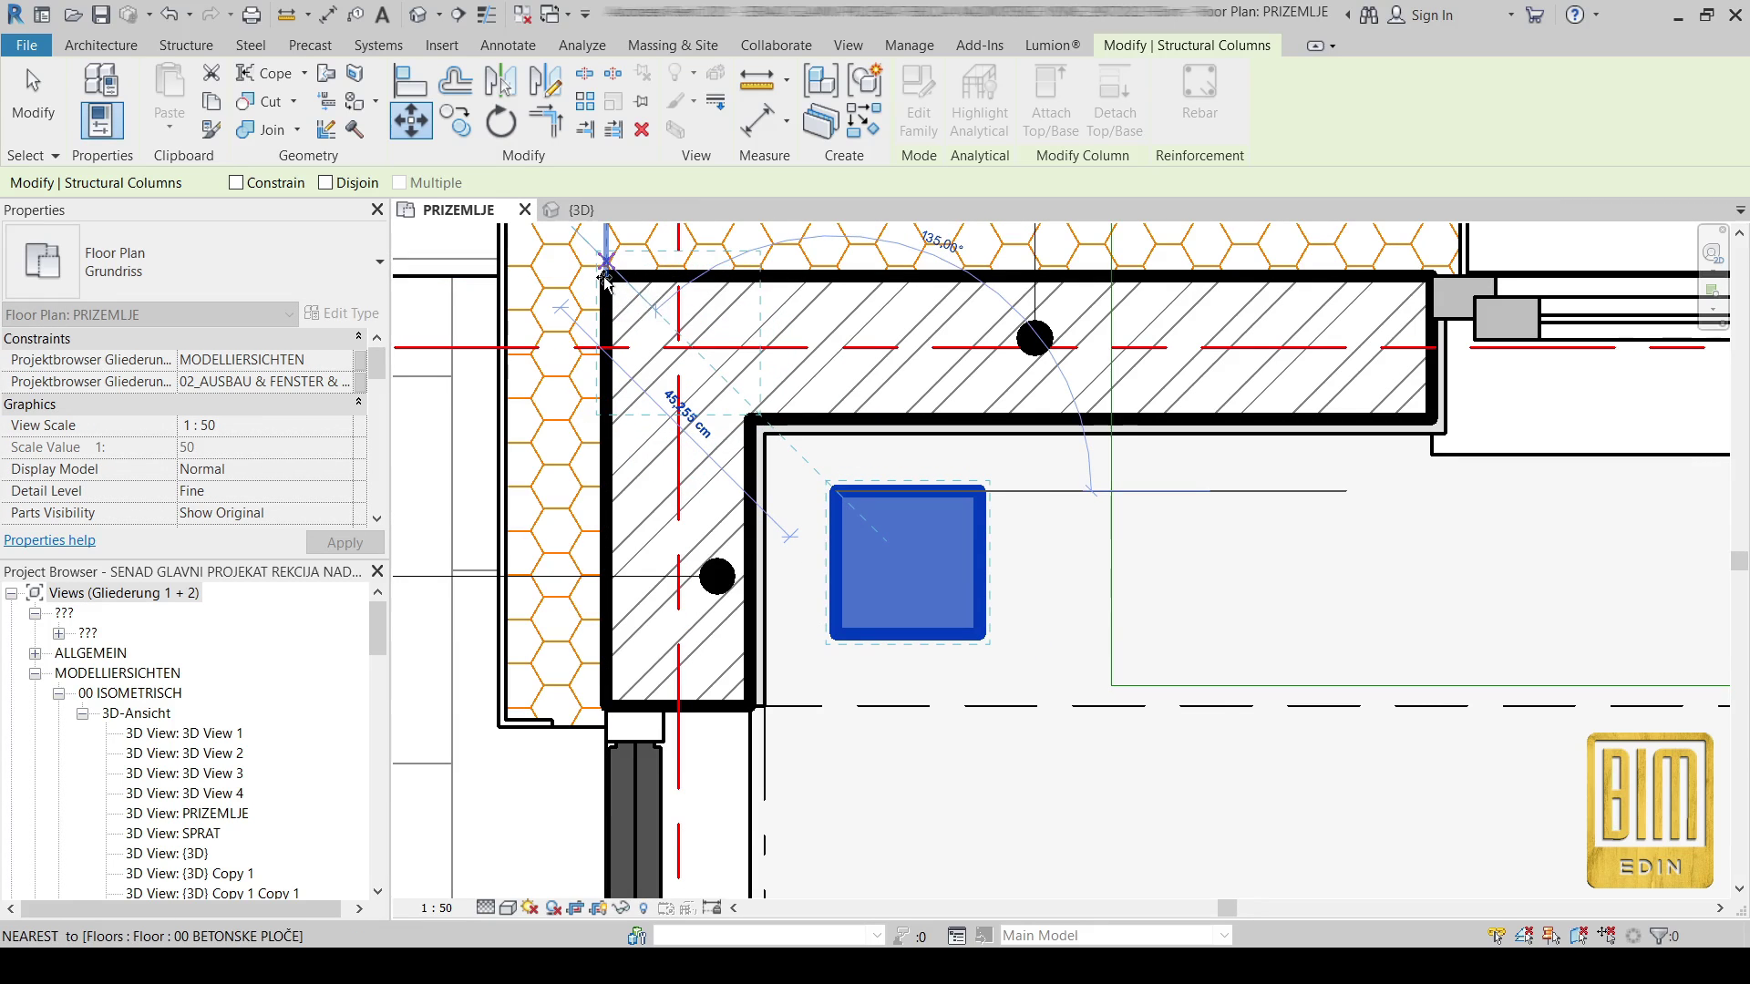
scroll(609, 285, up, 1)
click(609, 285)
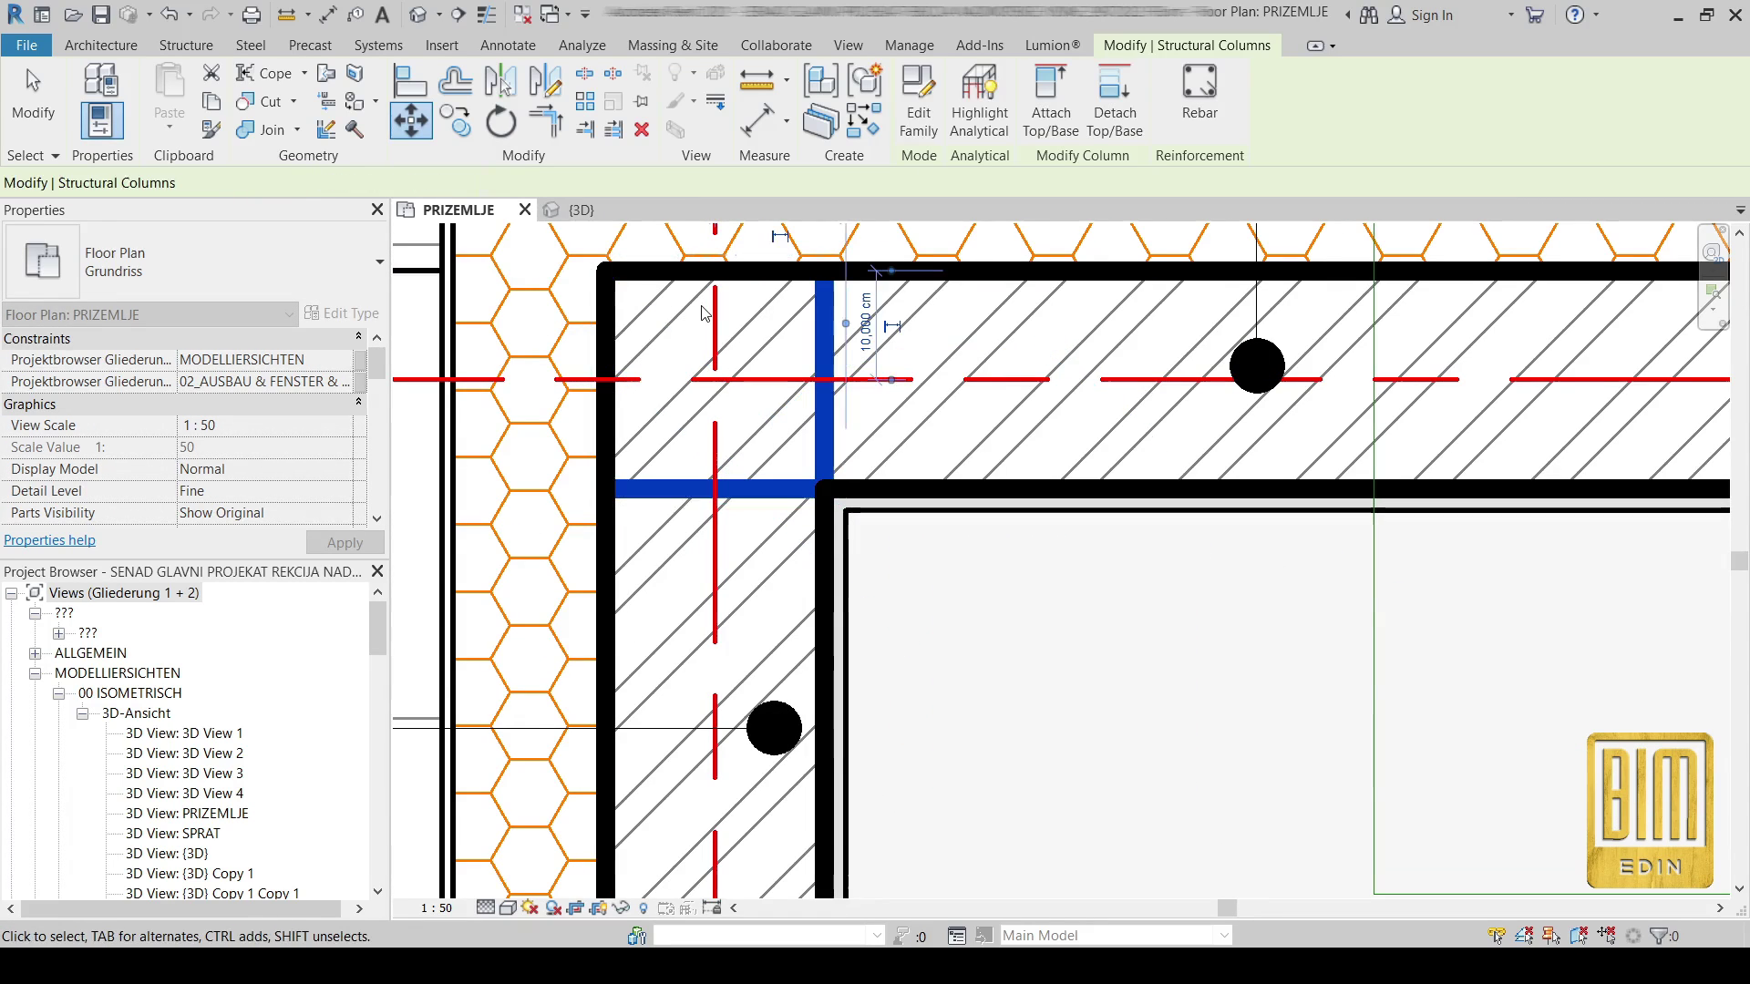
scroll(922, 425, down, 1)
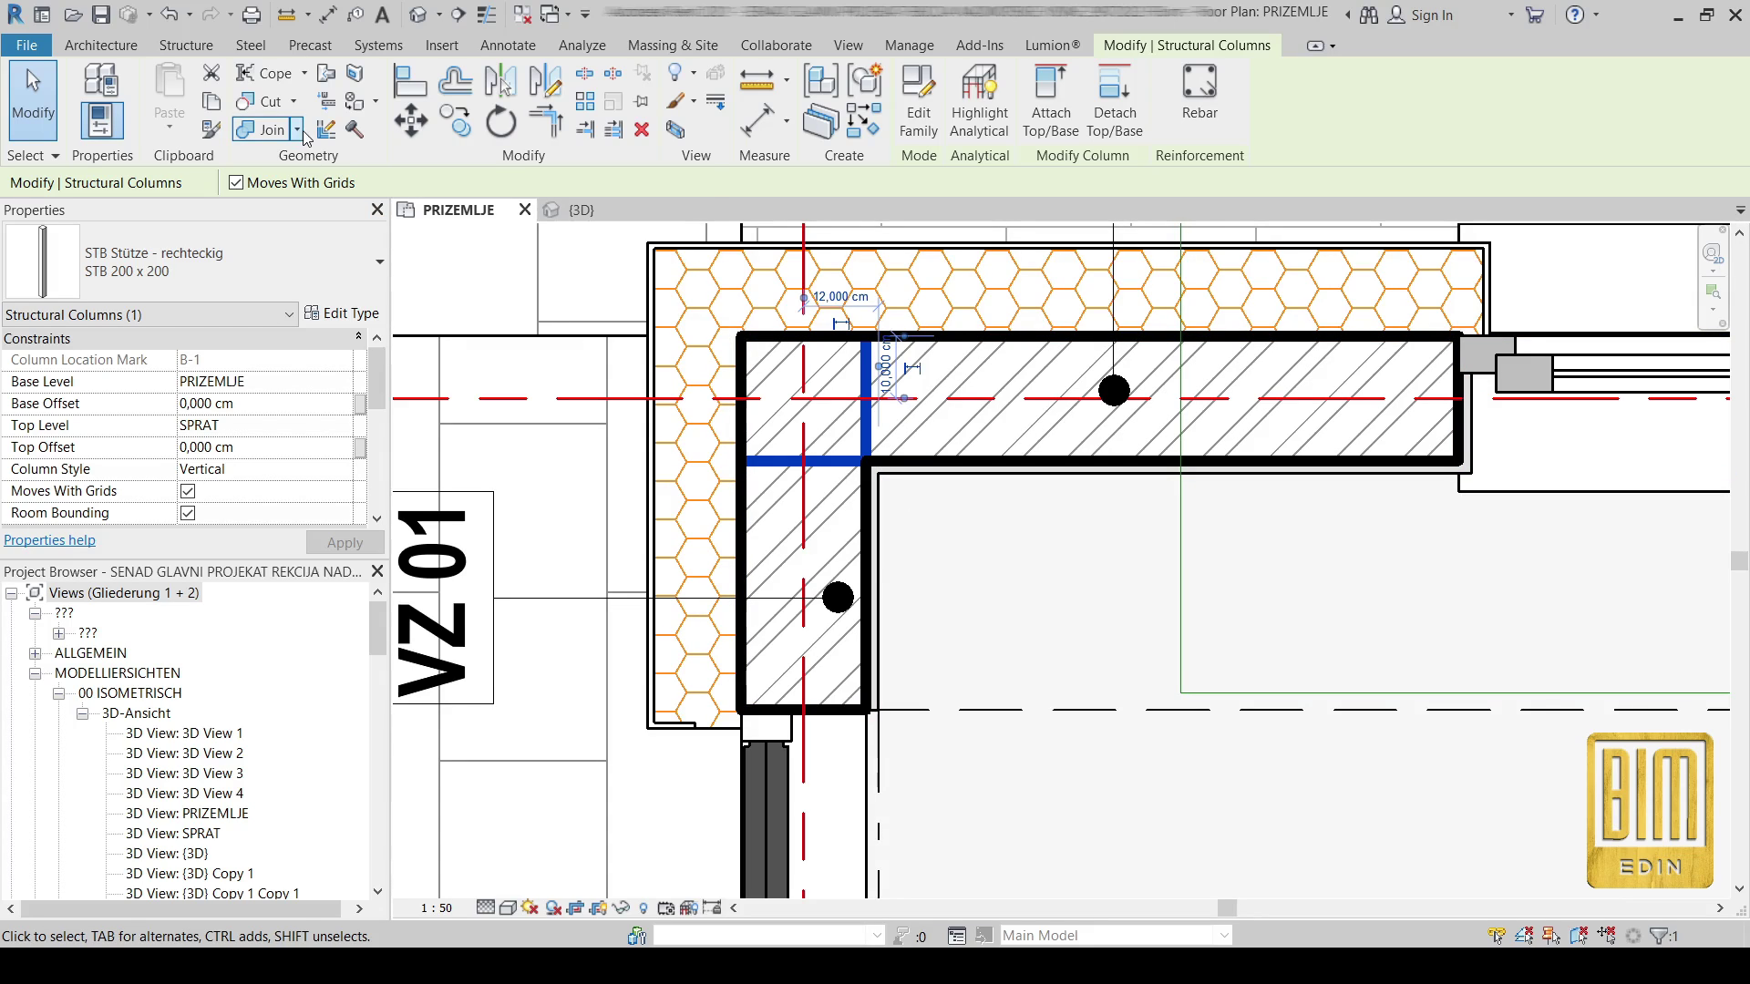
click(266, 129)
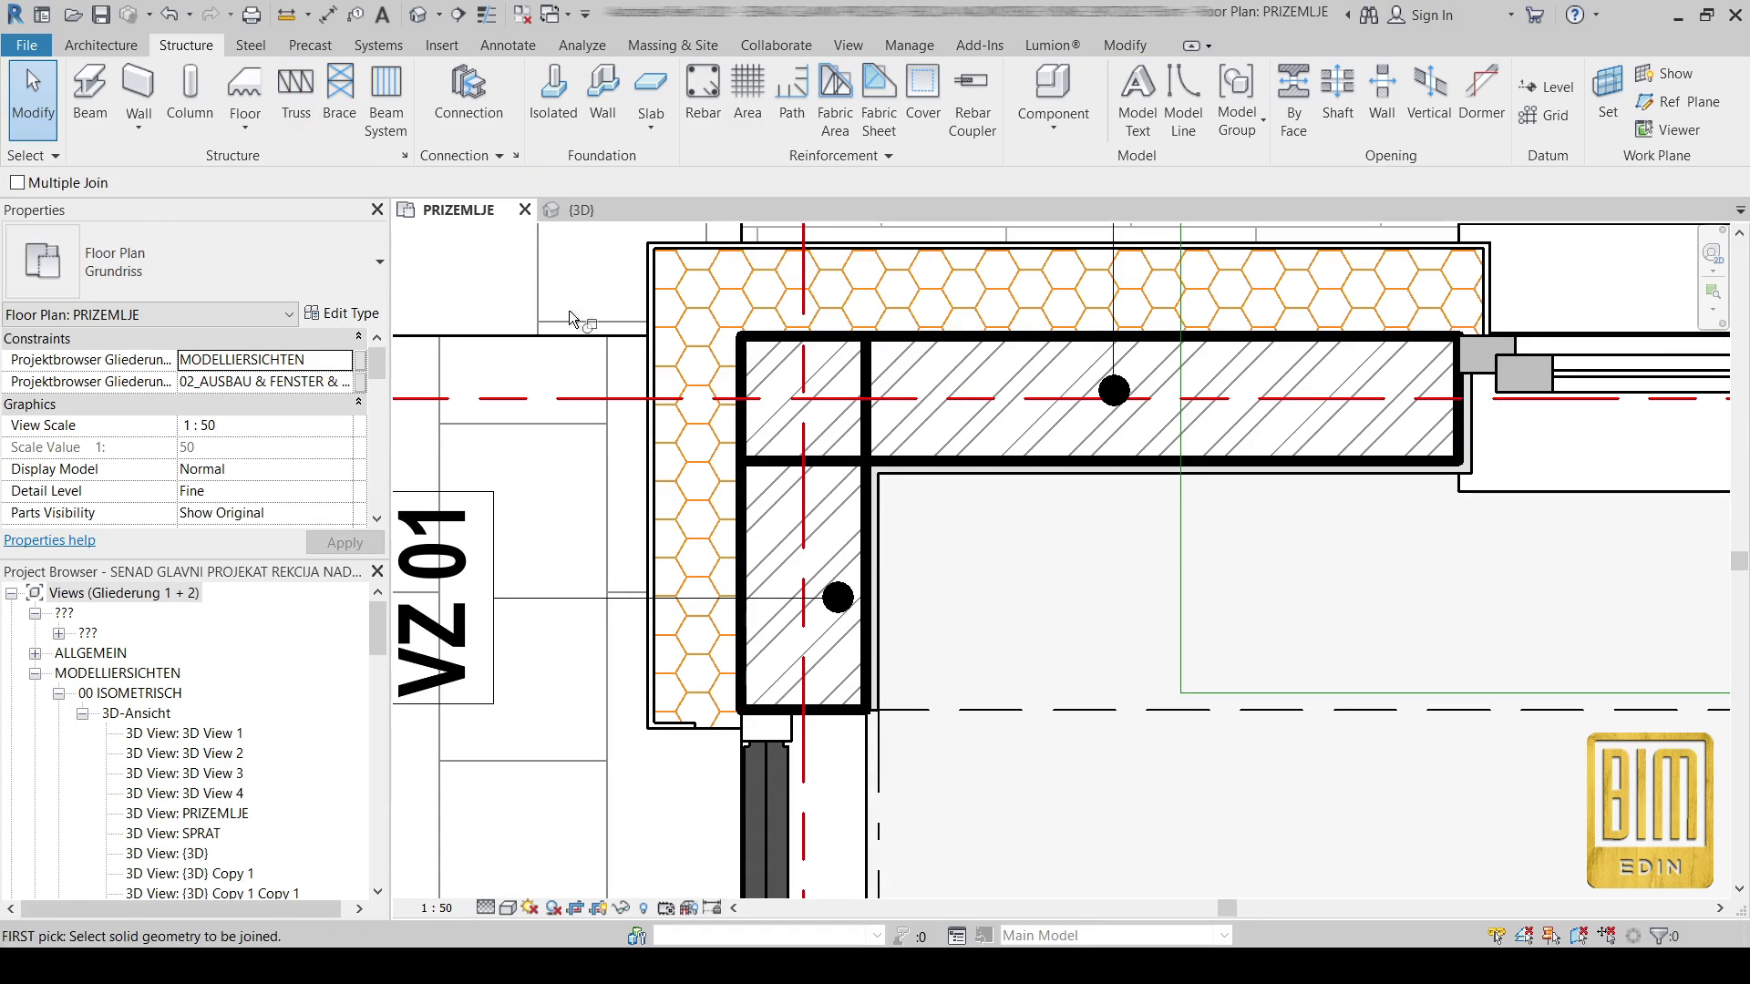
- Join the STB 200 x 200 column with the concrete wall so their cut outlines merge
click(918, 463)
click(870, 434)
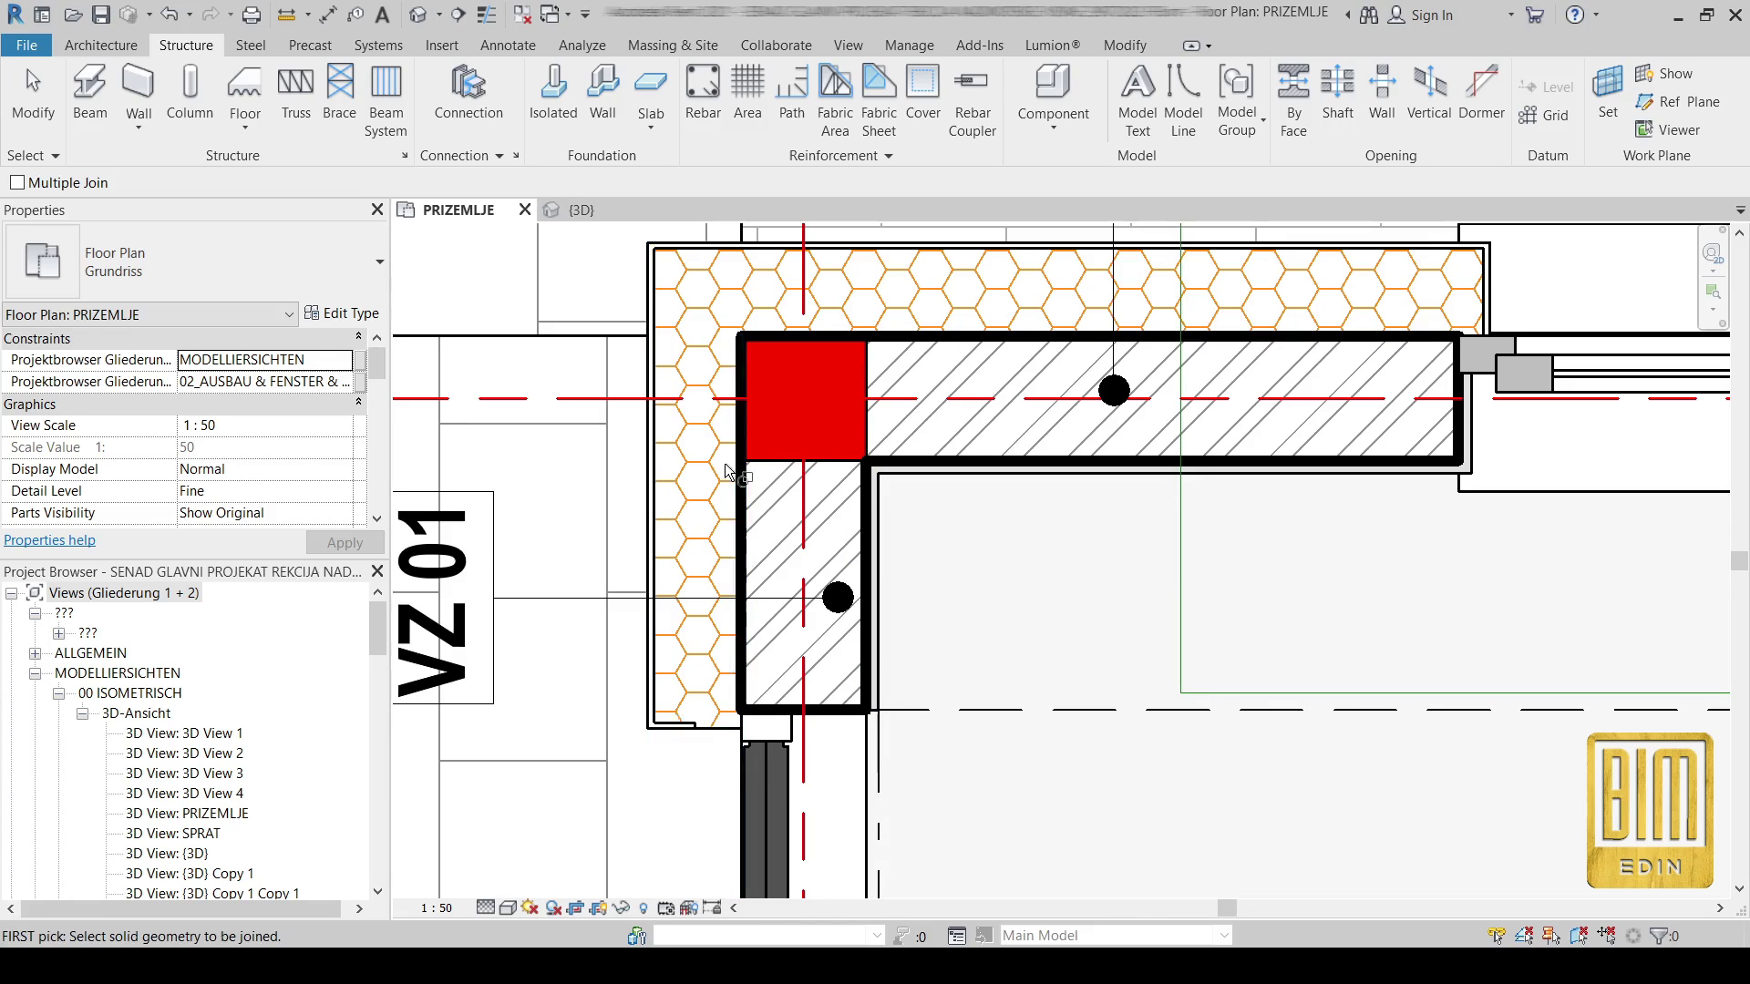
scroll(793, 437, up, 2)
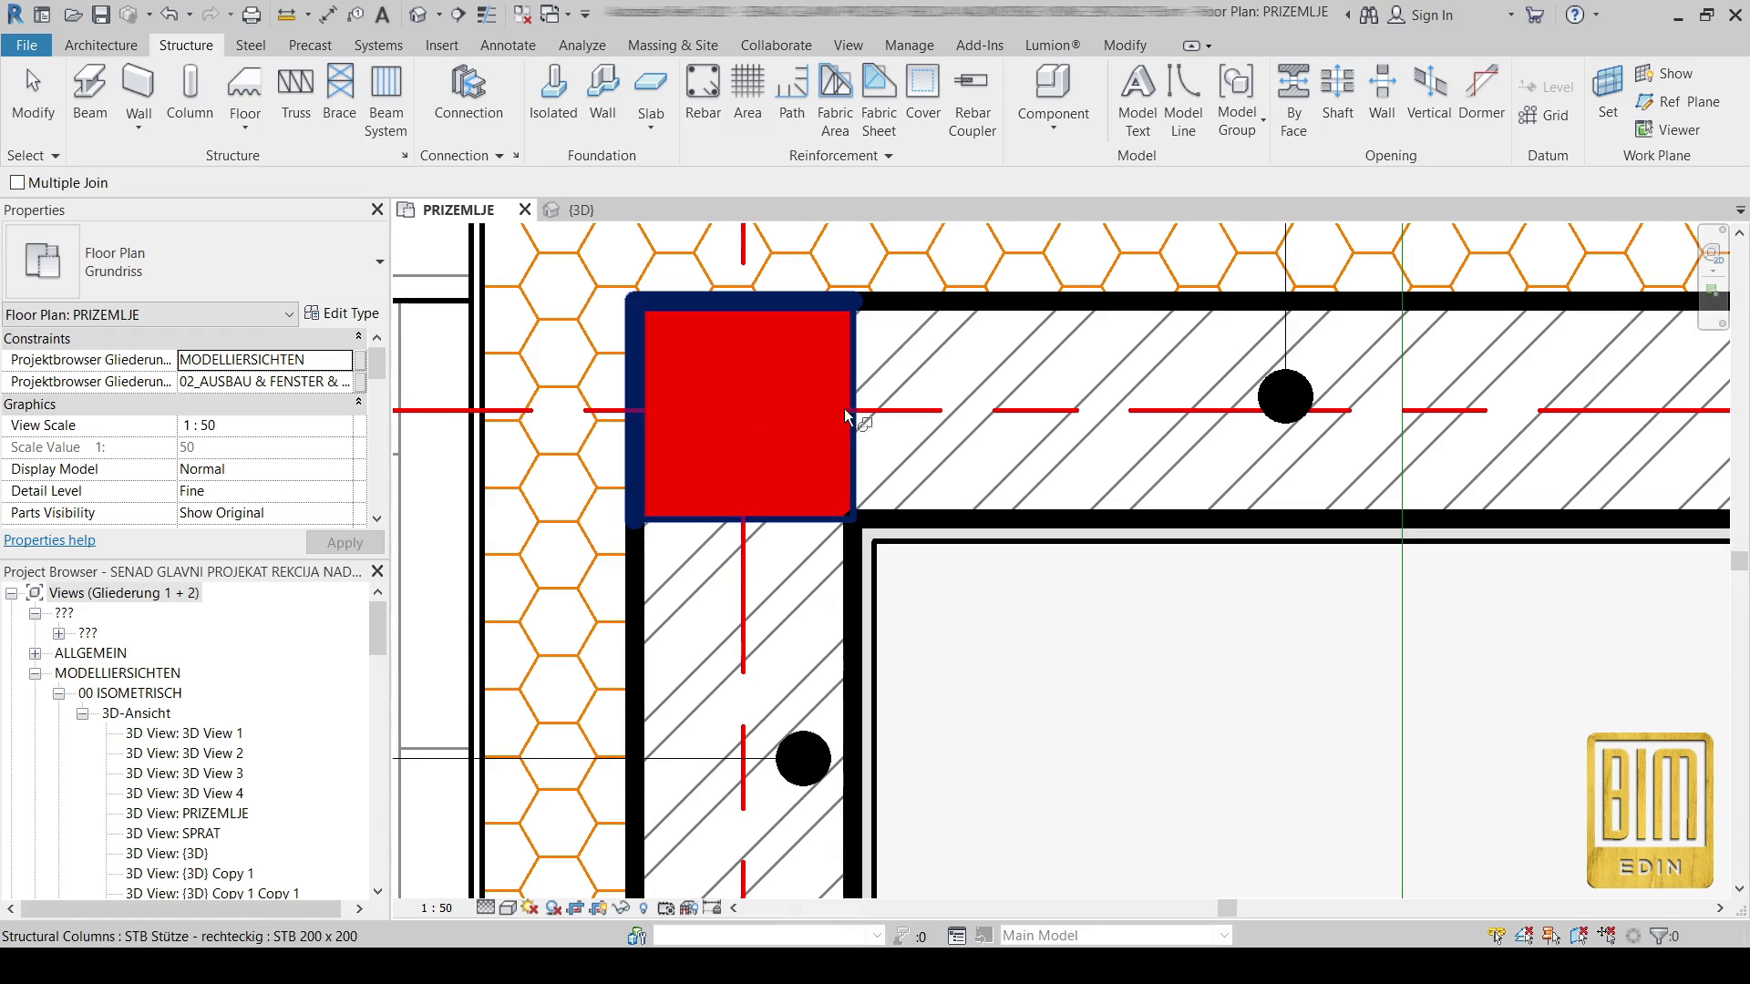
key(Escape)
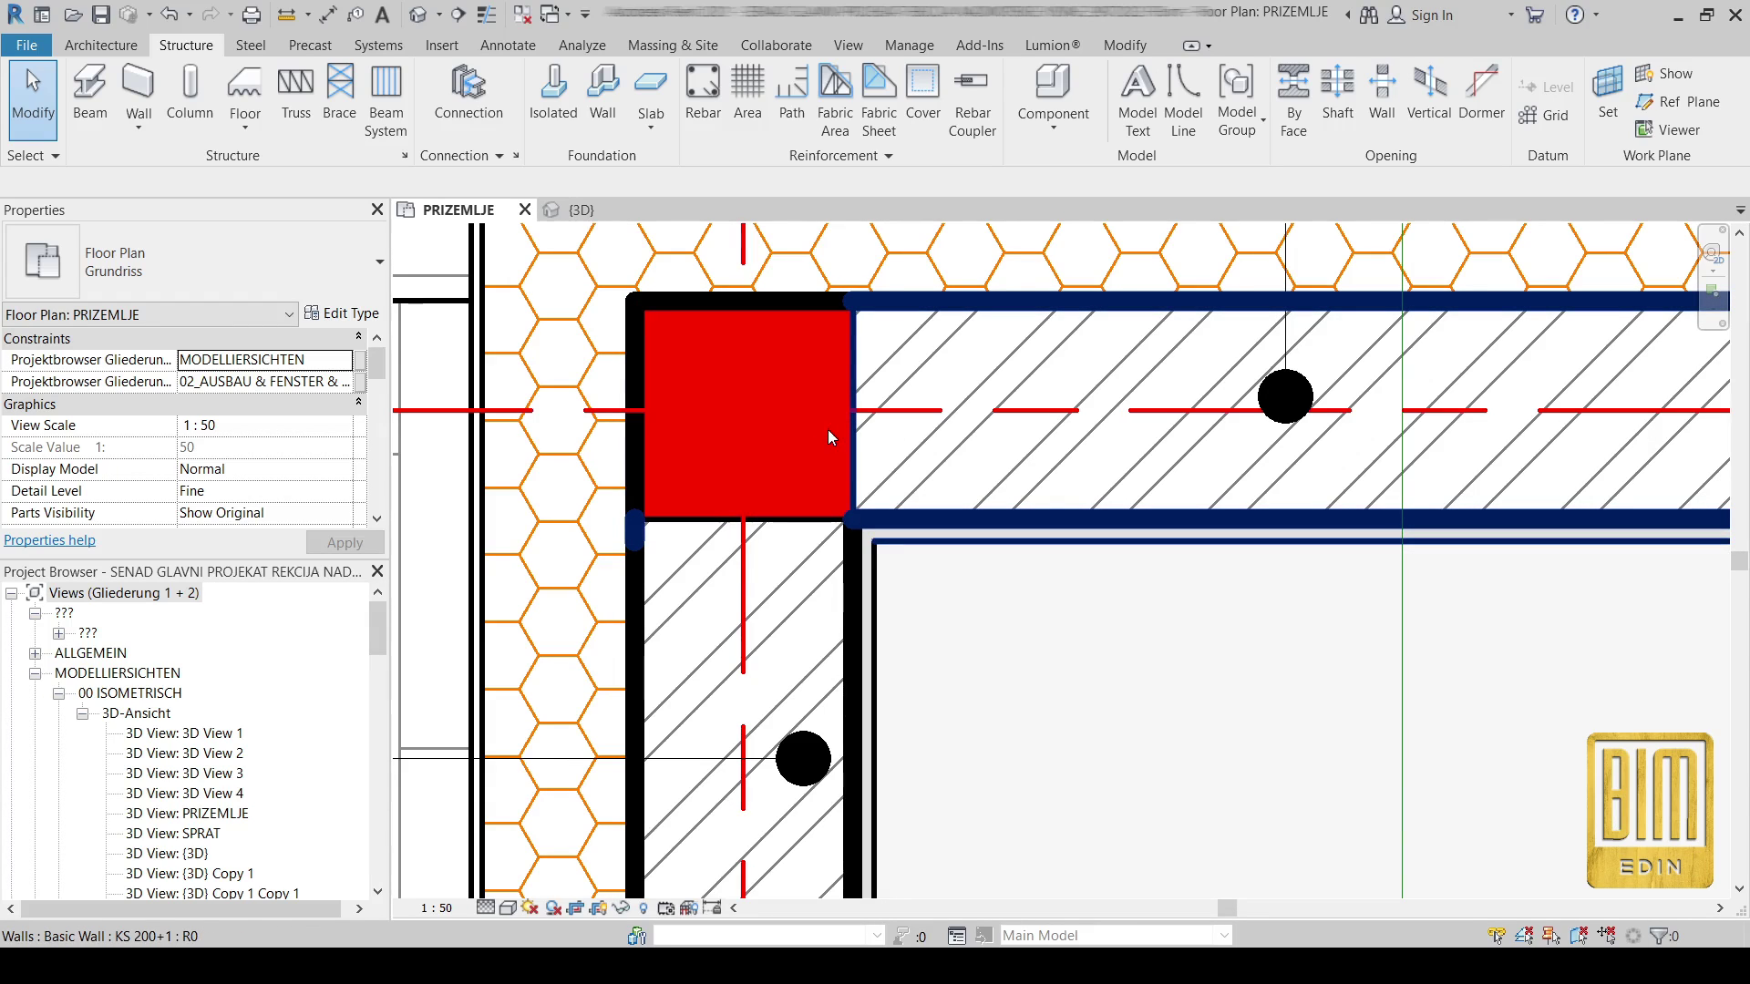
scroll(765, 372, down, 1)
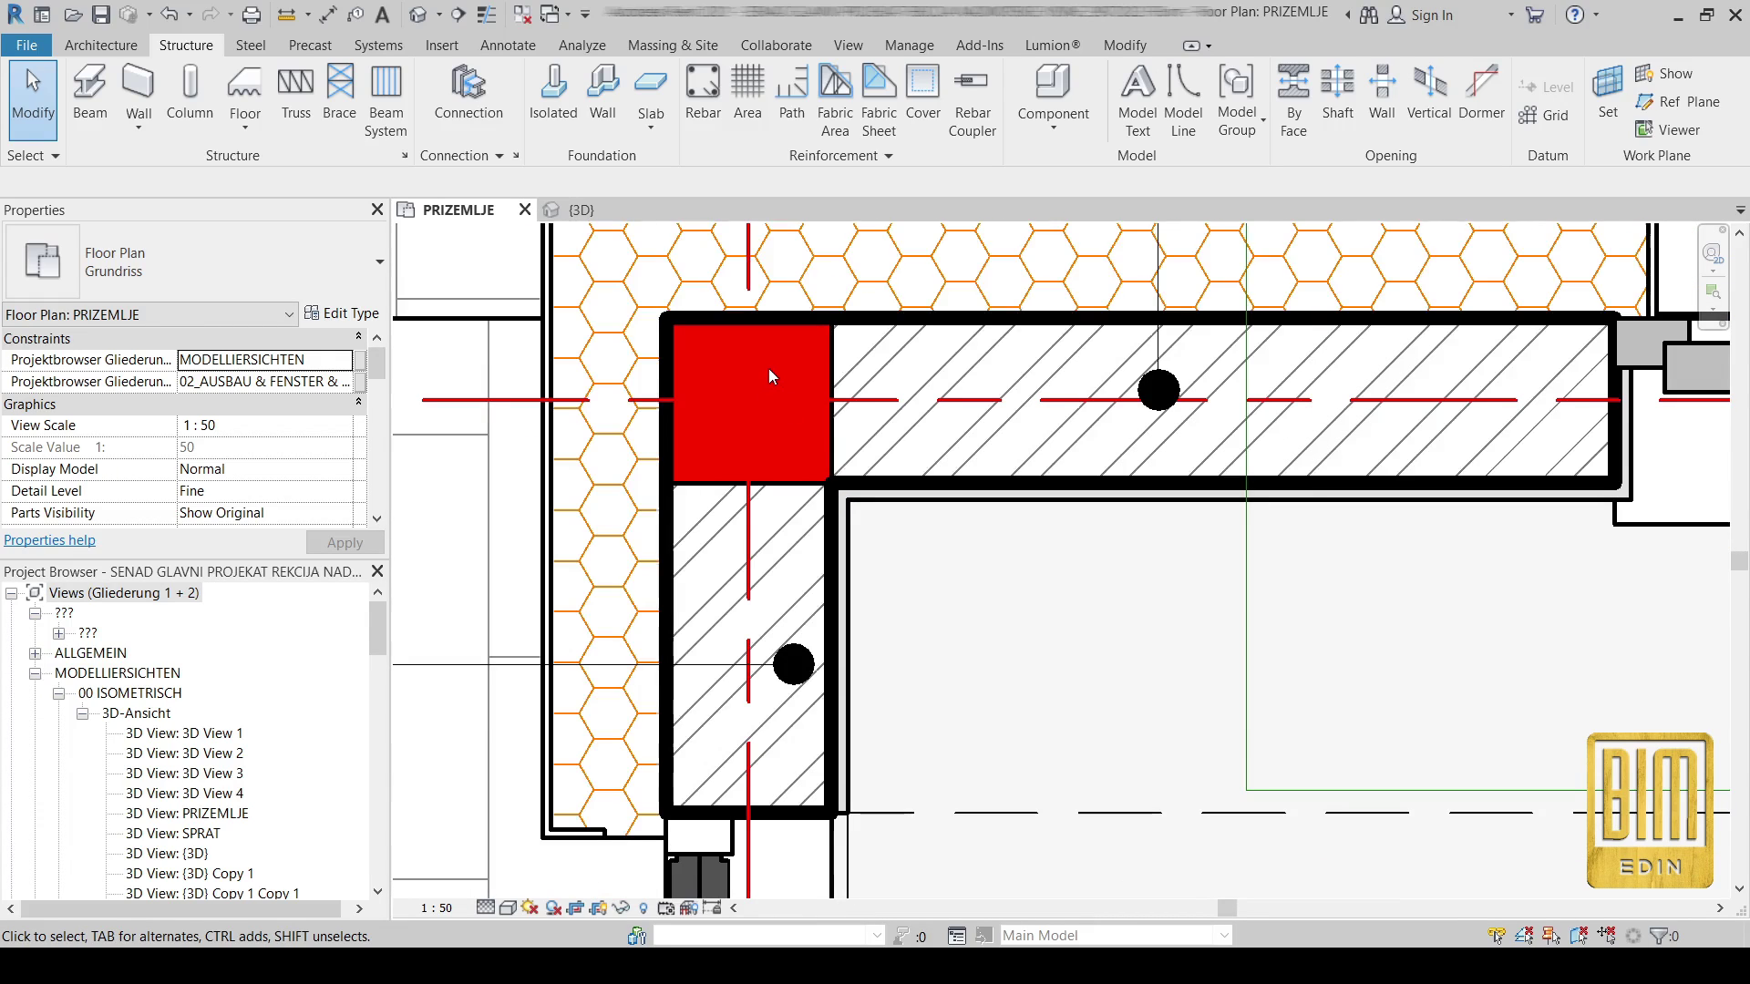
click(834, 377)
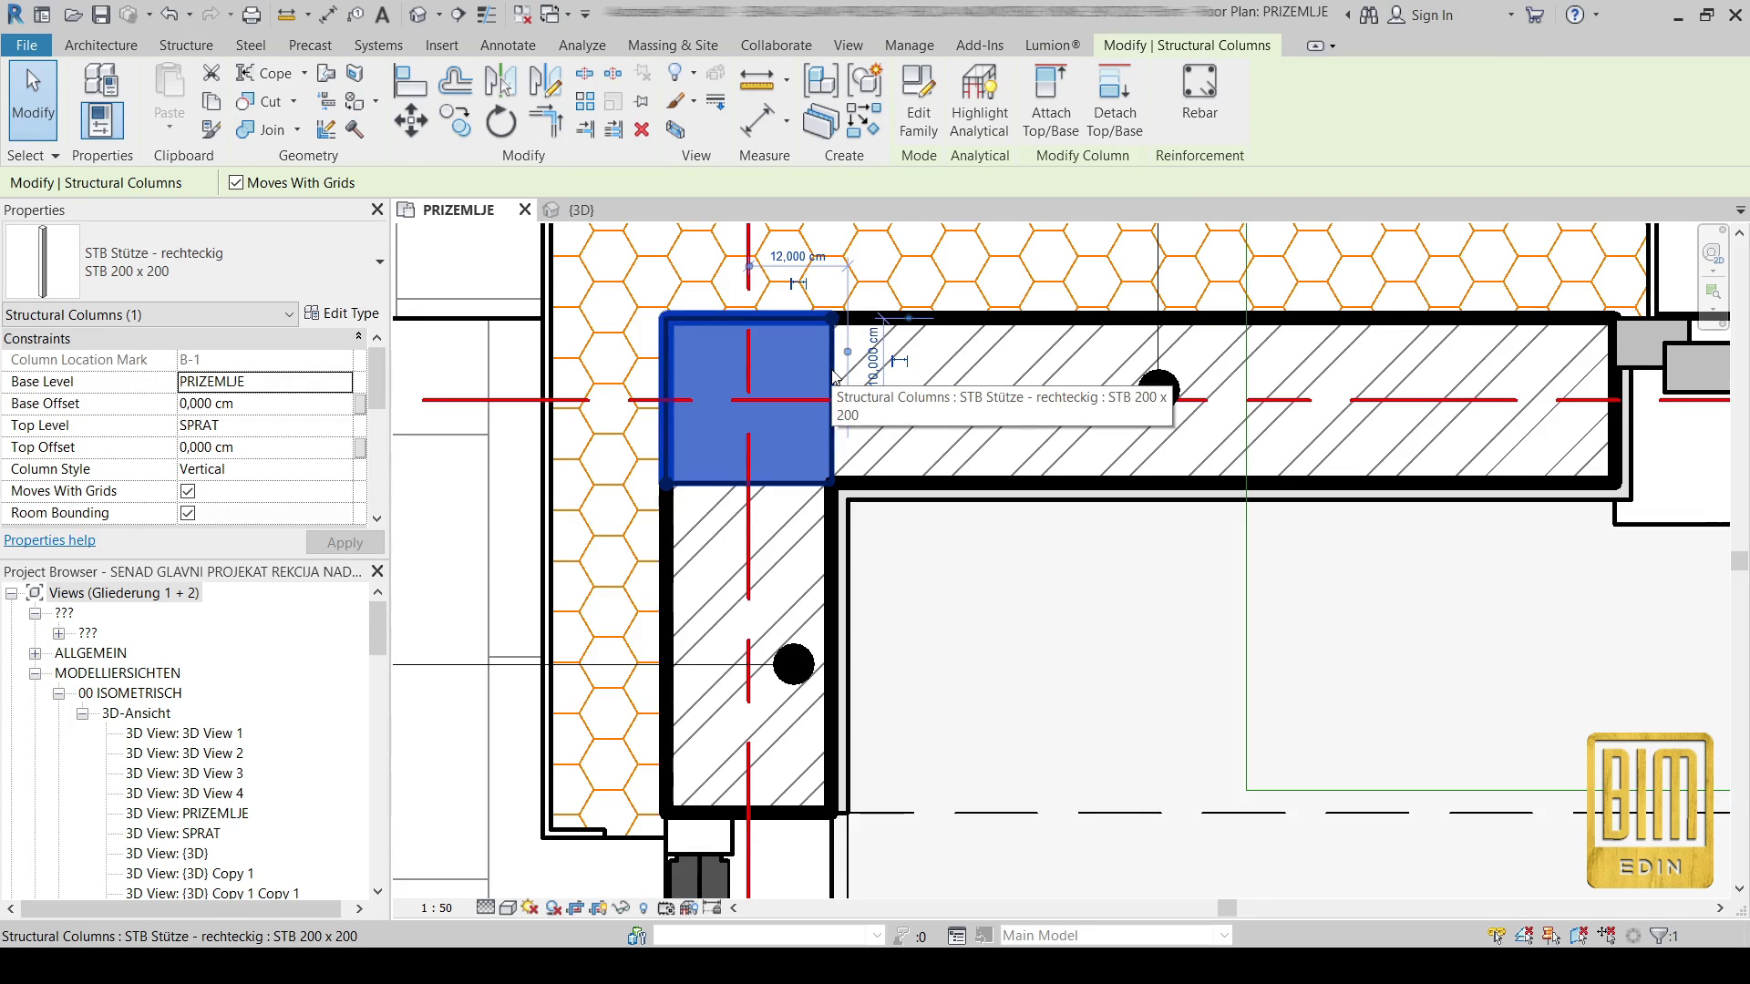
- Open the STB Stütze - rechteckig family for editing in its Untere Ref.-Ebene plan
click(341, 323)
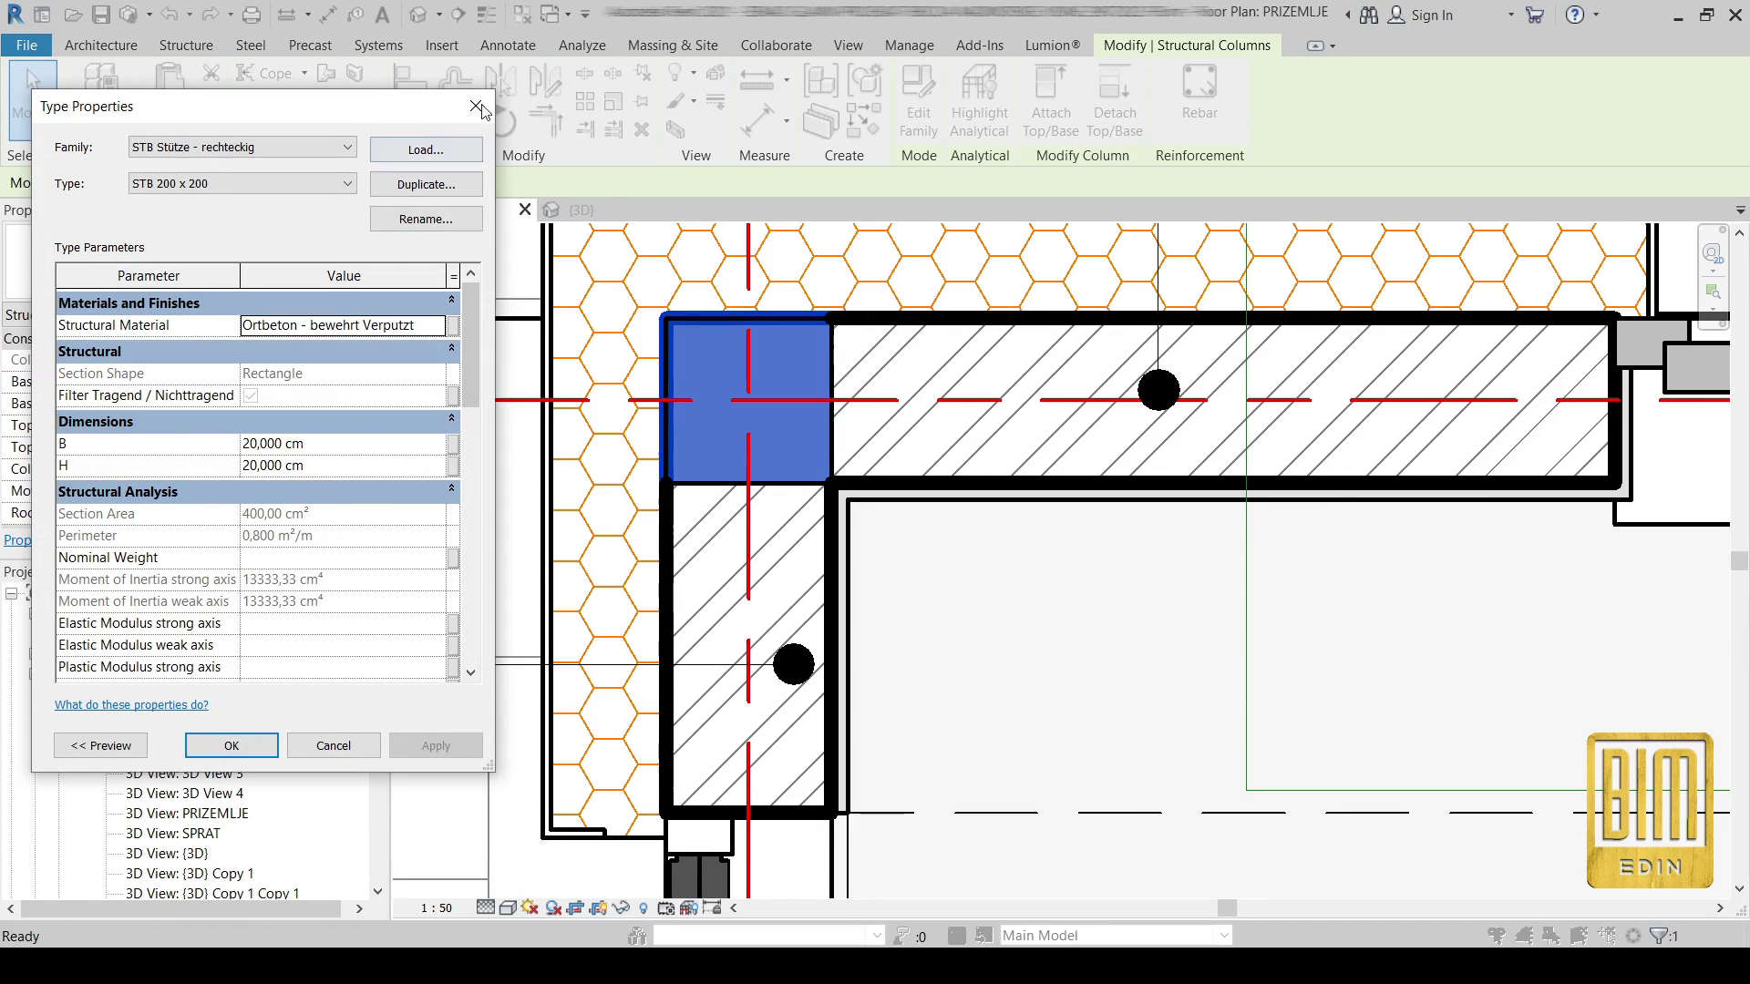
click(476, 106)
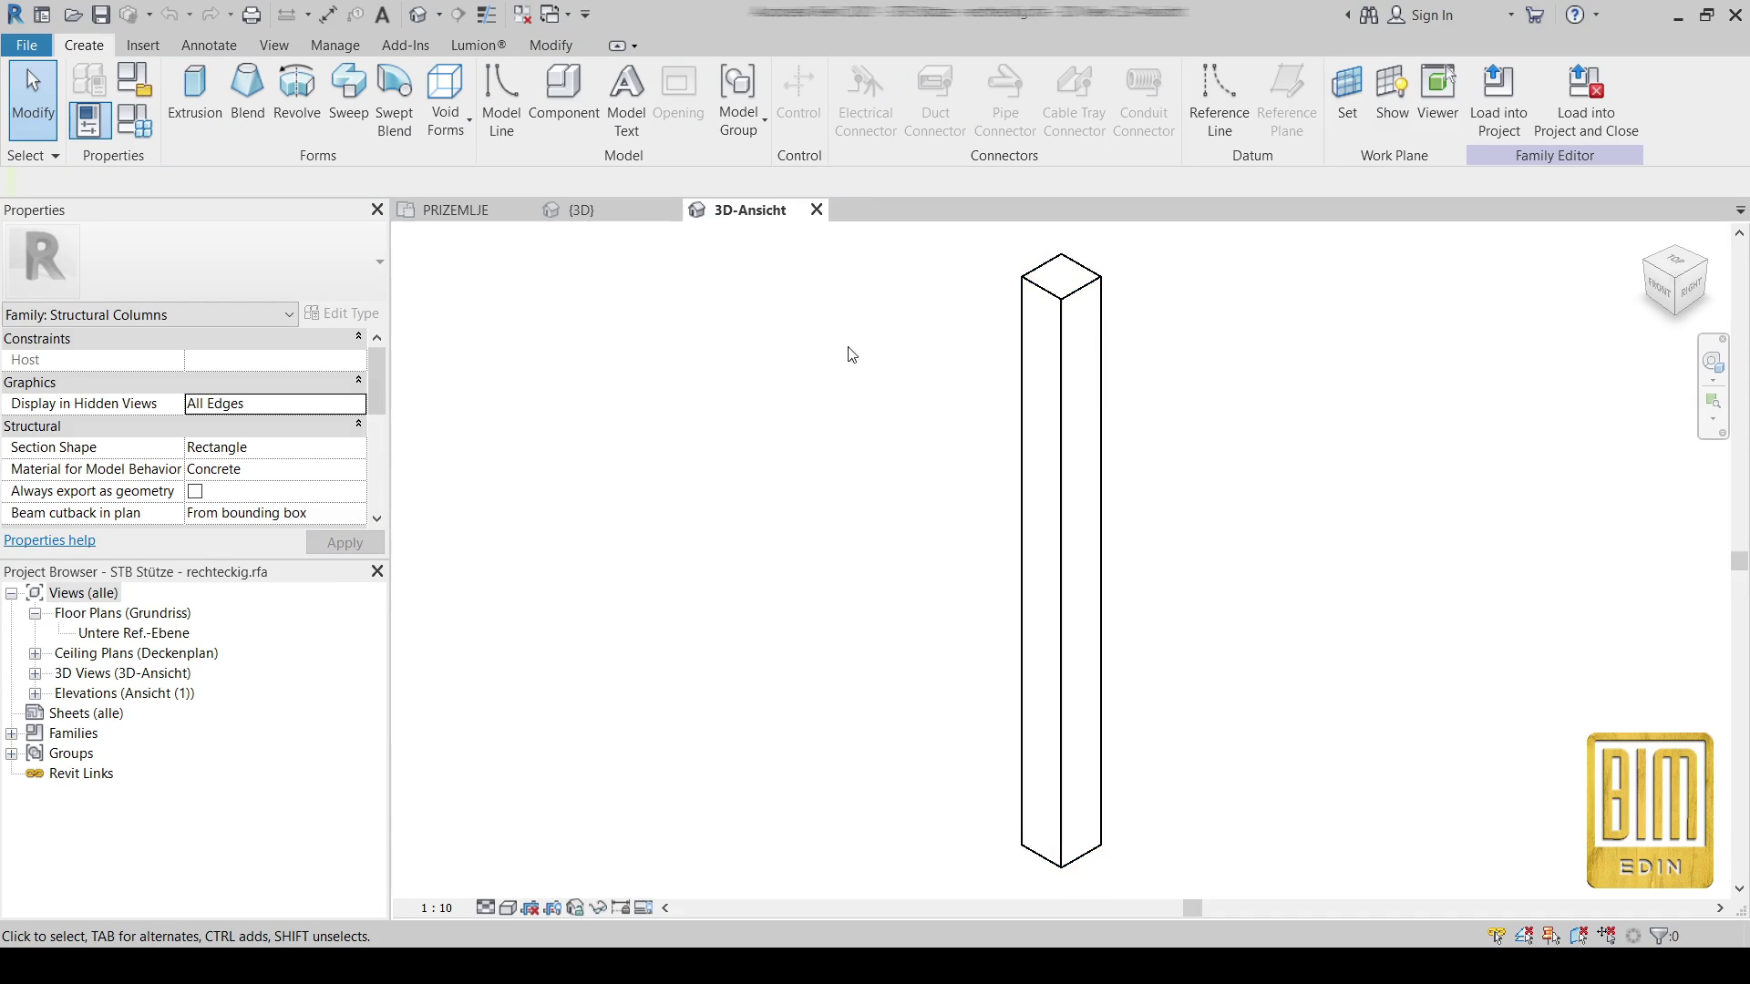
double_click(135, 634)
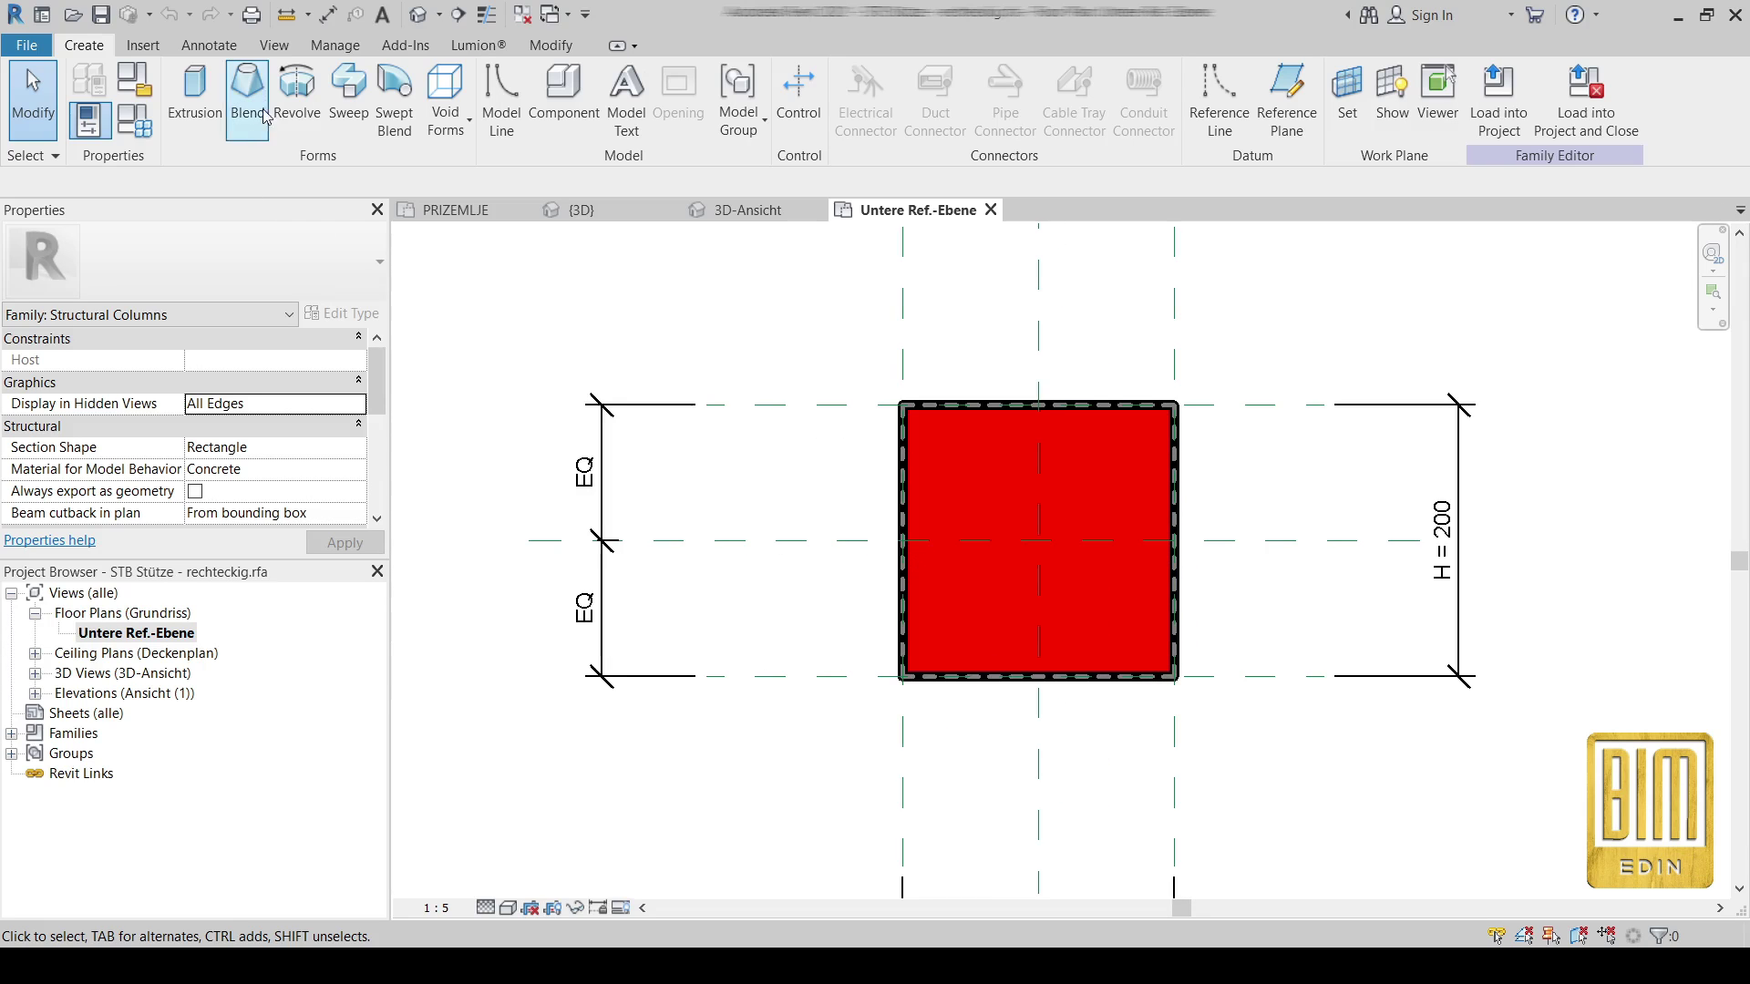
- Create a new Structural Columns subcategory named line 4 mm in Object Styles
click(335, 45)
click(155, 101)
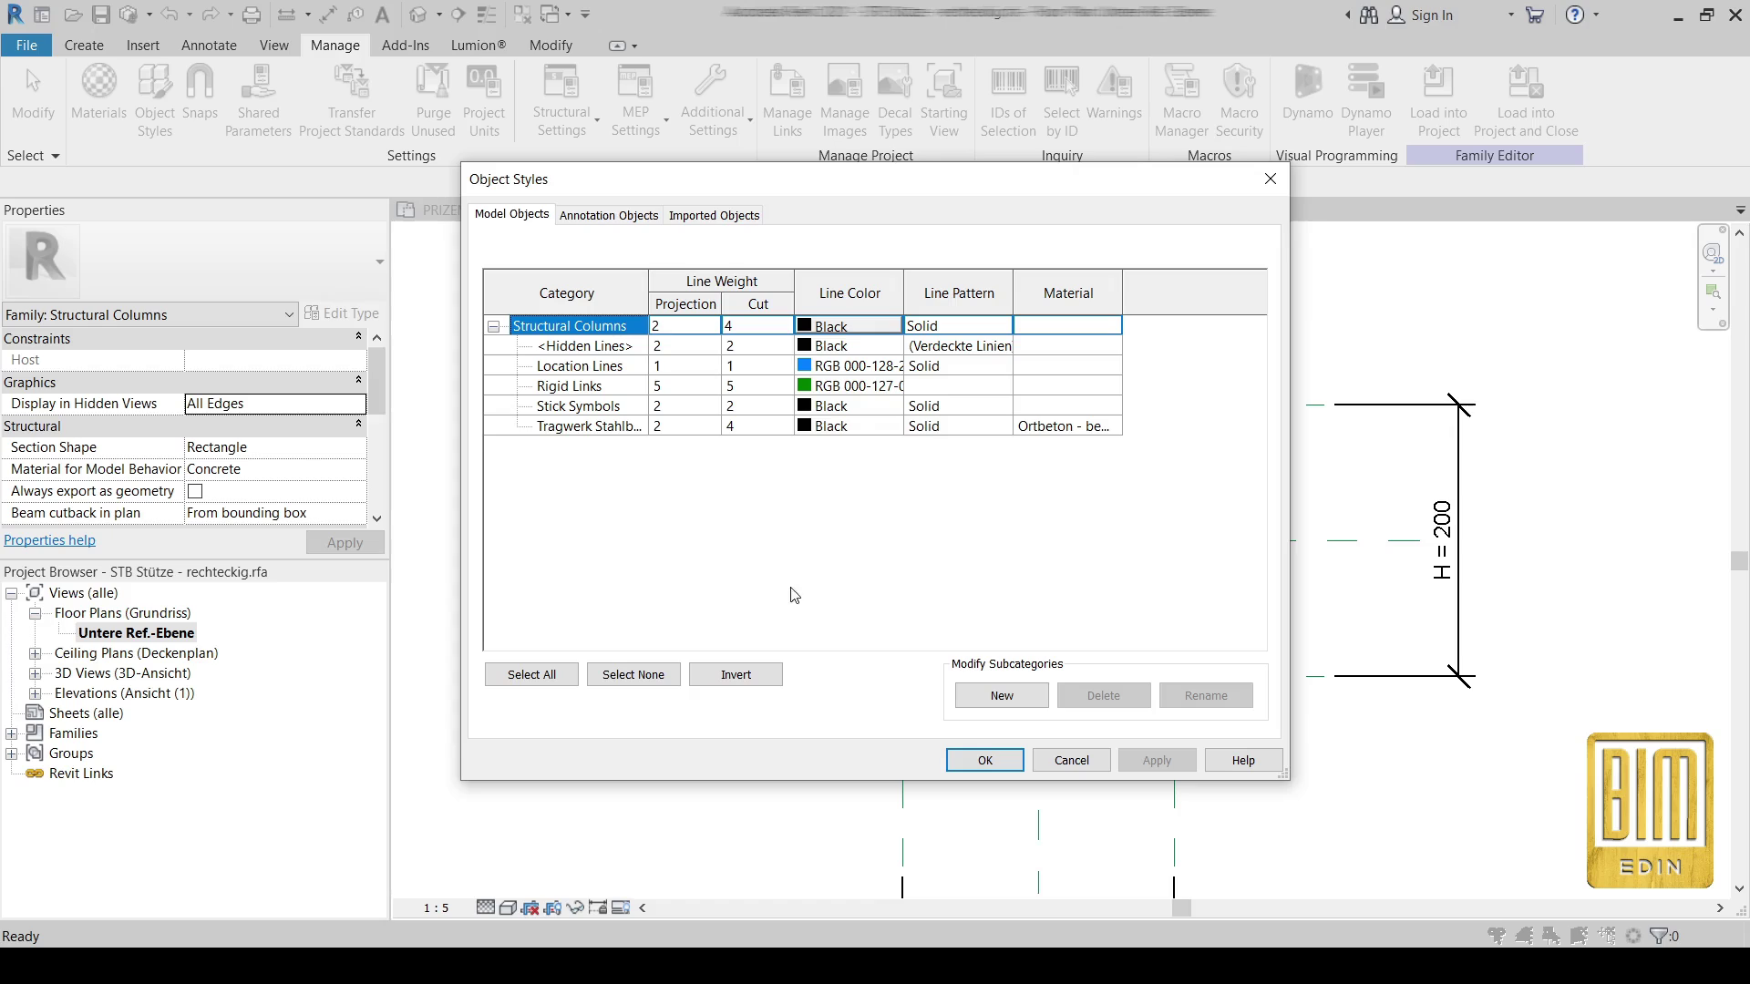
click(1002, 695)
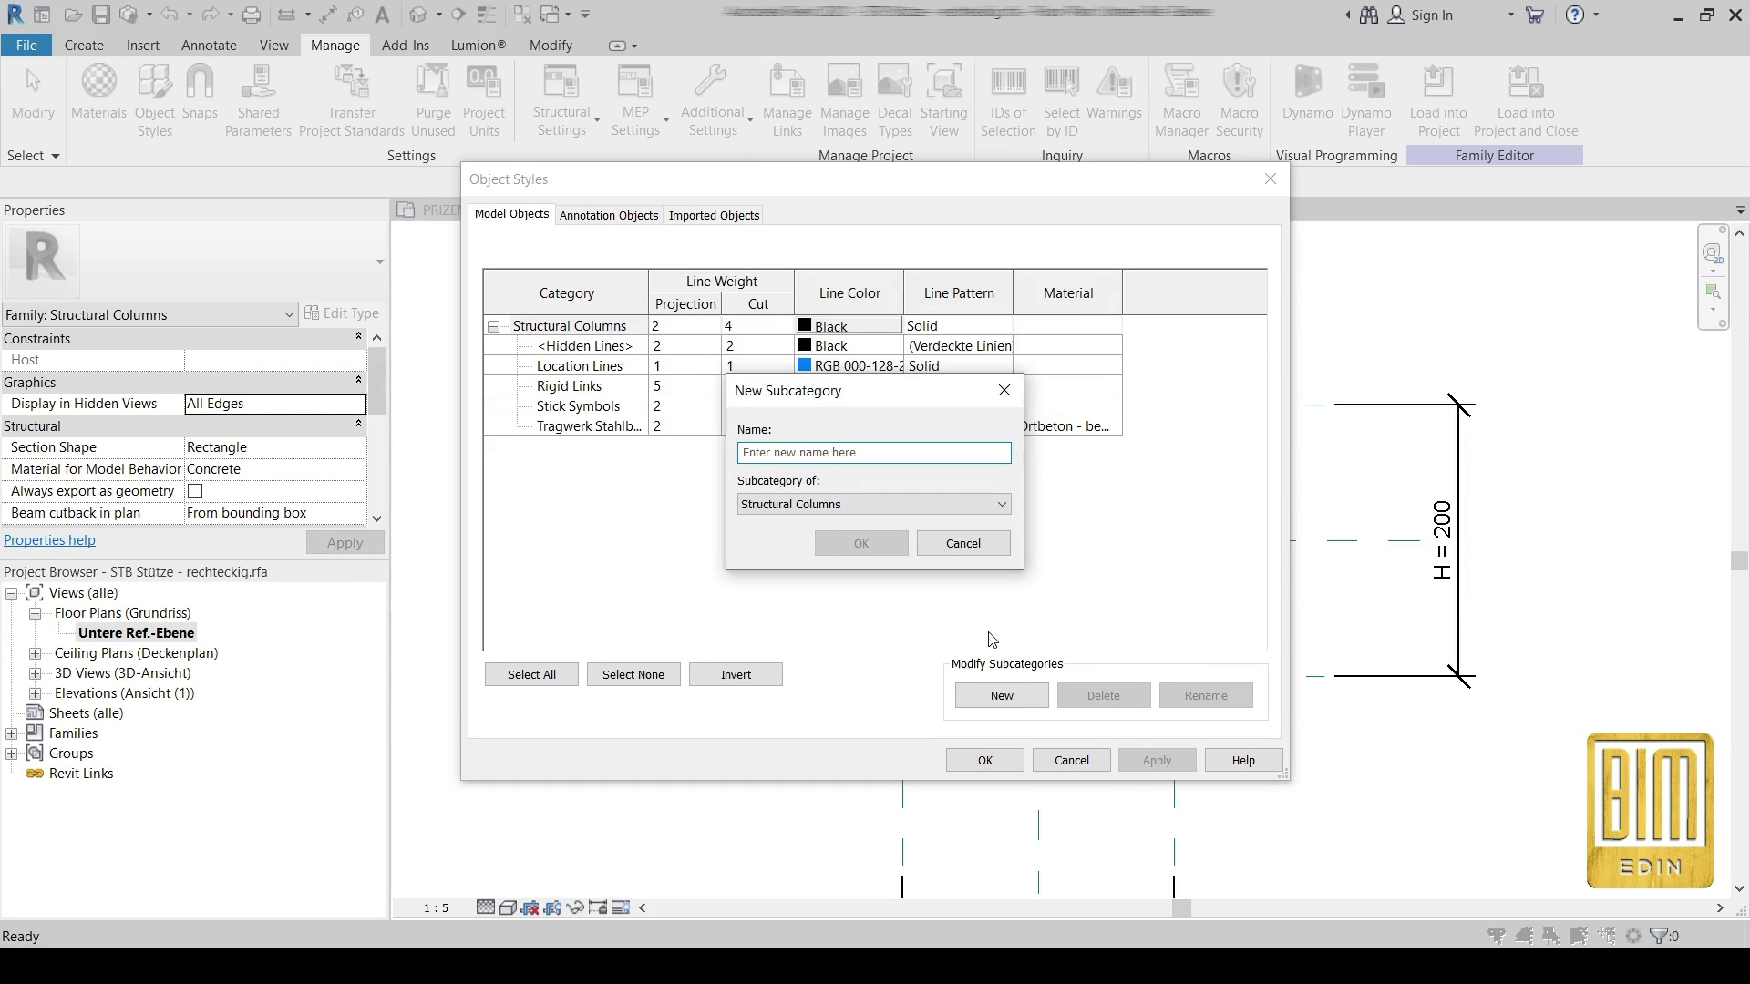
text(line 4 mm)
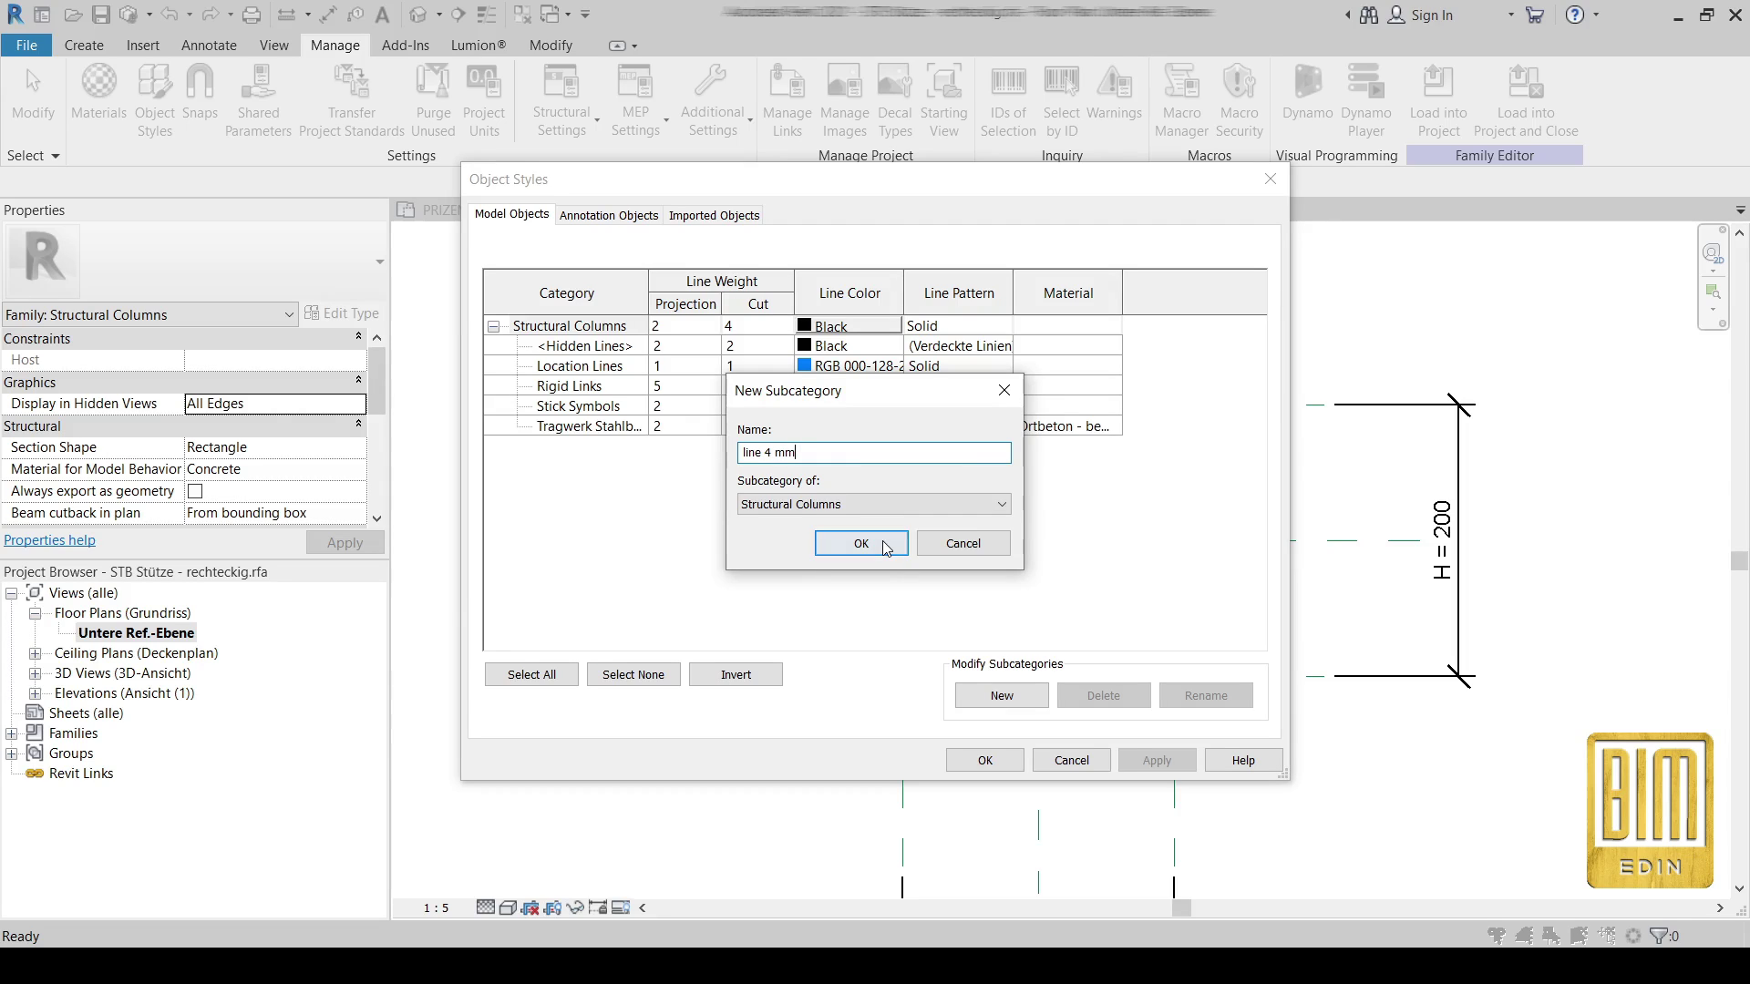
click(883, 544)
- Give line 4 mm projection and cut line weights of 4 and apply the styles
click(707, 368)
click(710, 366)
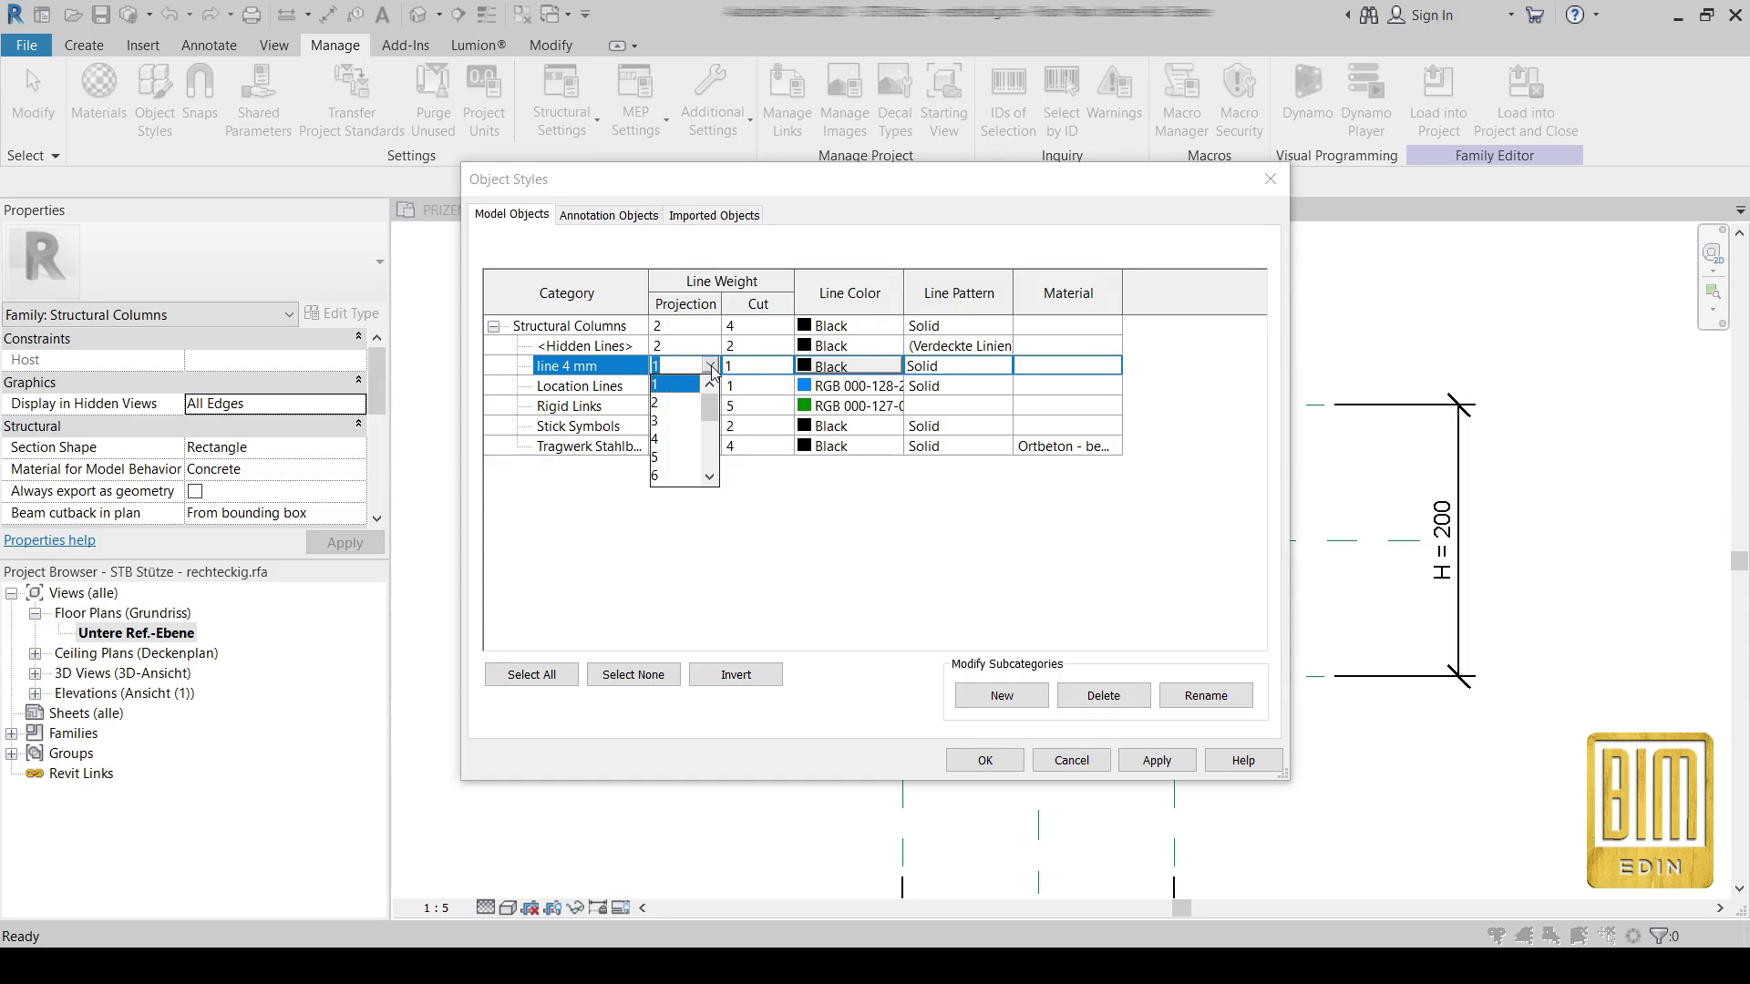
click(661, 440)
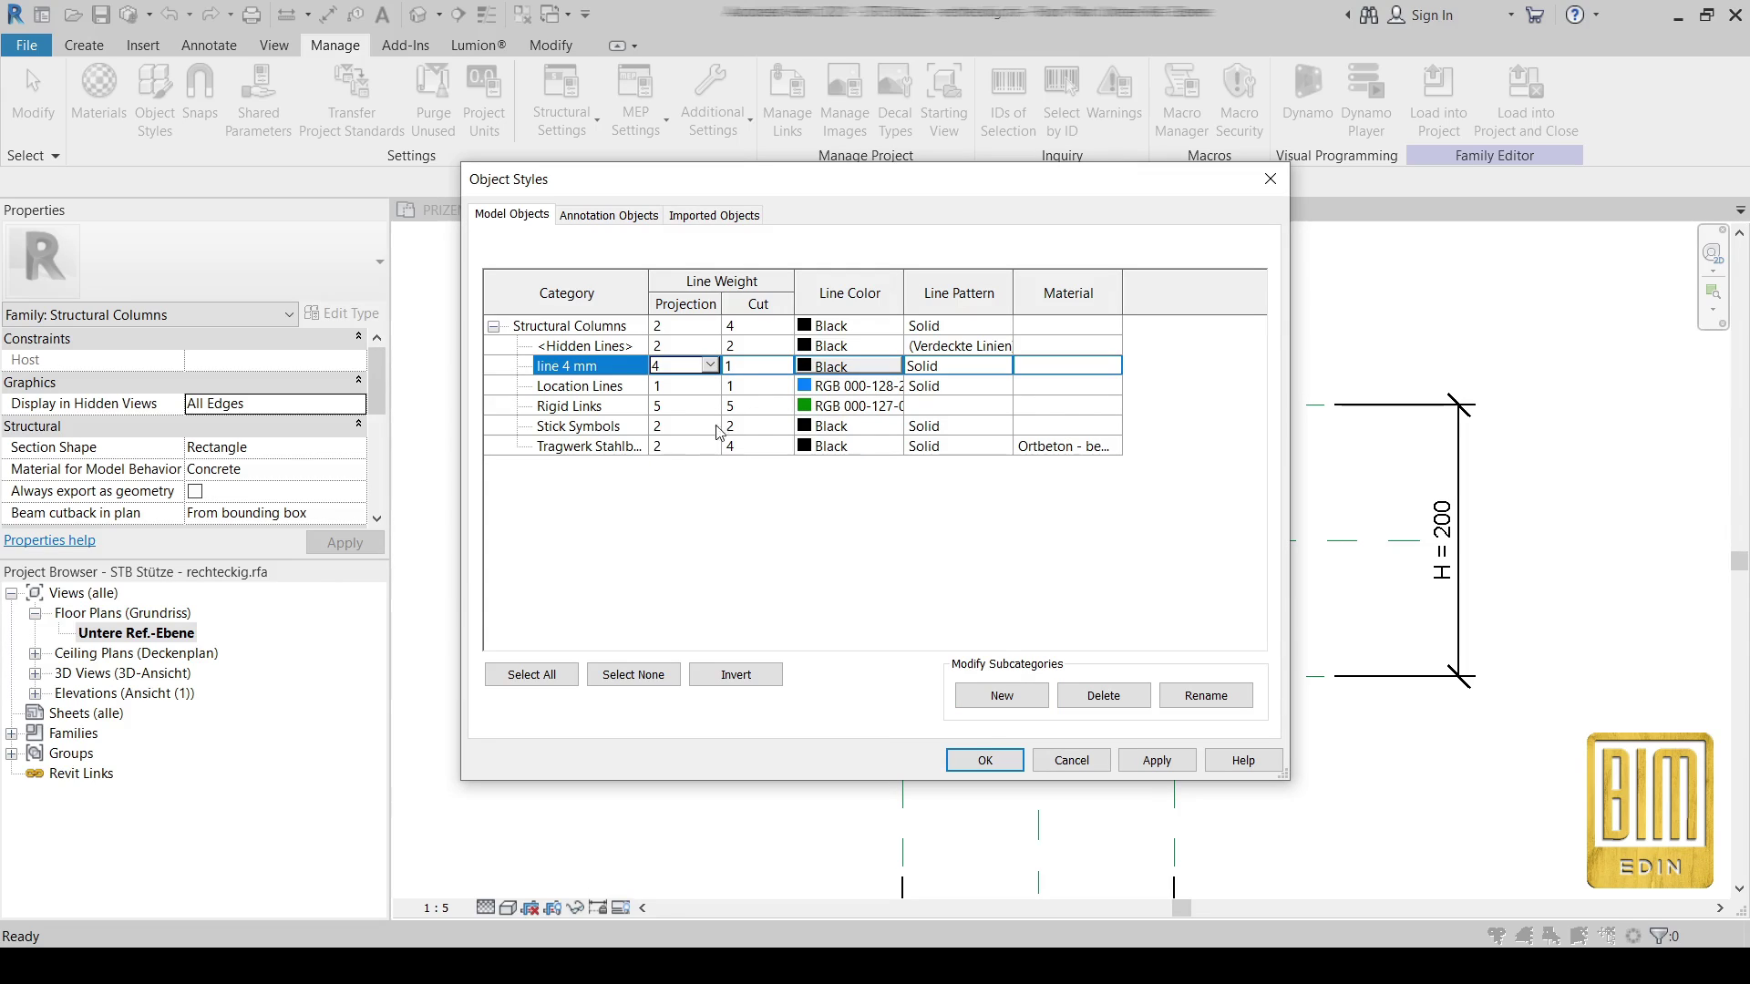
click(790, 366)
click(739, 440)
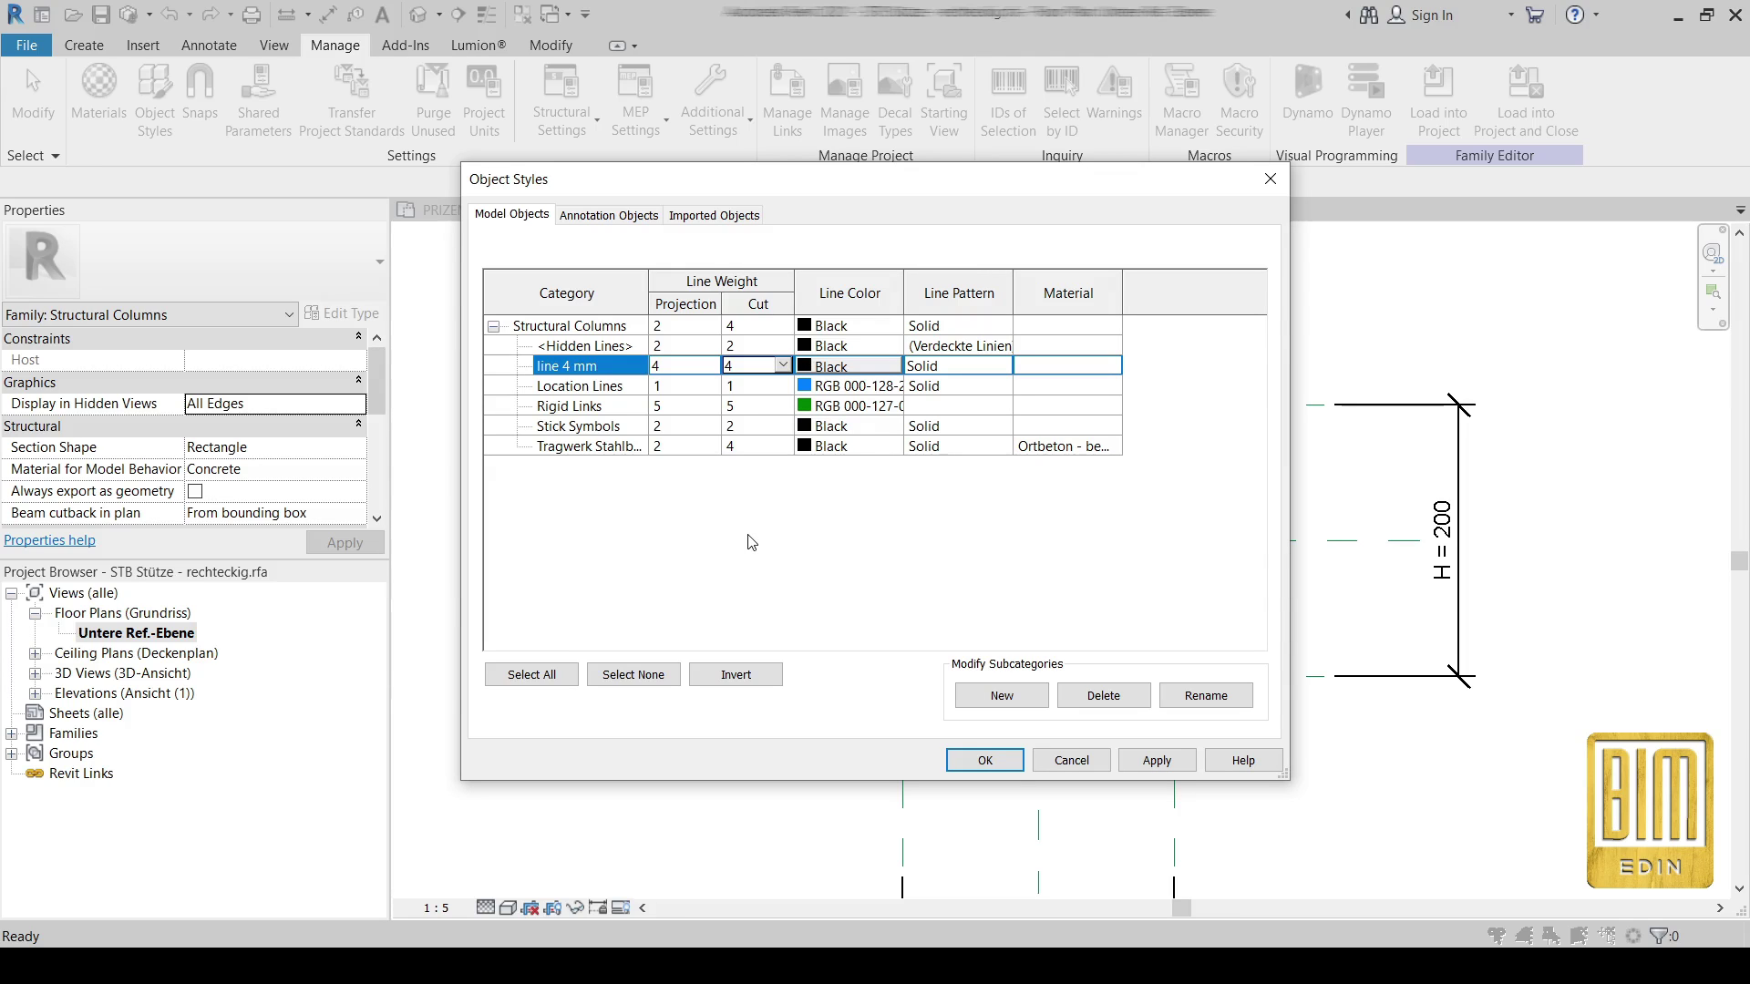
click(986, 764)
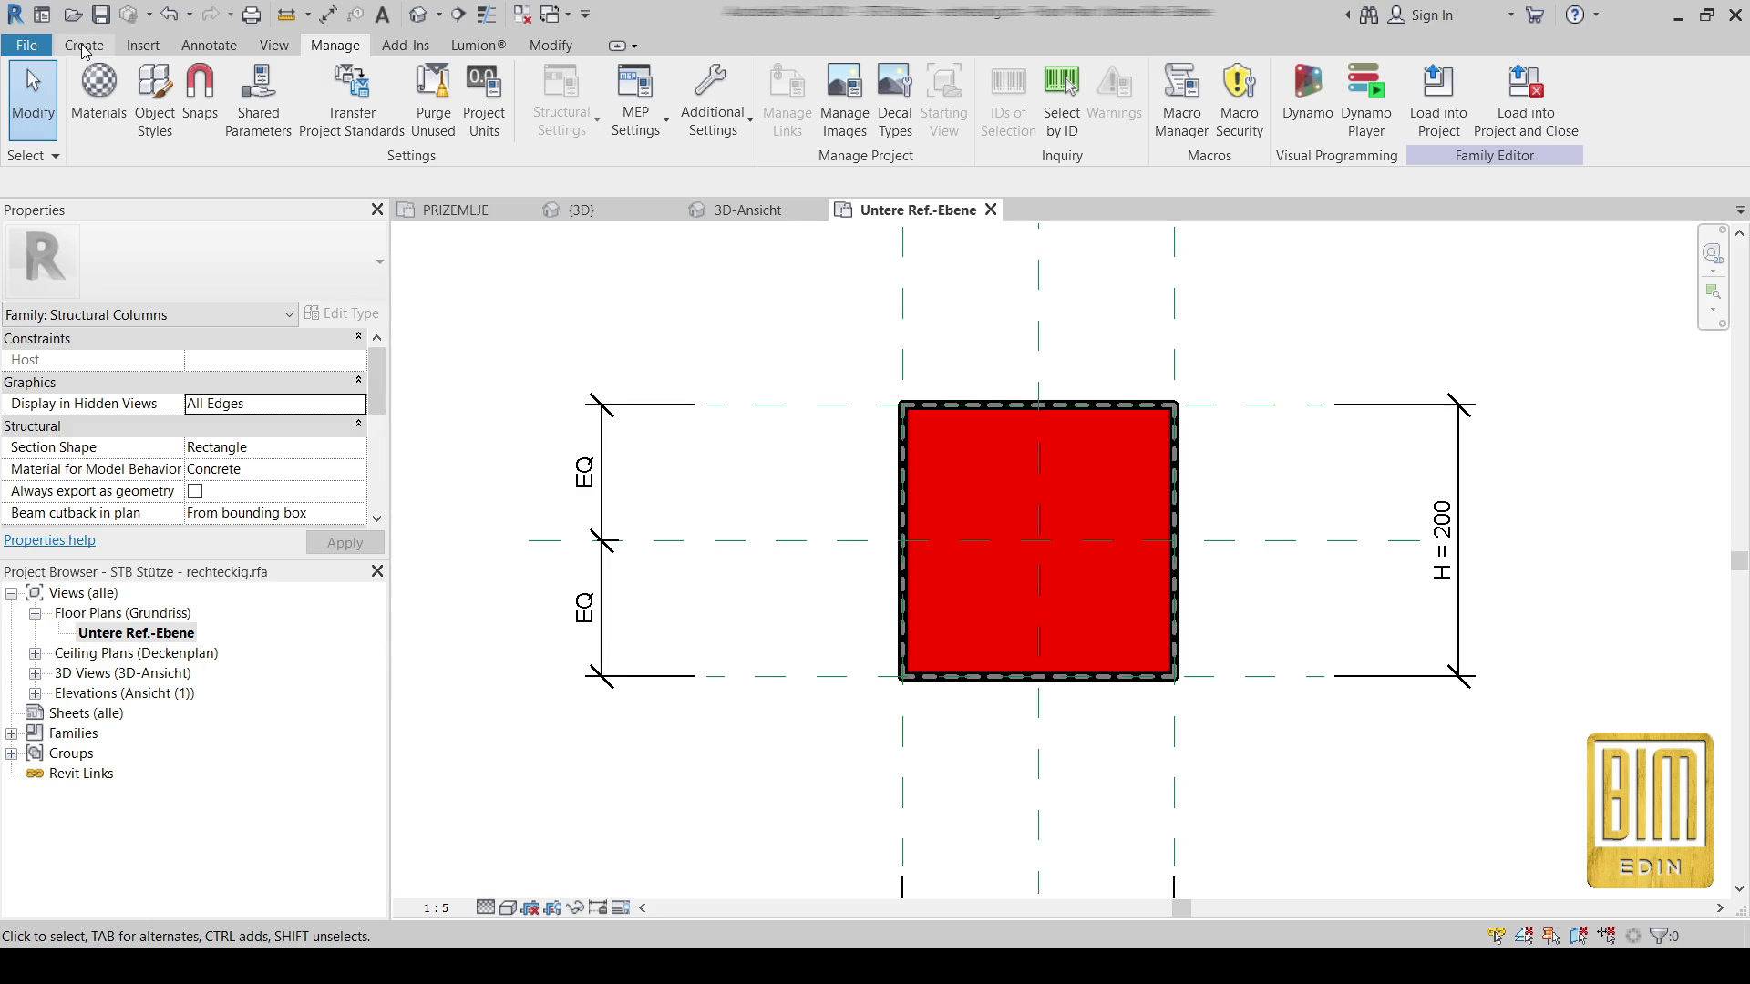
click(209, 45)
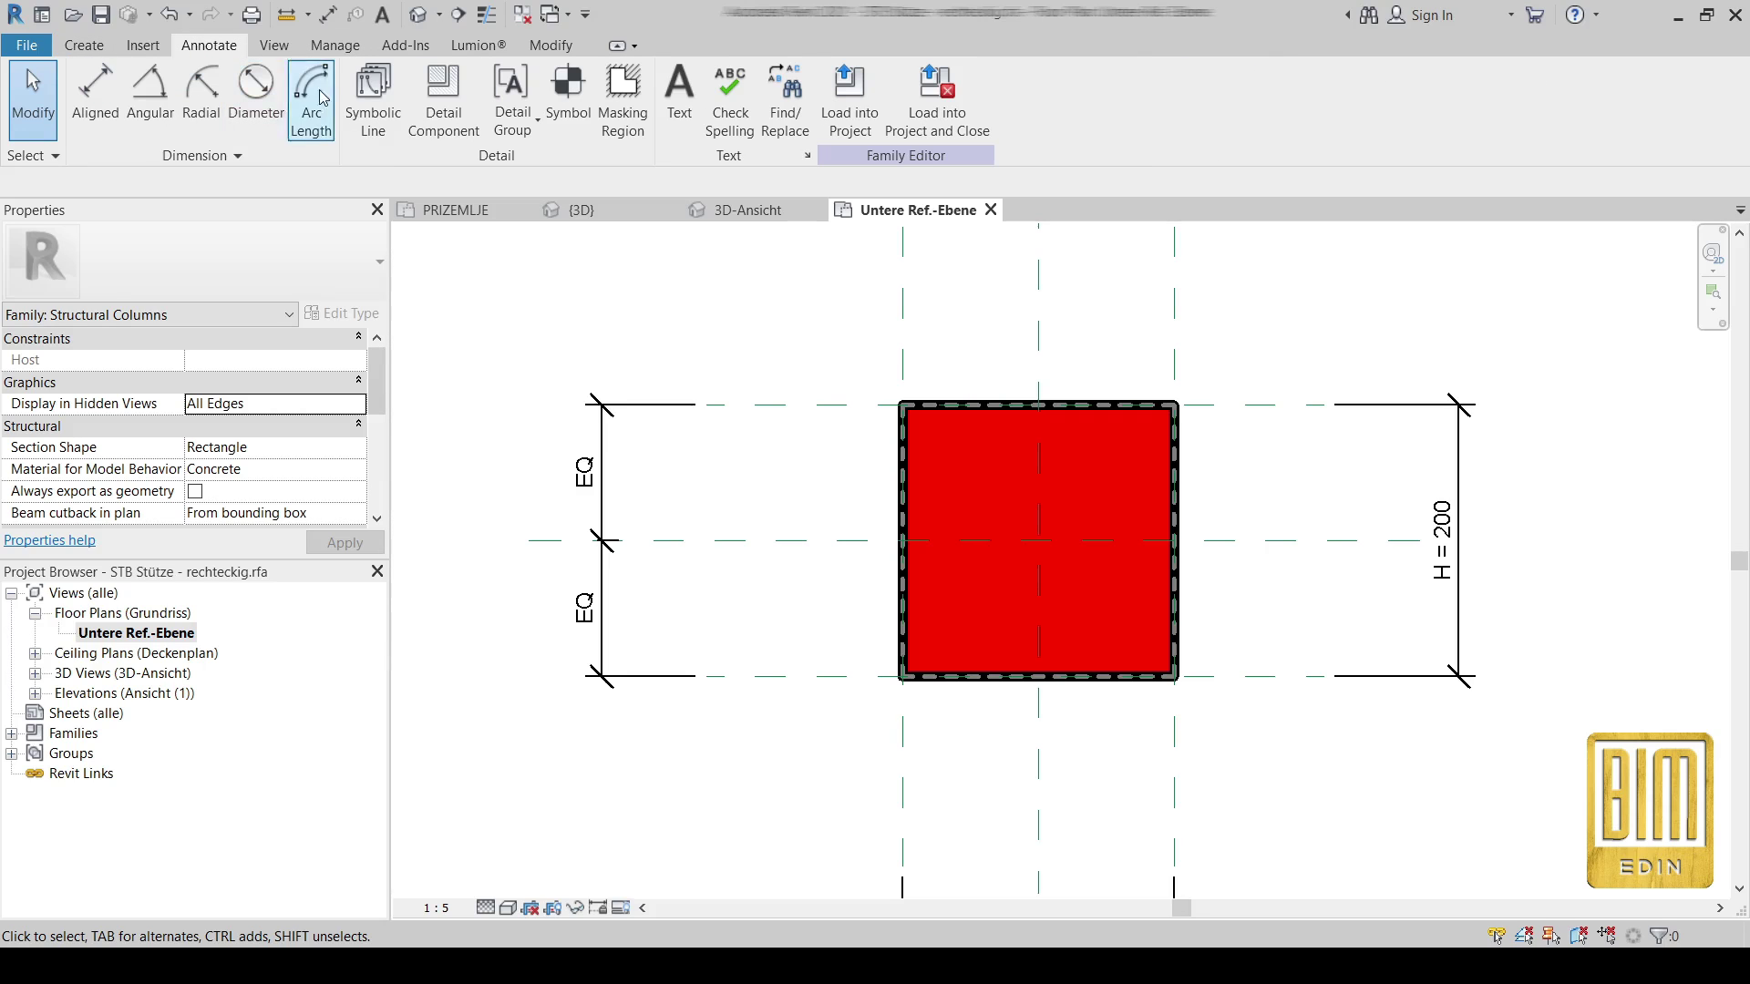
- Draw a symbolic-line rectangle around the column profile
click(372, 103)
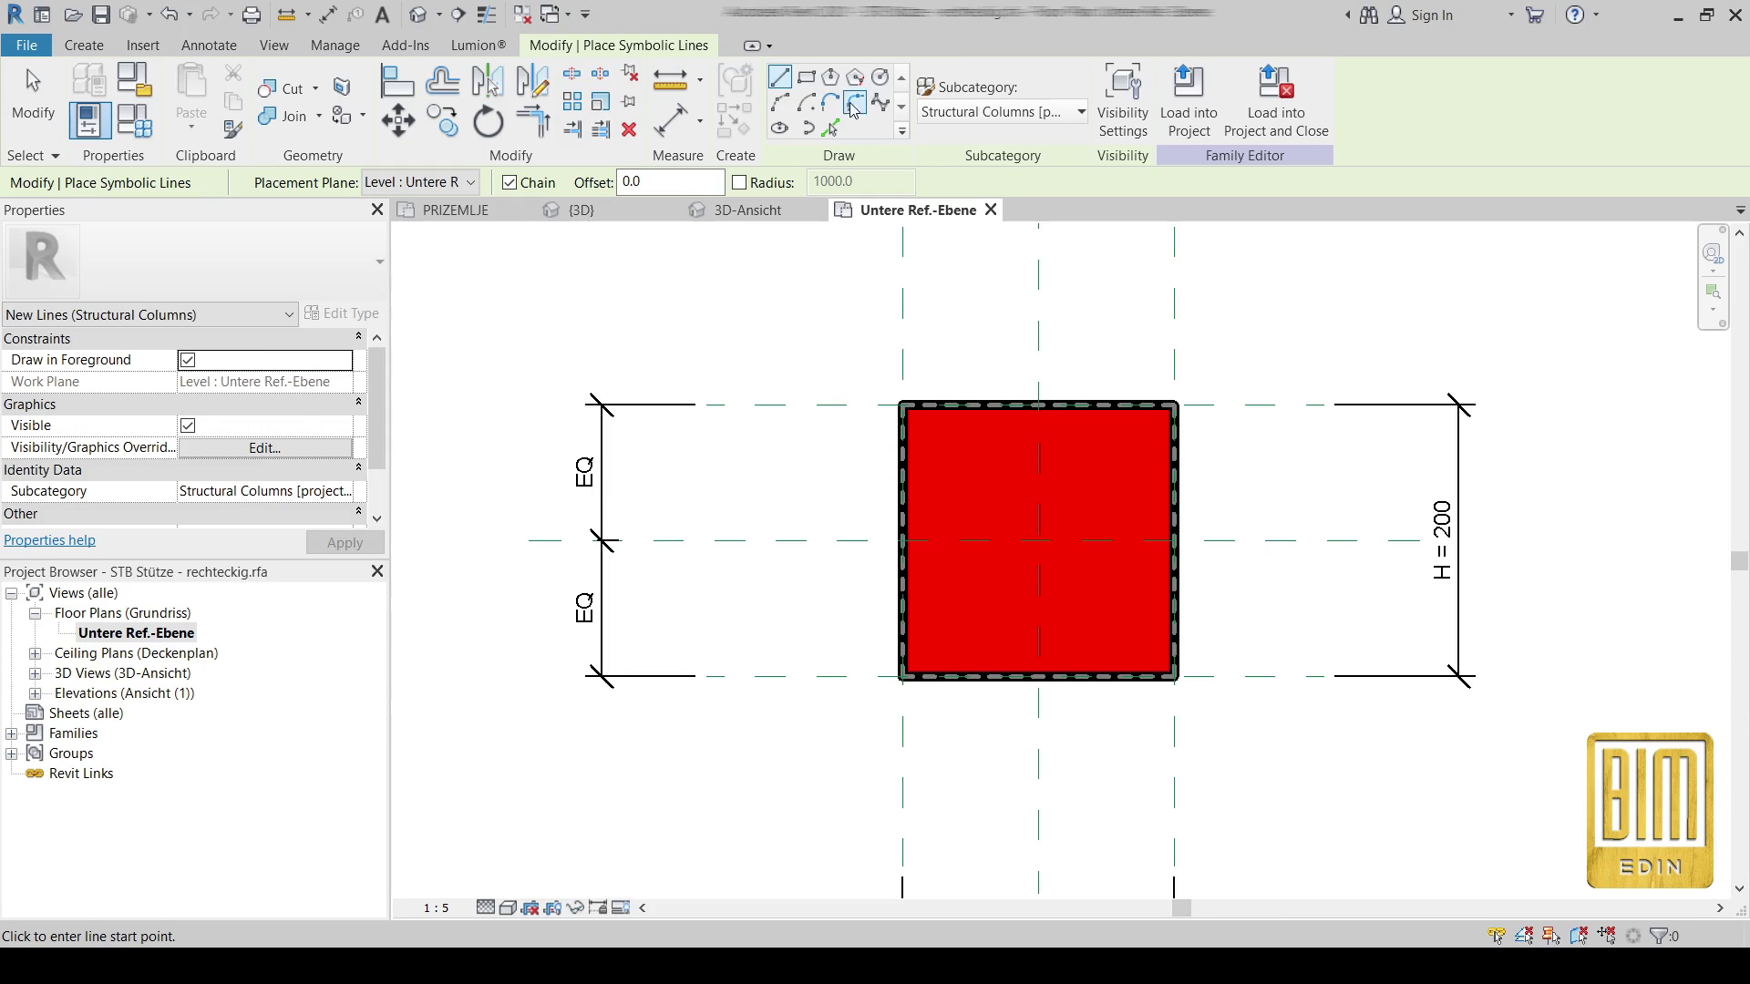
click(806, 80)
click(647, 264)
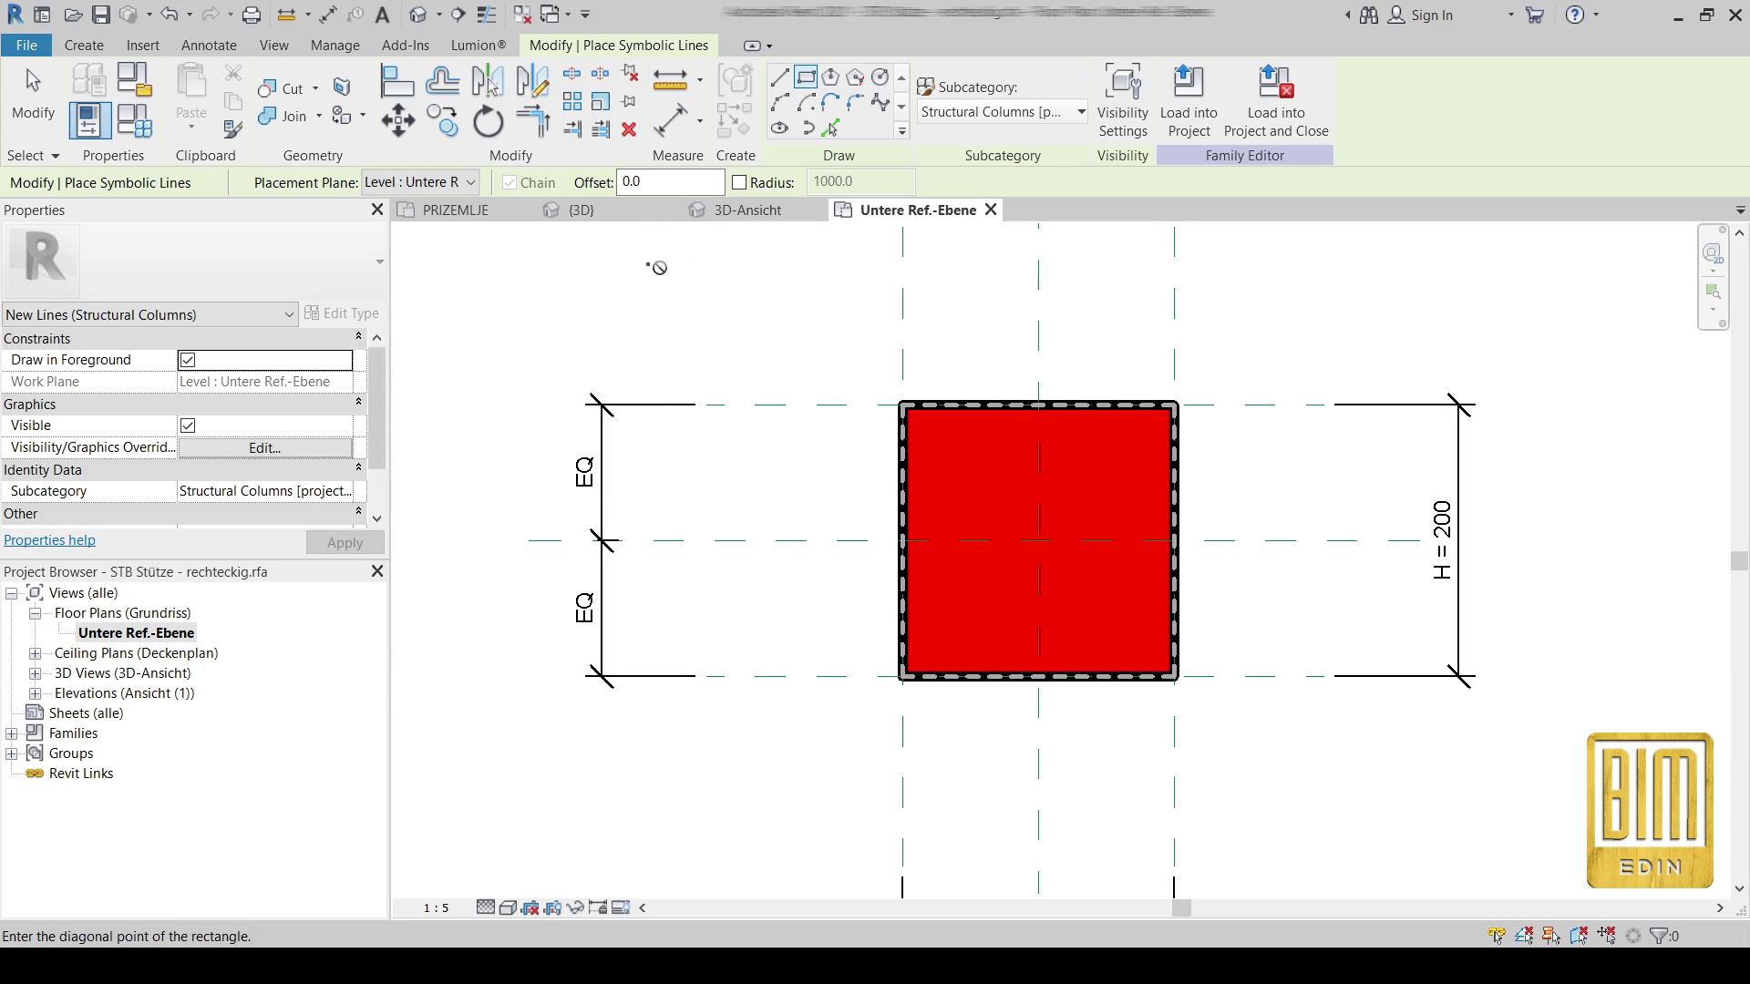
click(847, 483)
key(Escape)
key(Escape)
- Assign the rectangle's four lines to the line 4 mm [projection] subcategory
drag(613, 238, 879, 527)
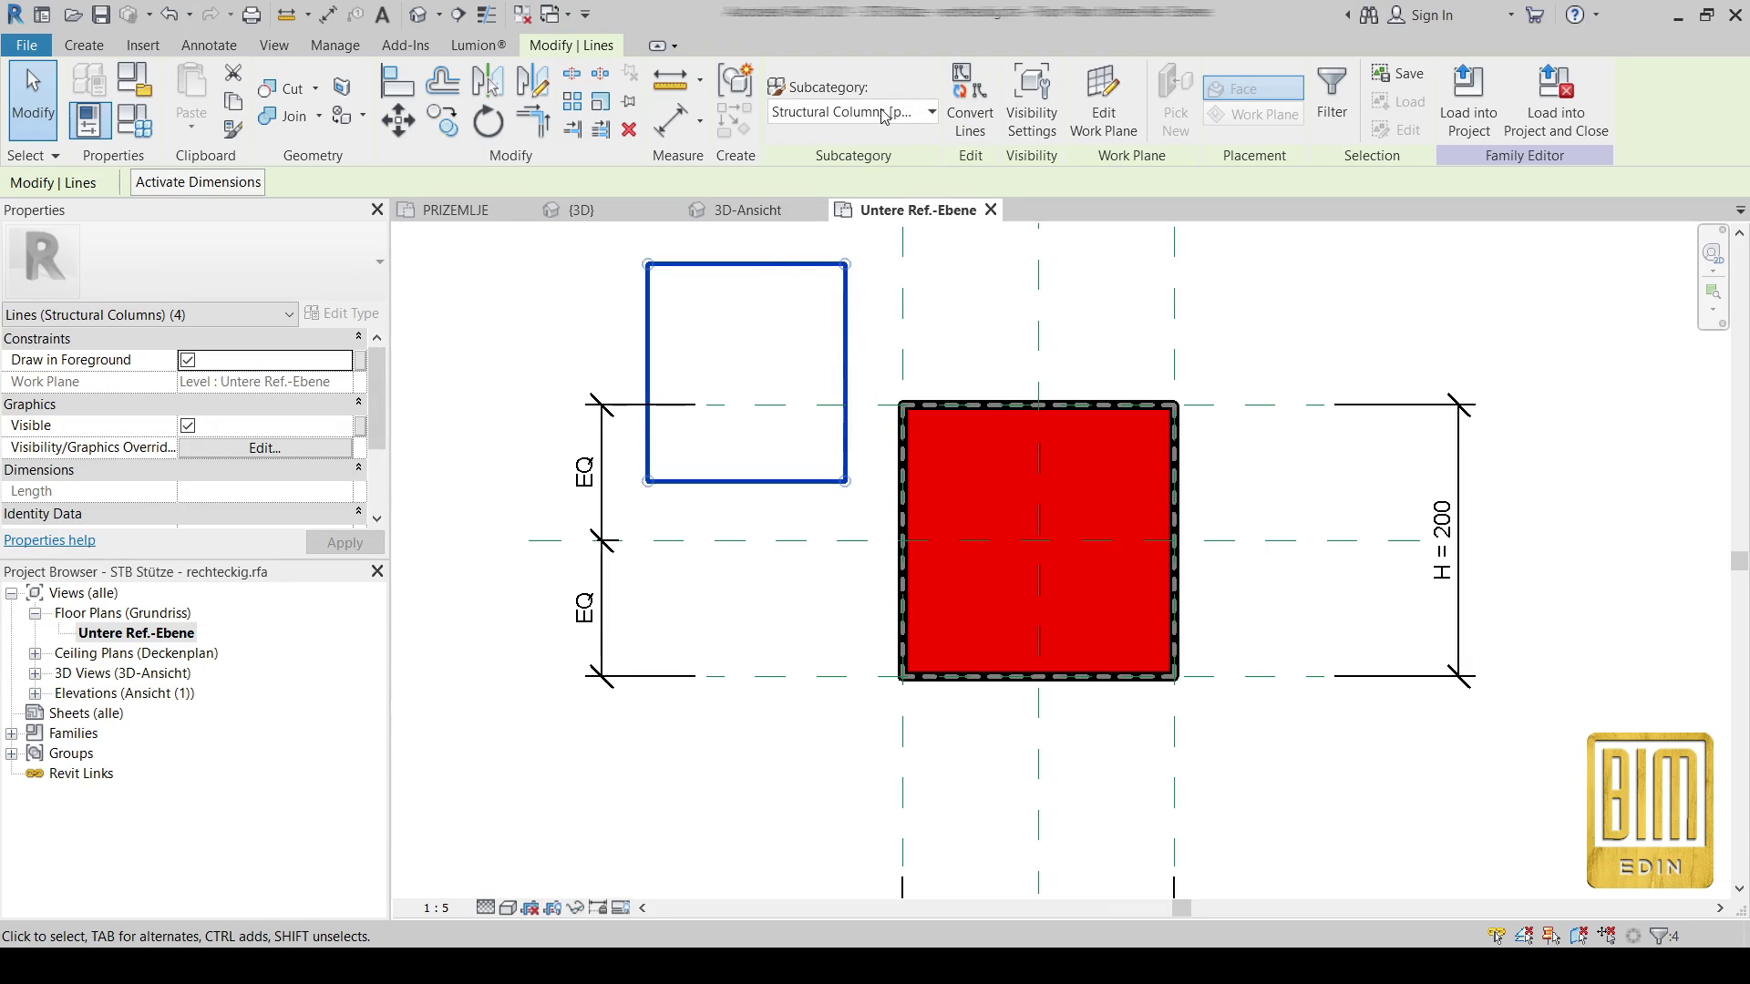
click(883, 114)
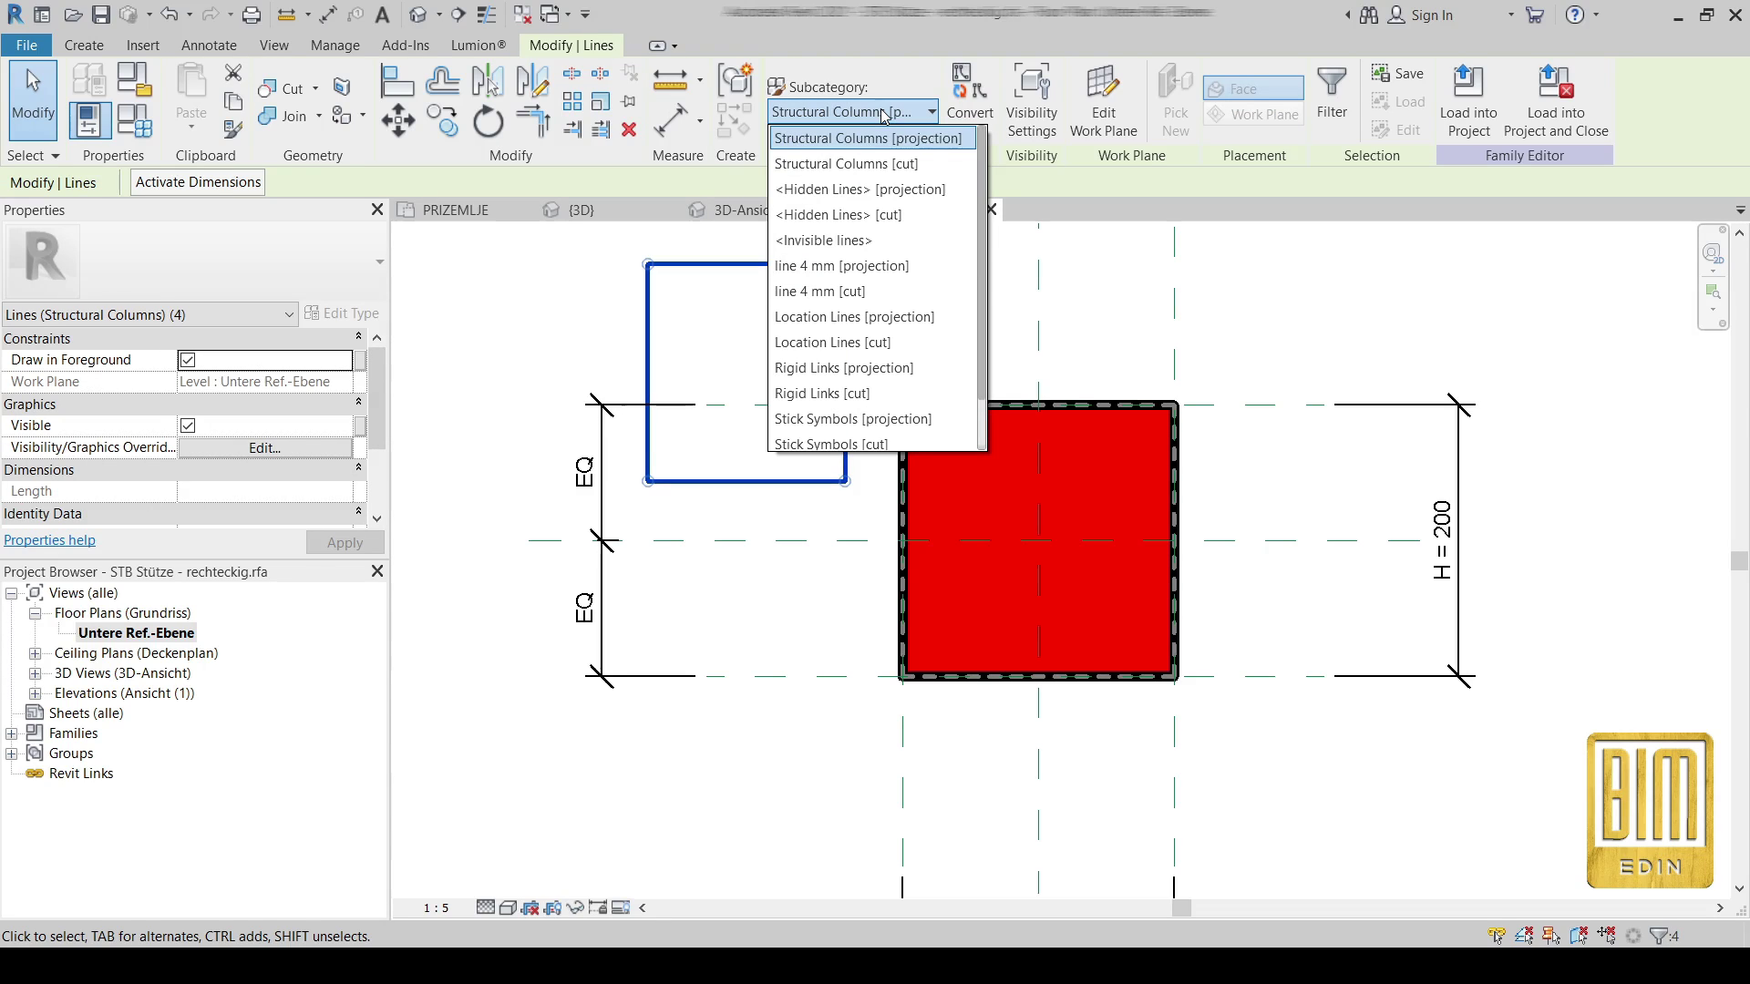
click(842, 267)
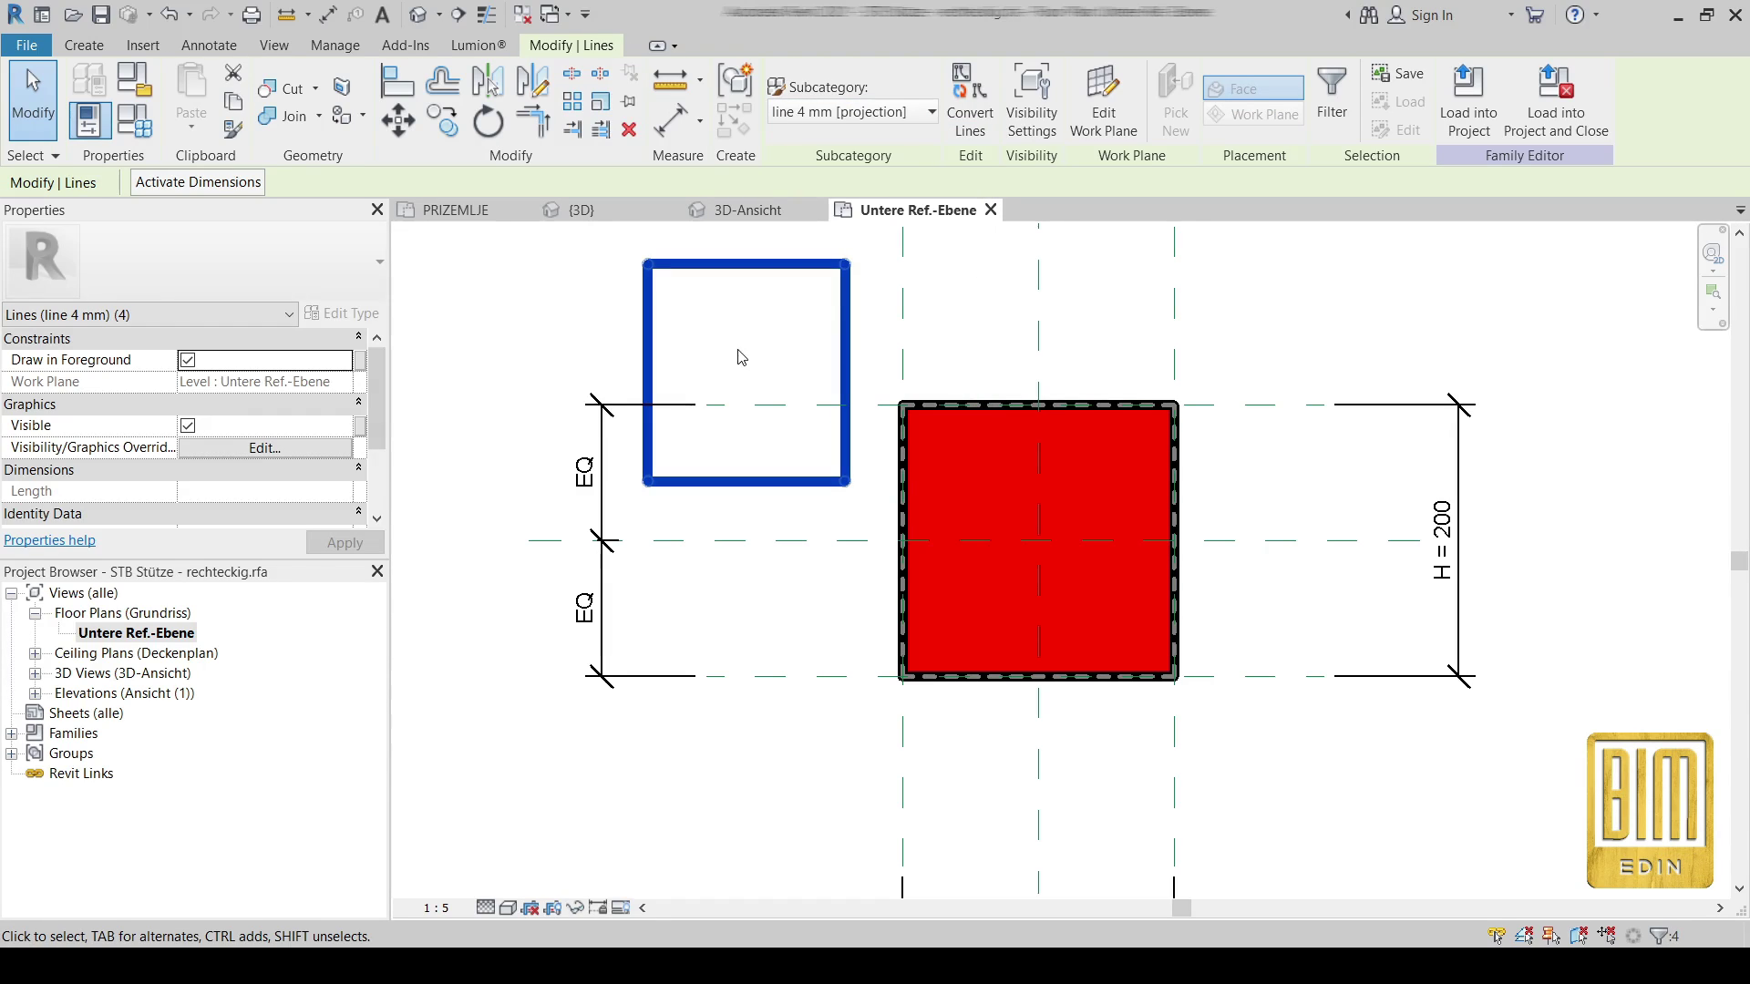
middle_drag(746, 343, 743, 386)
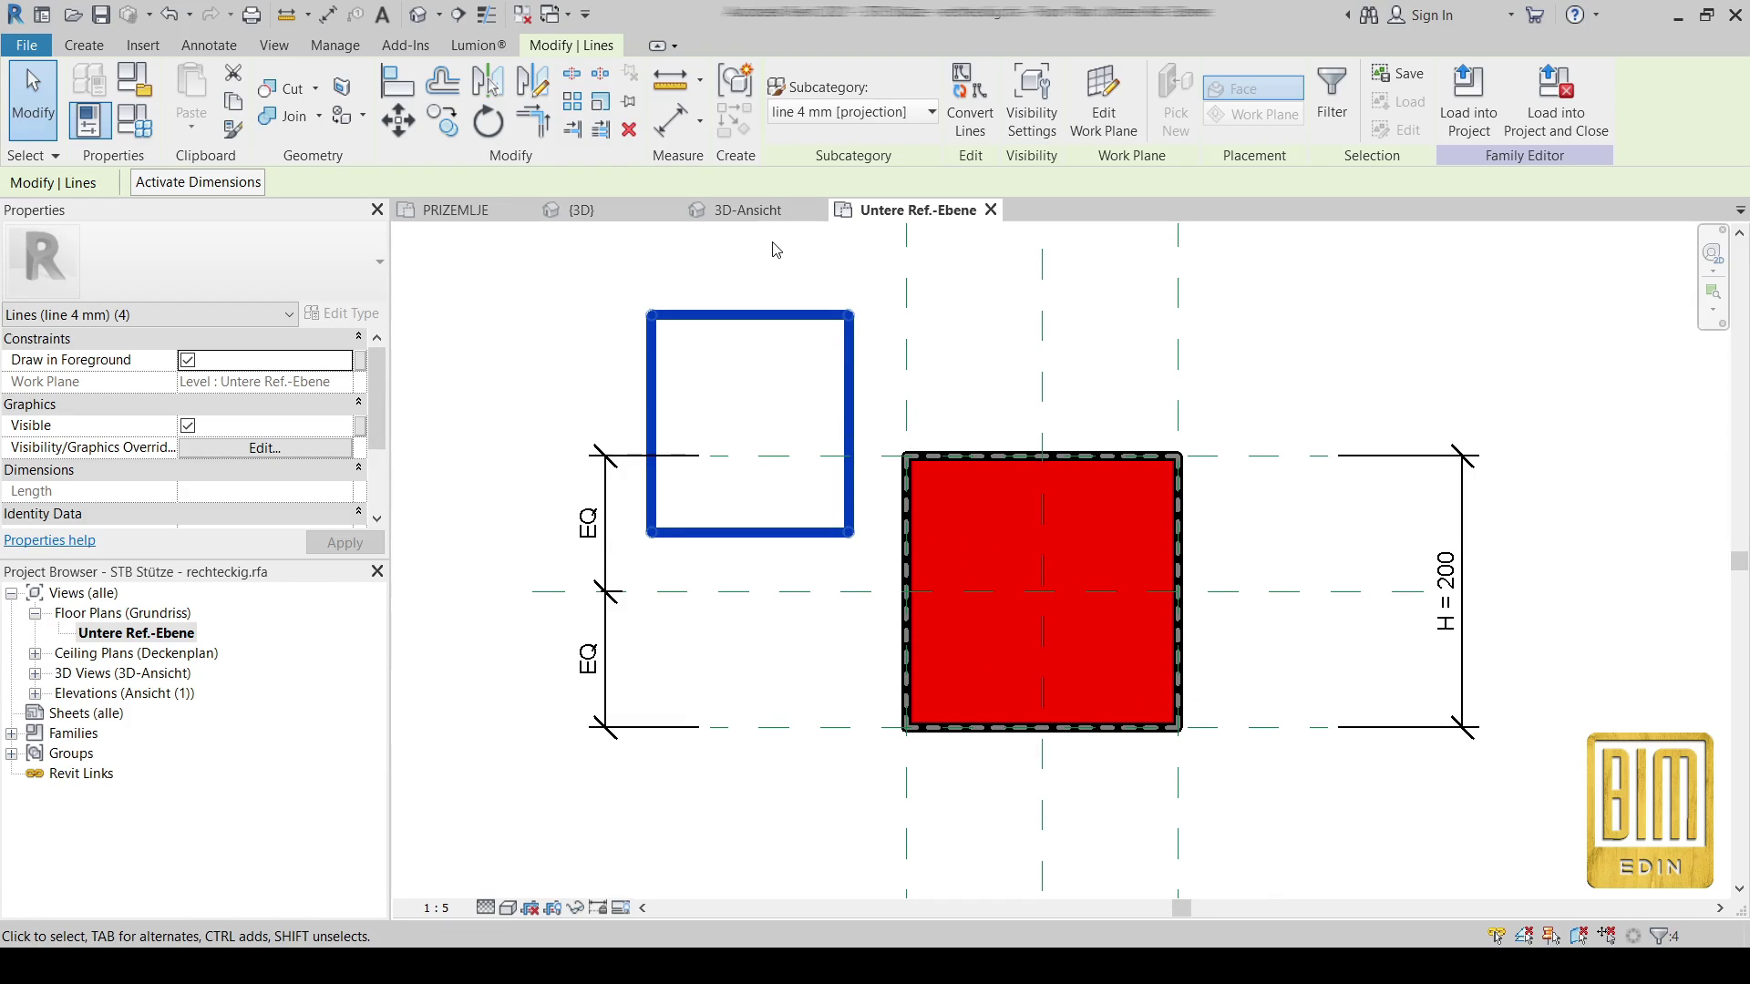
- Align and lock the rectangle's right and bottom edges to their reference planes
click(398, 80)
click(1177, 355)
click(851, 394)
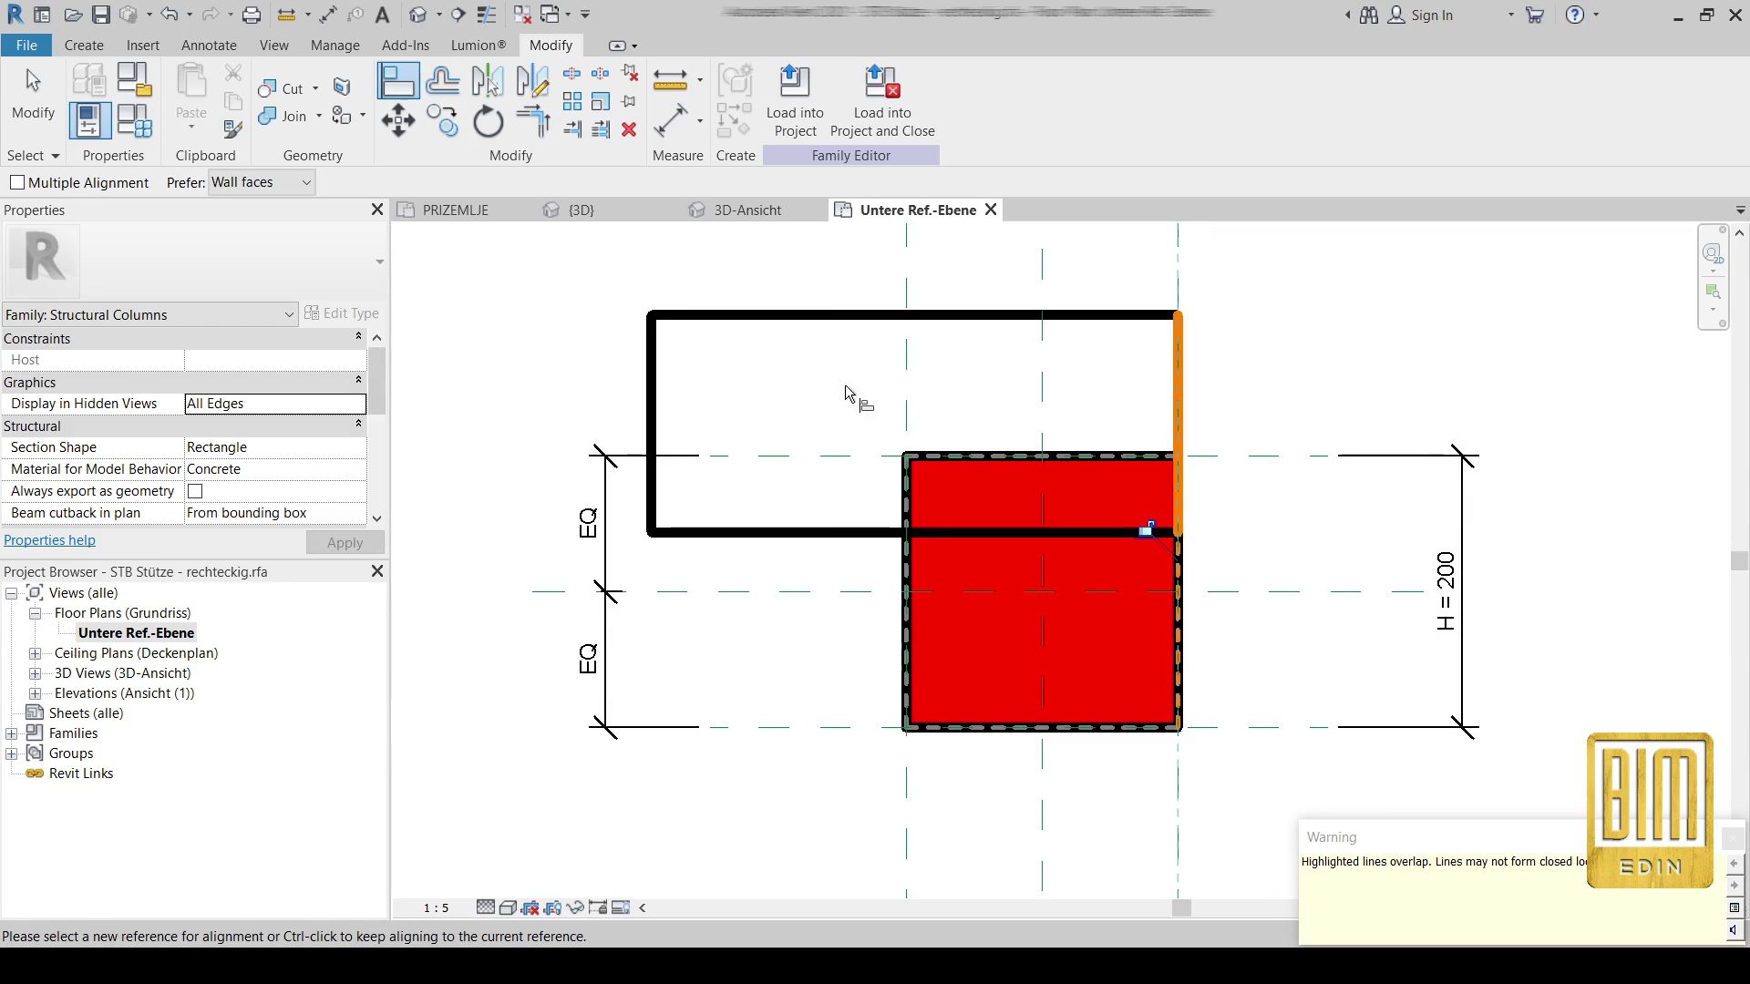
click(1147, 529)
click(790, 729)
click(811, 534)
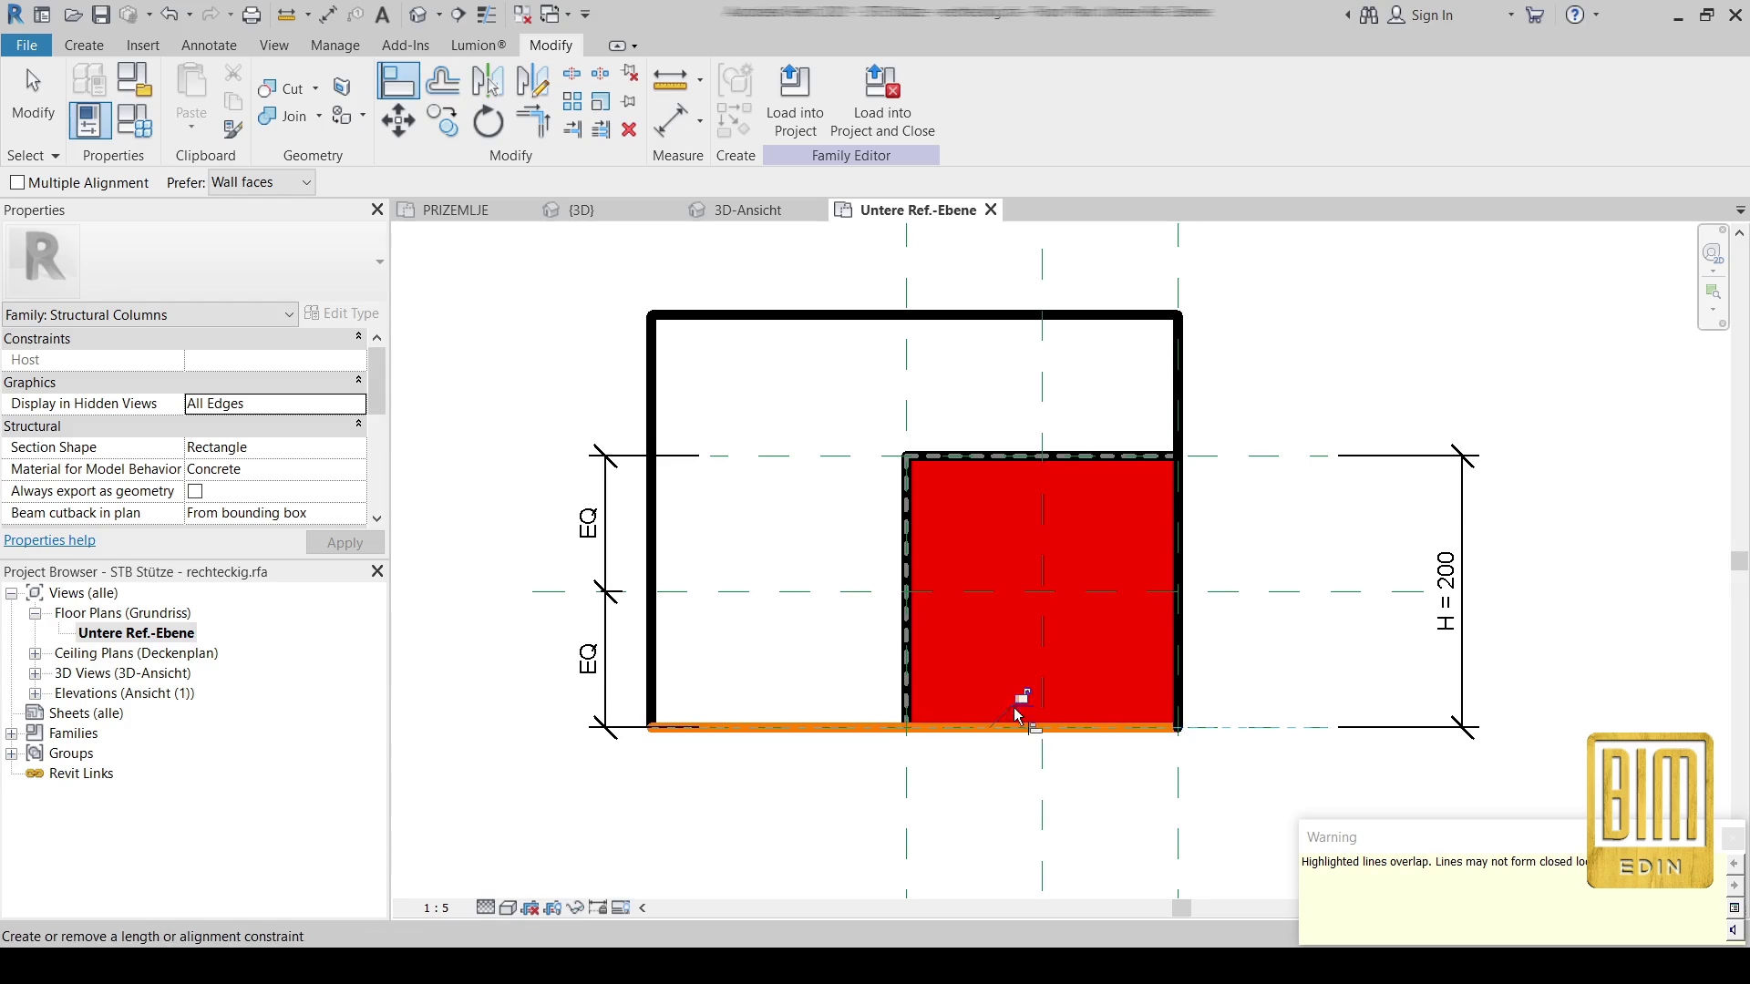
click(1022, 699)
- Align and lock the rectangle's left and top edges to their reference planes
click(907, 588)
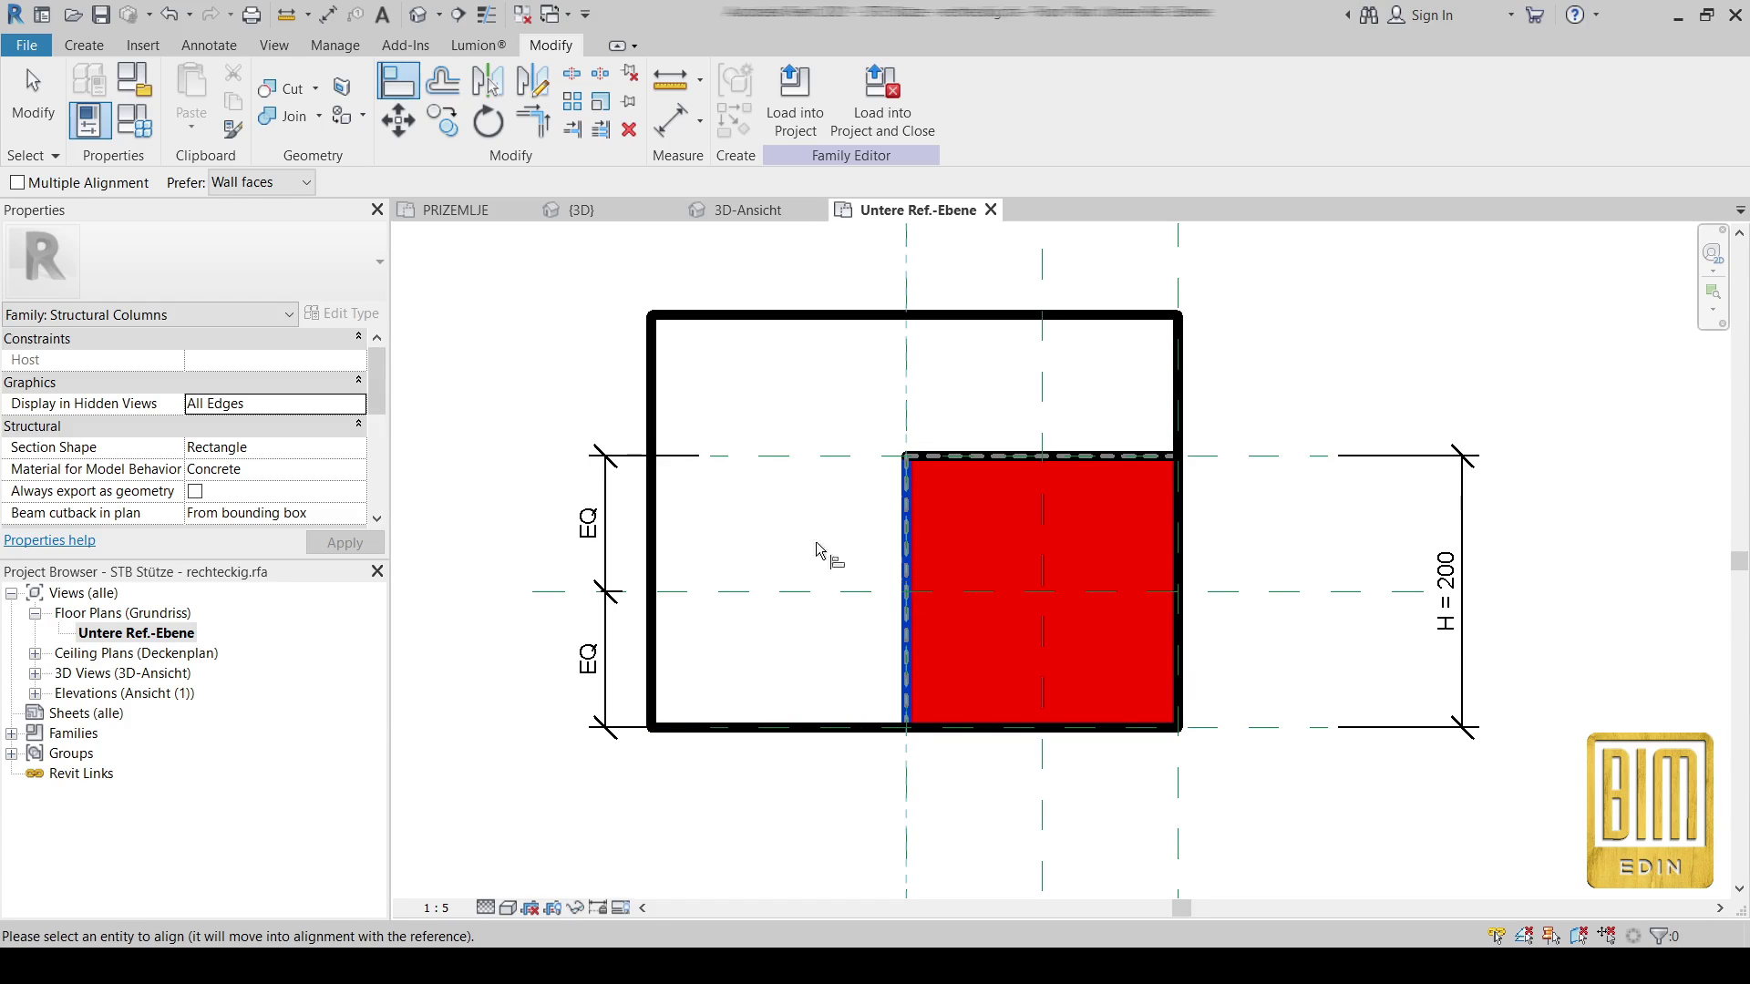
click(662, 531)
click(937, 553)
click(791, 458)
click(980, 315)
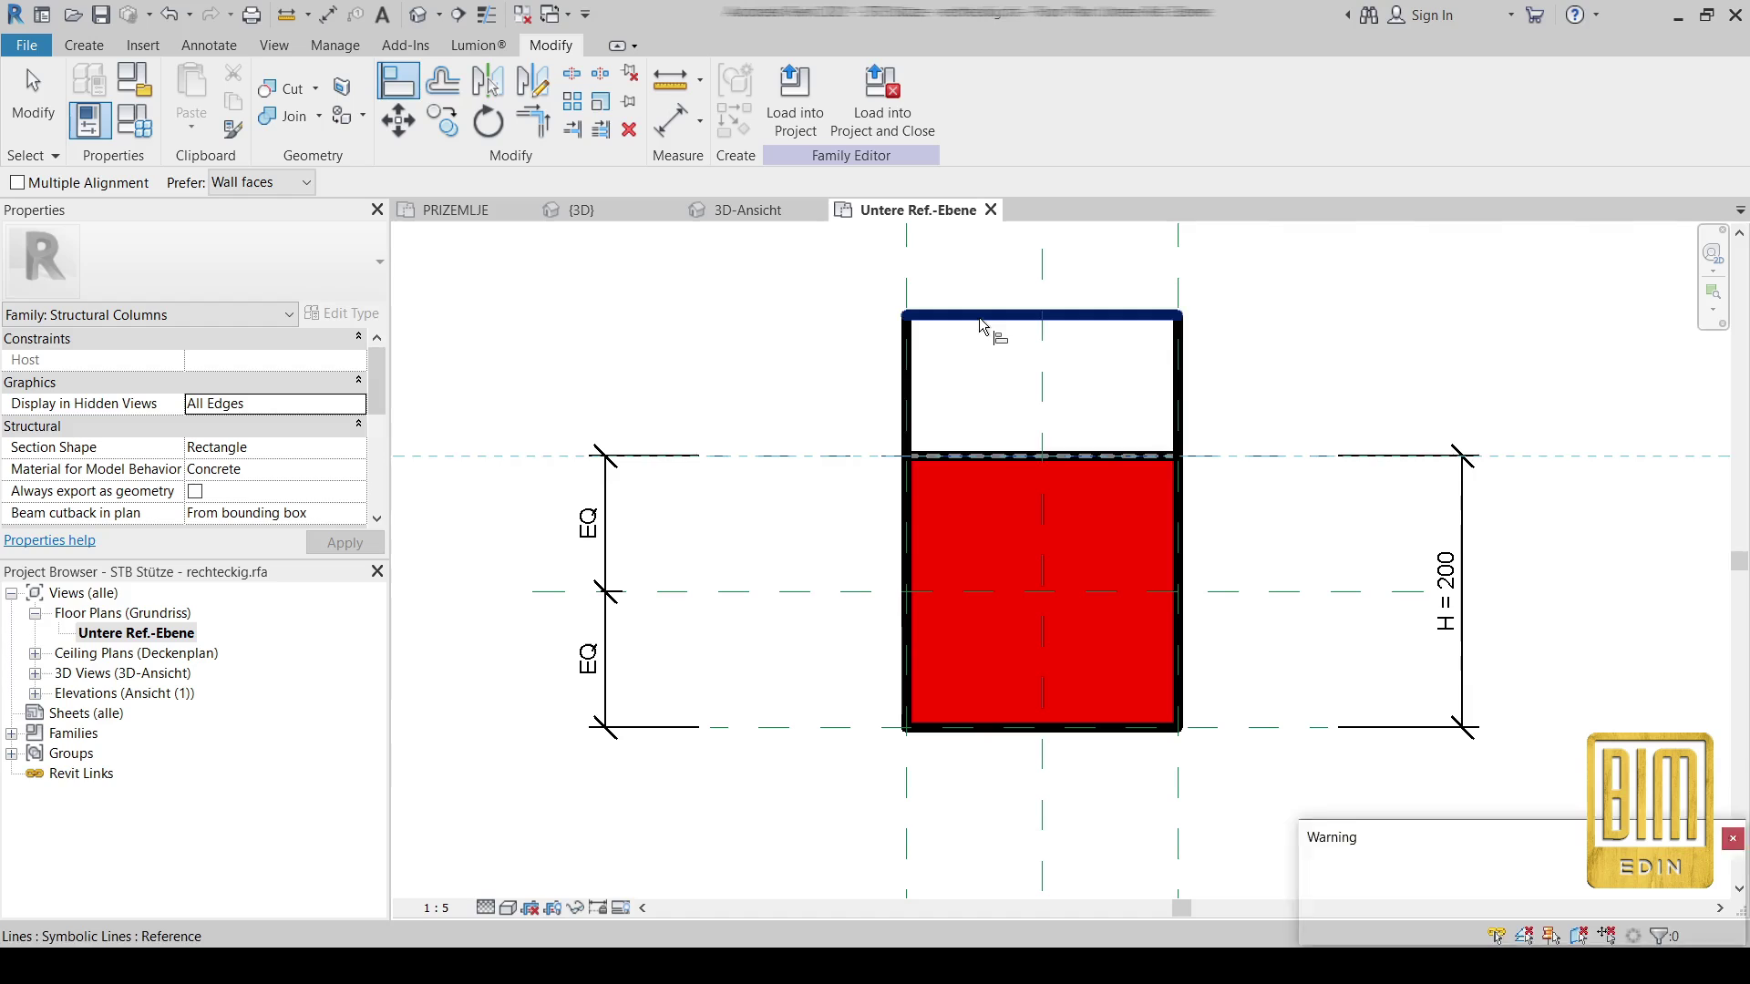
click(986, 492)
key(Escape)
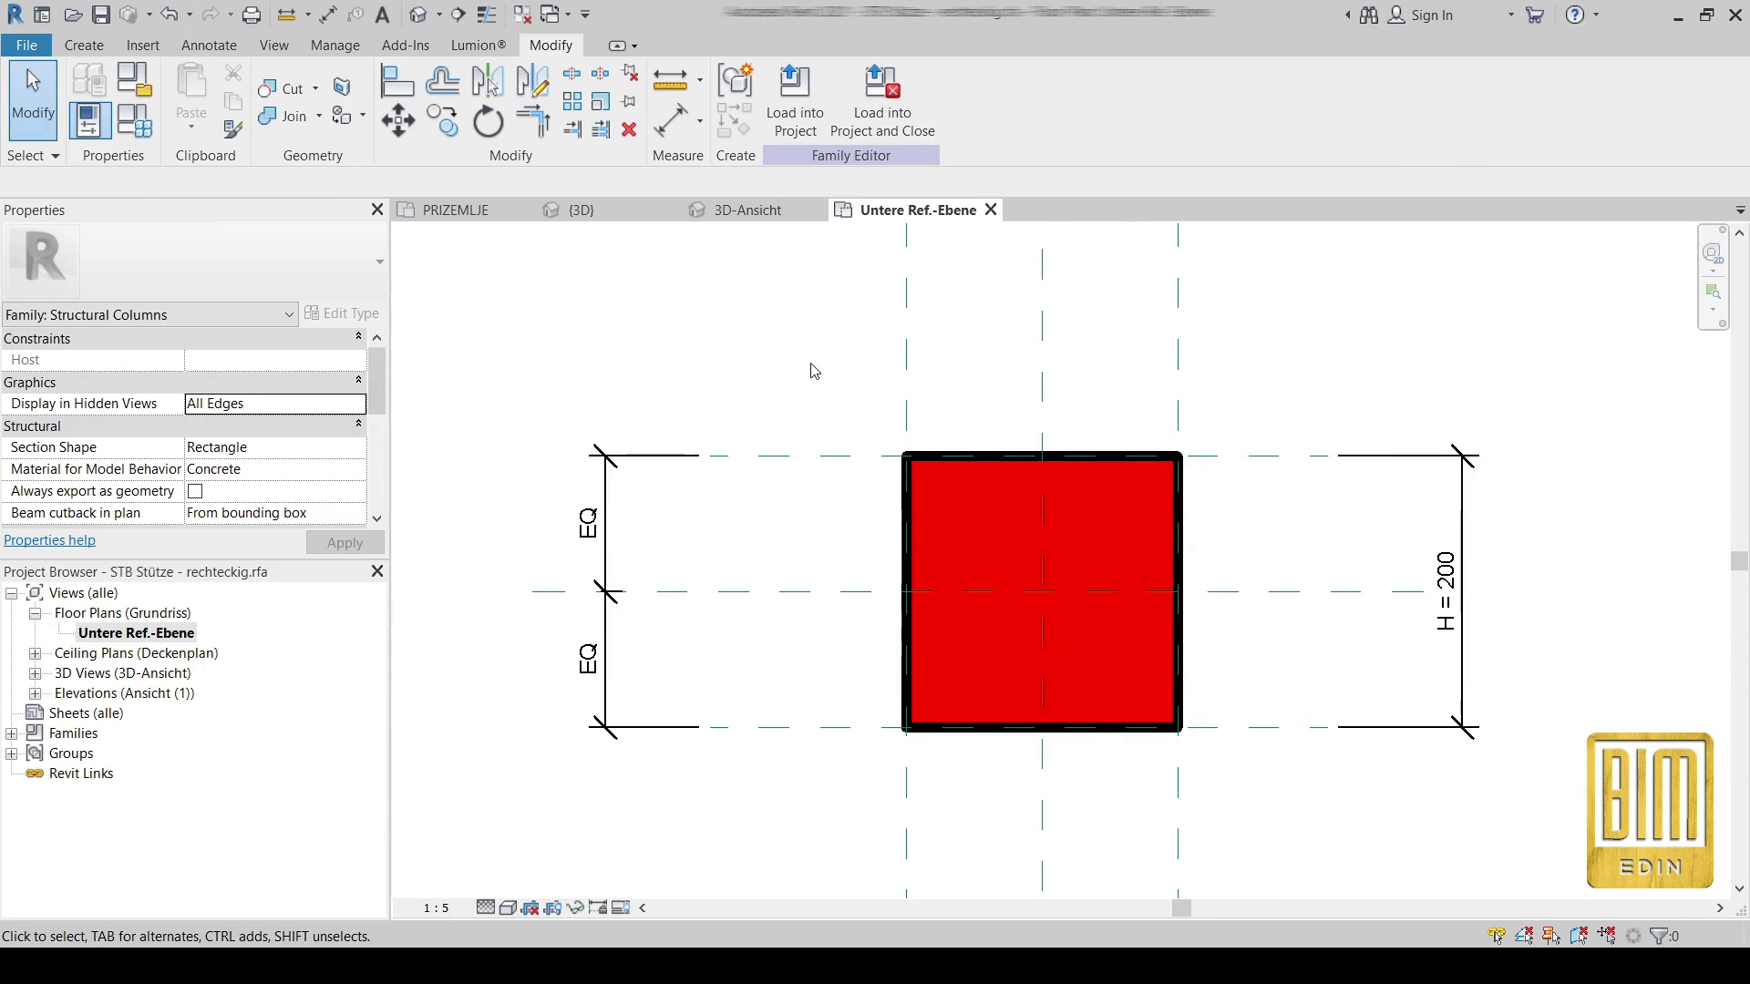
scroll(814, 370, down, 1)
- Select only the thick line 4 mm outline lines, filtering out the column geometry
drag(810, 366, 1137, 697)
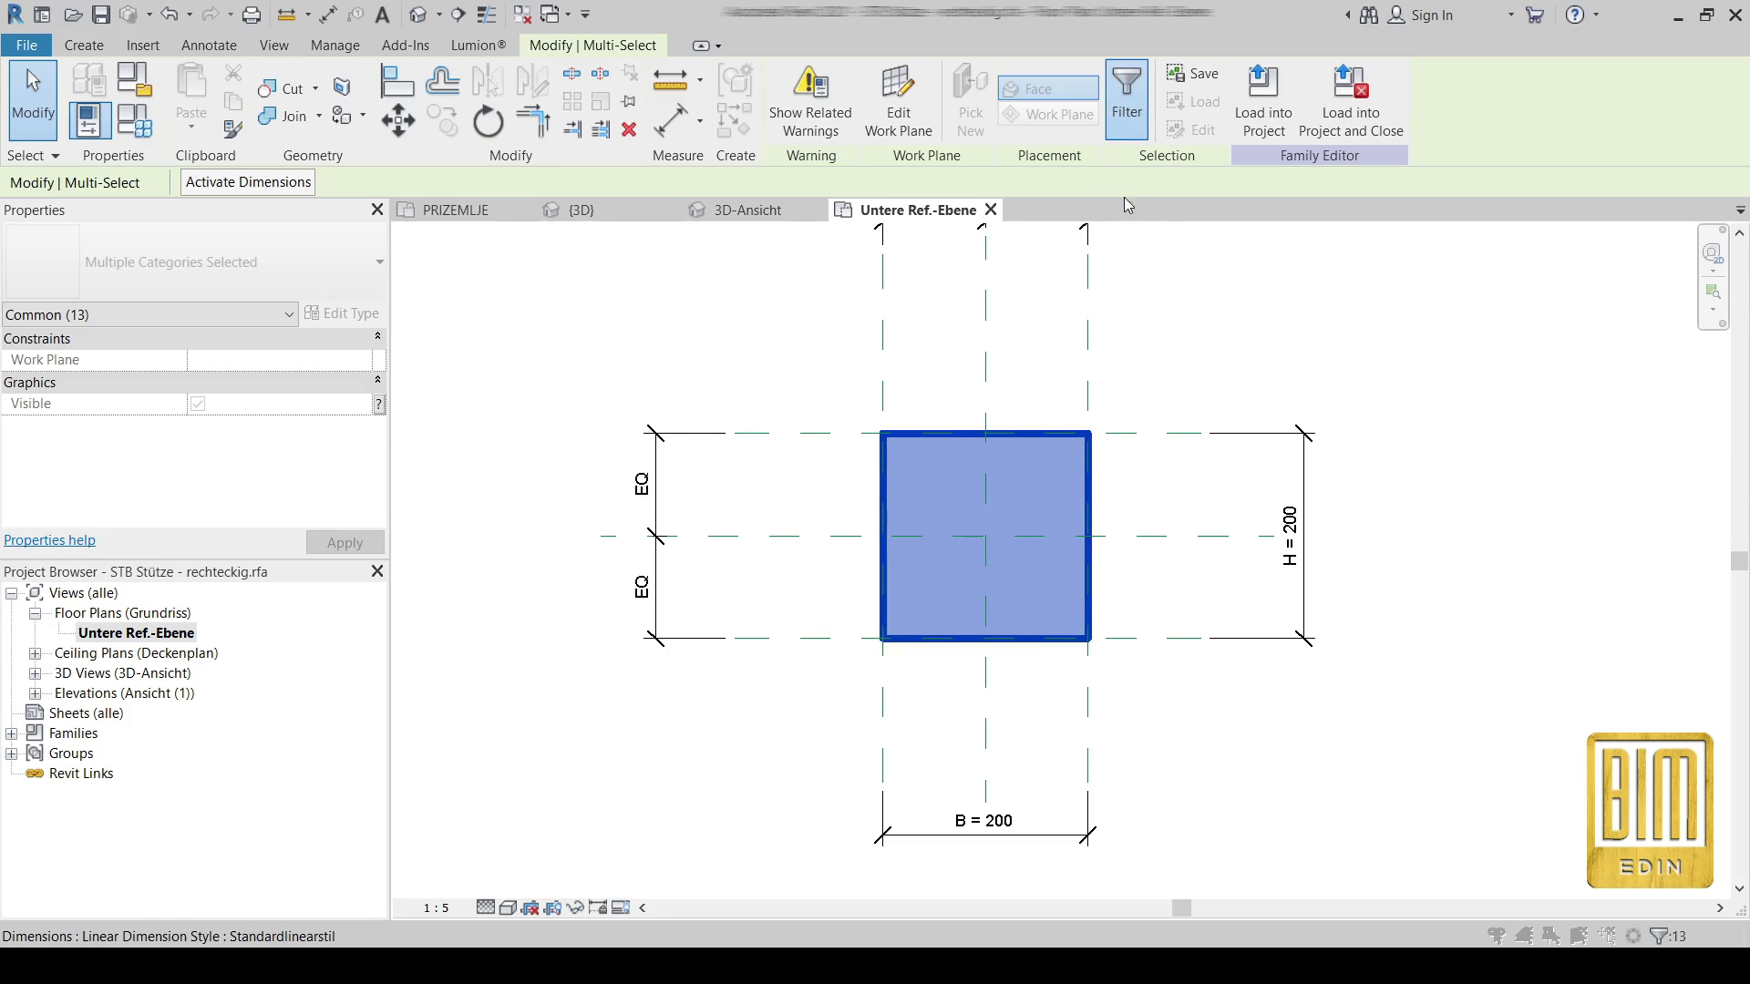
click(1126, 96)
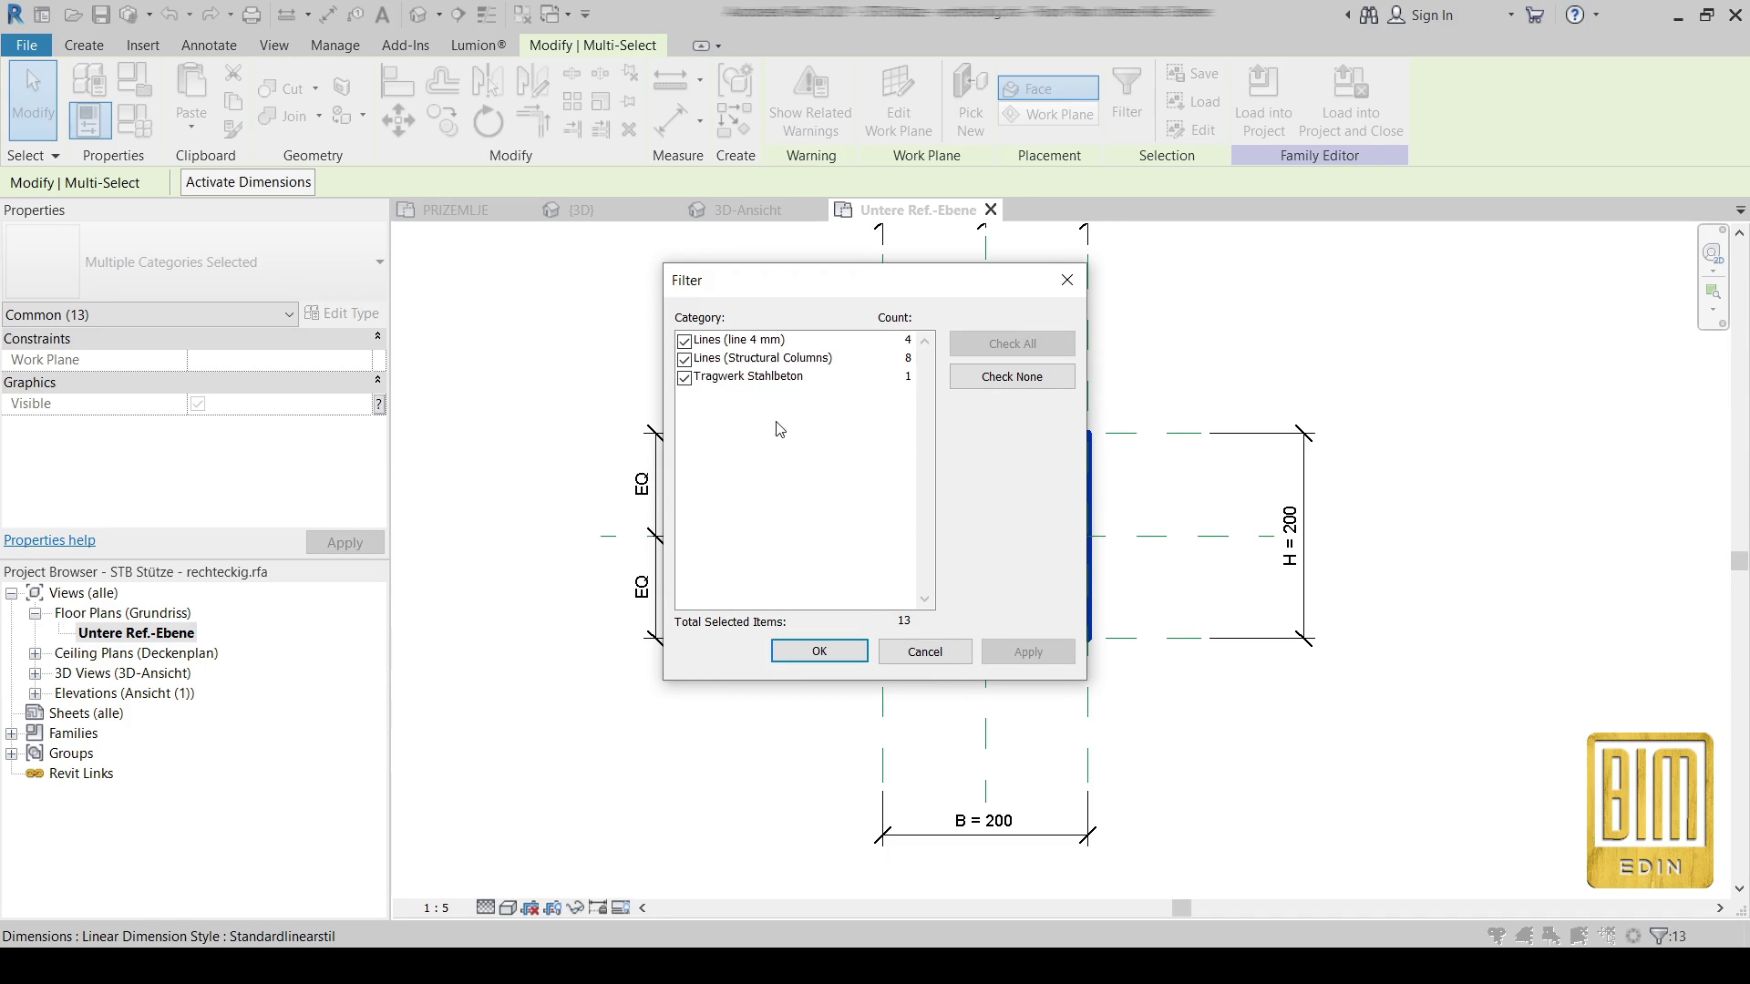
click(685, 359)
click(738, 376)
click(819, 651)
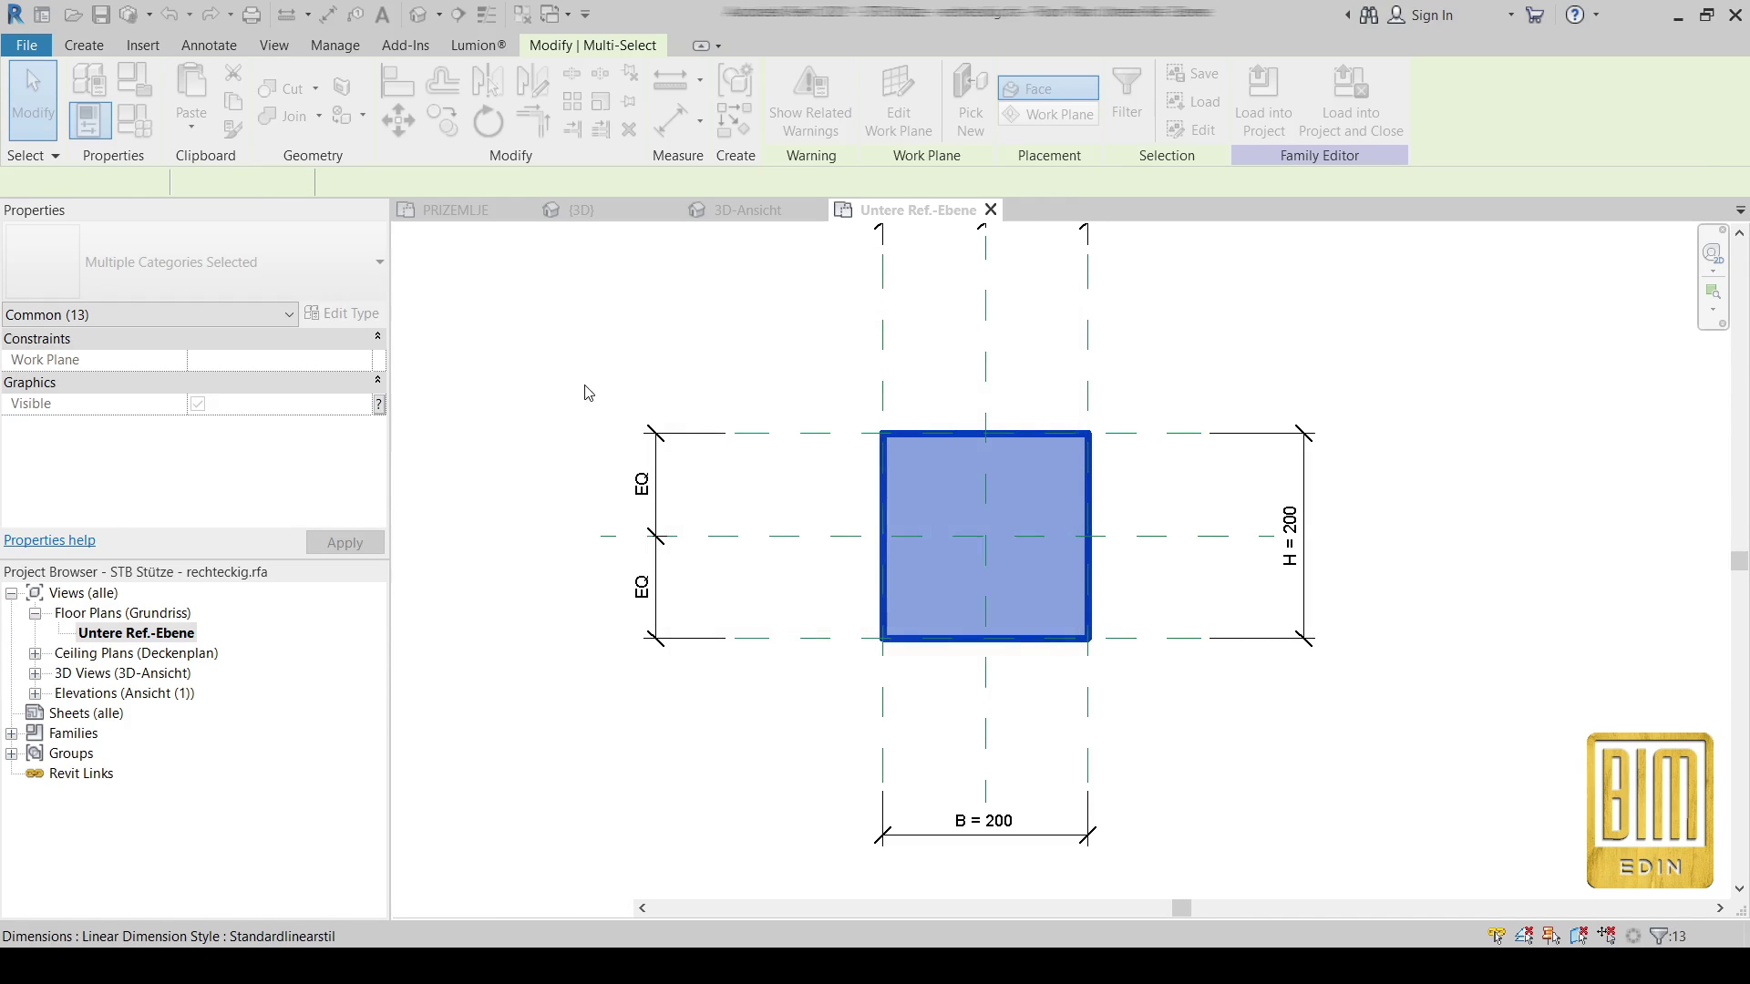
- Associate the lines' Visible property with the LINE yes/no family parameter
click(360, 434)
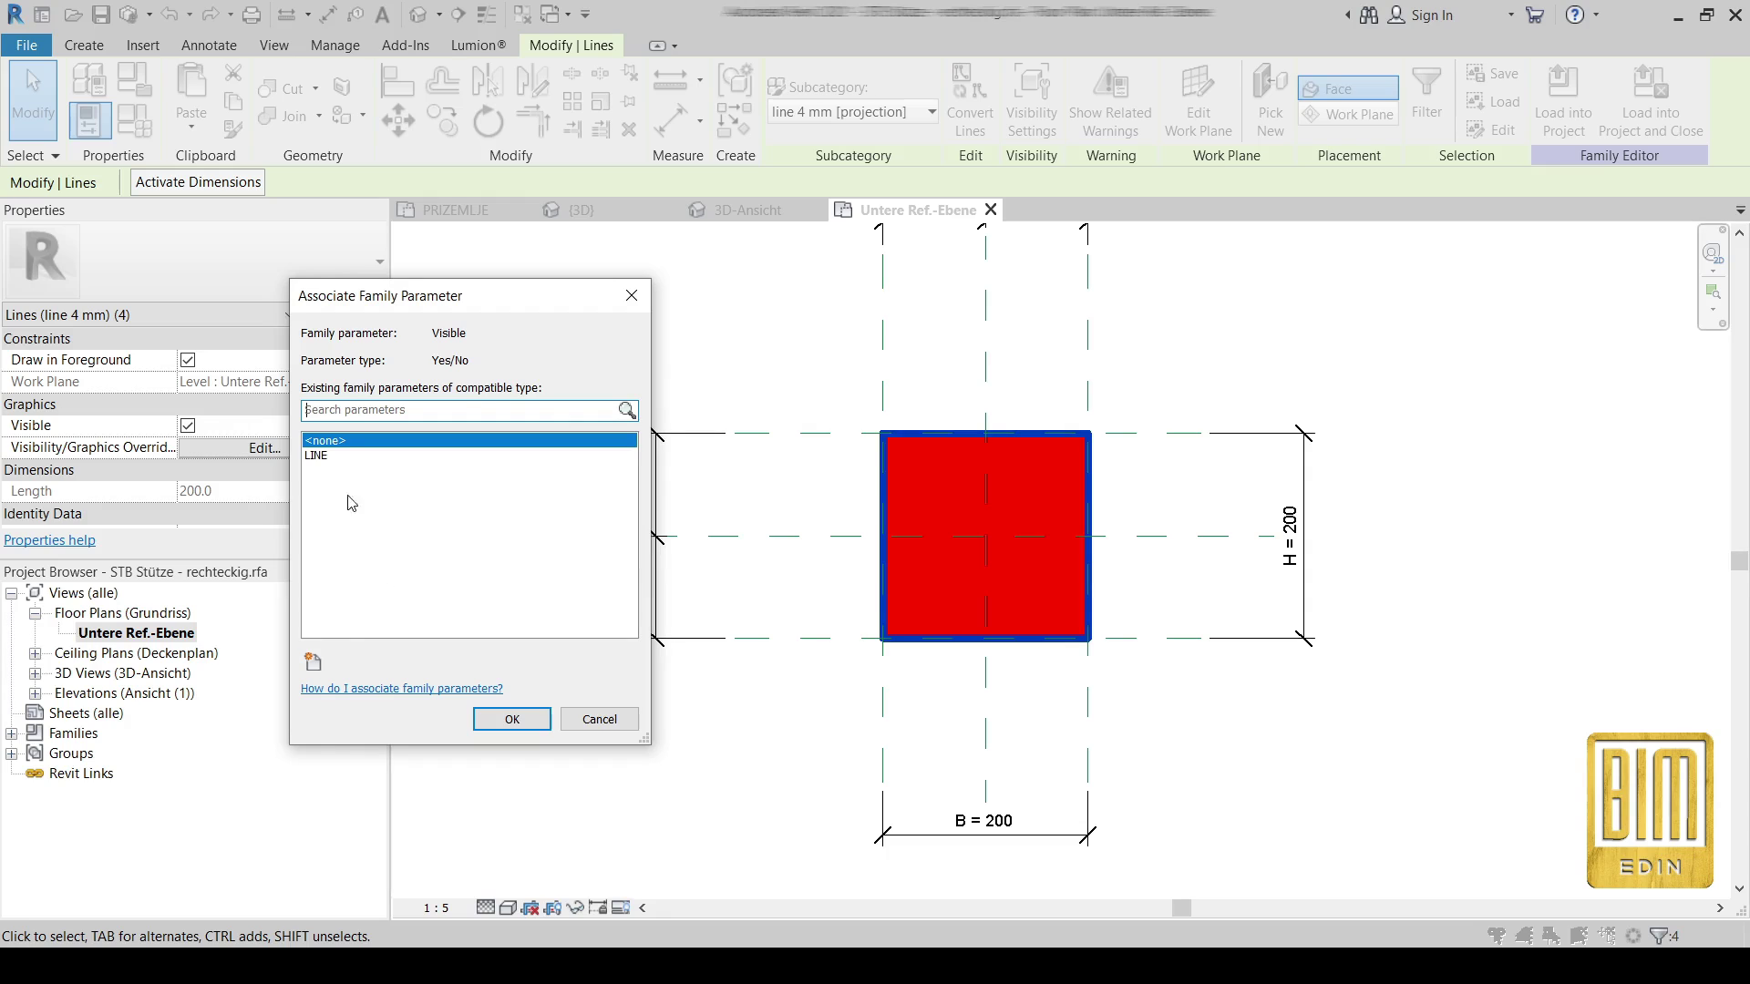
click(314, 664)
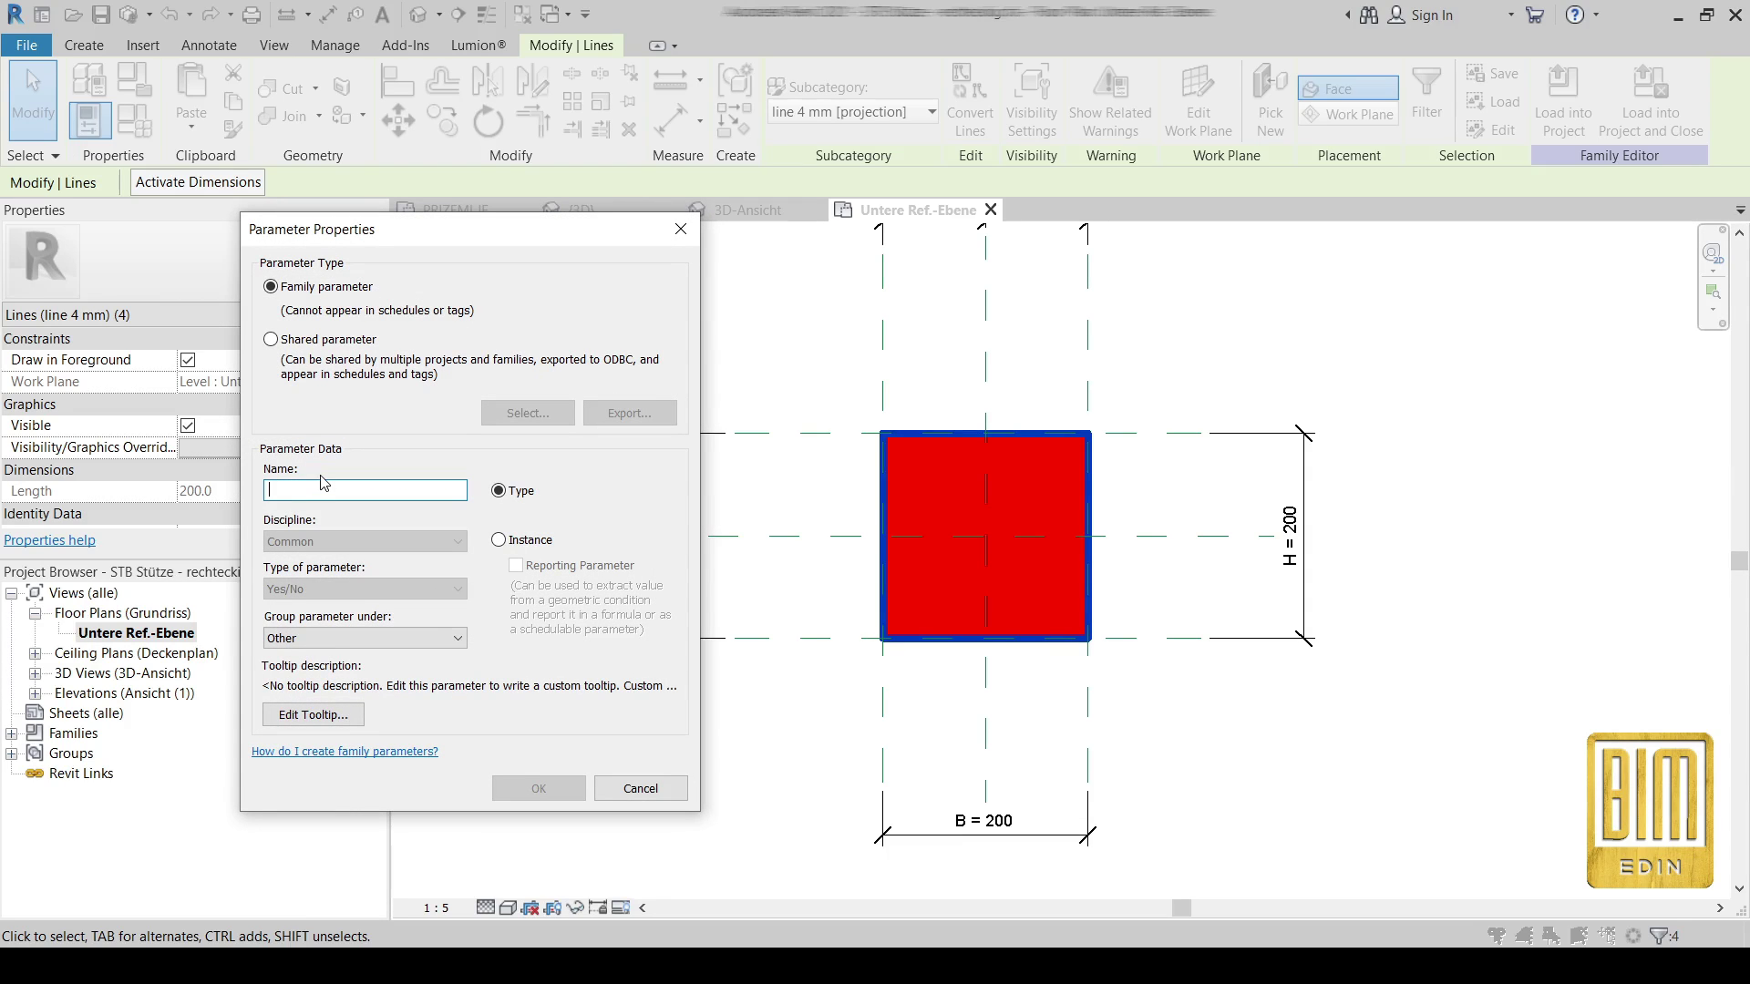
text(line)
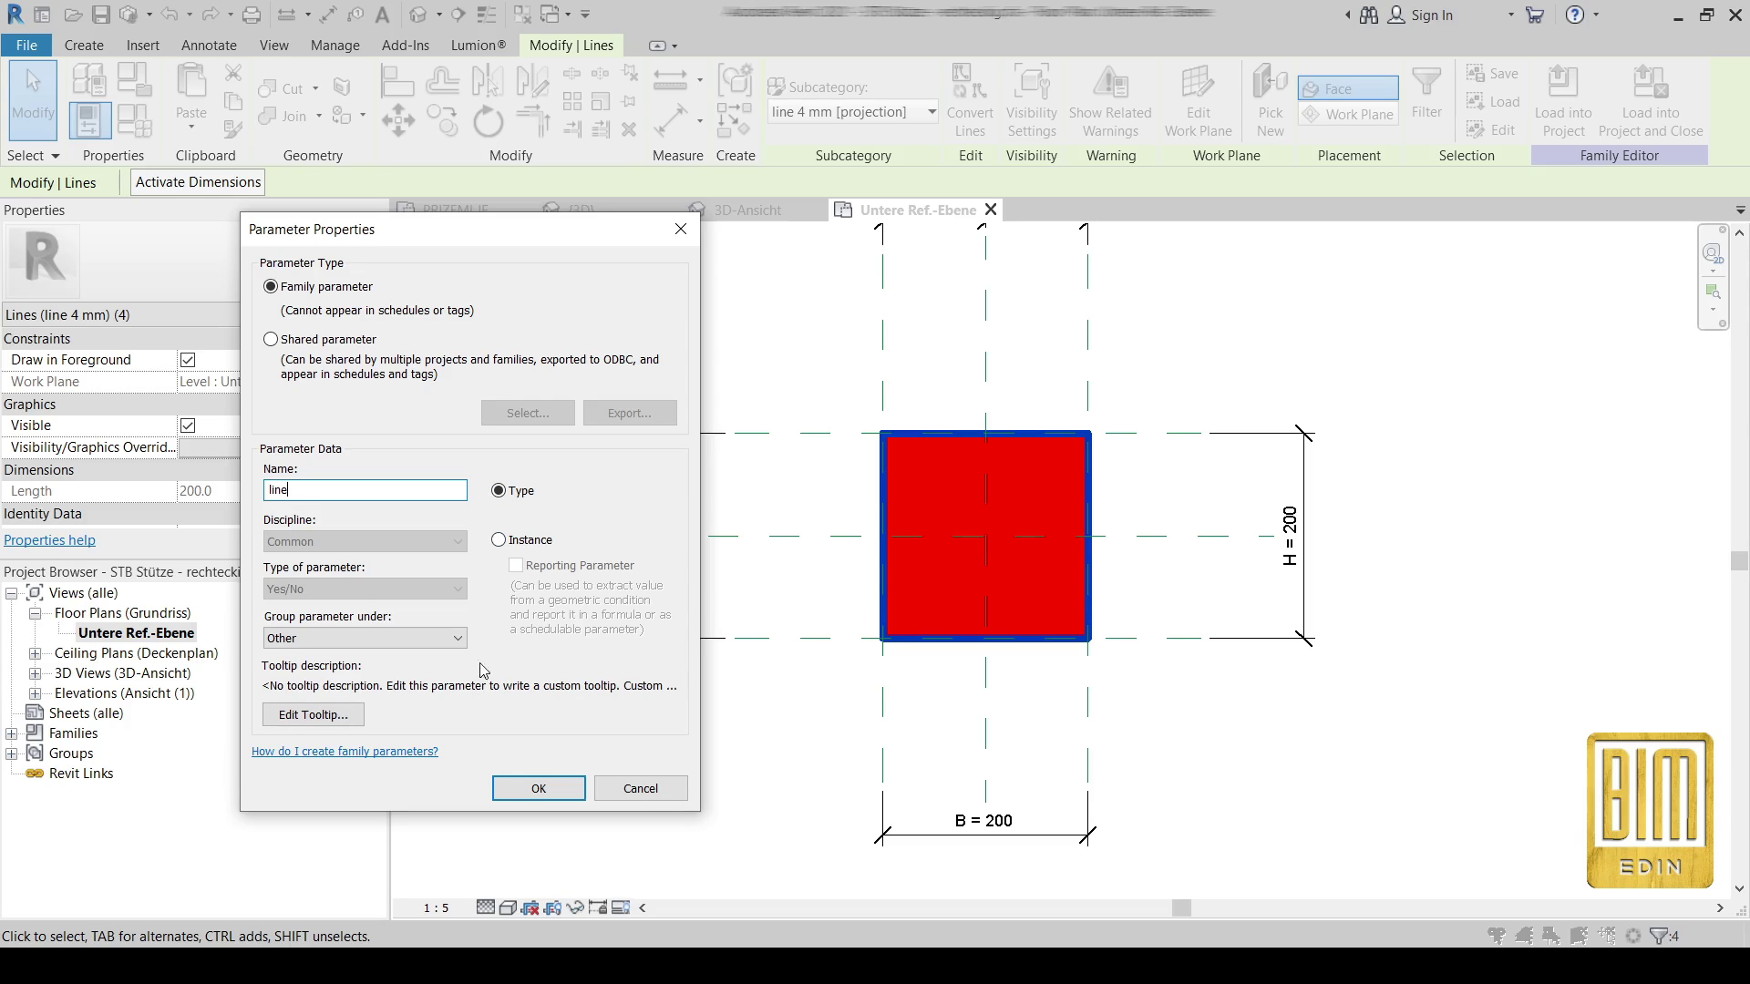
click(641, 789)
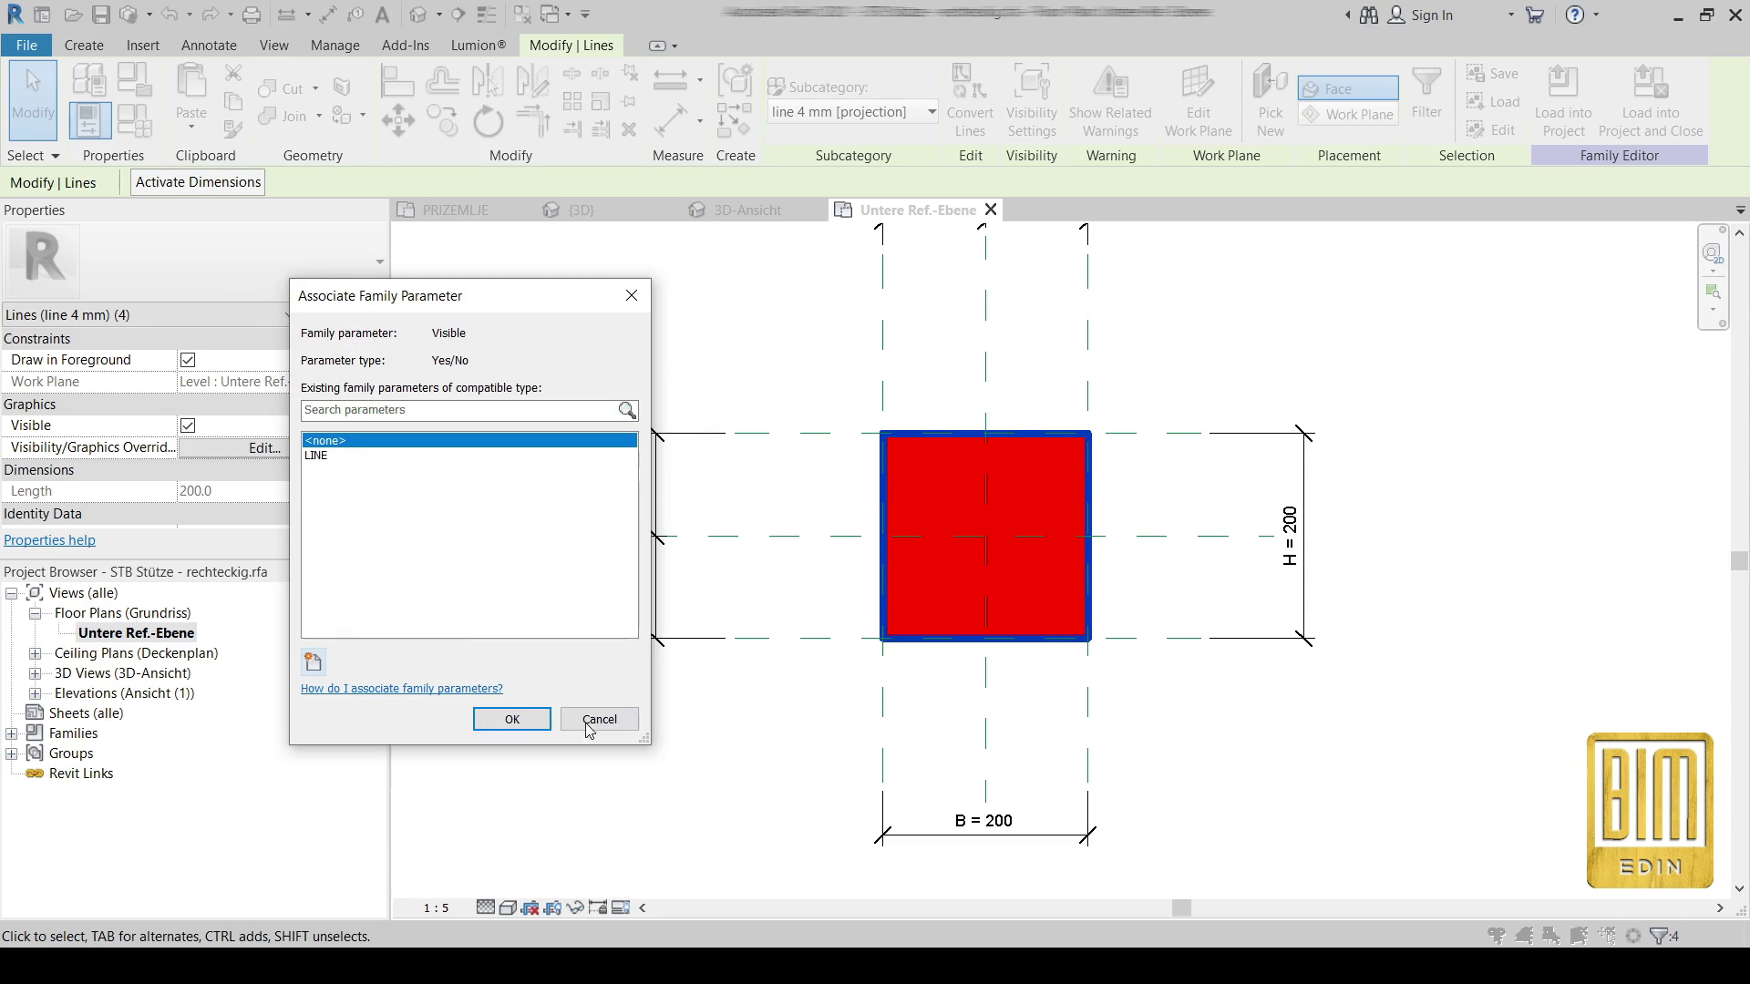
click(315, 457)
click(312, 664)
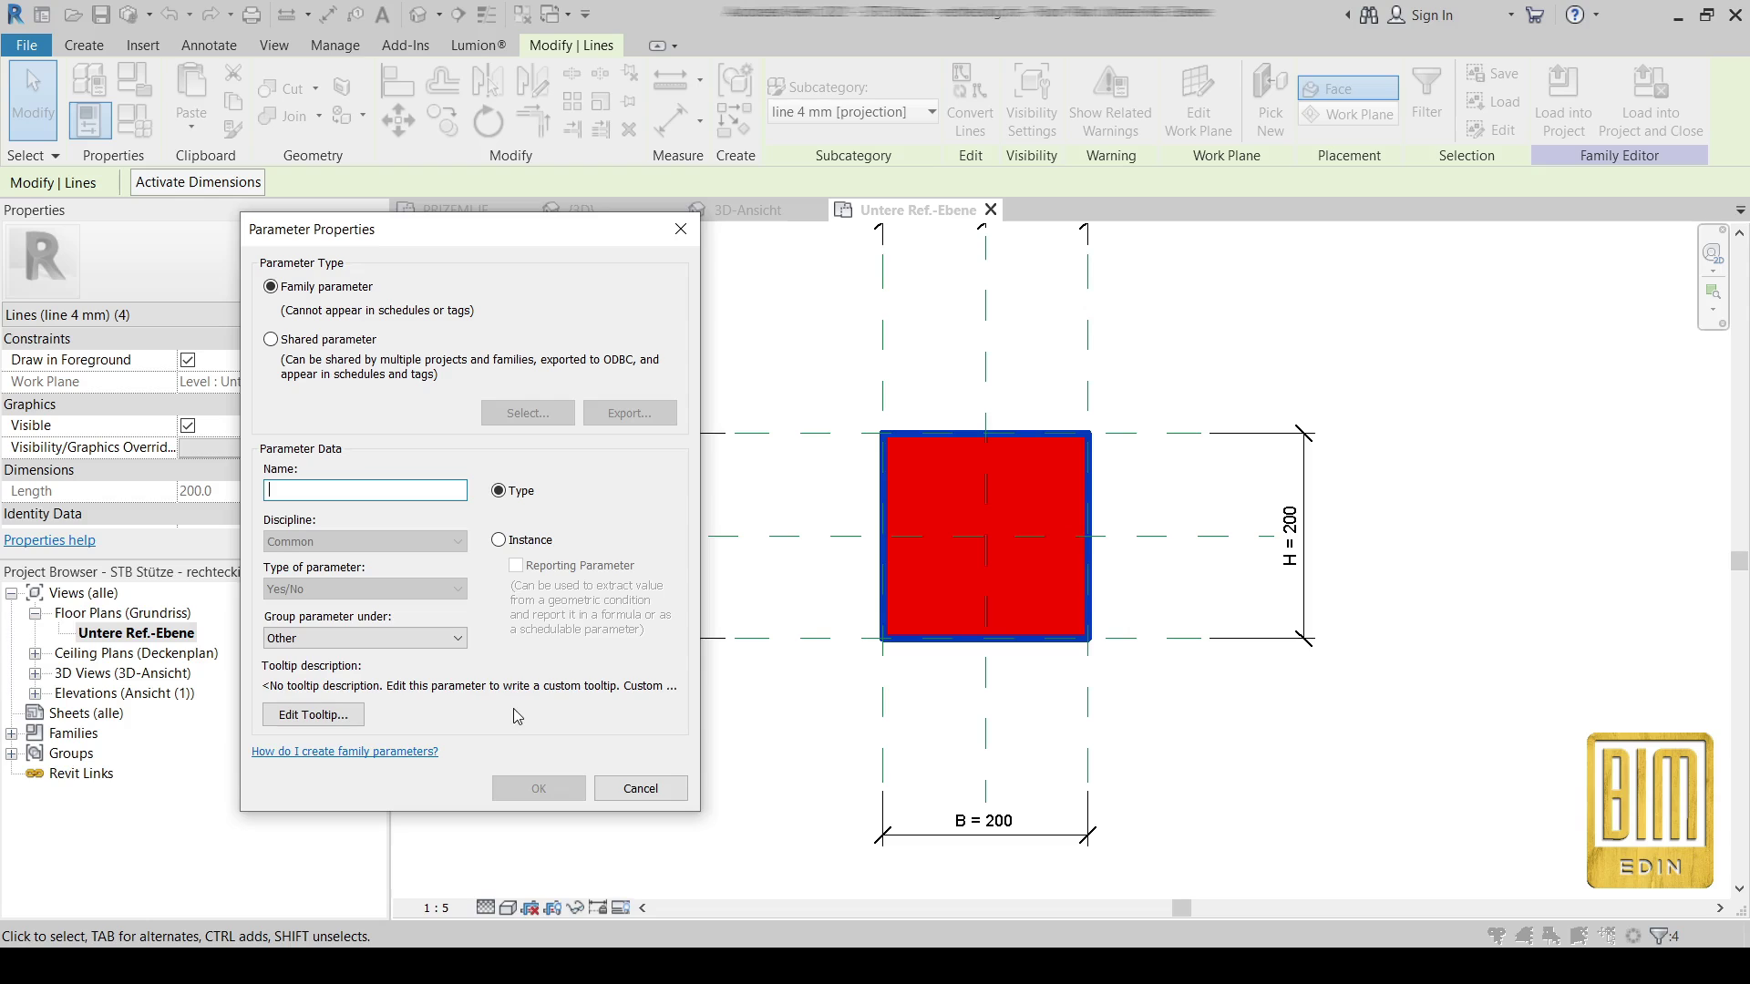
click(681, 229)
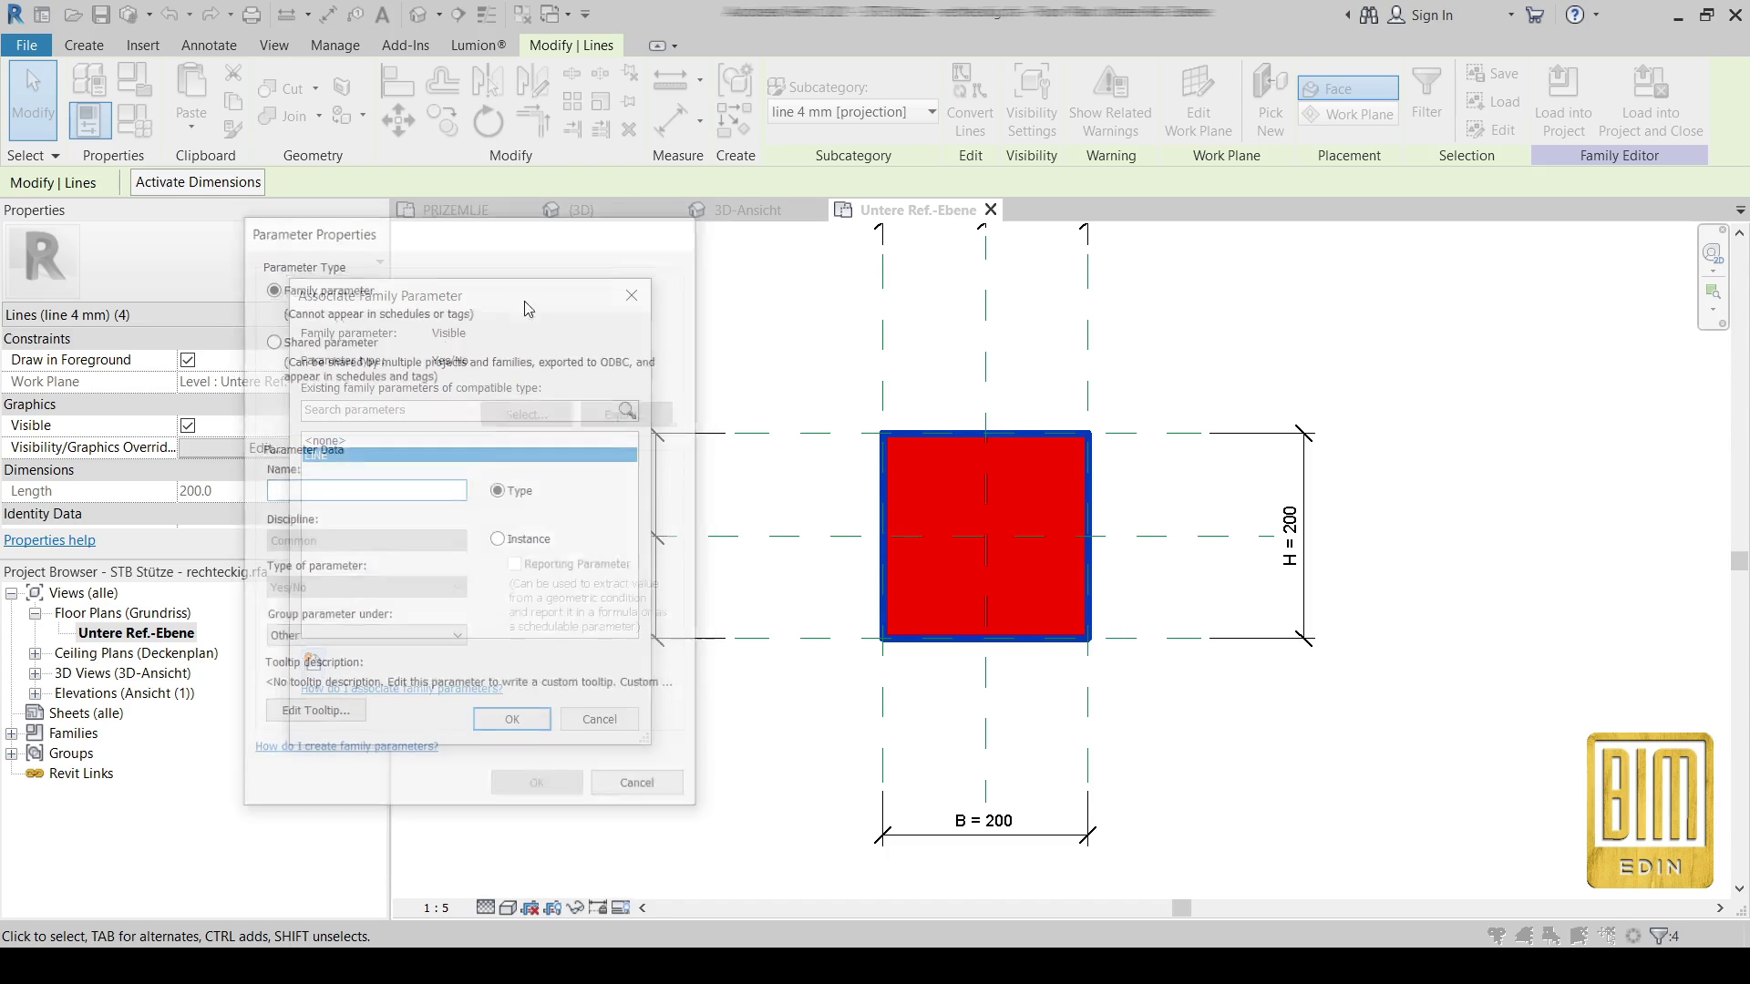
click(518, 719)
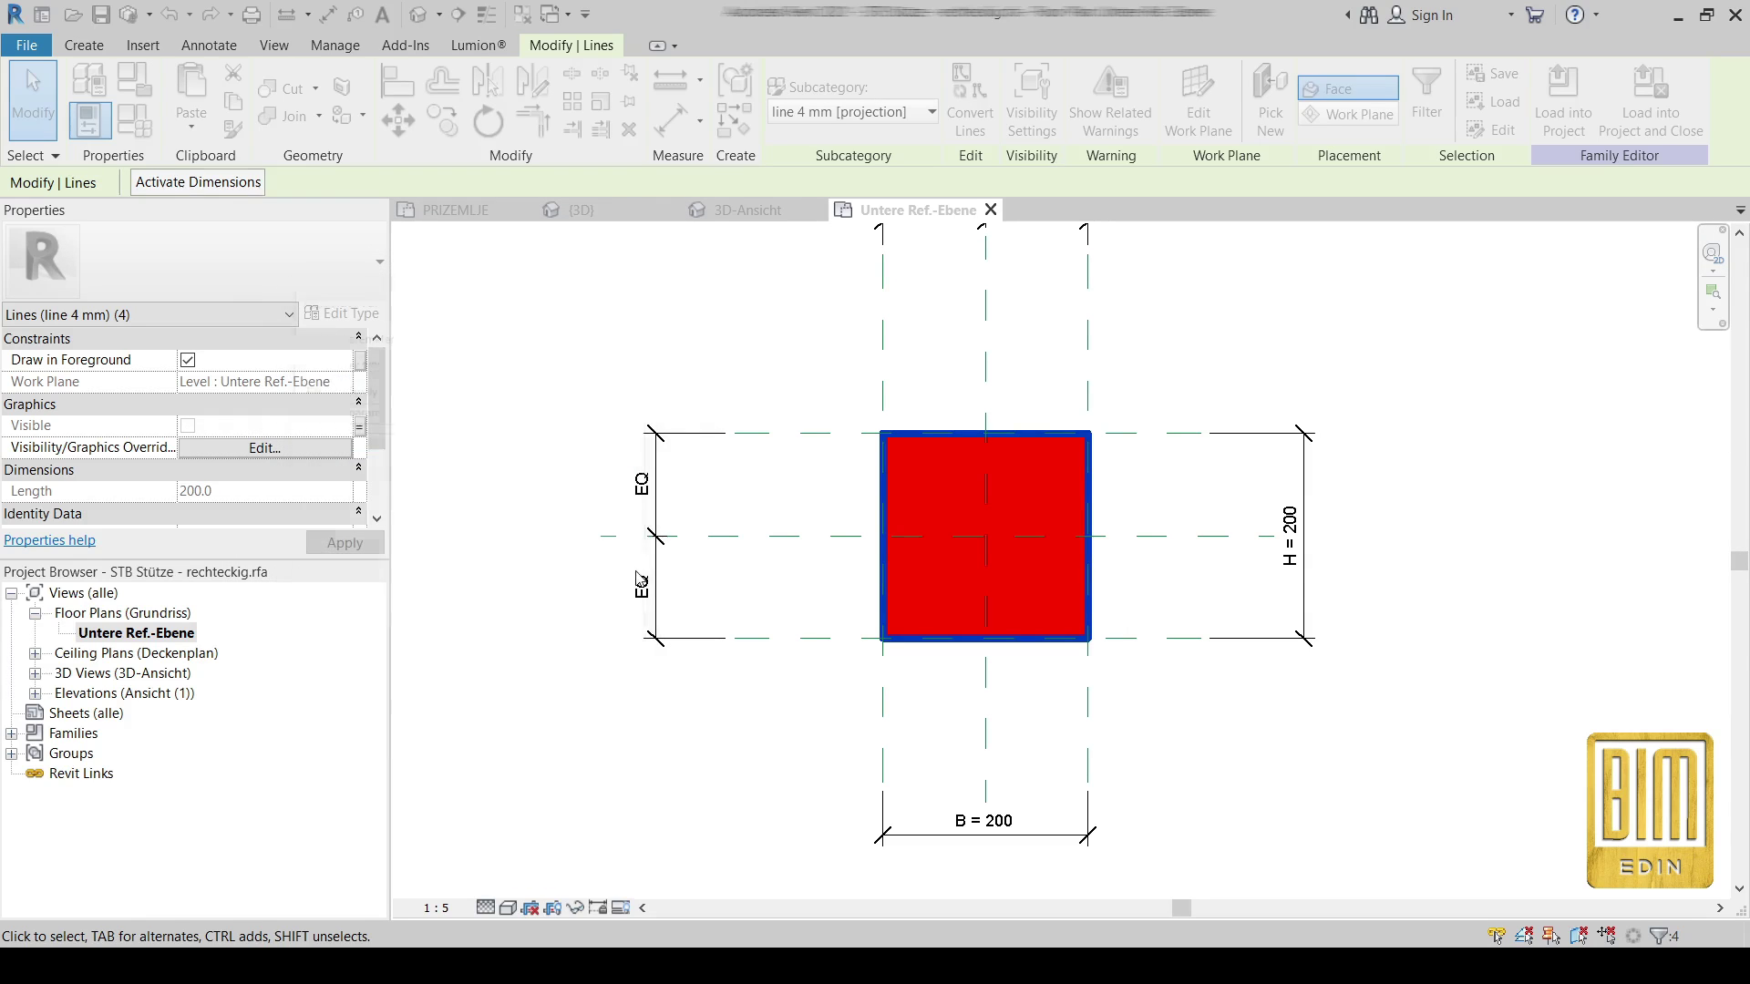
click(779, 349)
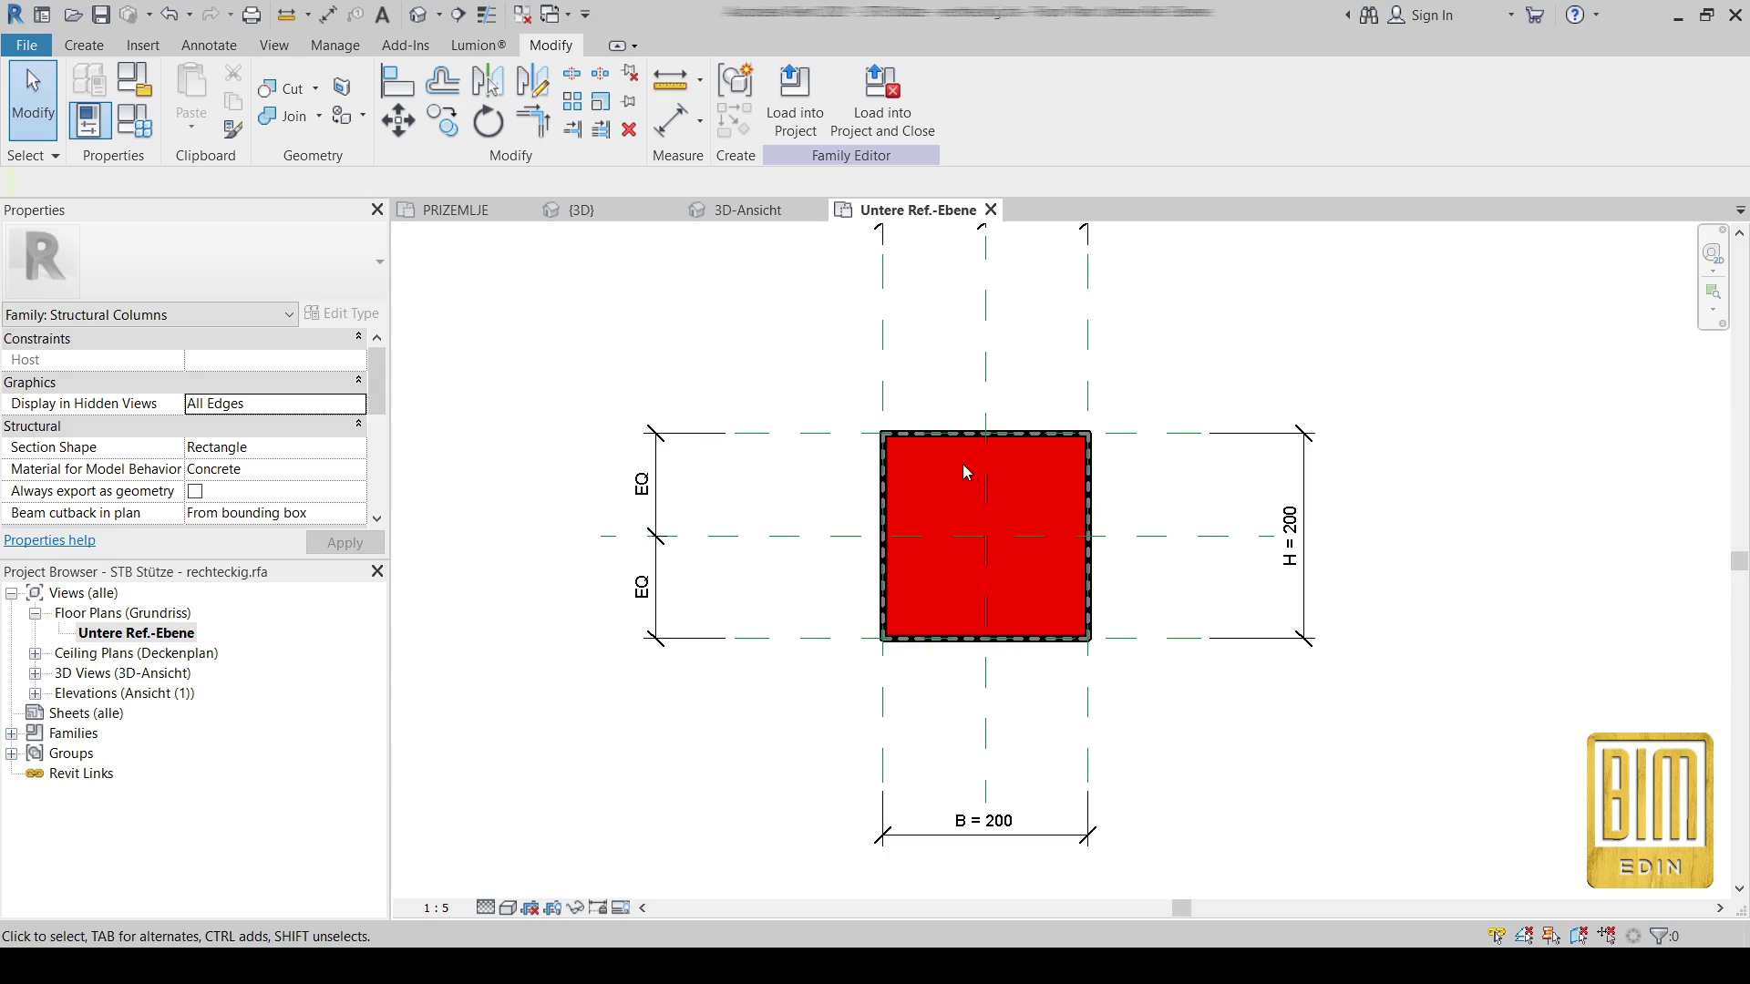
- Load the edited family into the project, overwriting the existing version
click(795, 100)
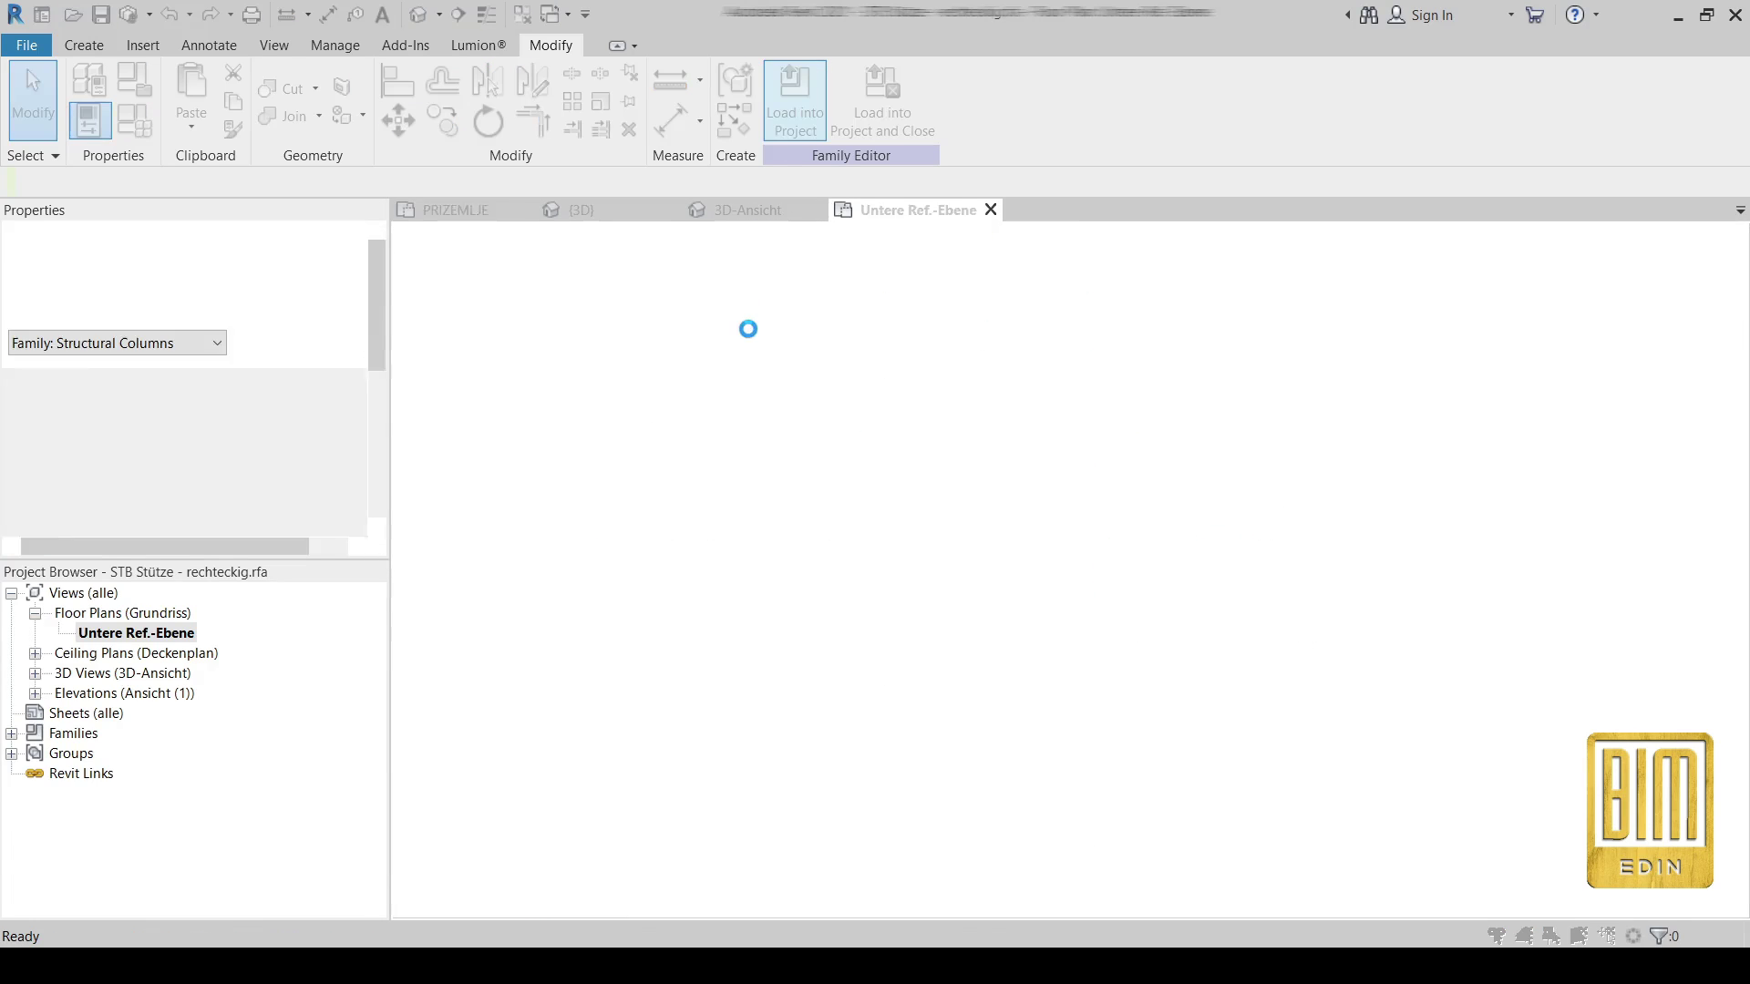
click(968, 551)
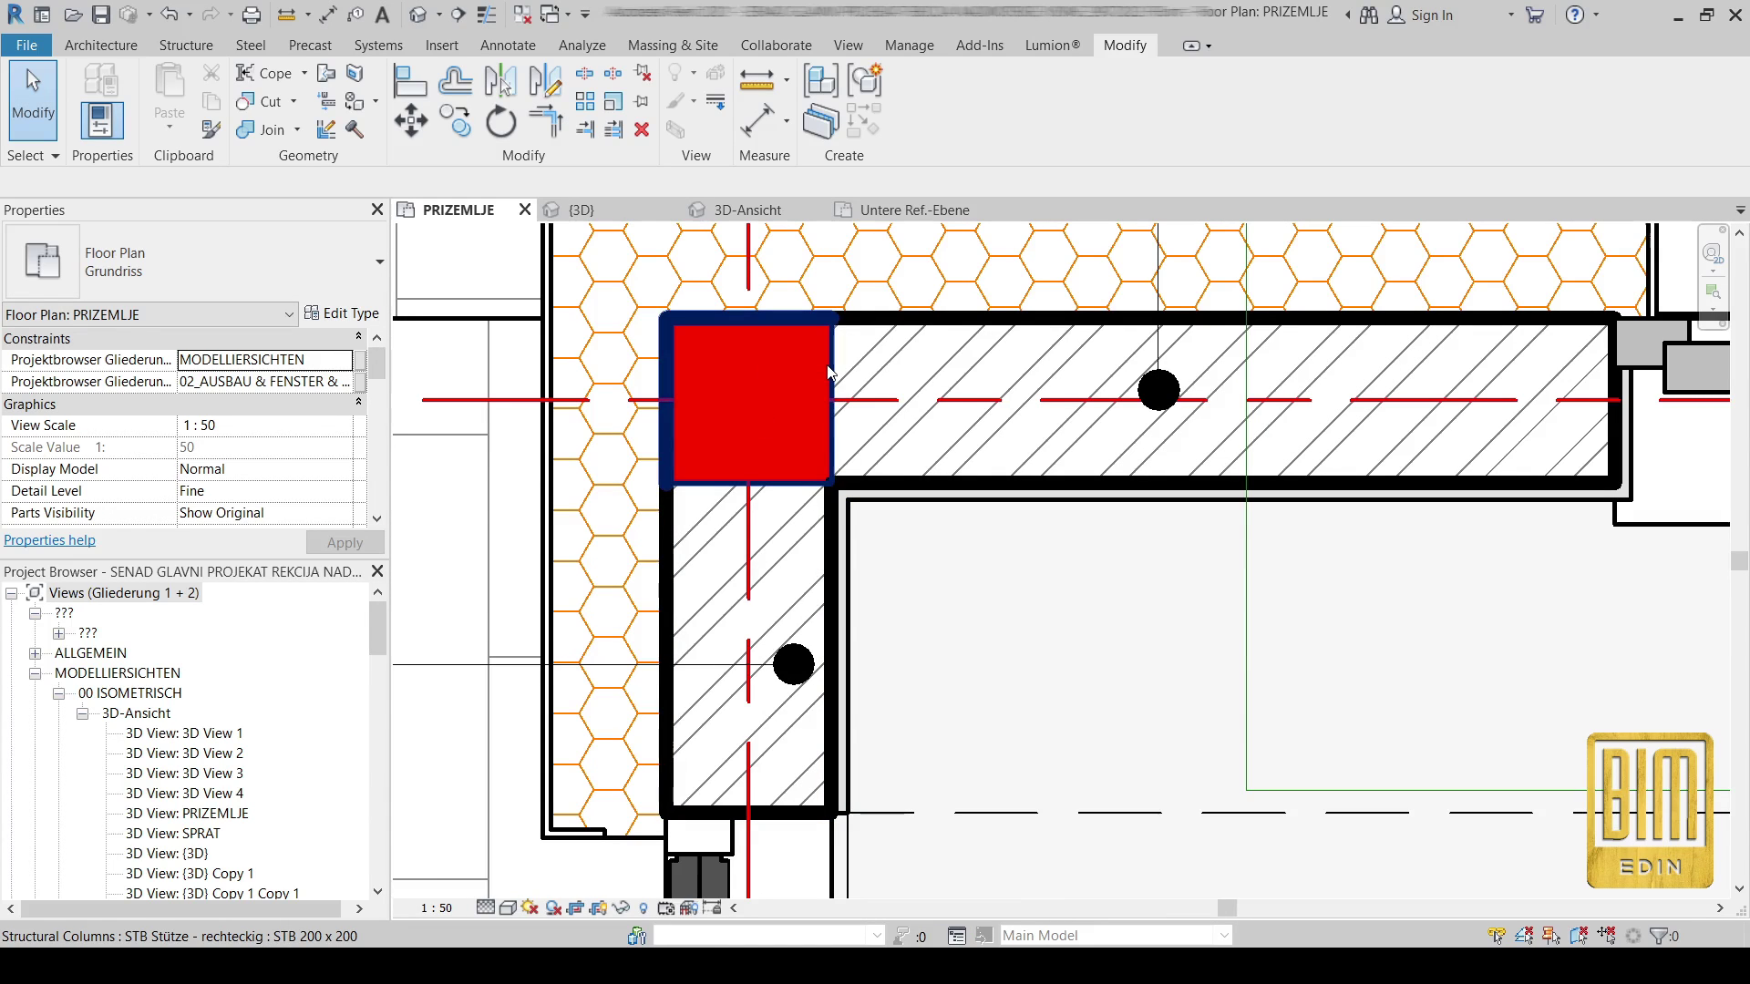
click(802, 383)
- Switch on the LINE parameter for the STB 200 x 200 column type
click(337, 314)
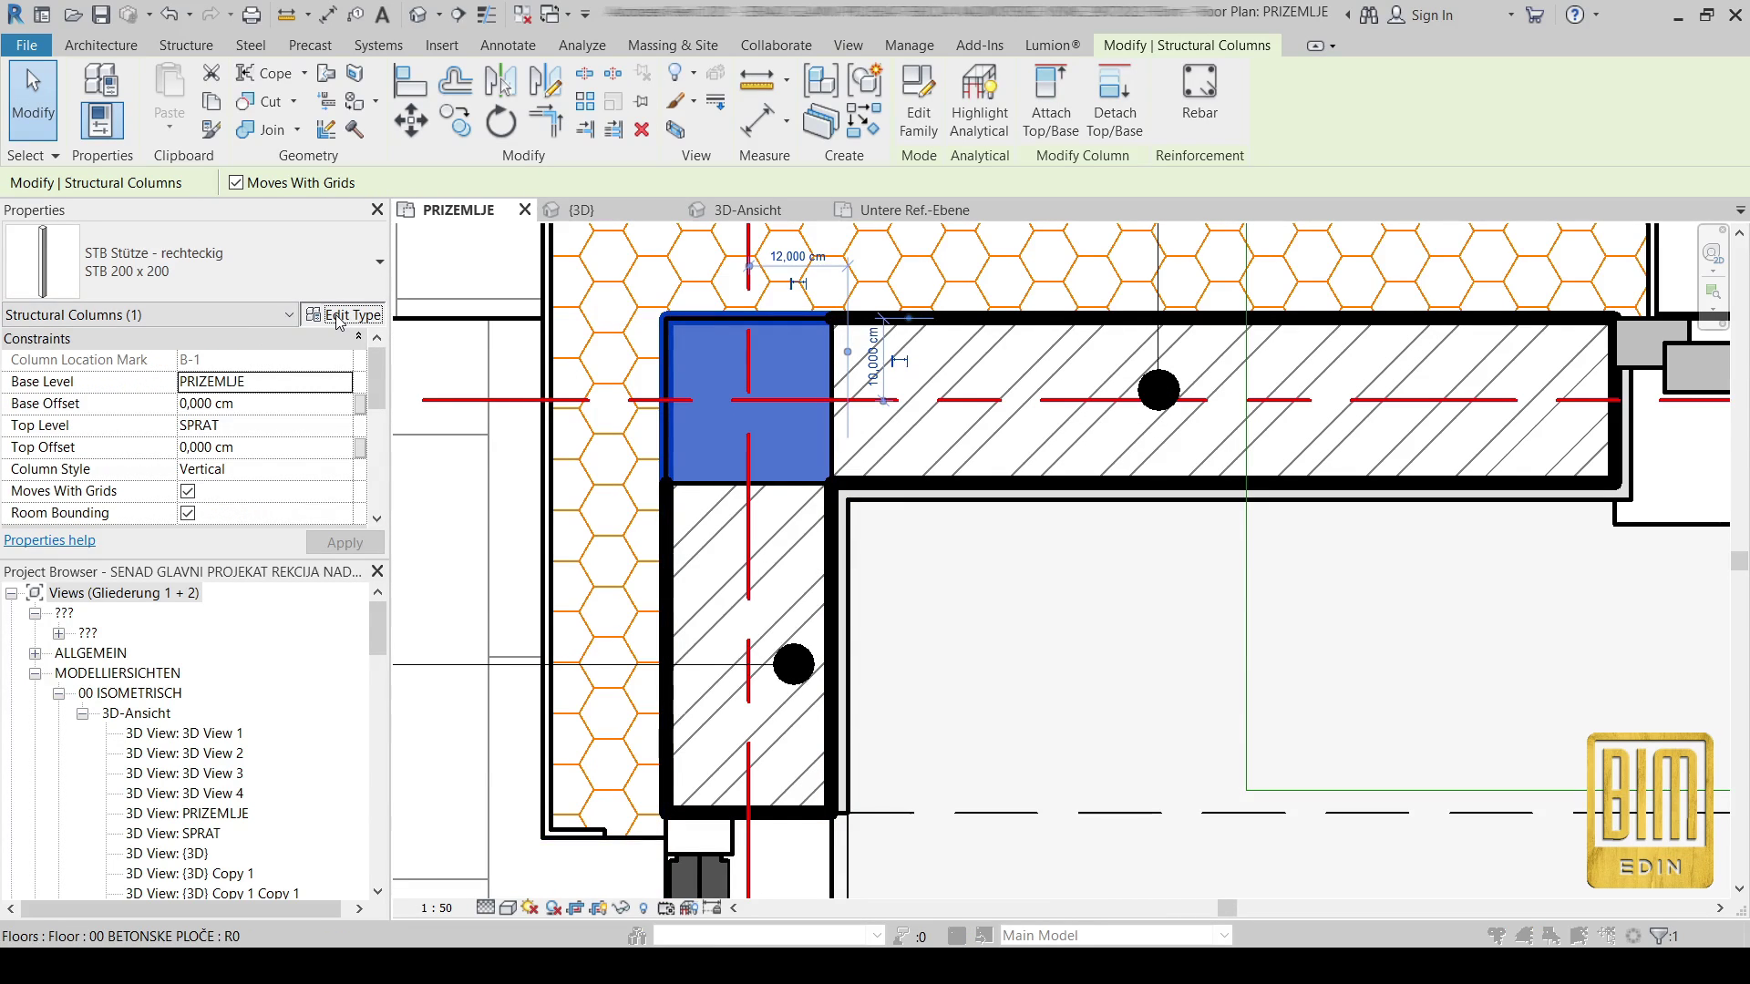
scroll(339, 570, down, 10)
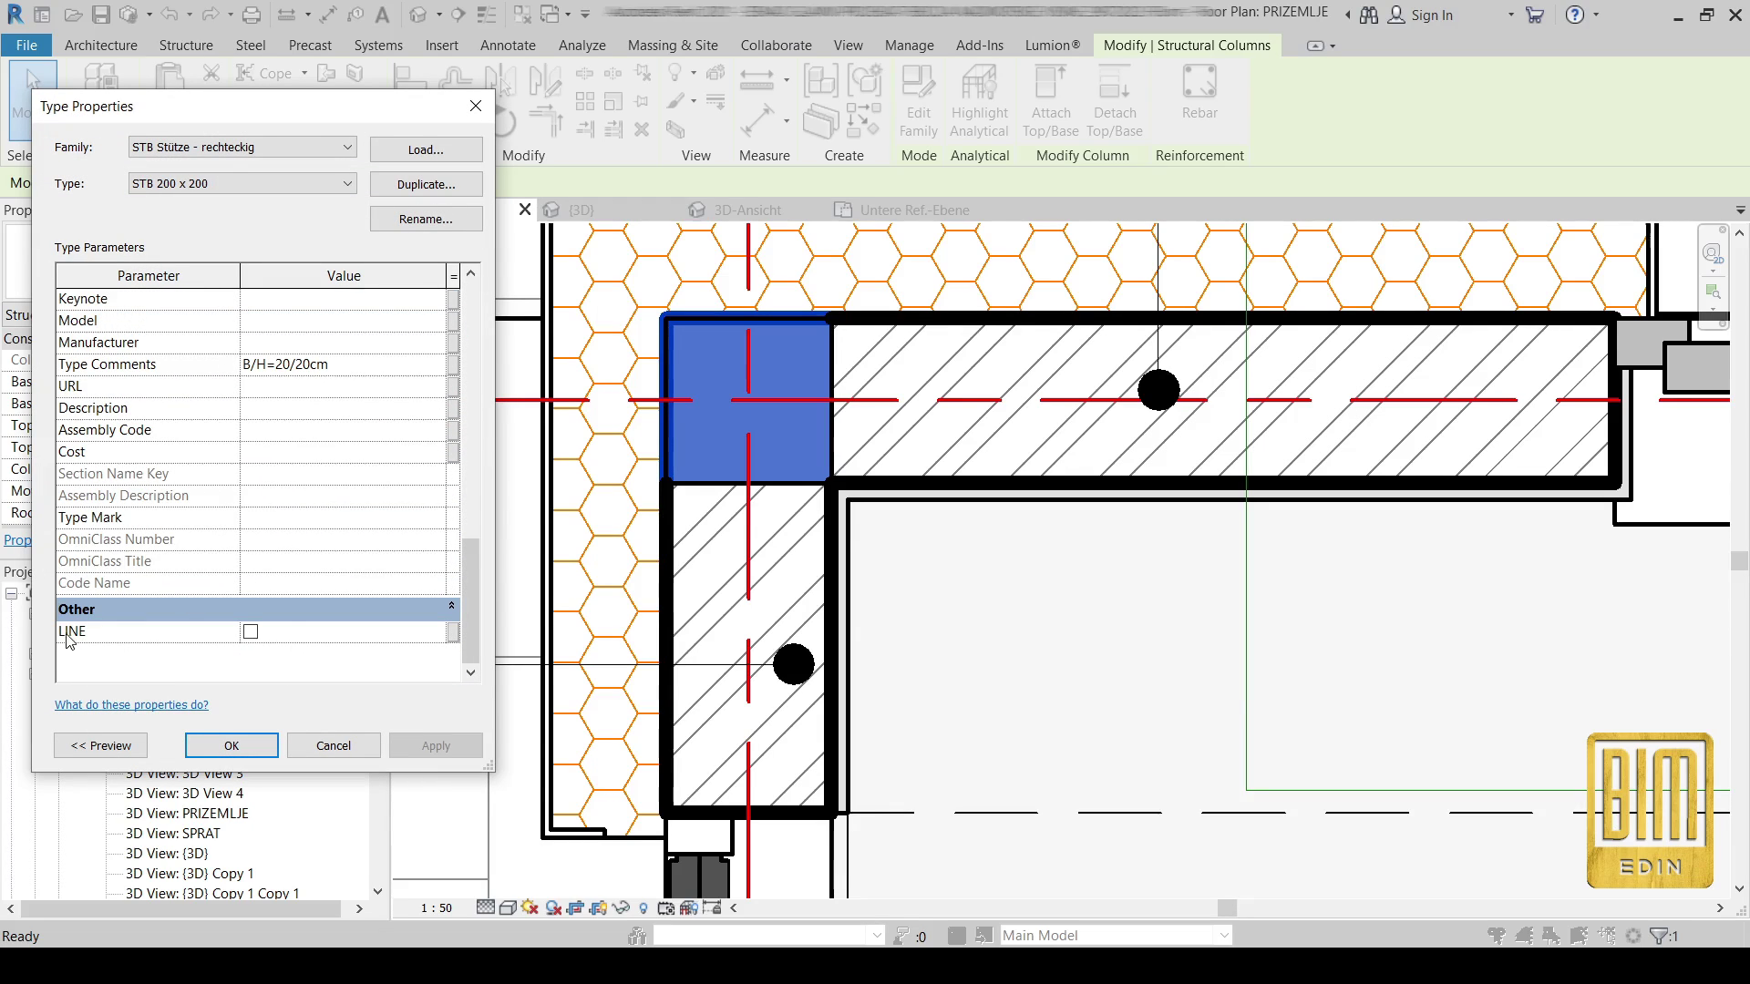
click(251, 633)
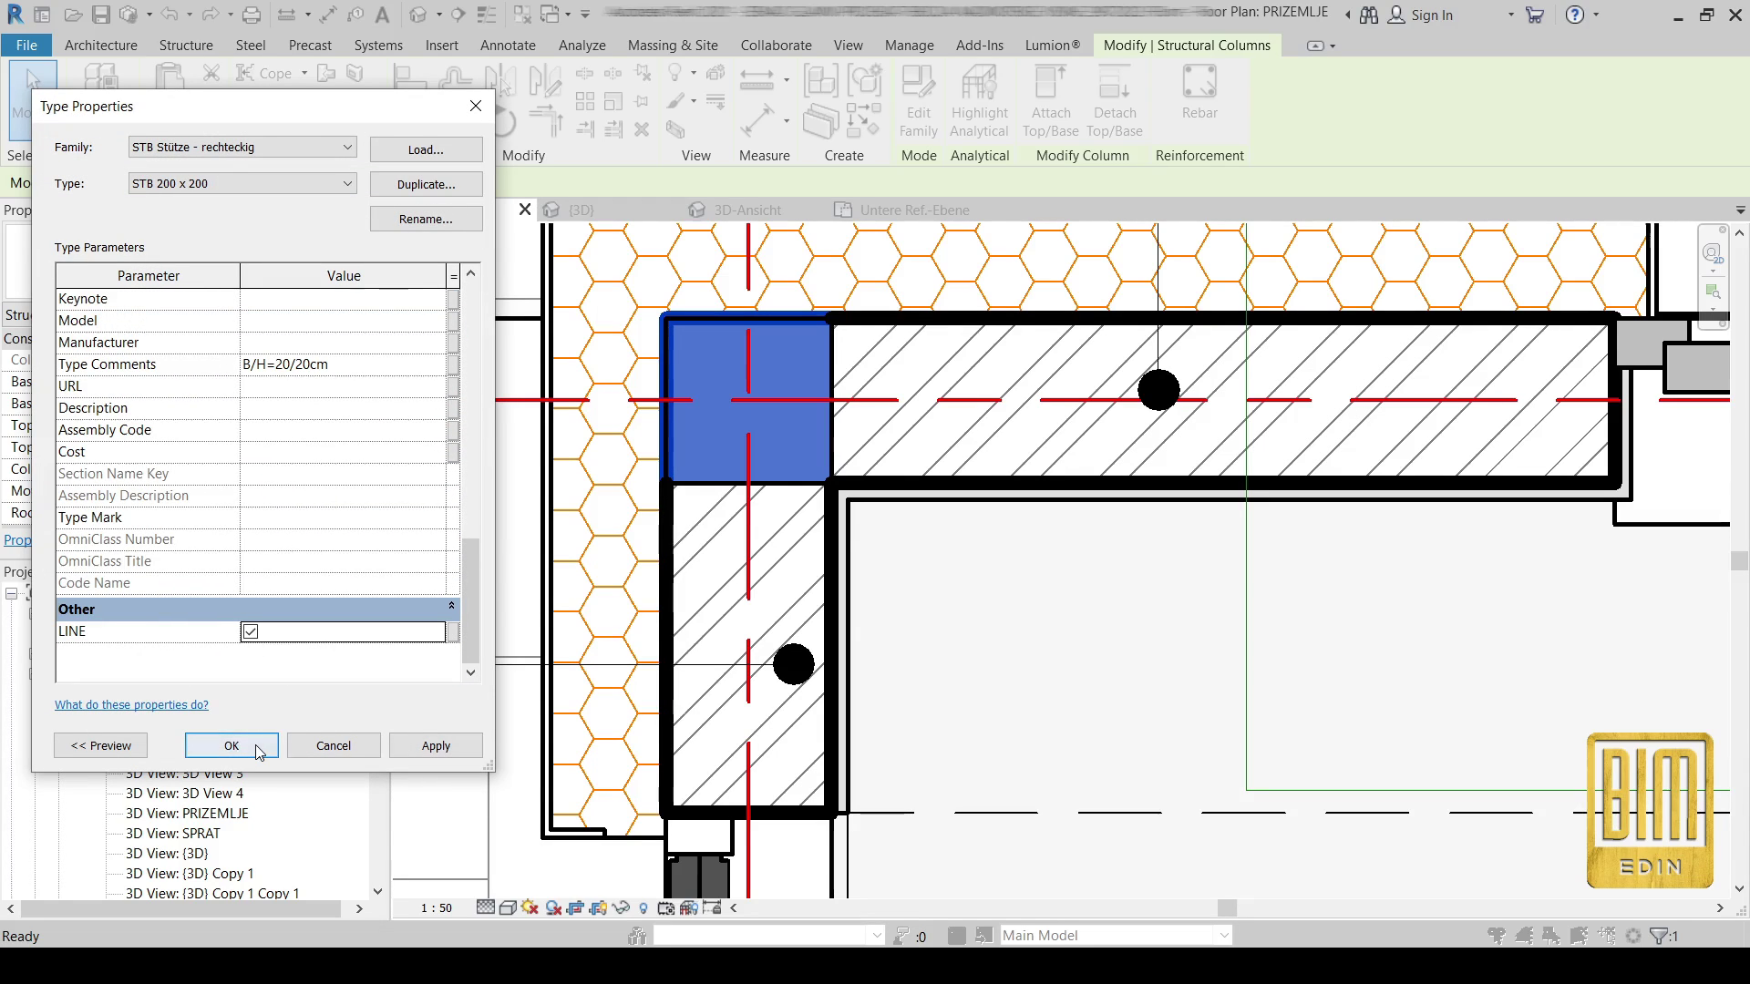
key(Return)
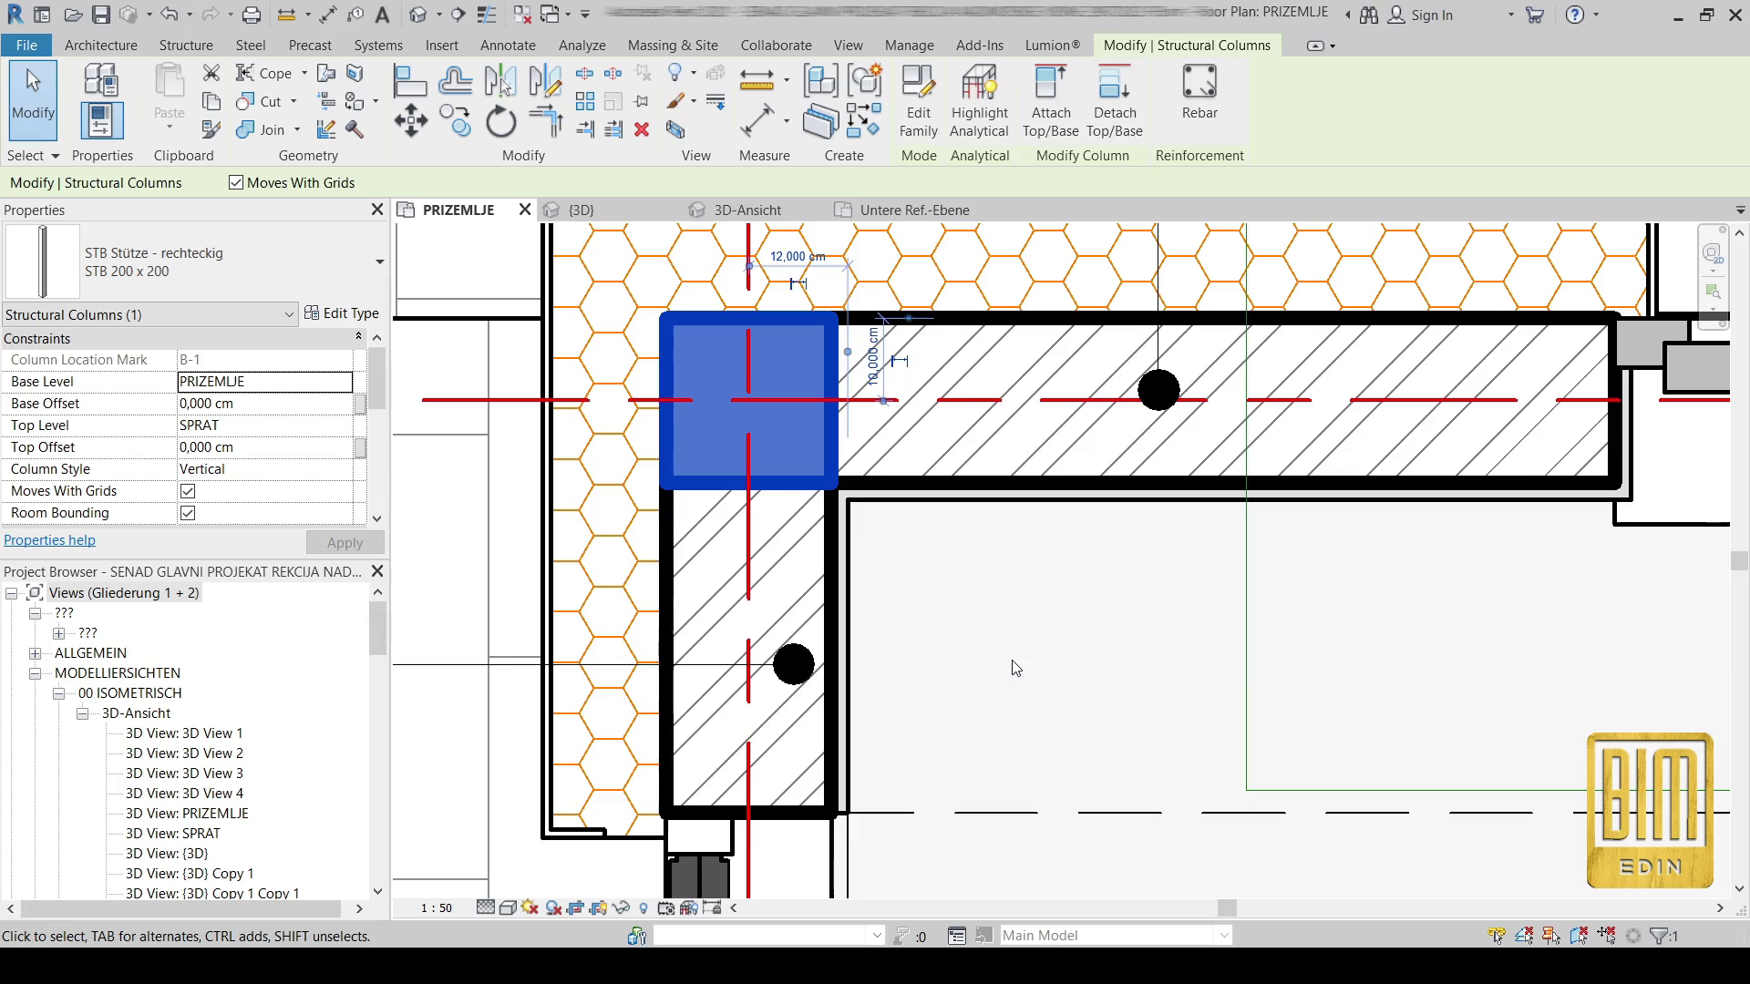
key(Escape)
scroll(753, 379, down, 1)
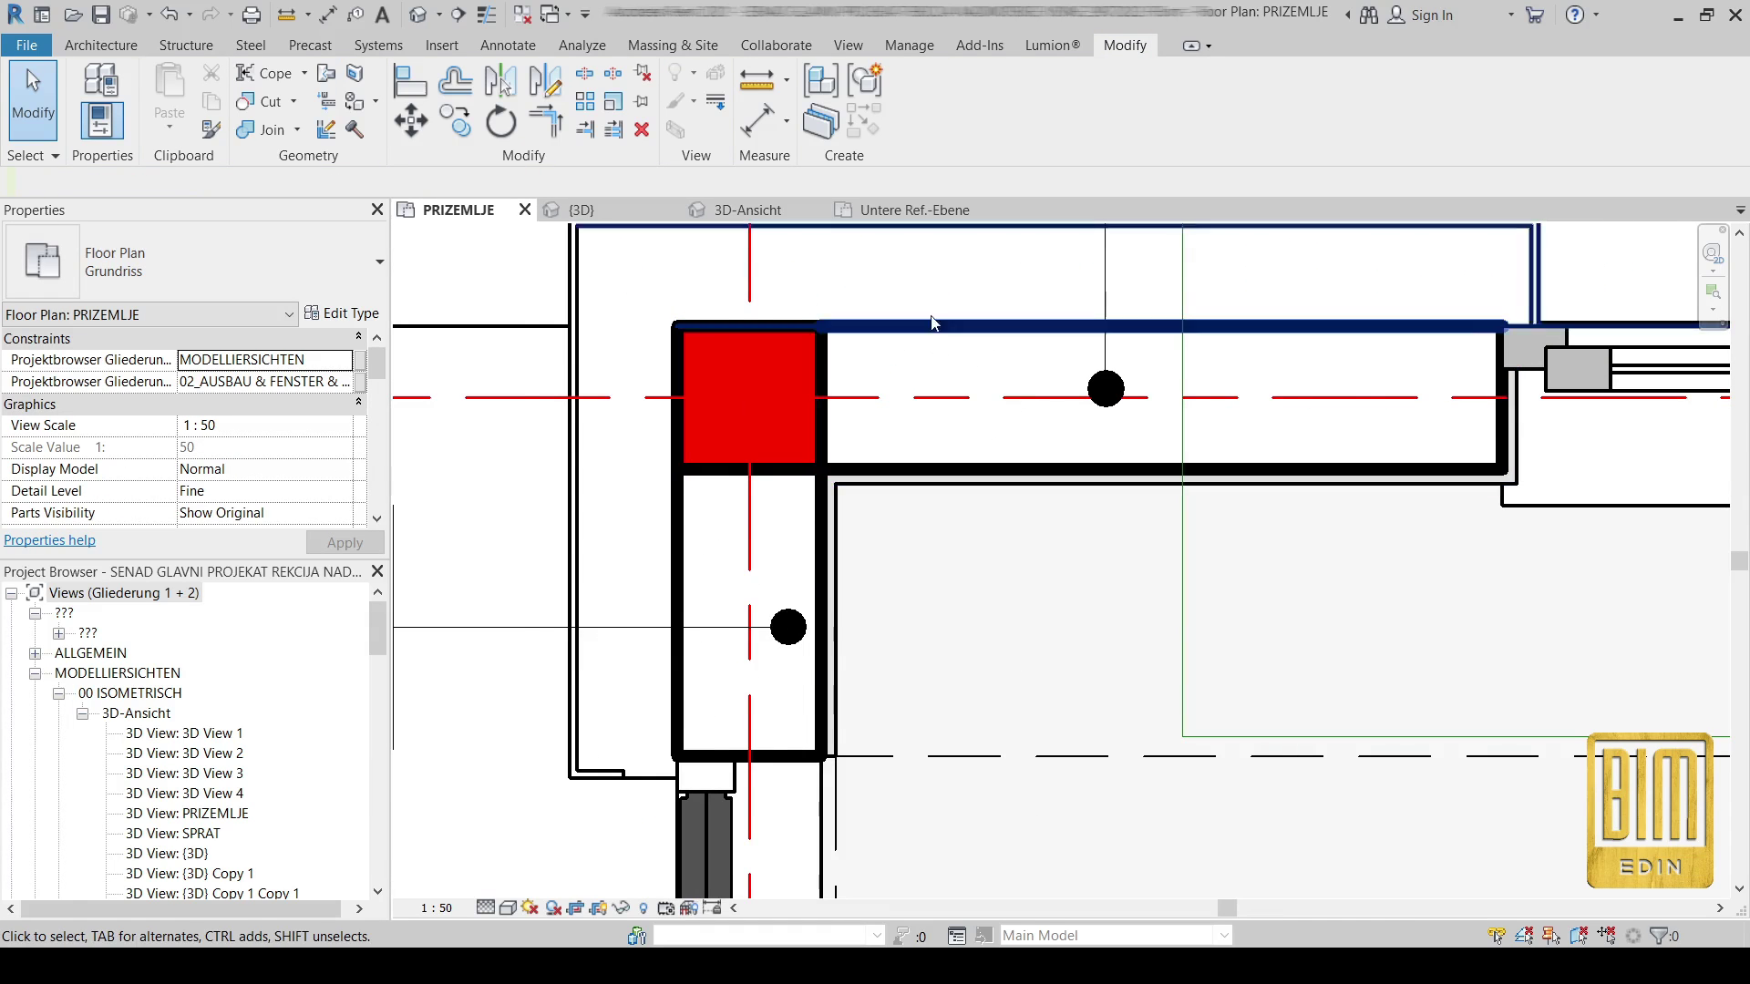
- Copy the red corner column to a spot near the garage's right wall corner
scroll(672, 434, down, 5)
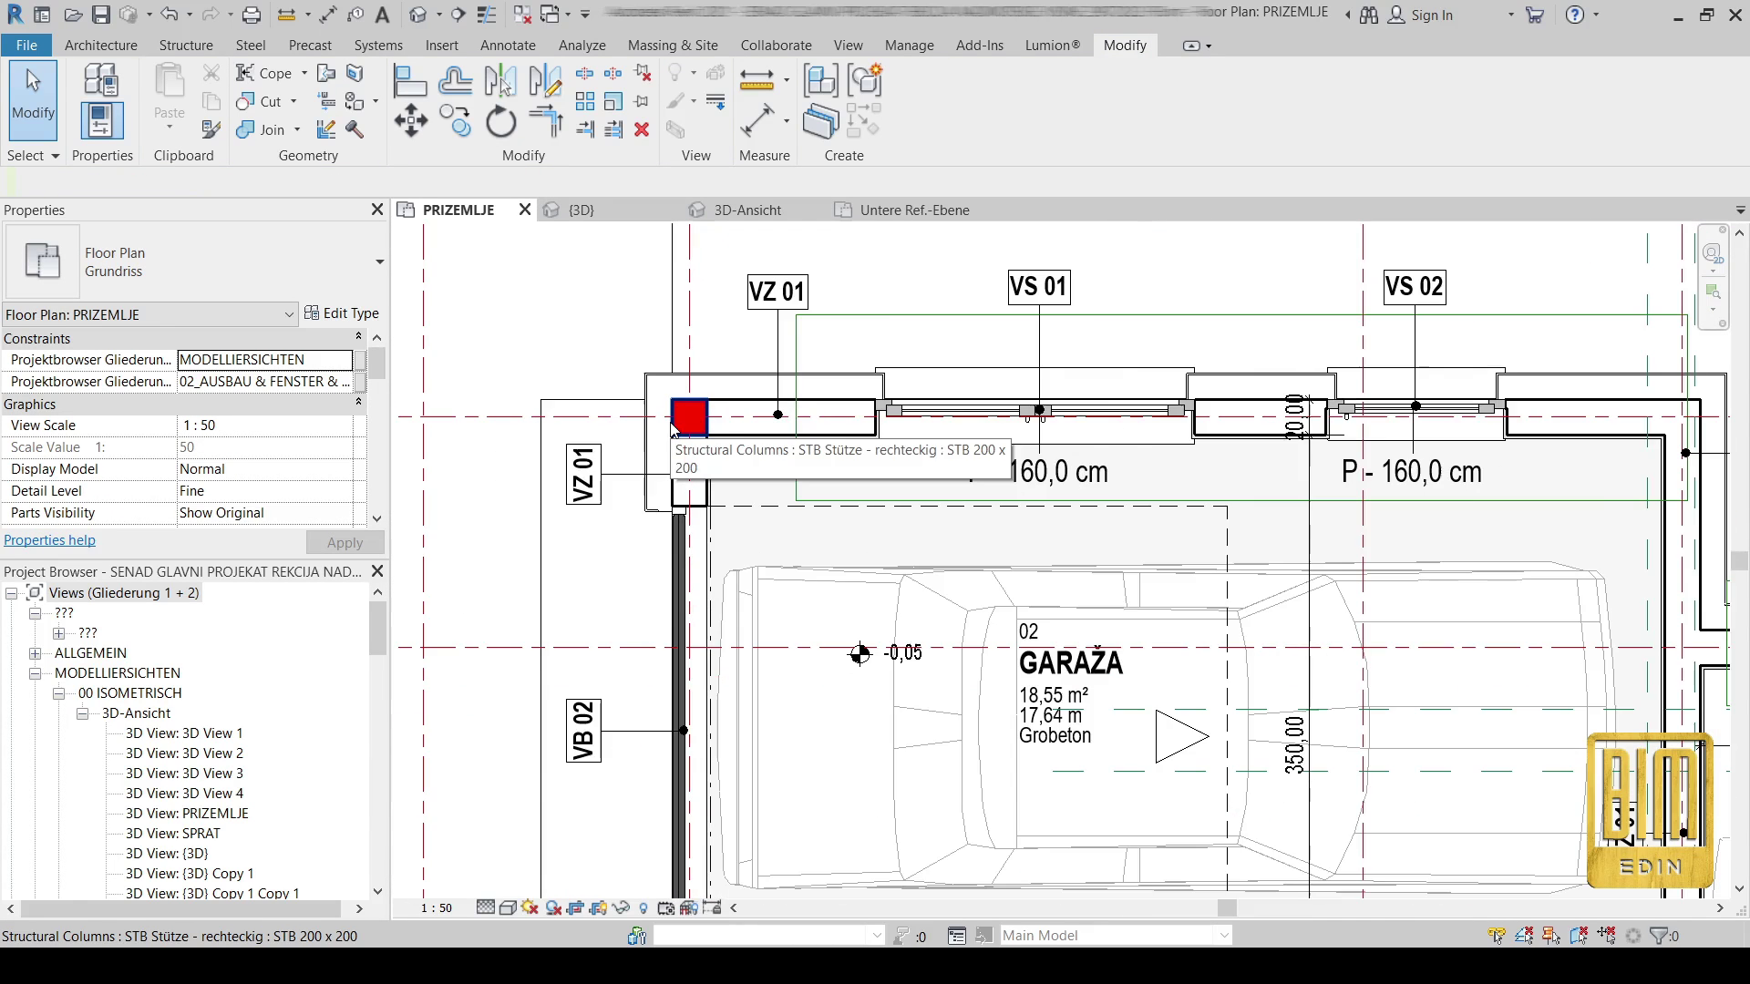
scroll(1401, 567, up, 3)
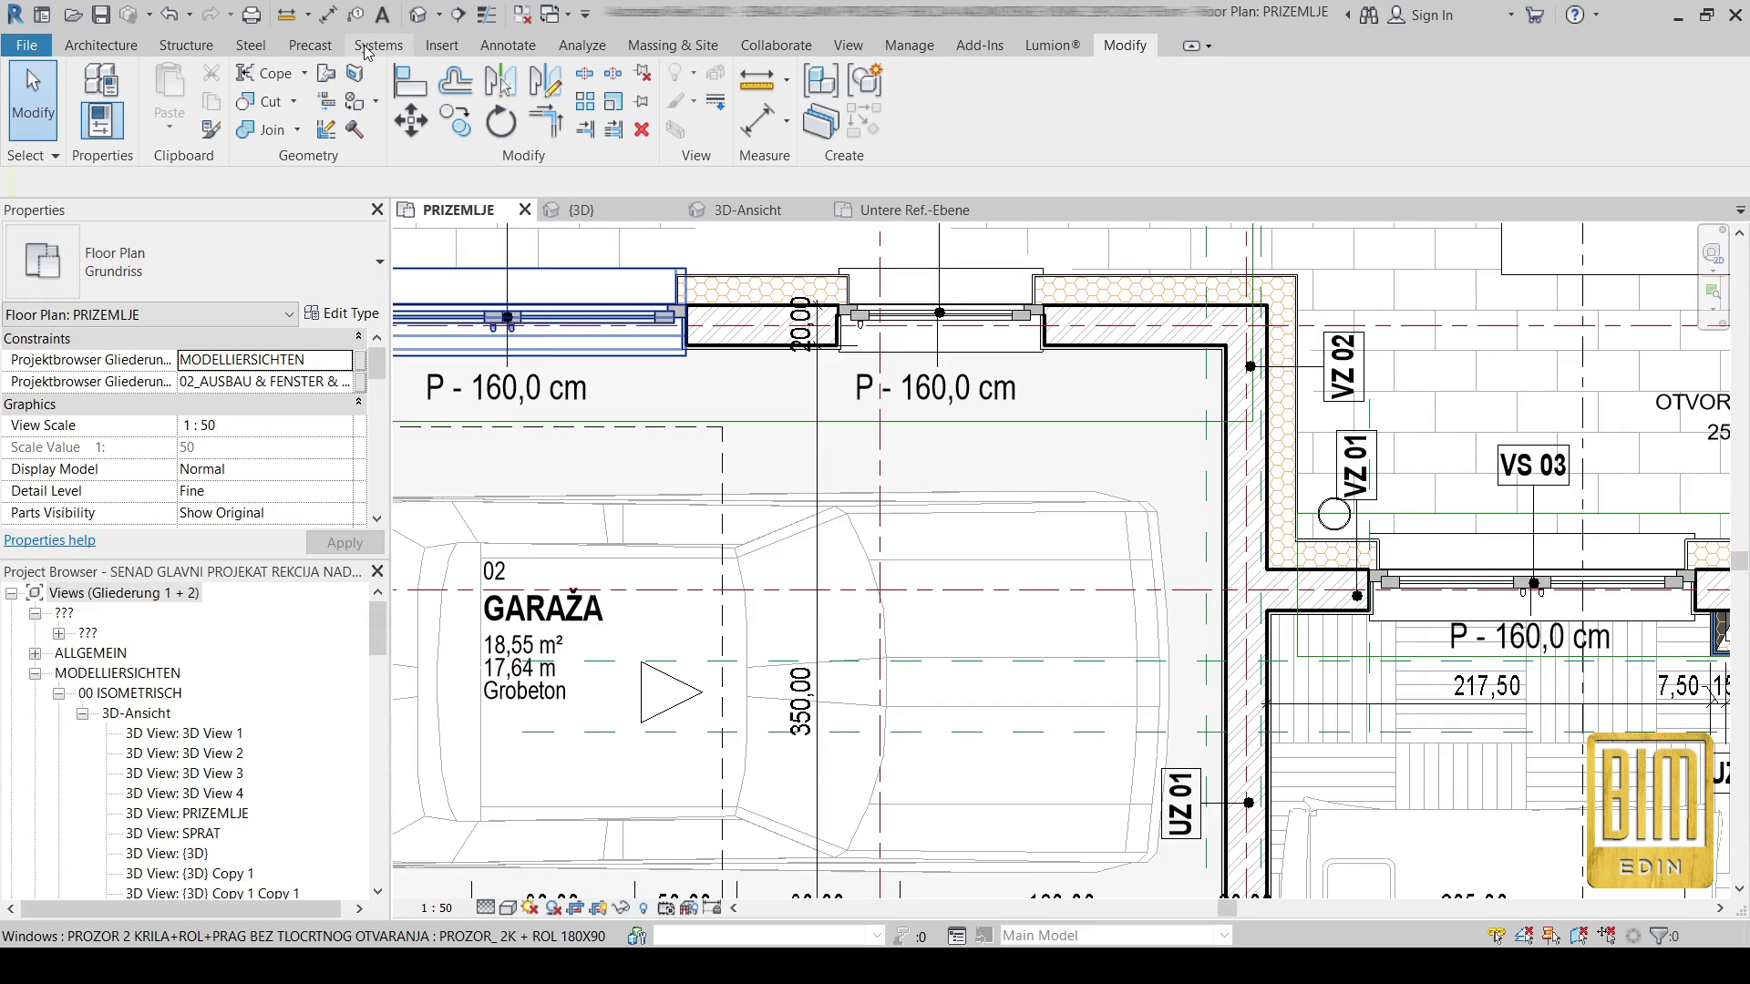
scroll(489, 436, down, 3)
scroll(710, 398, up, 2)
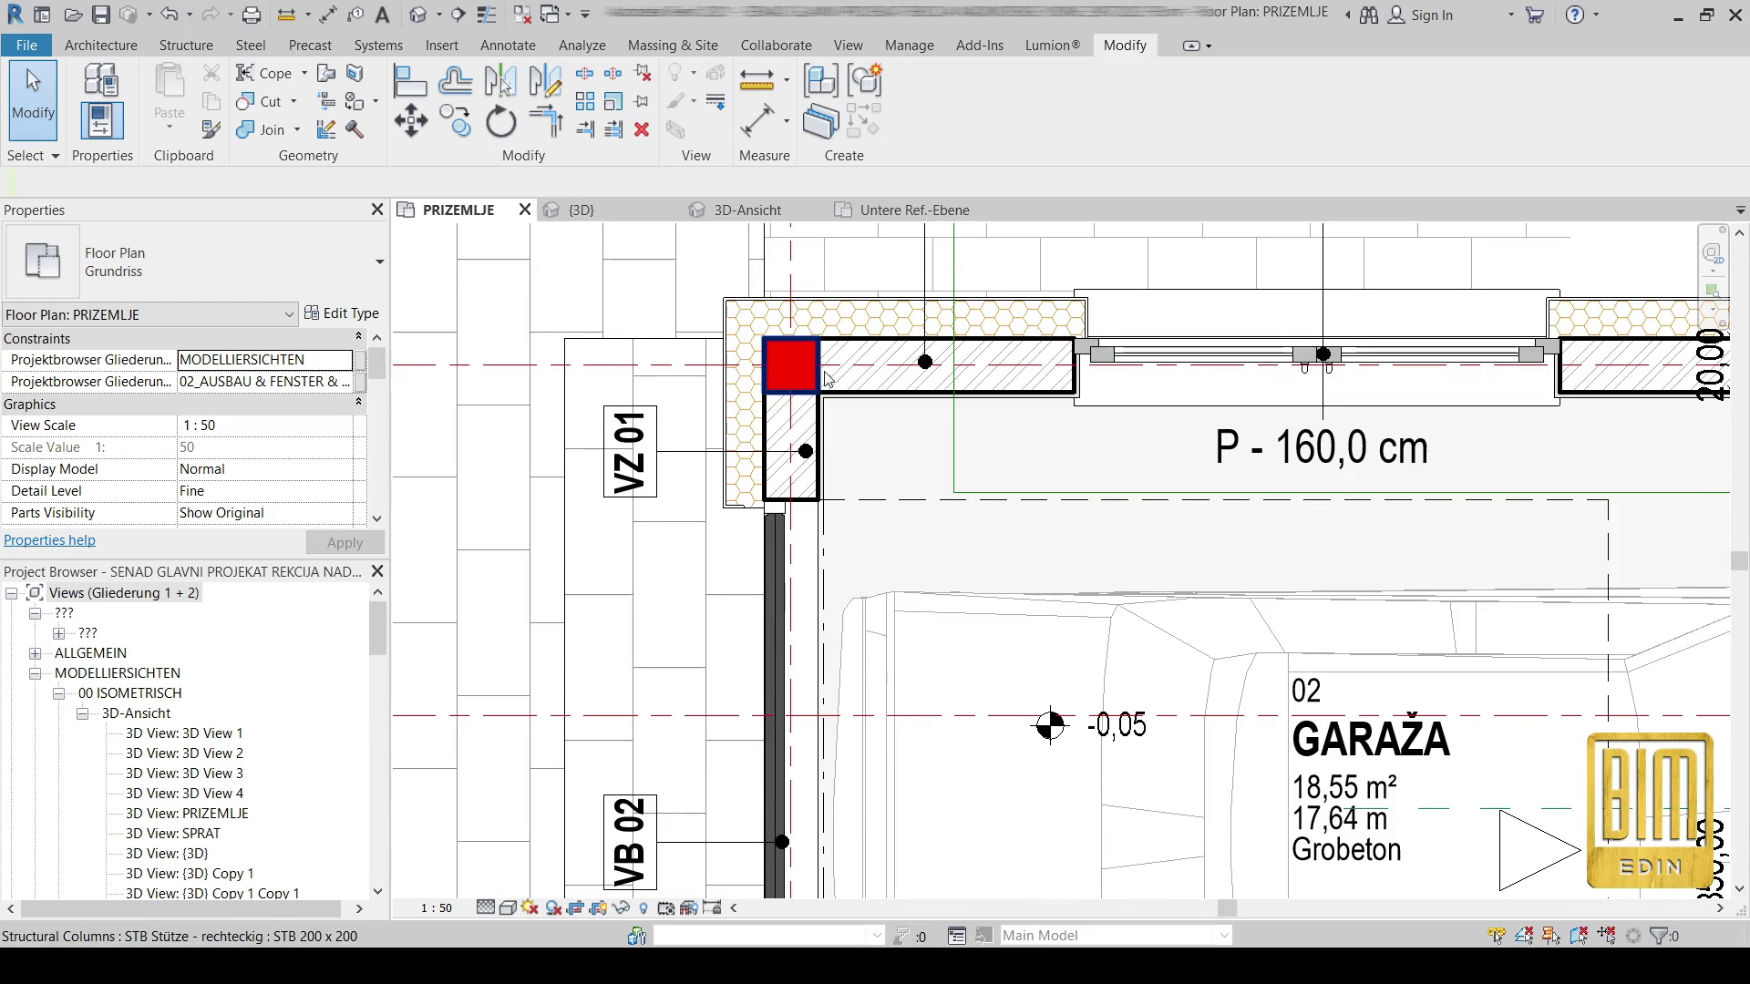
click(791, 365)
click(460, 119)
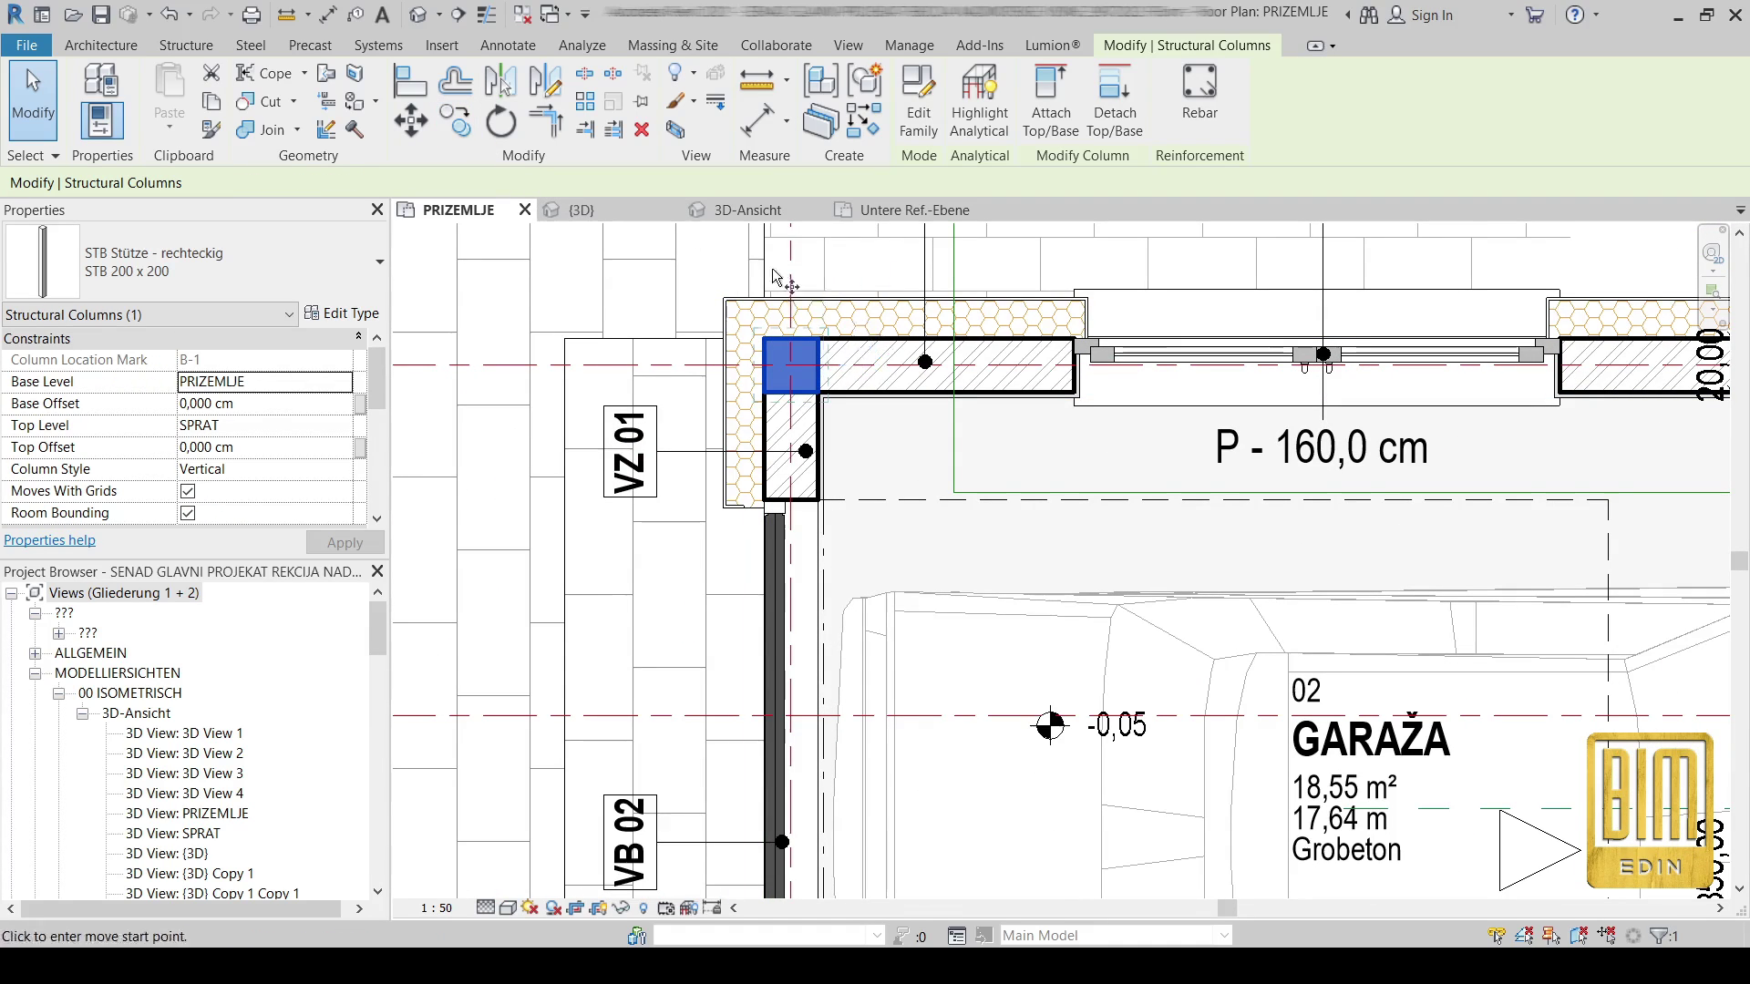
click(821, 342)
scroll(1237, 428, down, 4)
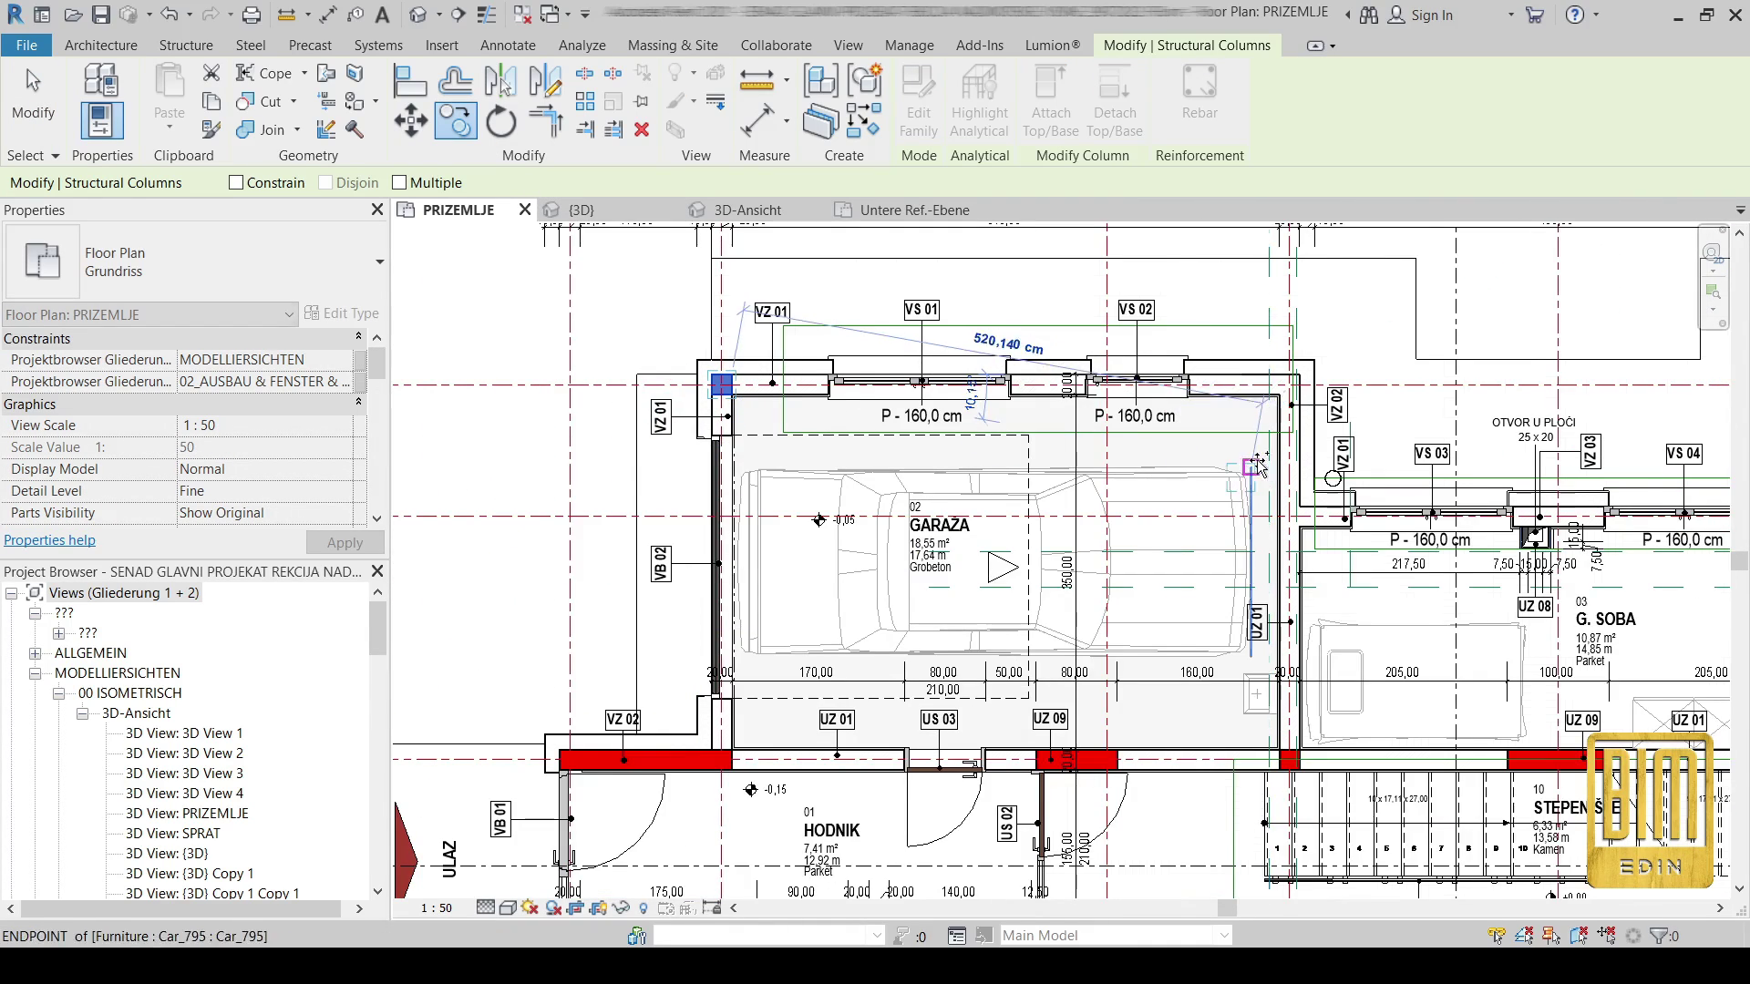
scroll(1237, 429, up, 2)
click(1234, 395)
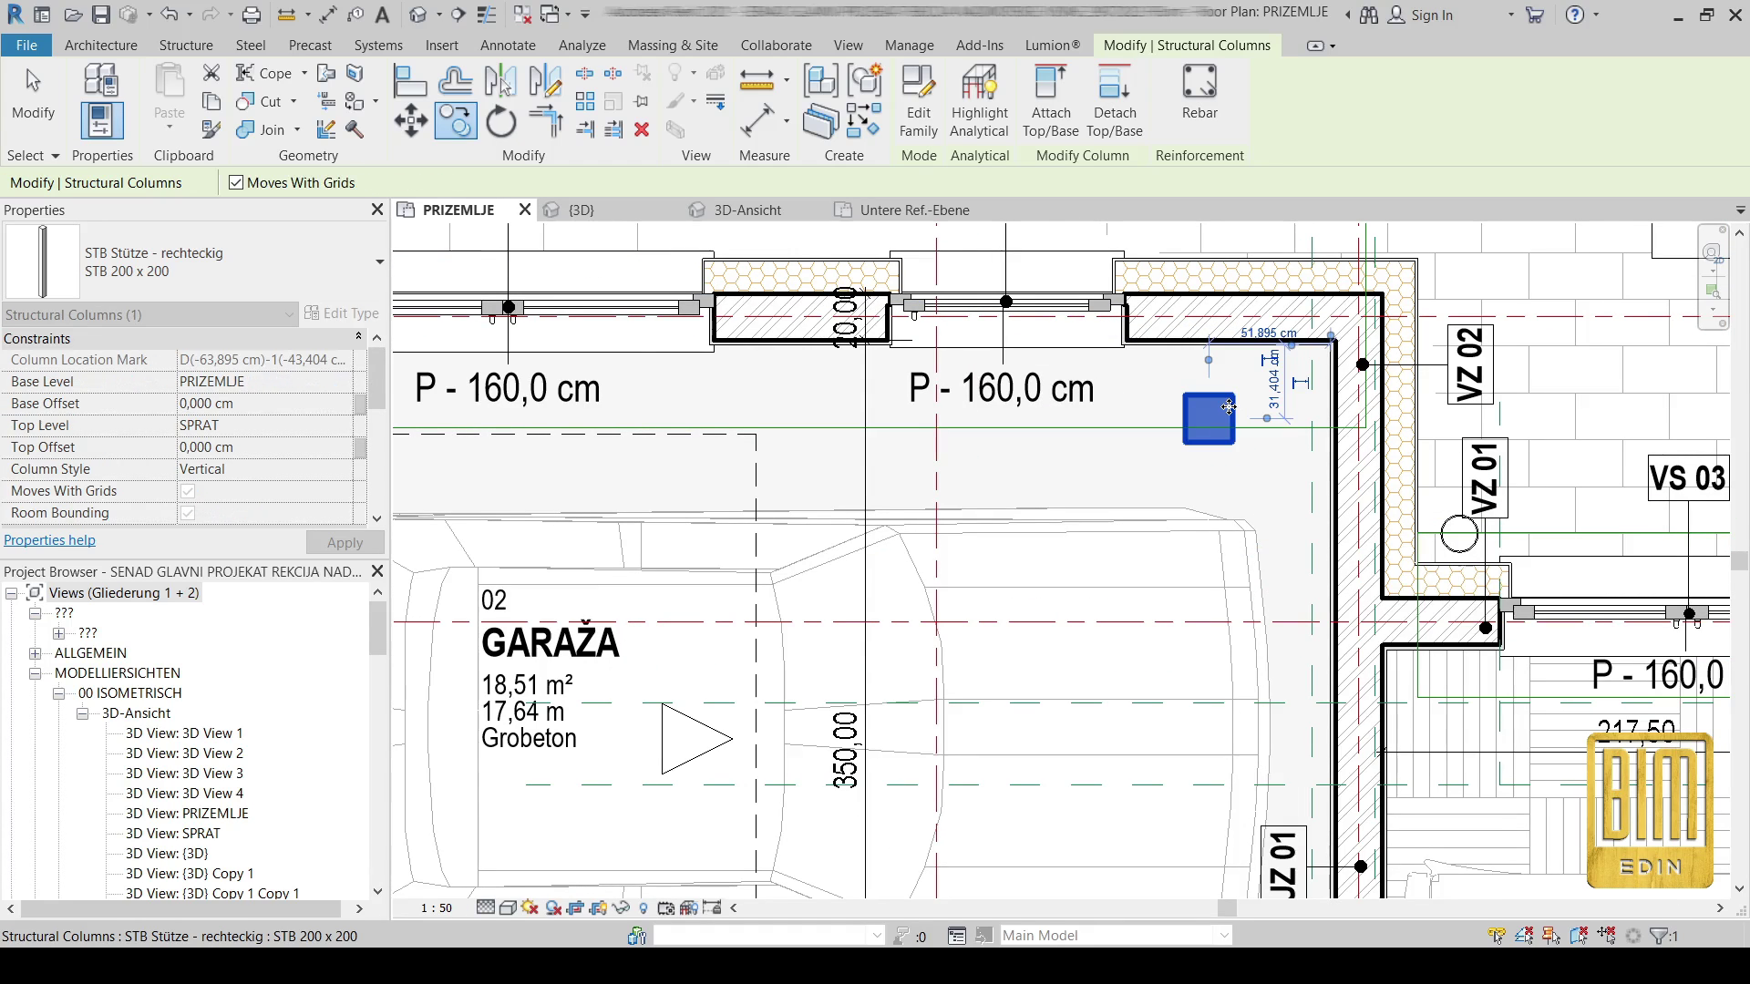
- Change the copied column's type to STB 200 x 1500
click(305, 263)
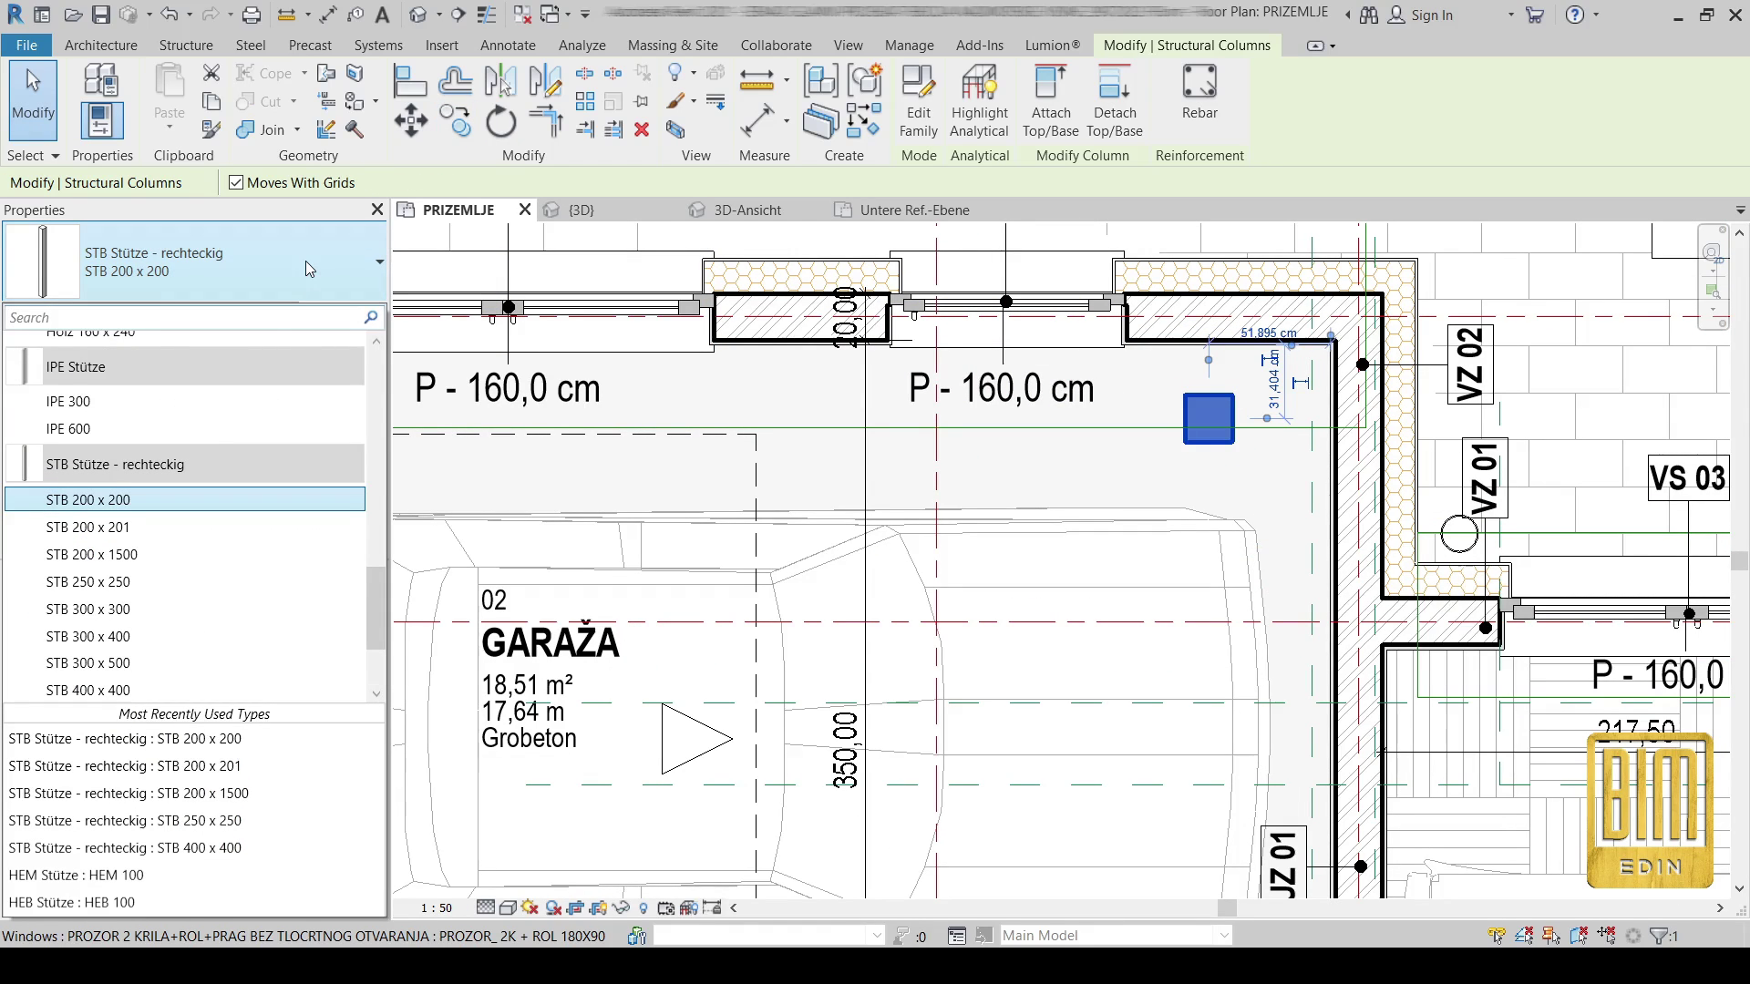
click(205, 554)
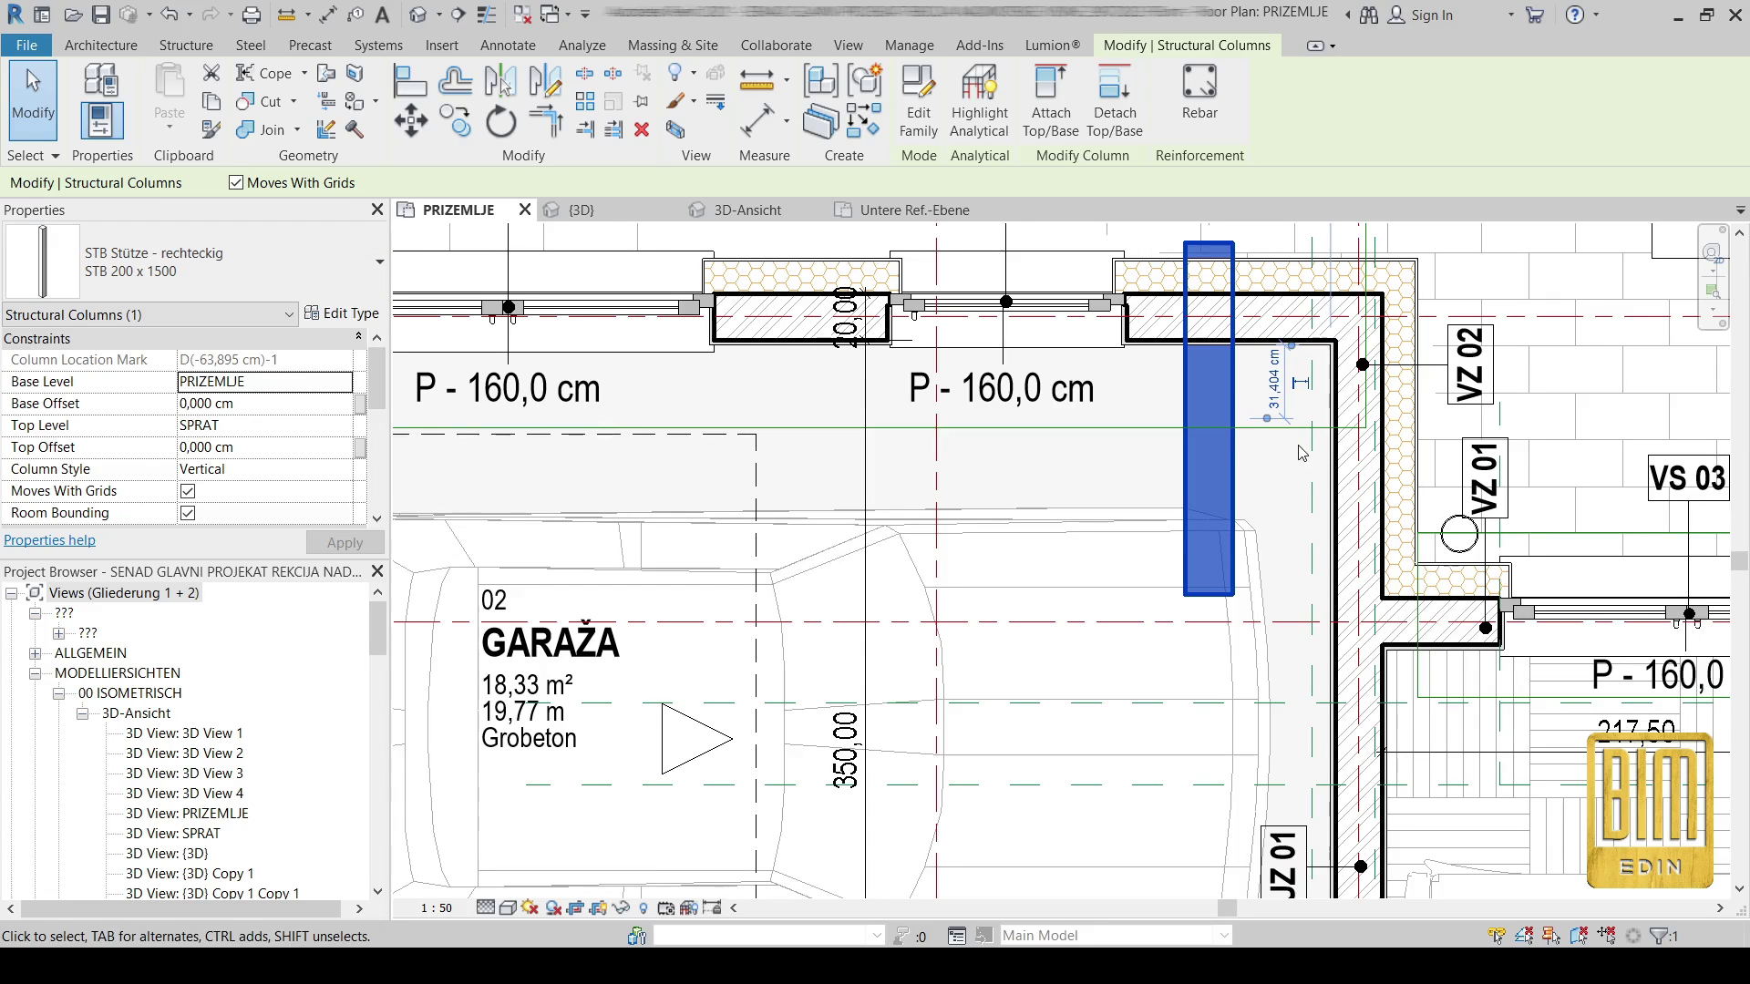
scroll(1355, 333, up, 2)
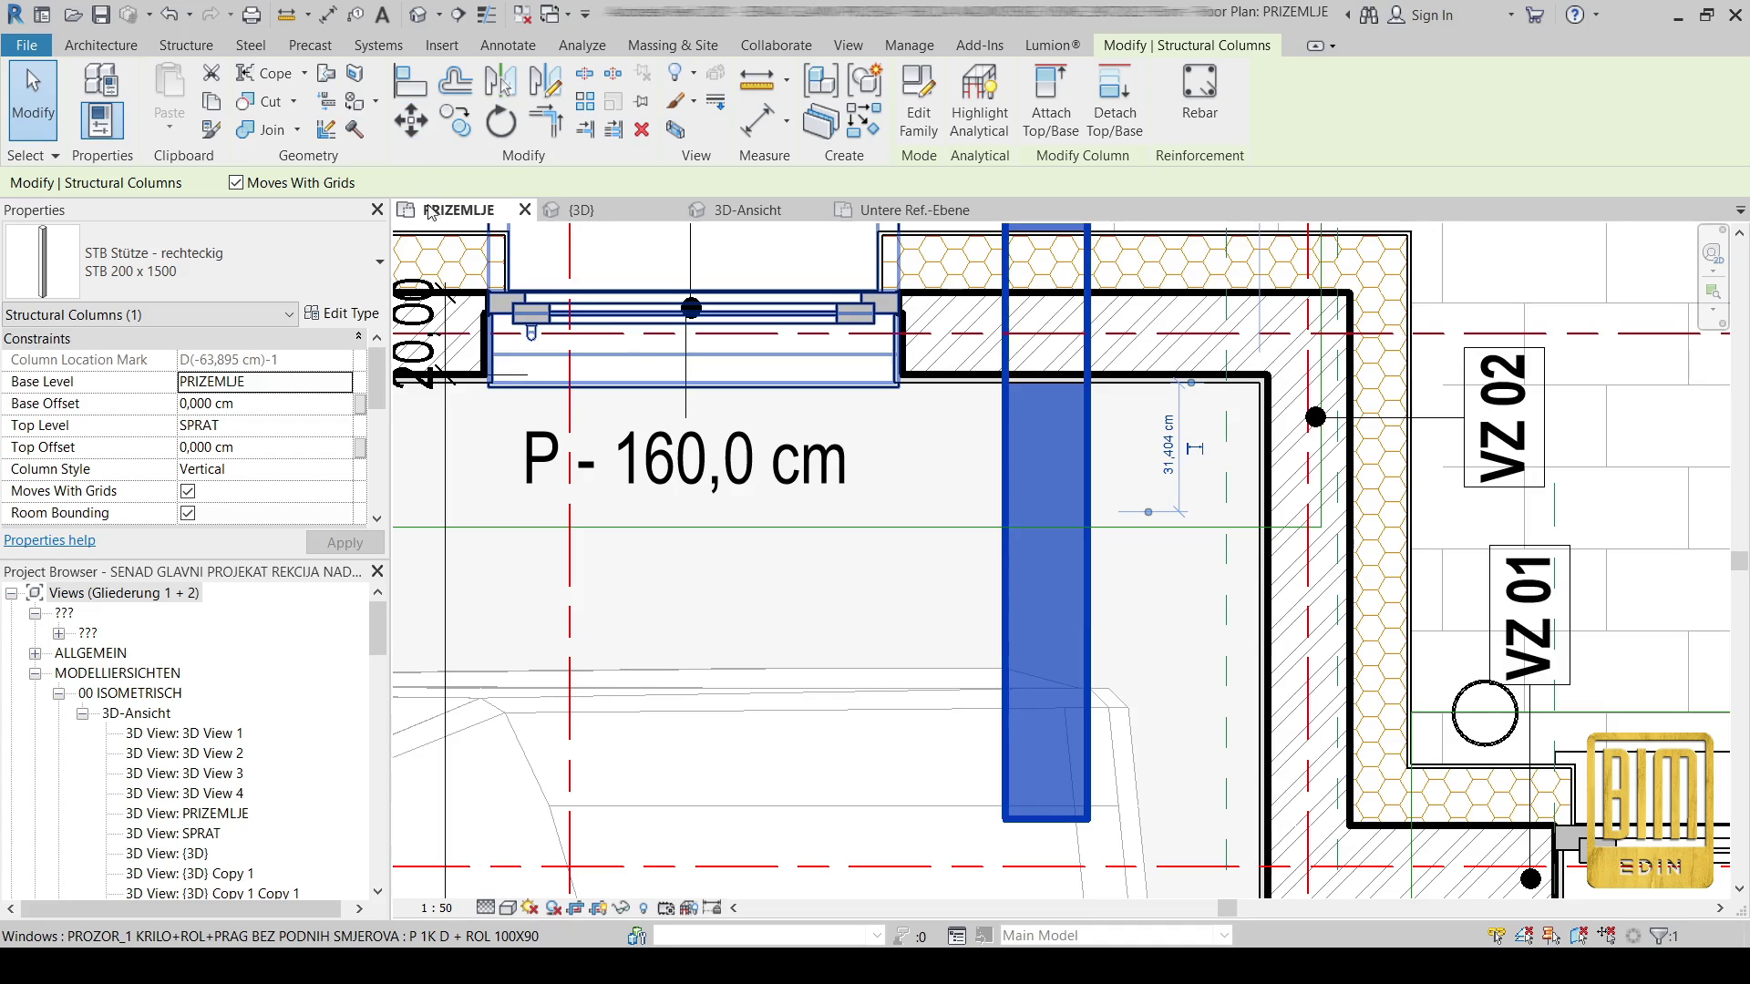
click(411, 126)
scroll(1065, 607, down, 2)
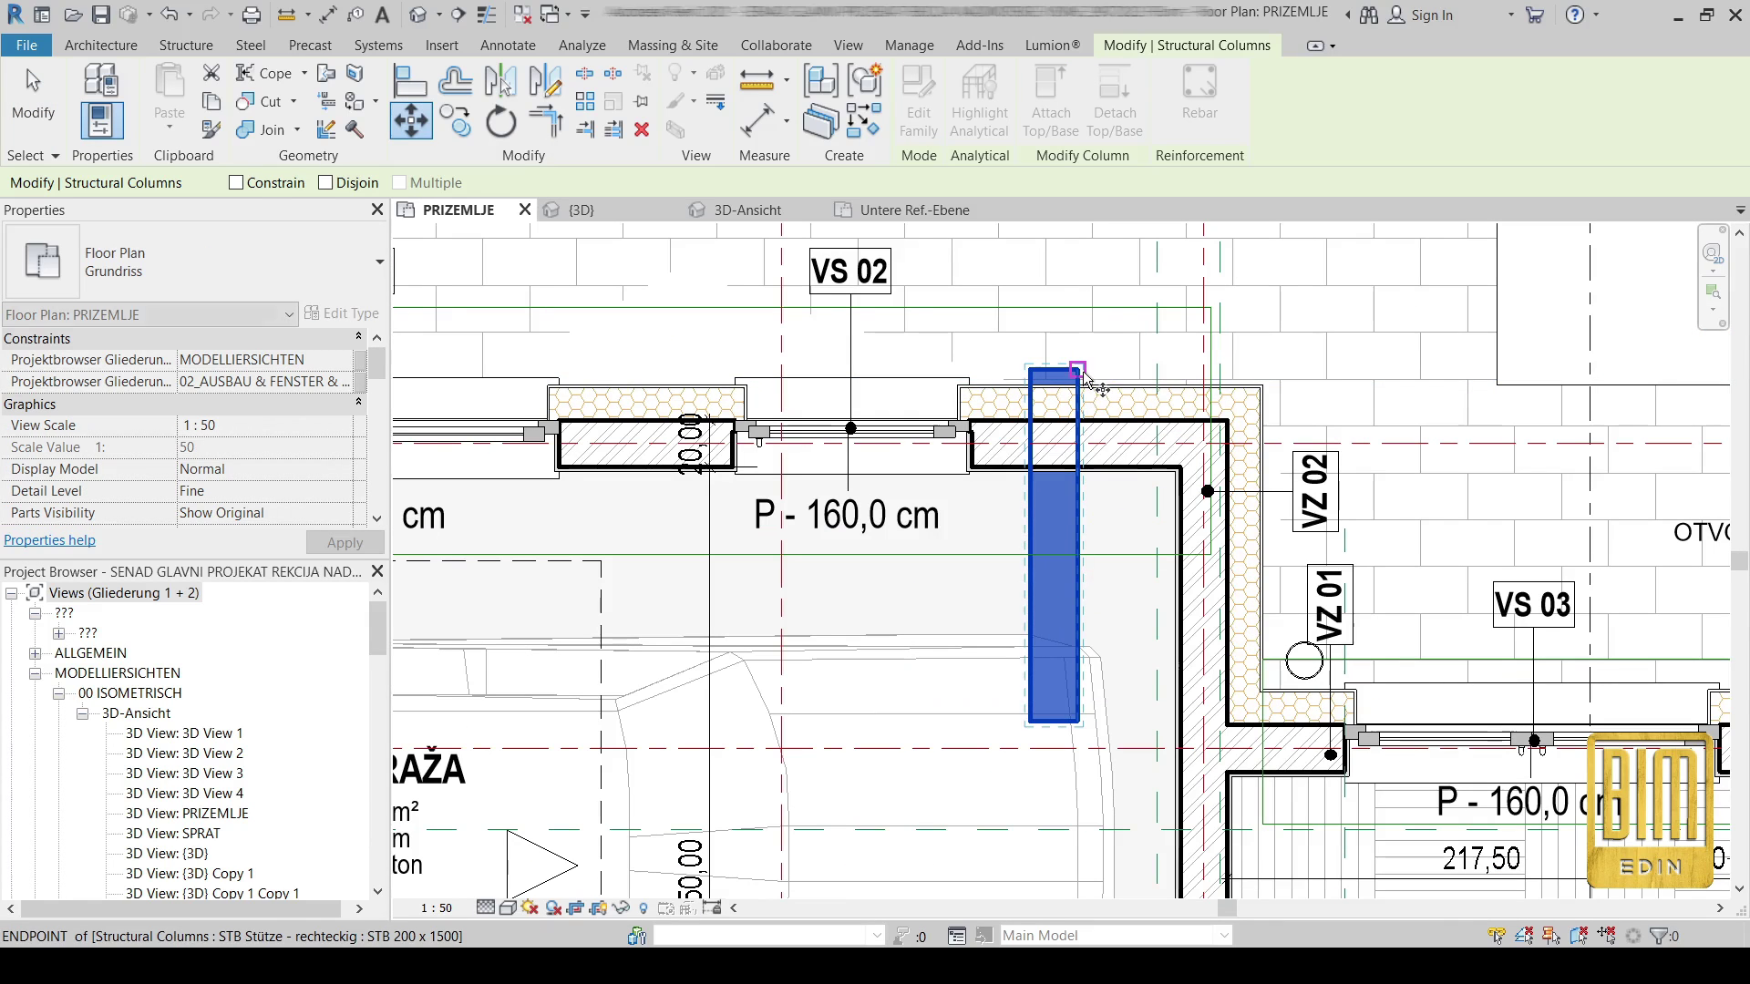
- Move the long STB 200 x 1500 column into the garage's right wall corner
click(1124, 397)
scroll(1212, 425, up, 3)
click(1116, 410)
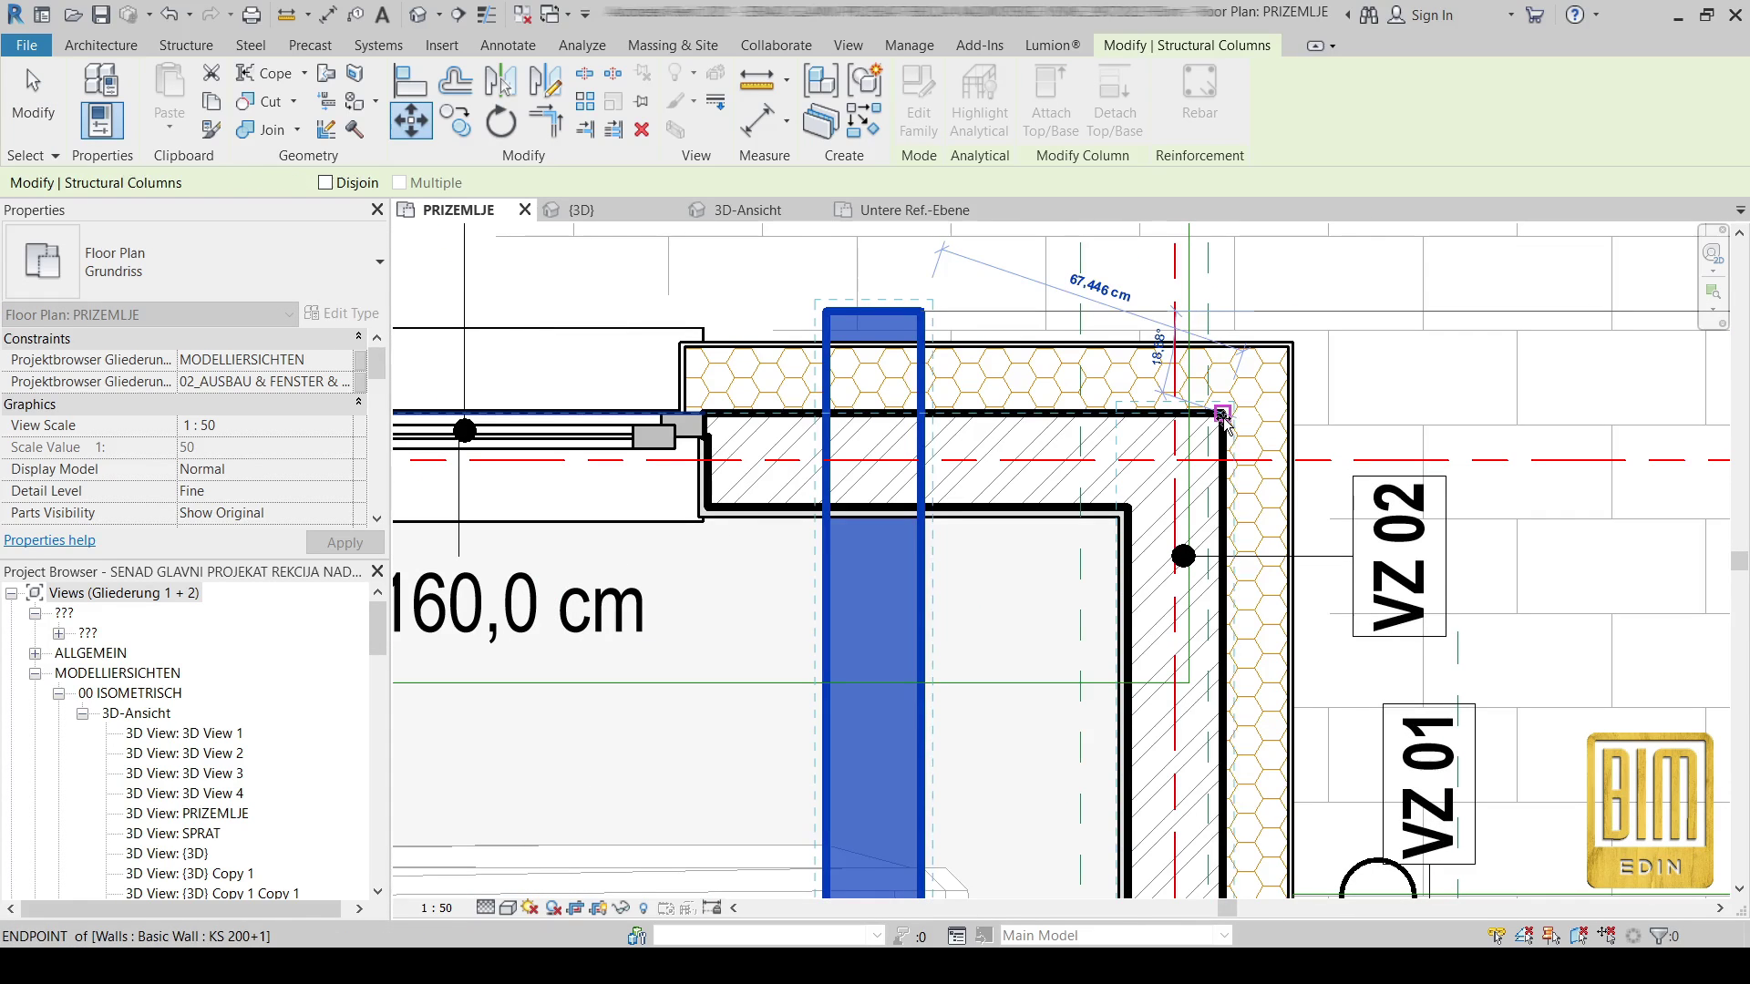
scroll(1116, 410, down, 2)
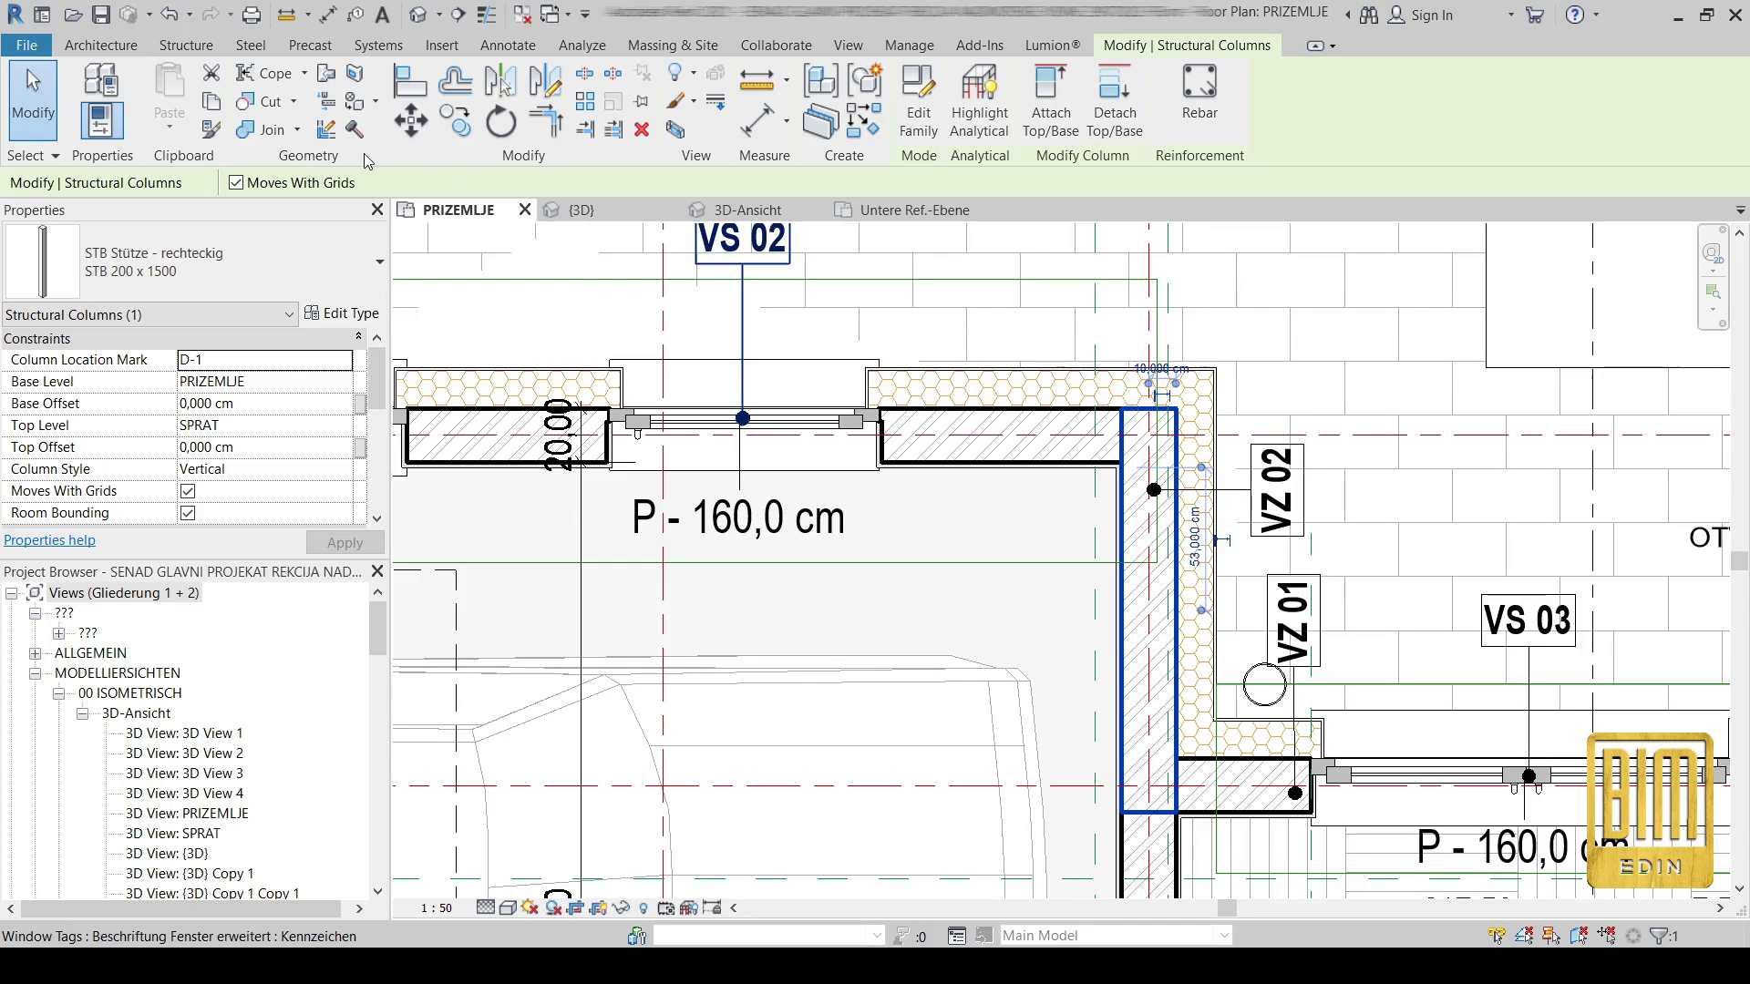
- Join the column's geometry with the vertical wall
click(272, 130)
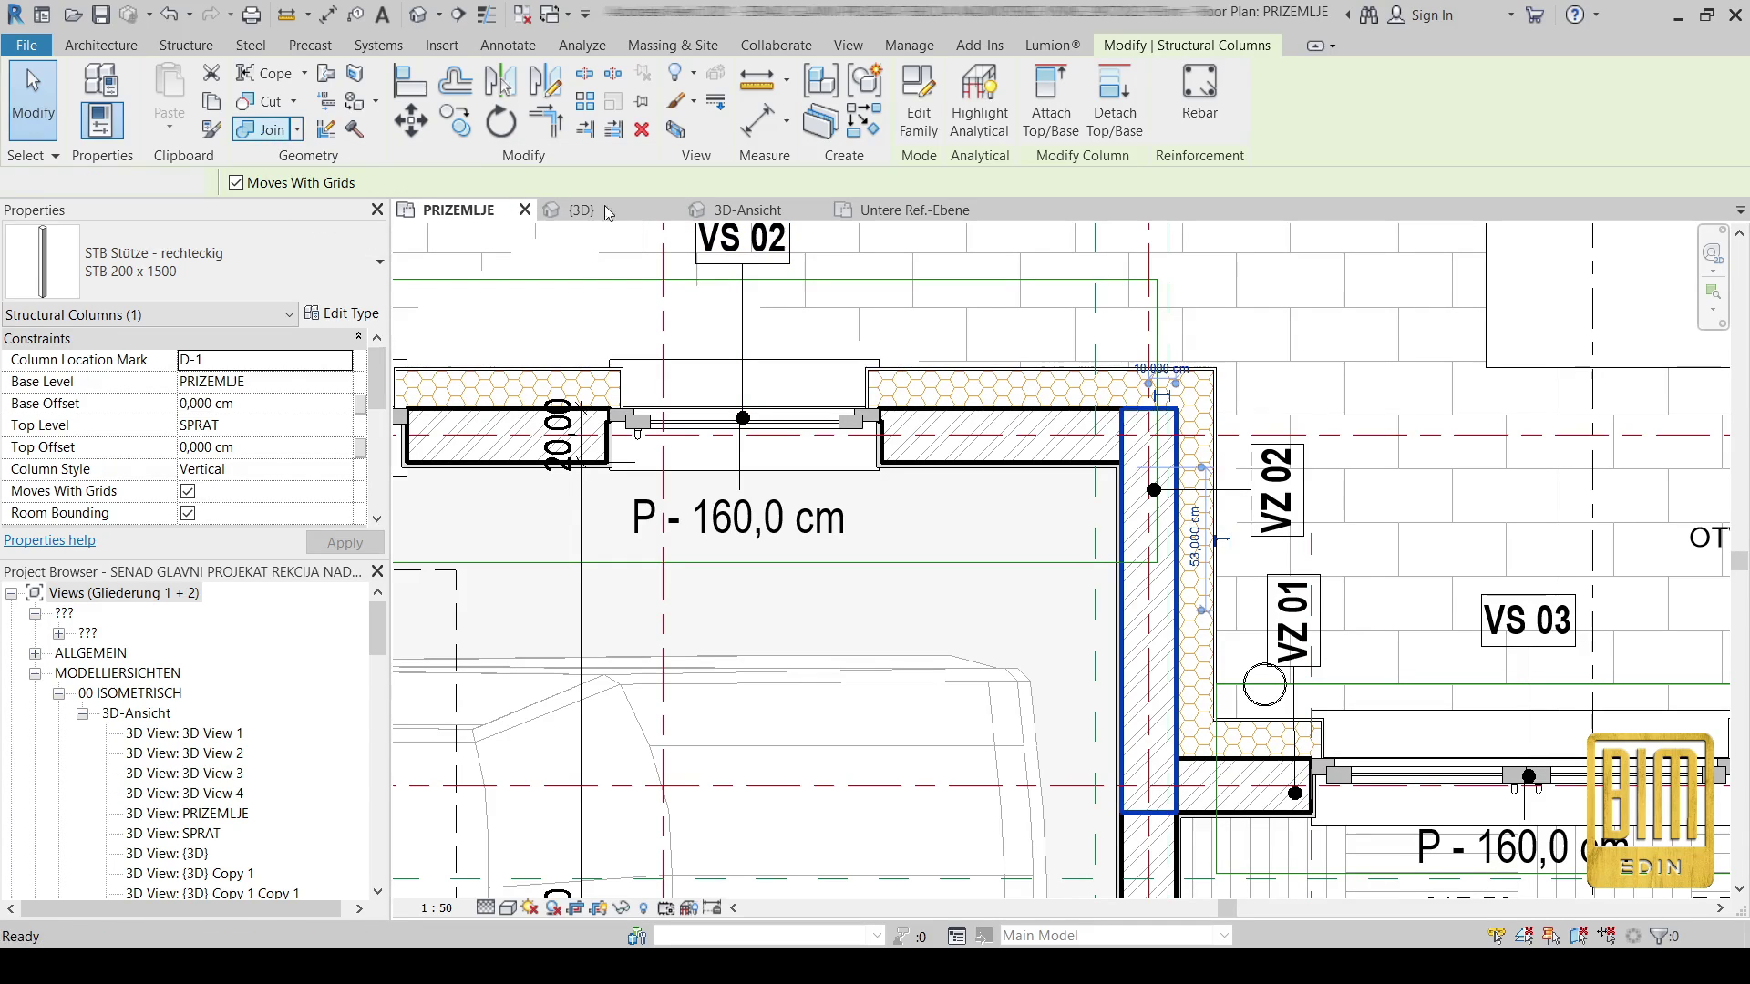
click(1127, 453)
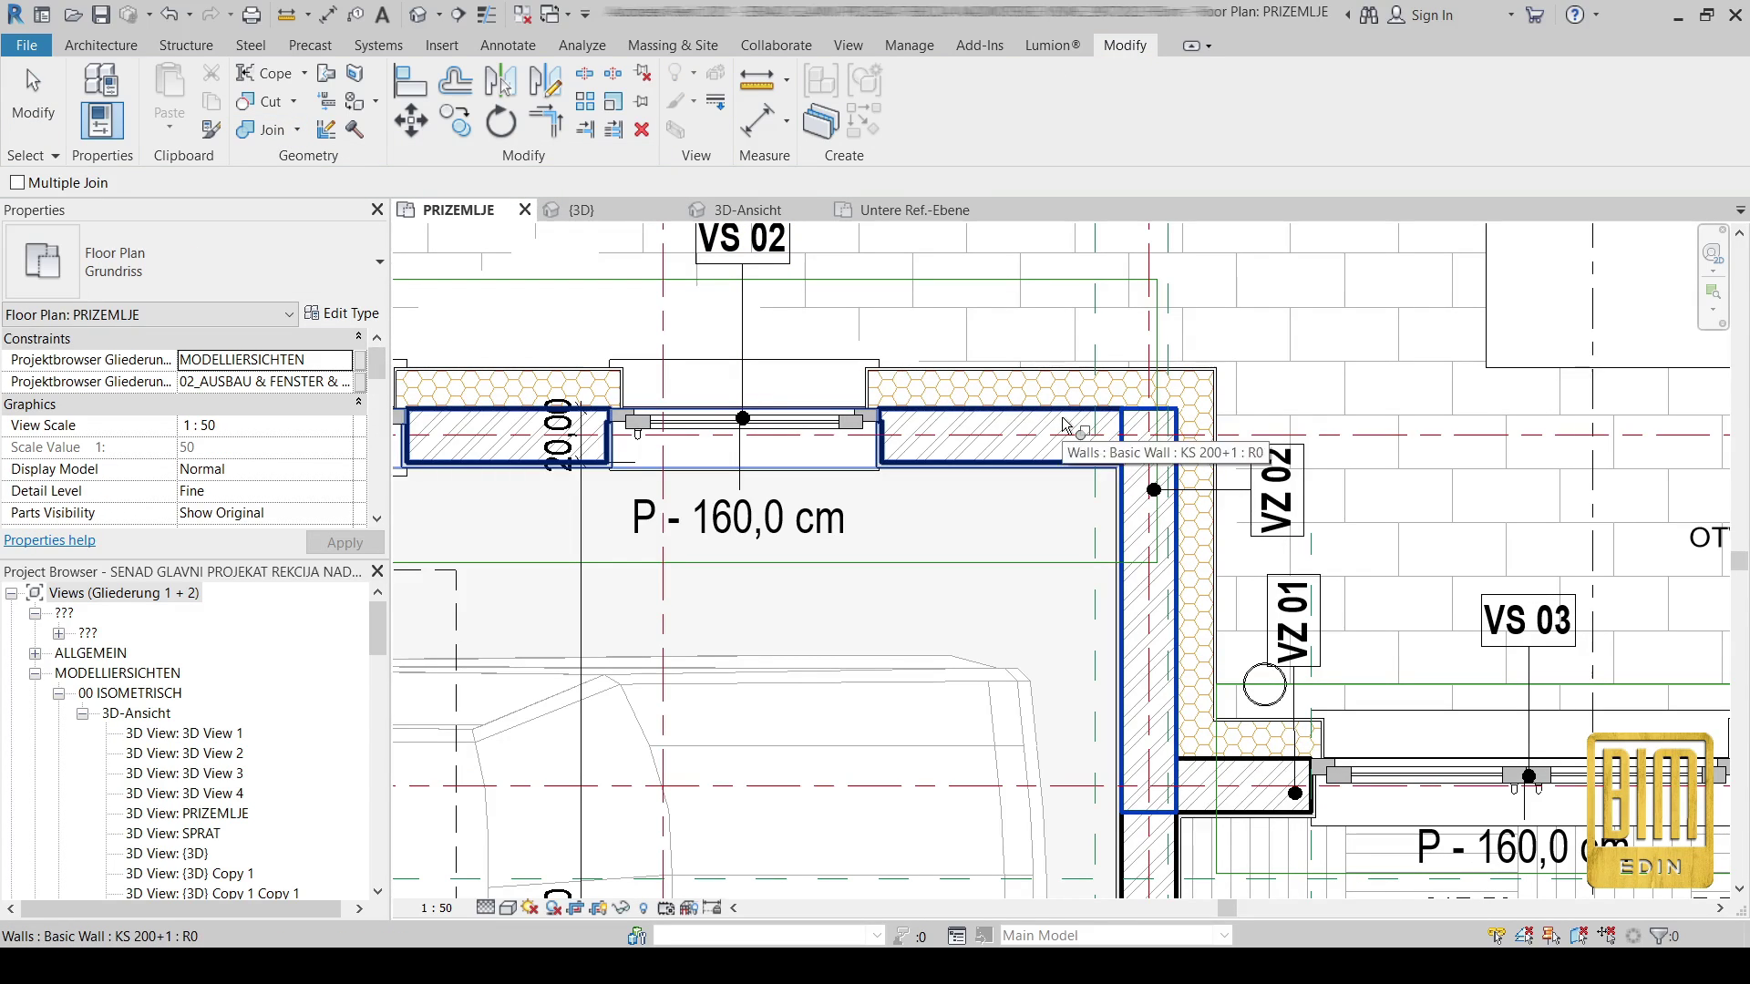
click(1139, 723)
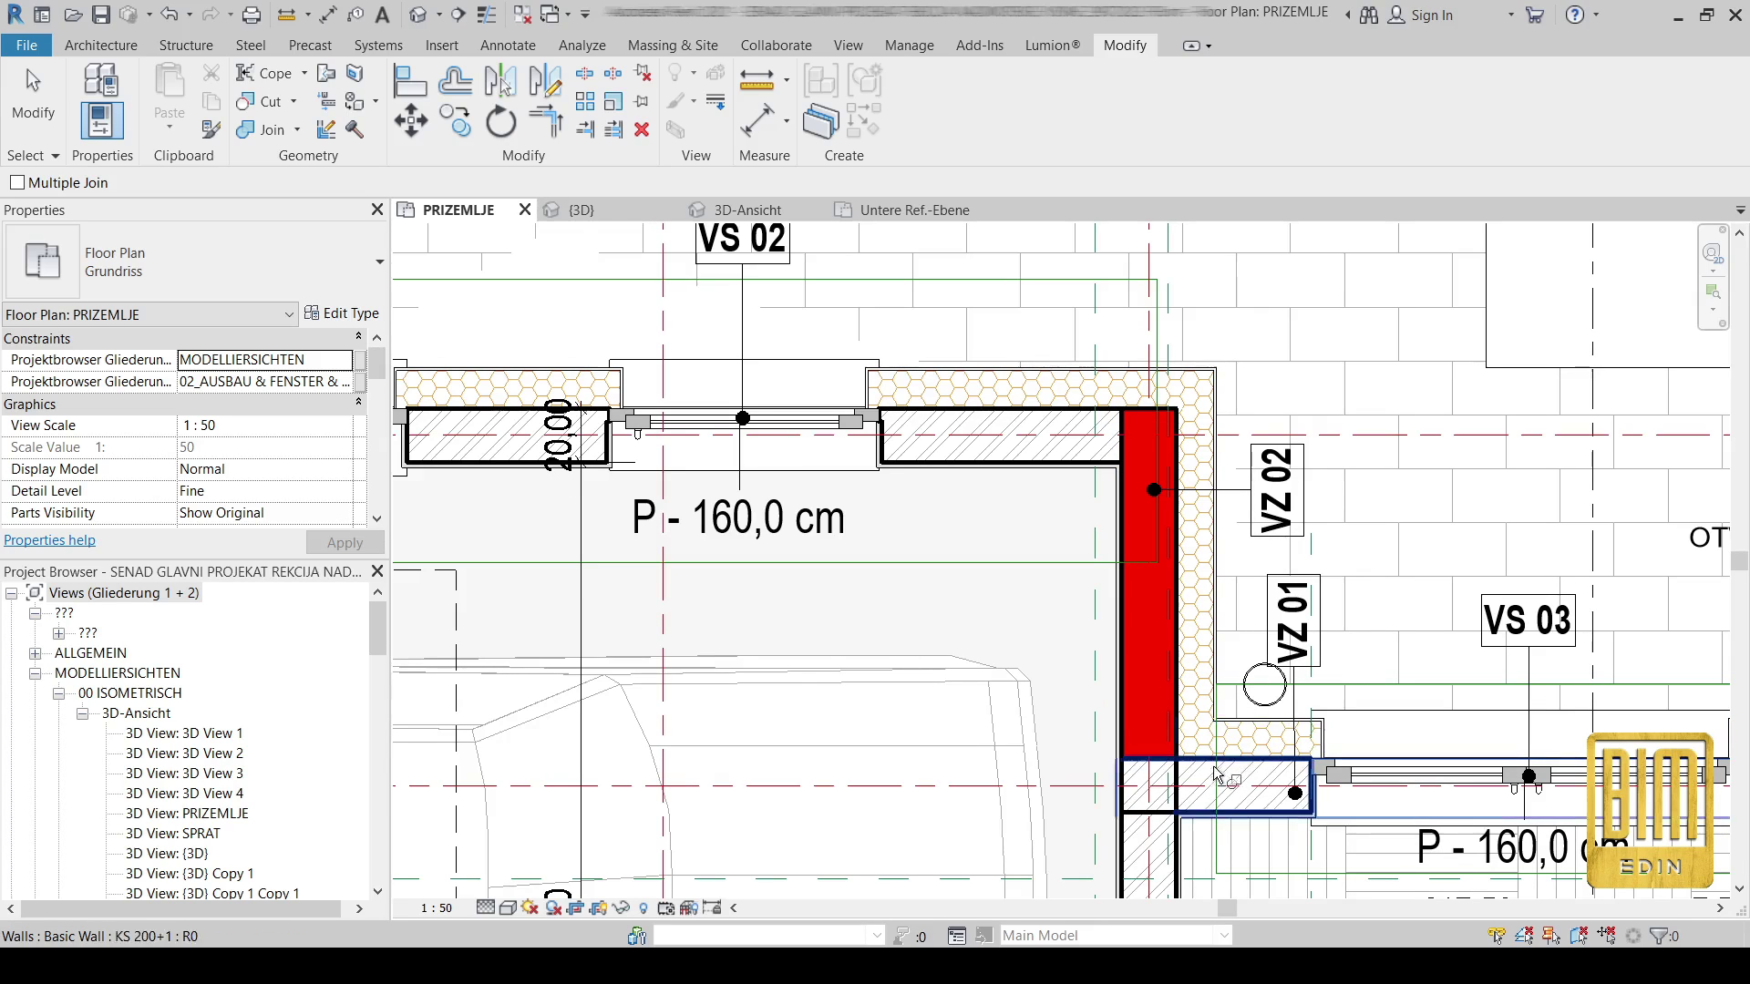
- Join the horizontal wall with the column and check the joined corner
click(1248, 786)
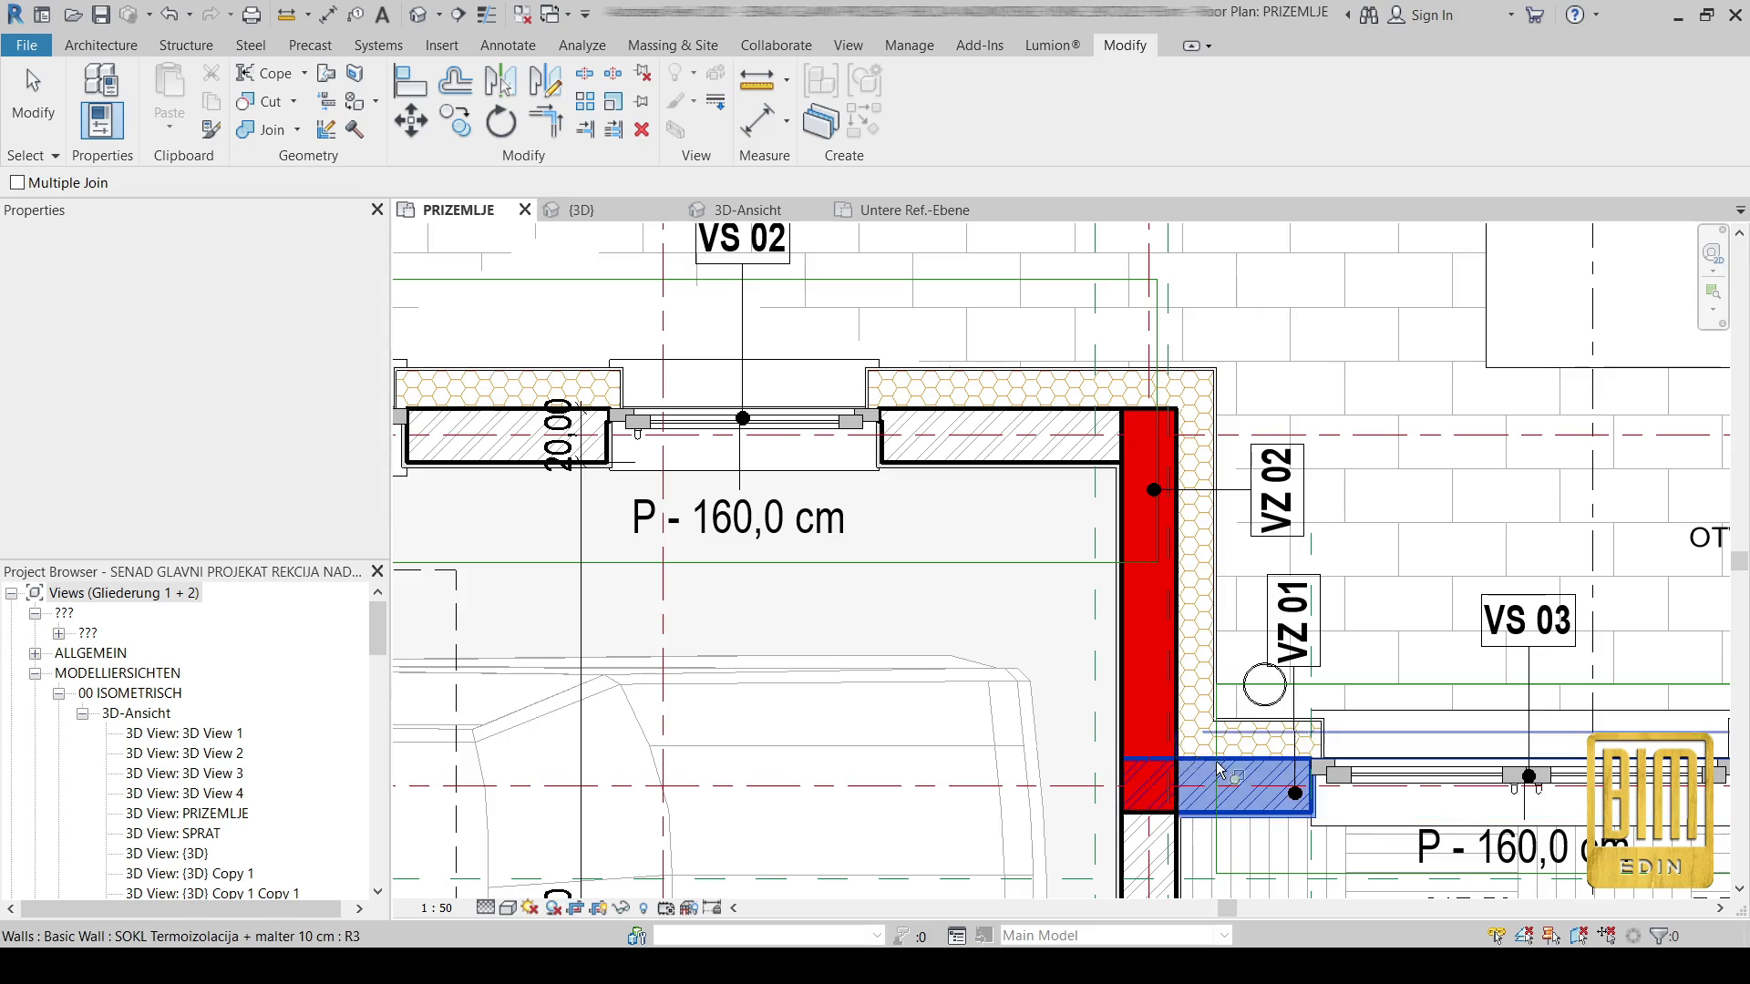
click(1086, 687)
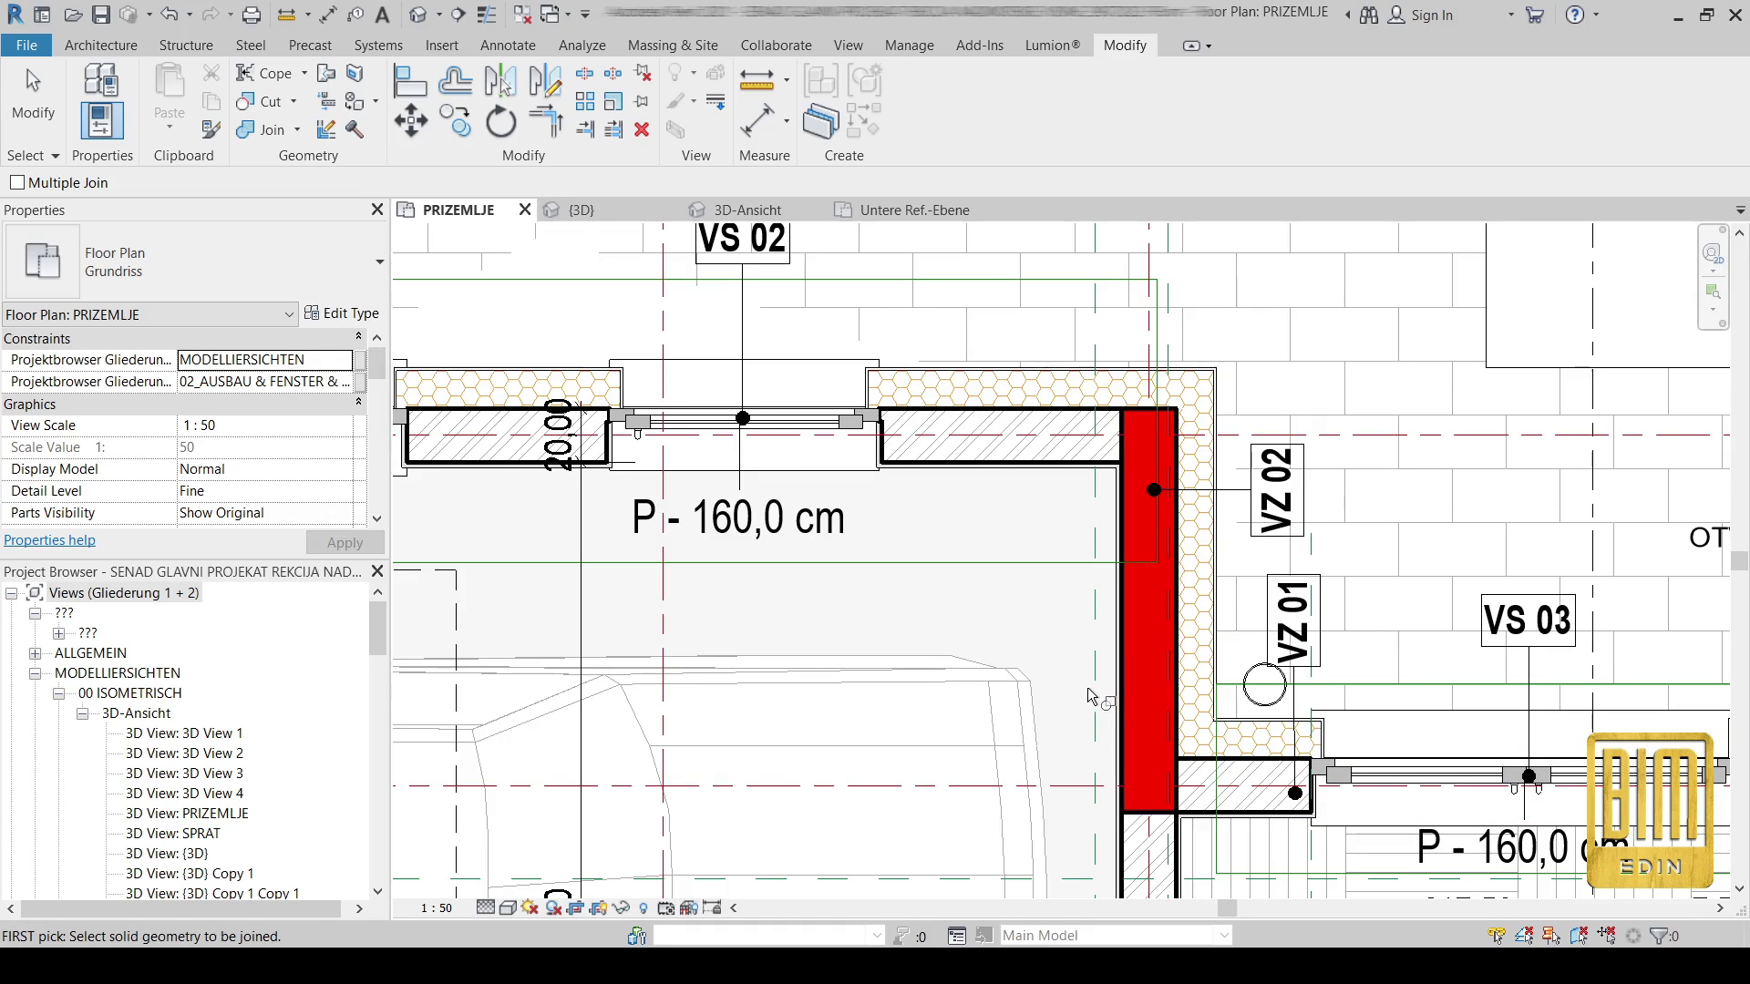
scroll(1175, 642, down, 3)
scroll(1176, 642, up, 5)
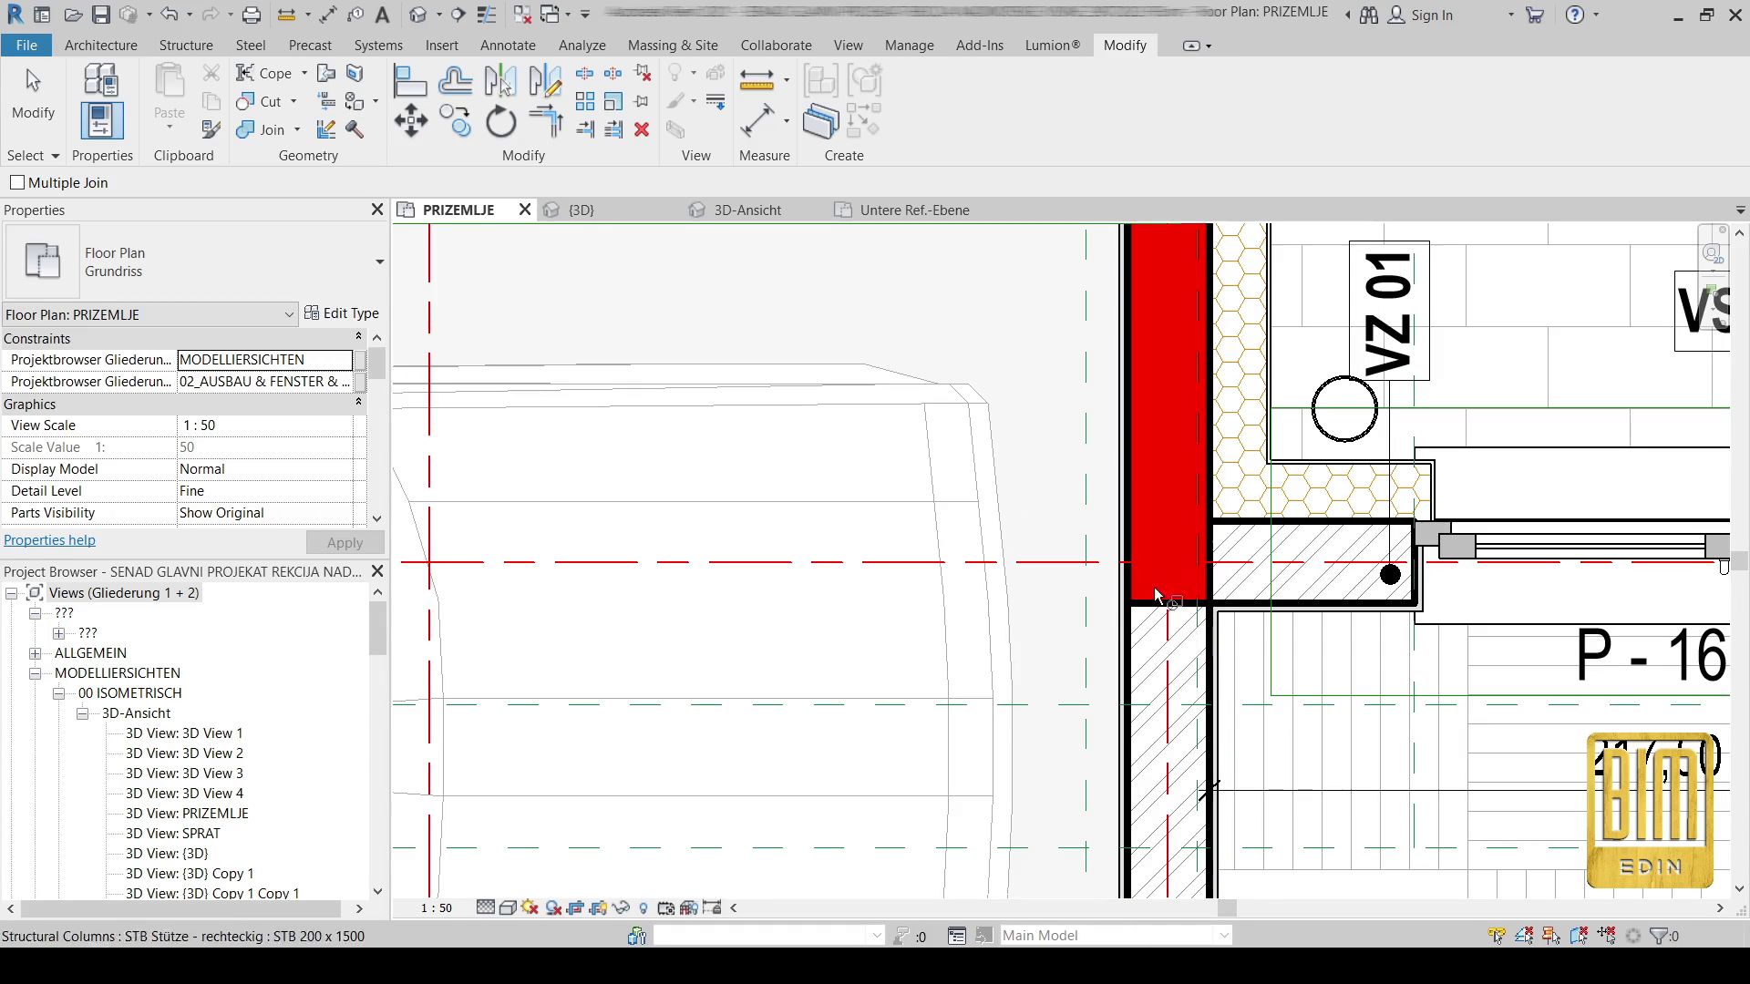
click(30, 96)
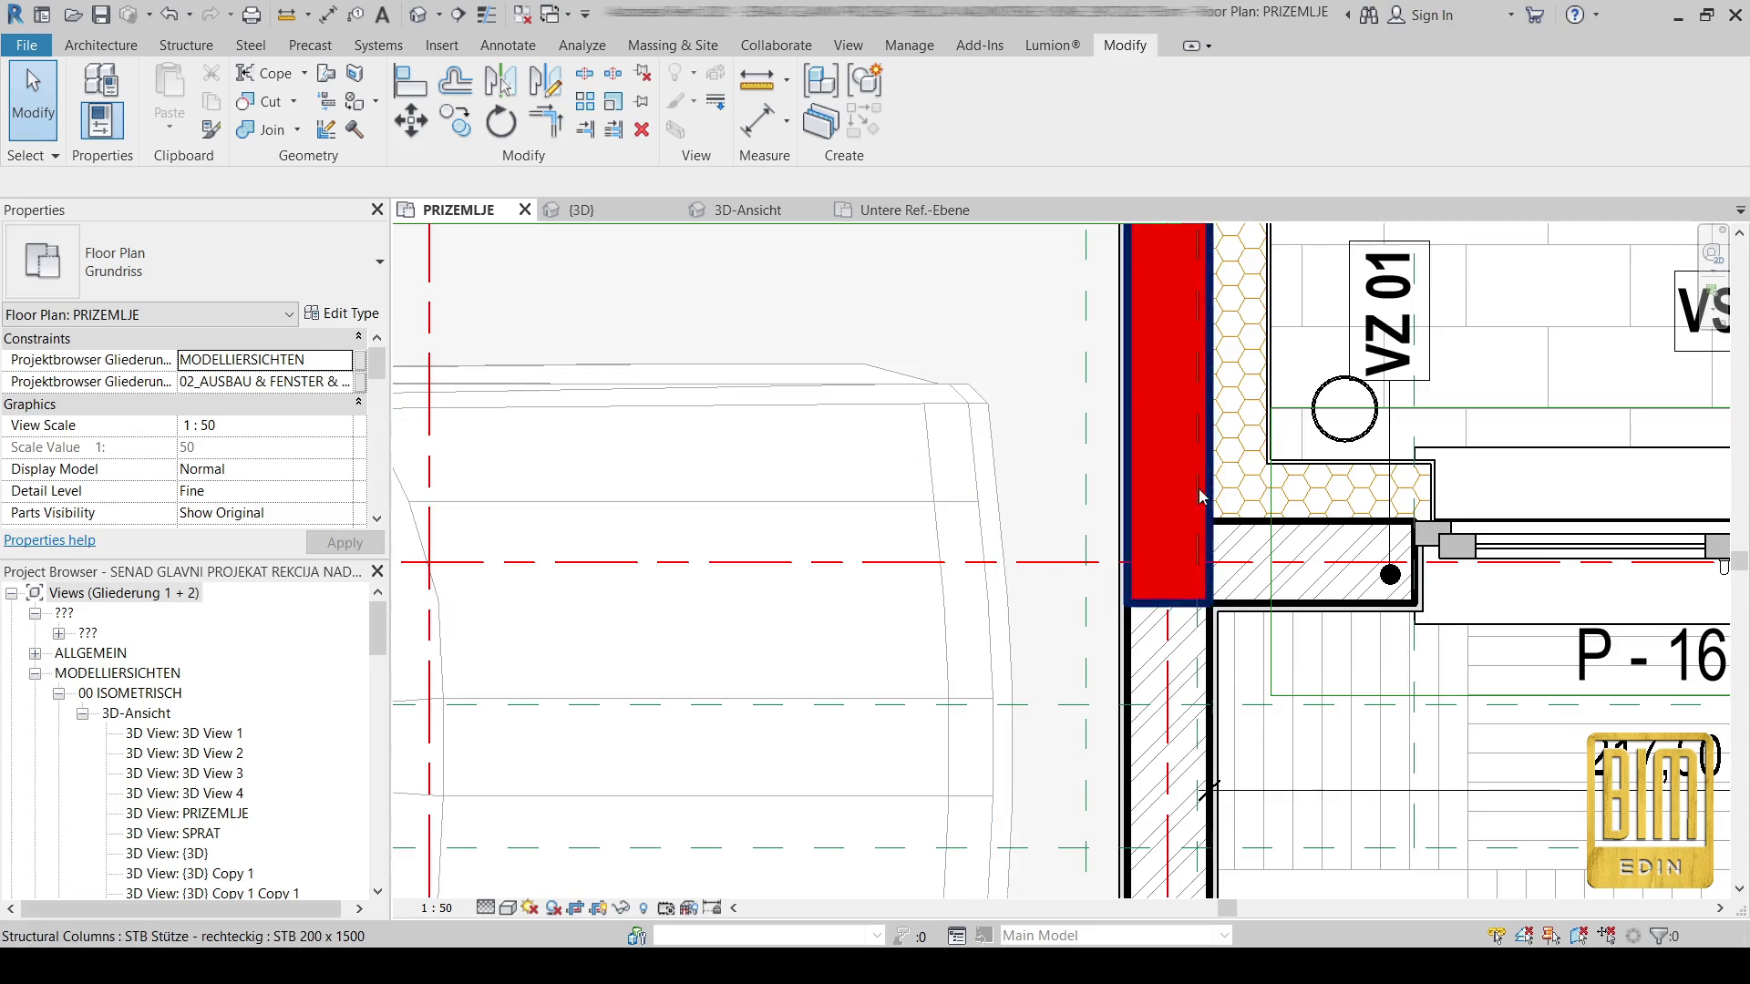
scroll(1185, 392, down, 1)
middle_drag(1185, 386, 1188, 459)
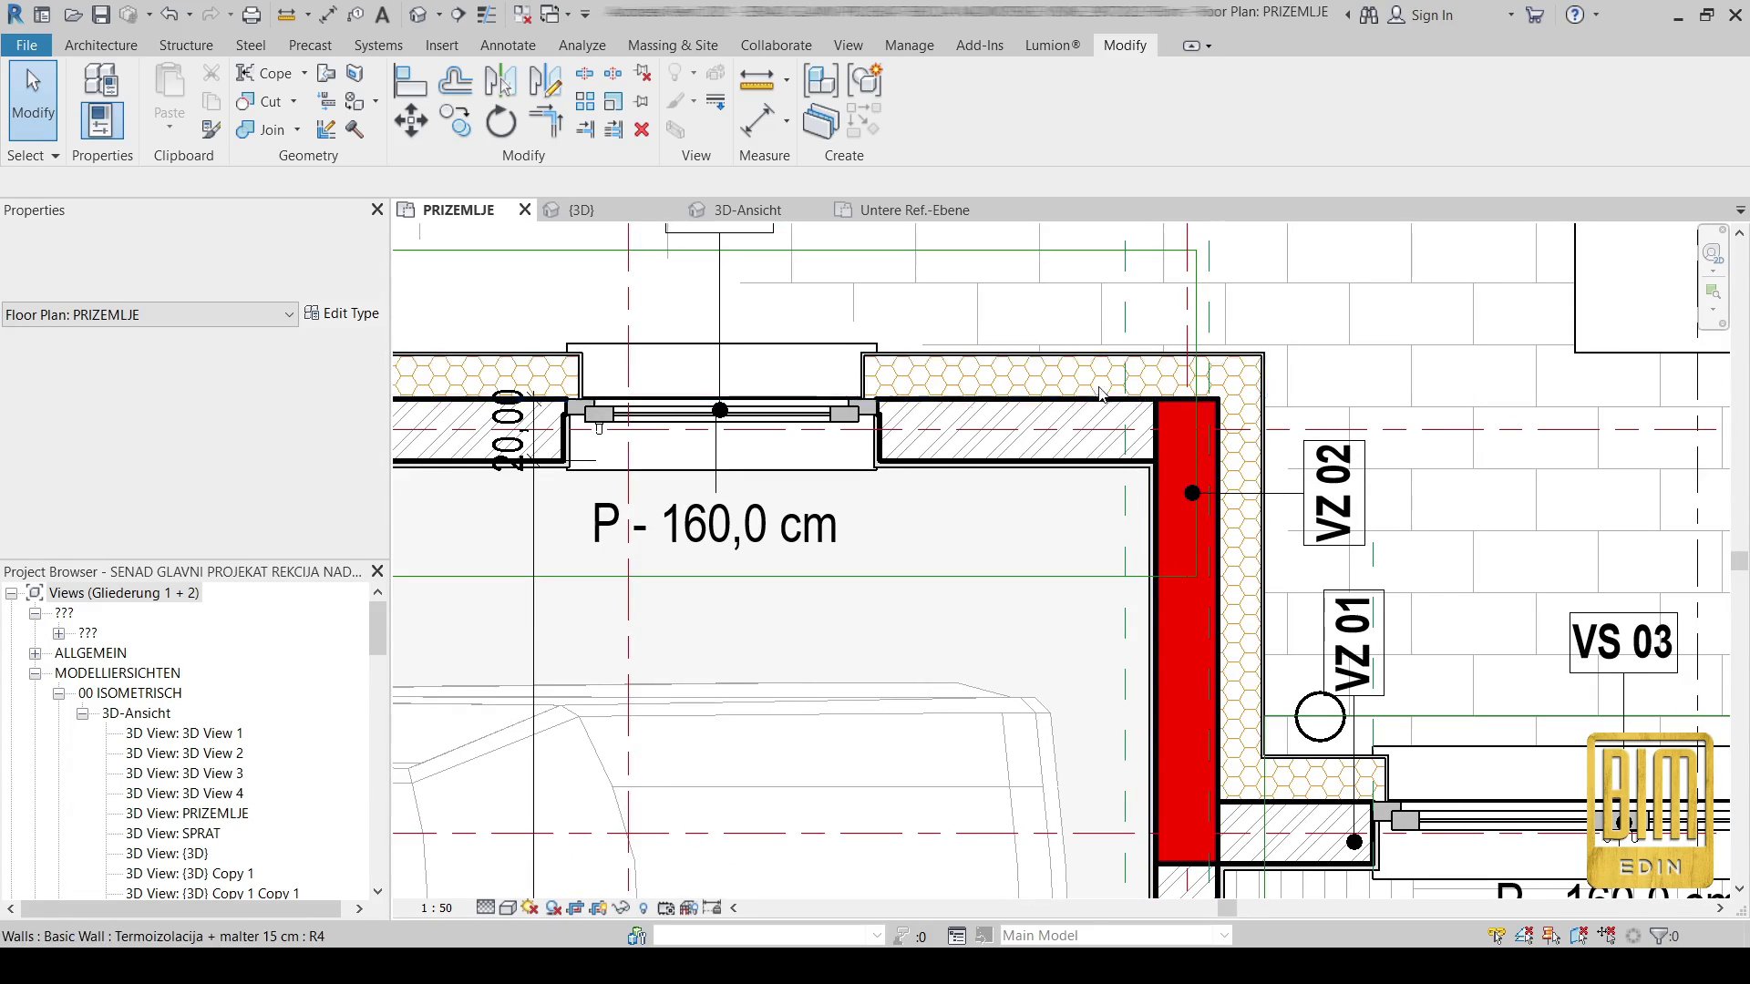
scroll(1244, 421, down, 3)
scroll(1244, 421, down, 3)
scroll(767, 395, up, 6)
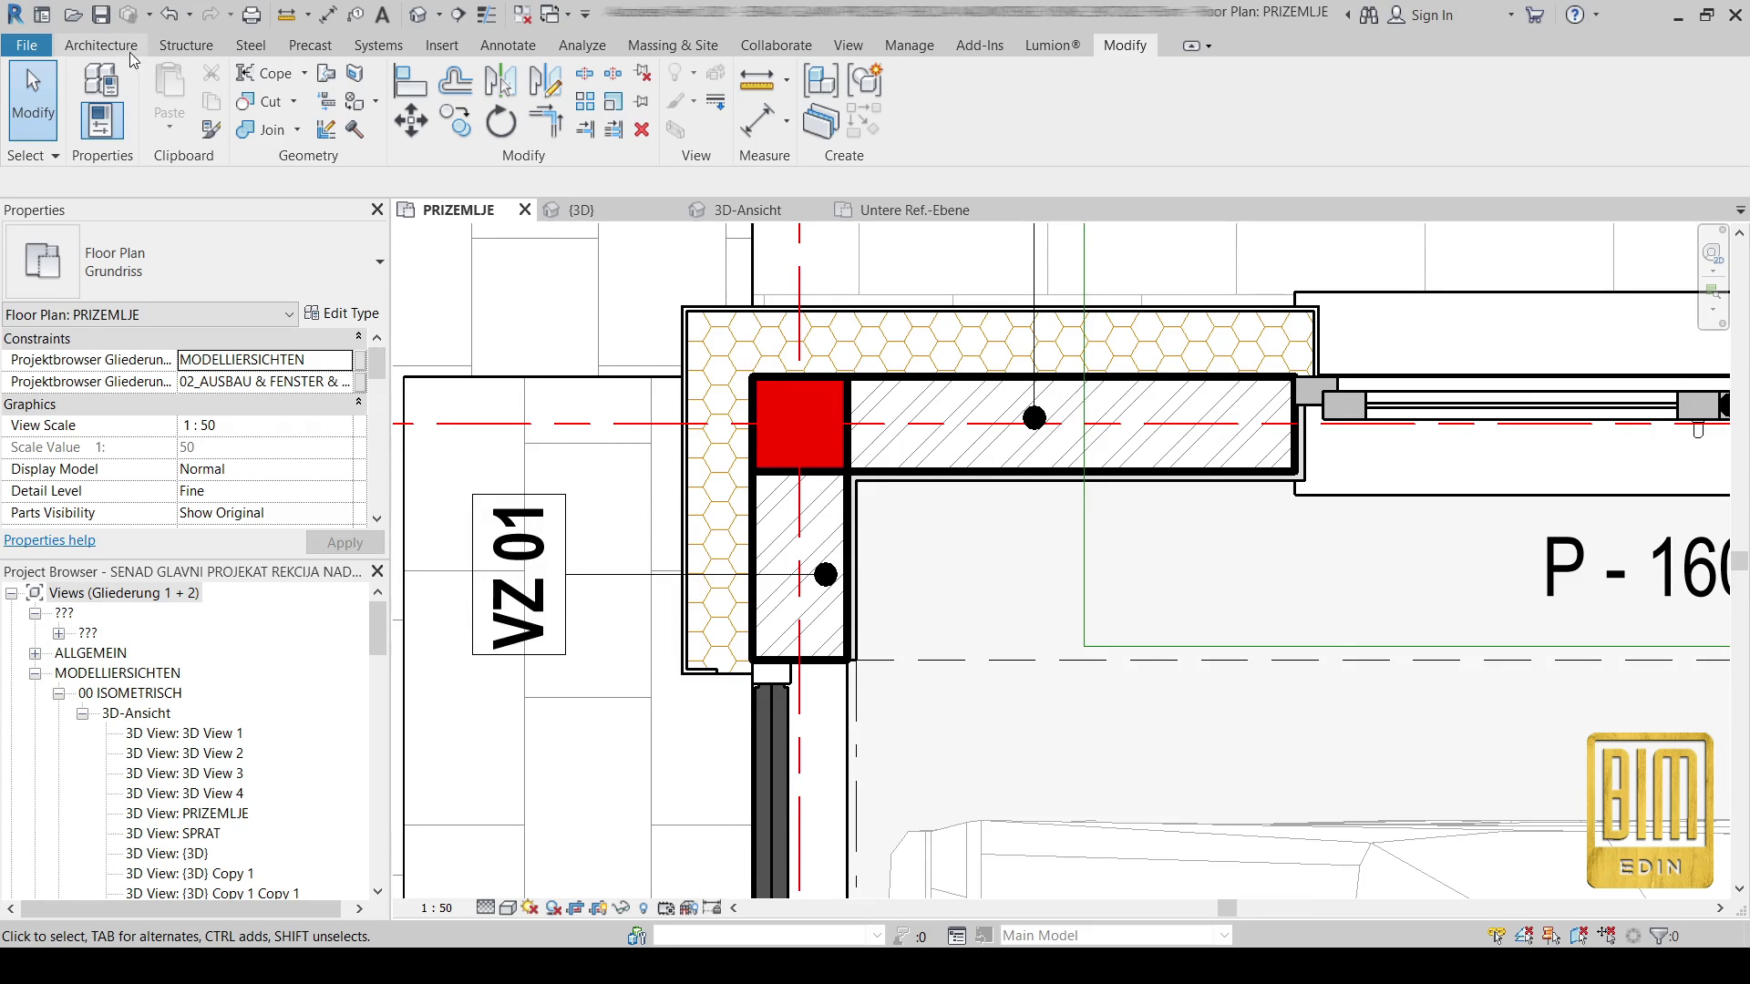
click(850, 45)
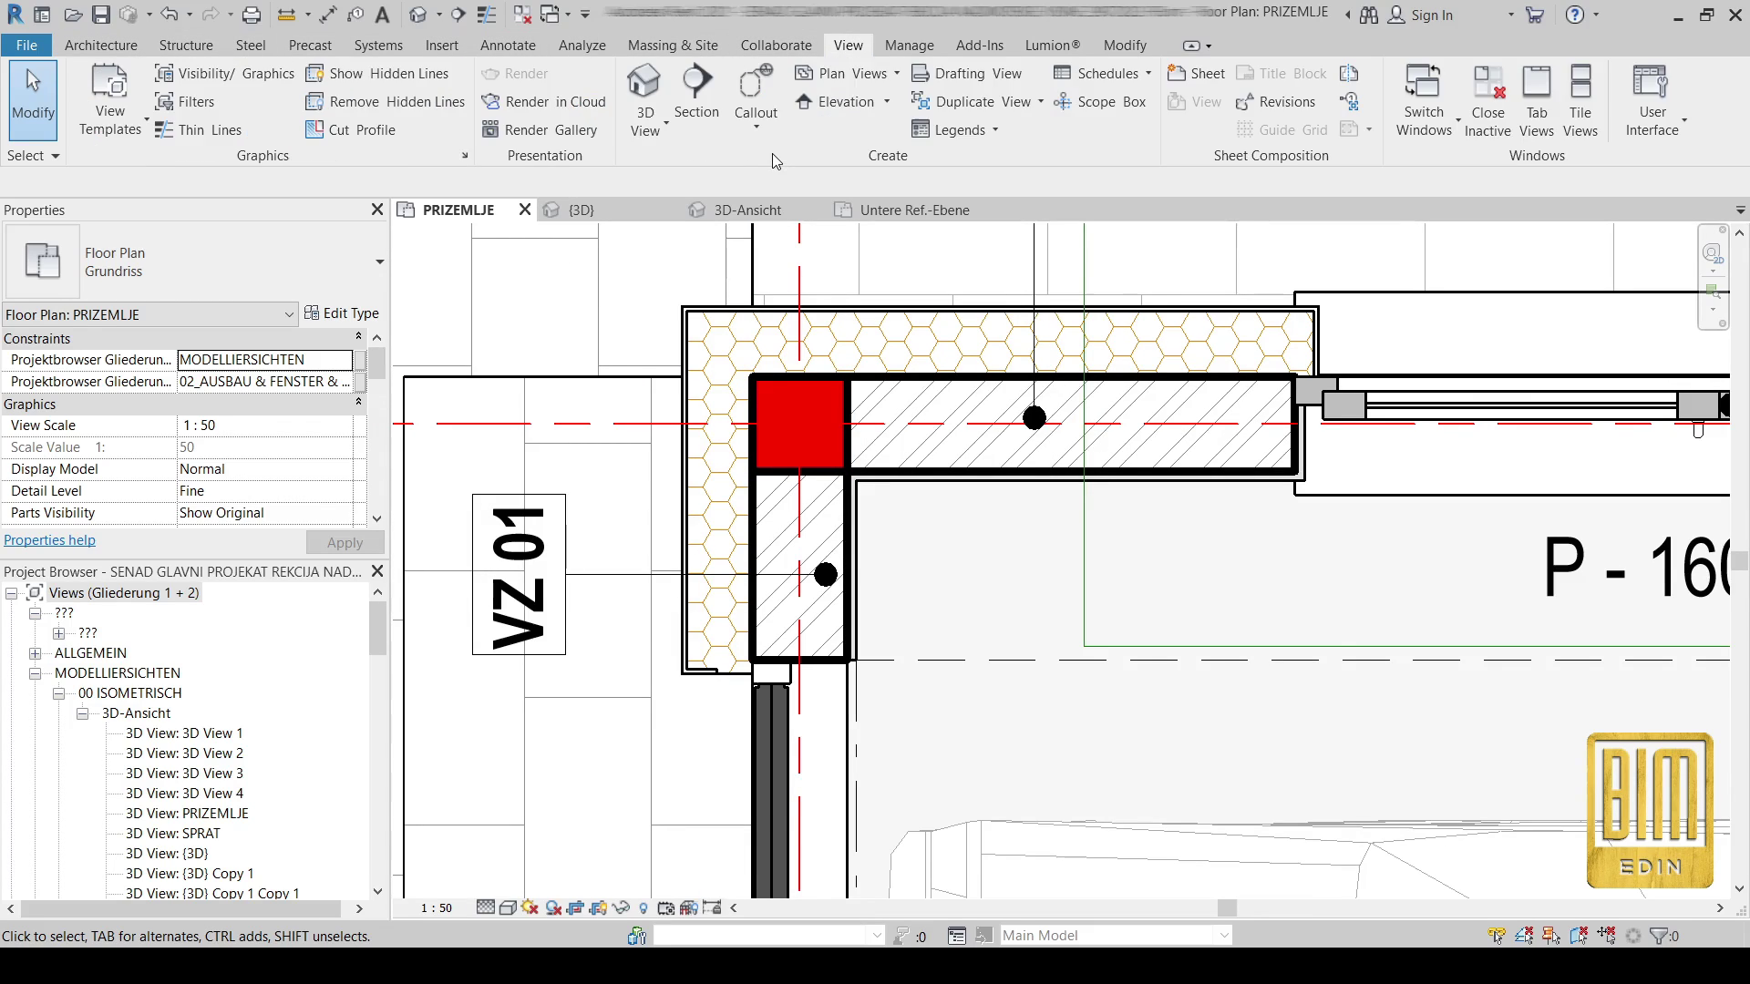
- Draw a callout rectangle around the upper-left corner column in the PRIZEMLJE plan
click(771, 92)
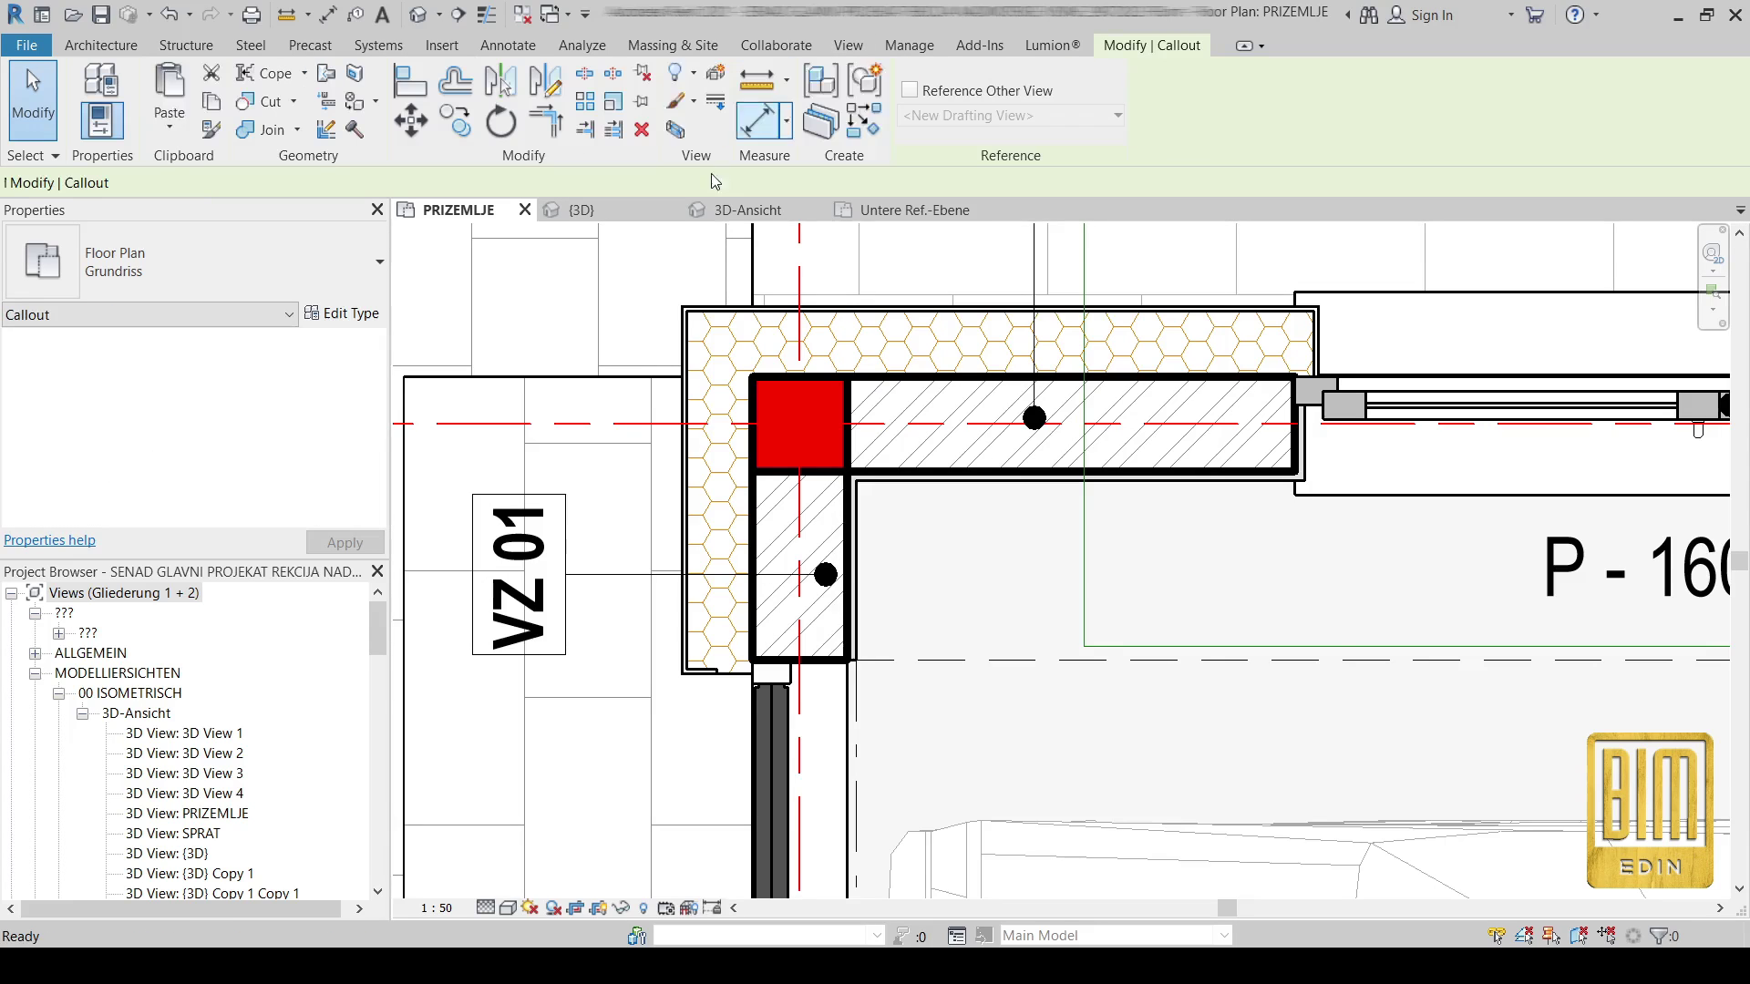
scroll(702, 429, down, 1)
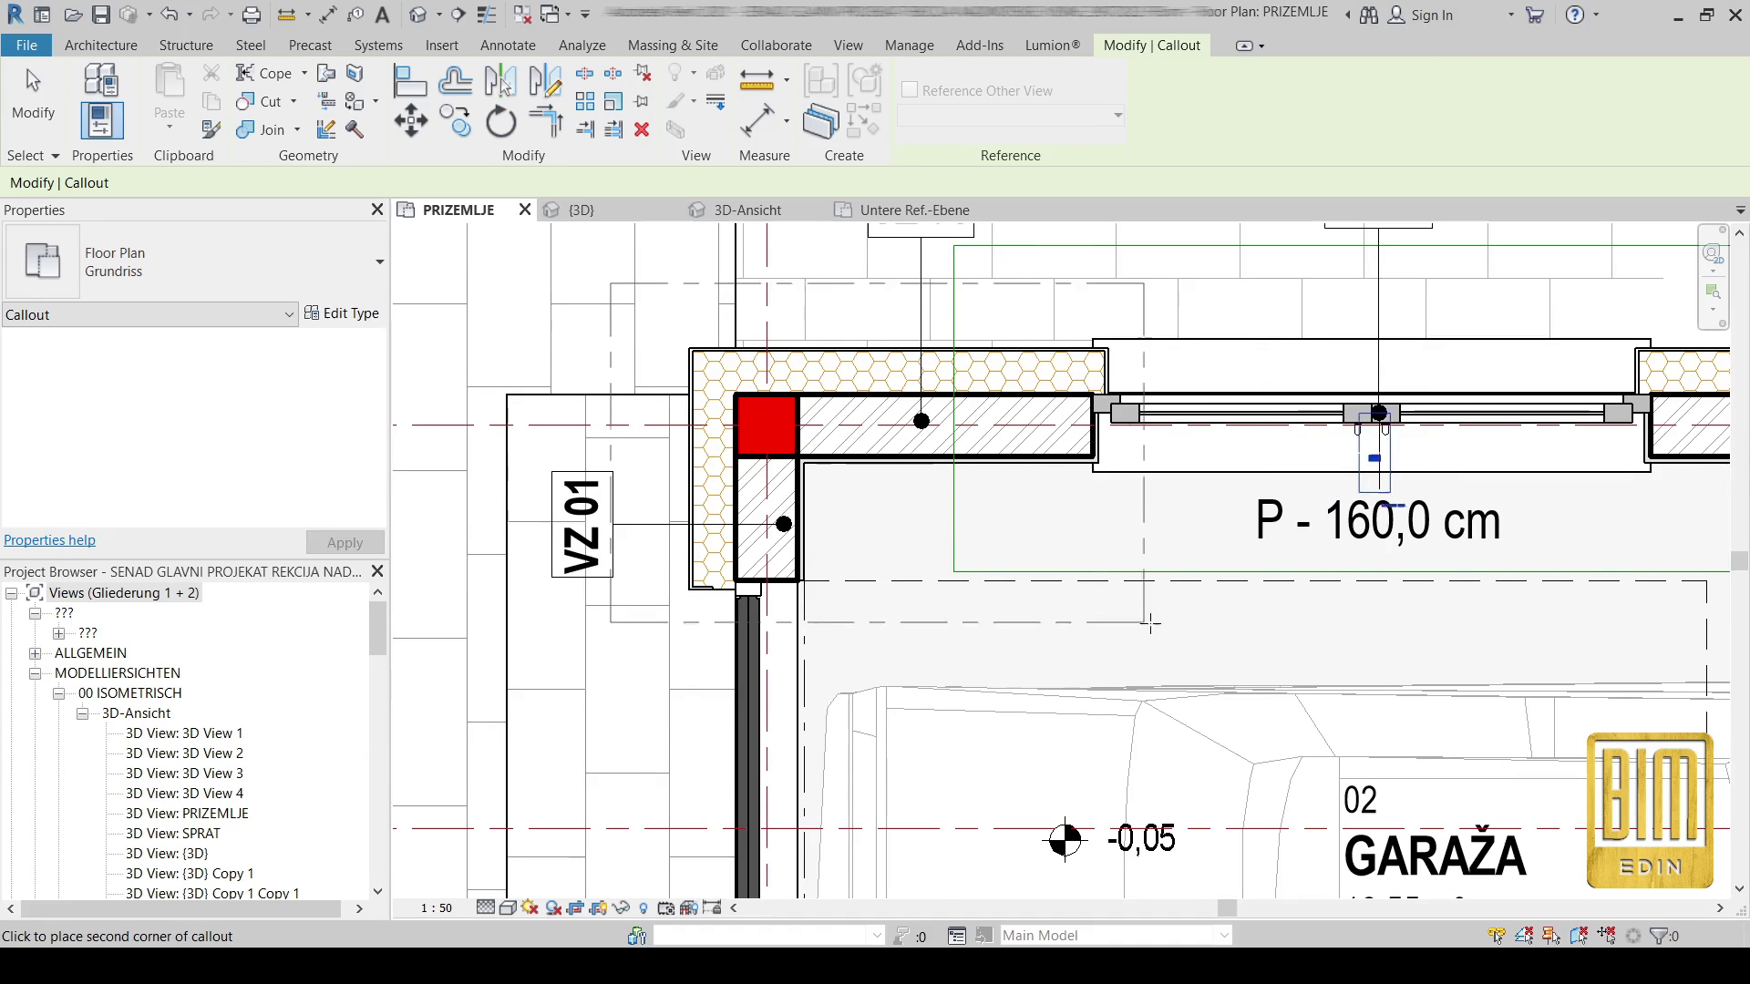
click(1221, 622)
key(Escape)
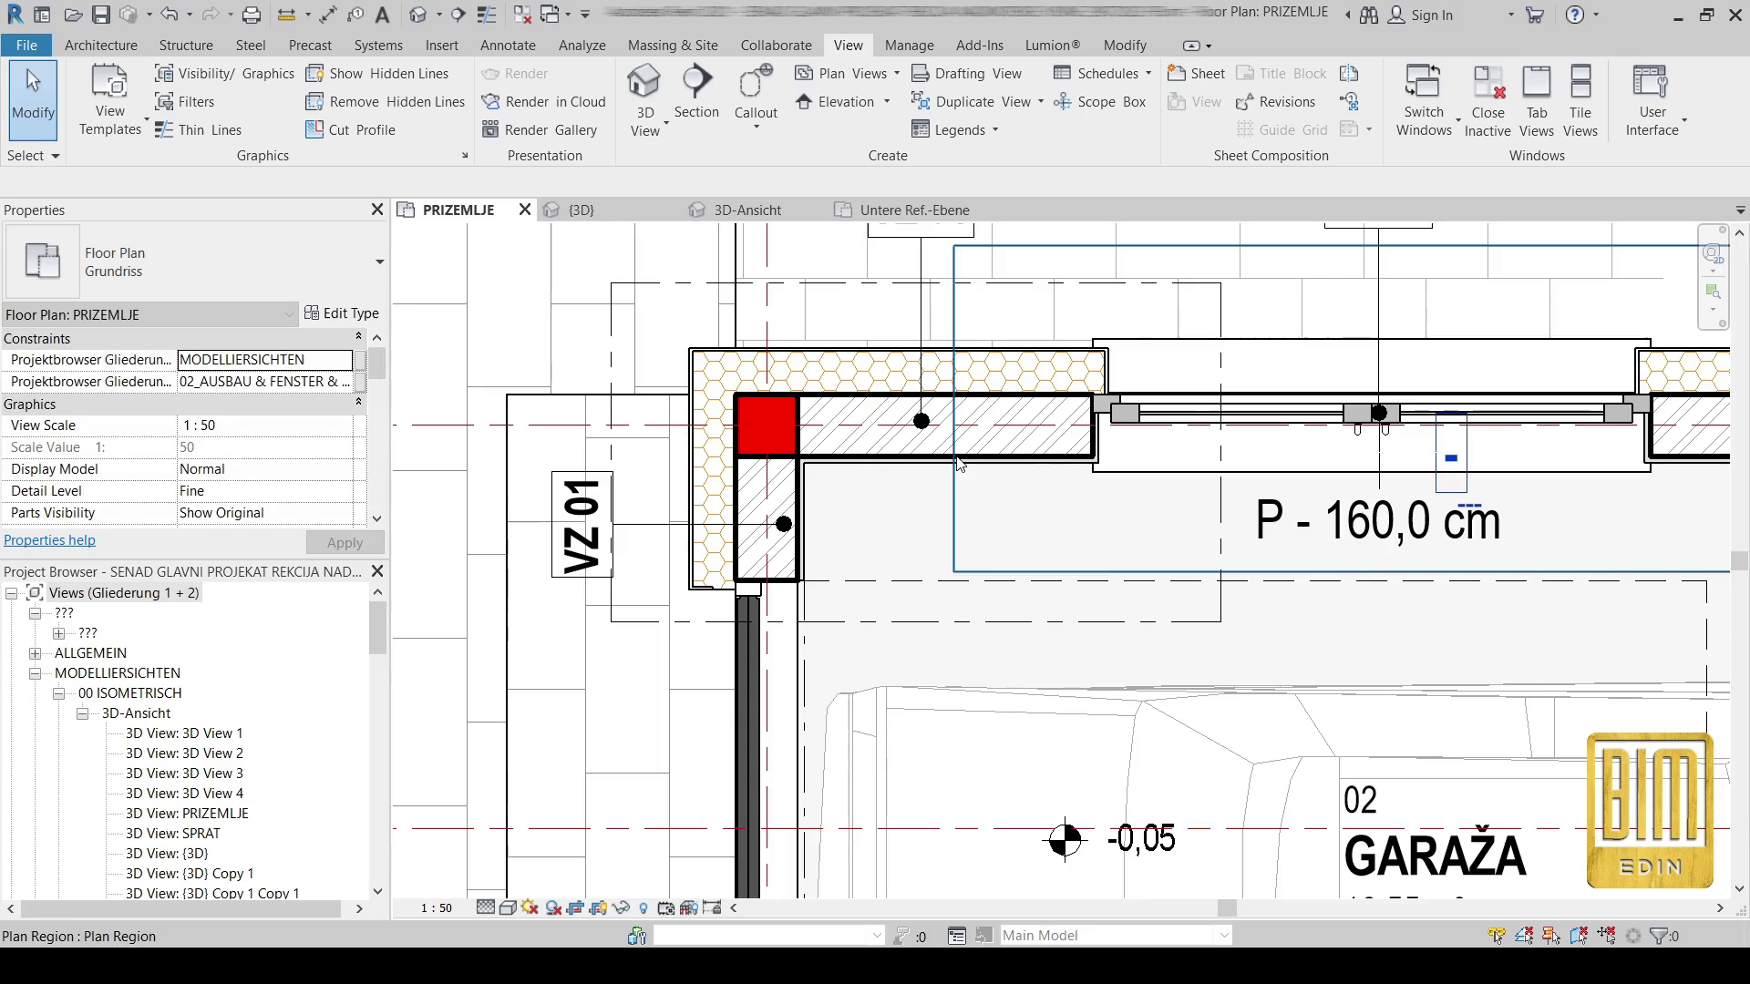
right_click(676, 282)
- Open PRIZEMLJE - Callout 3 and try hiding grid B through the visibility settings
click(734, 398)
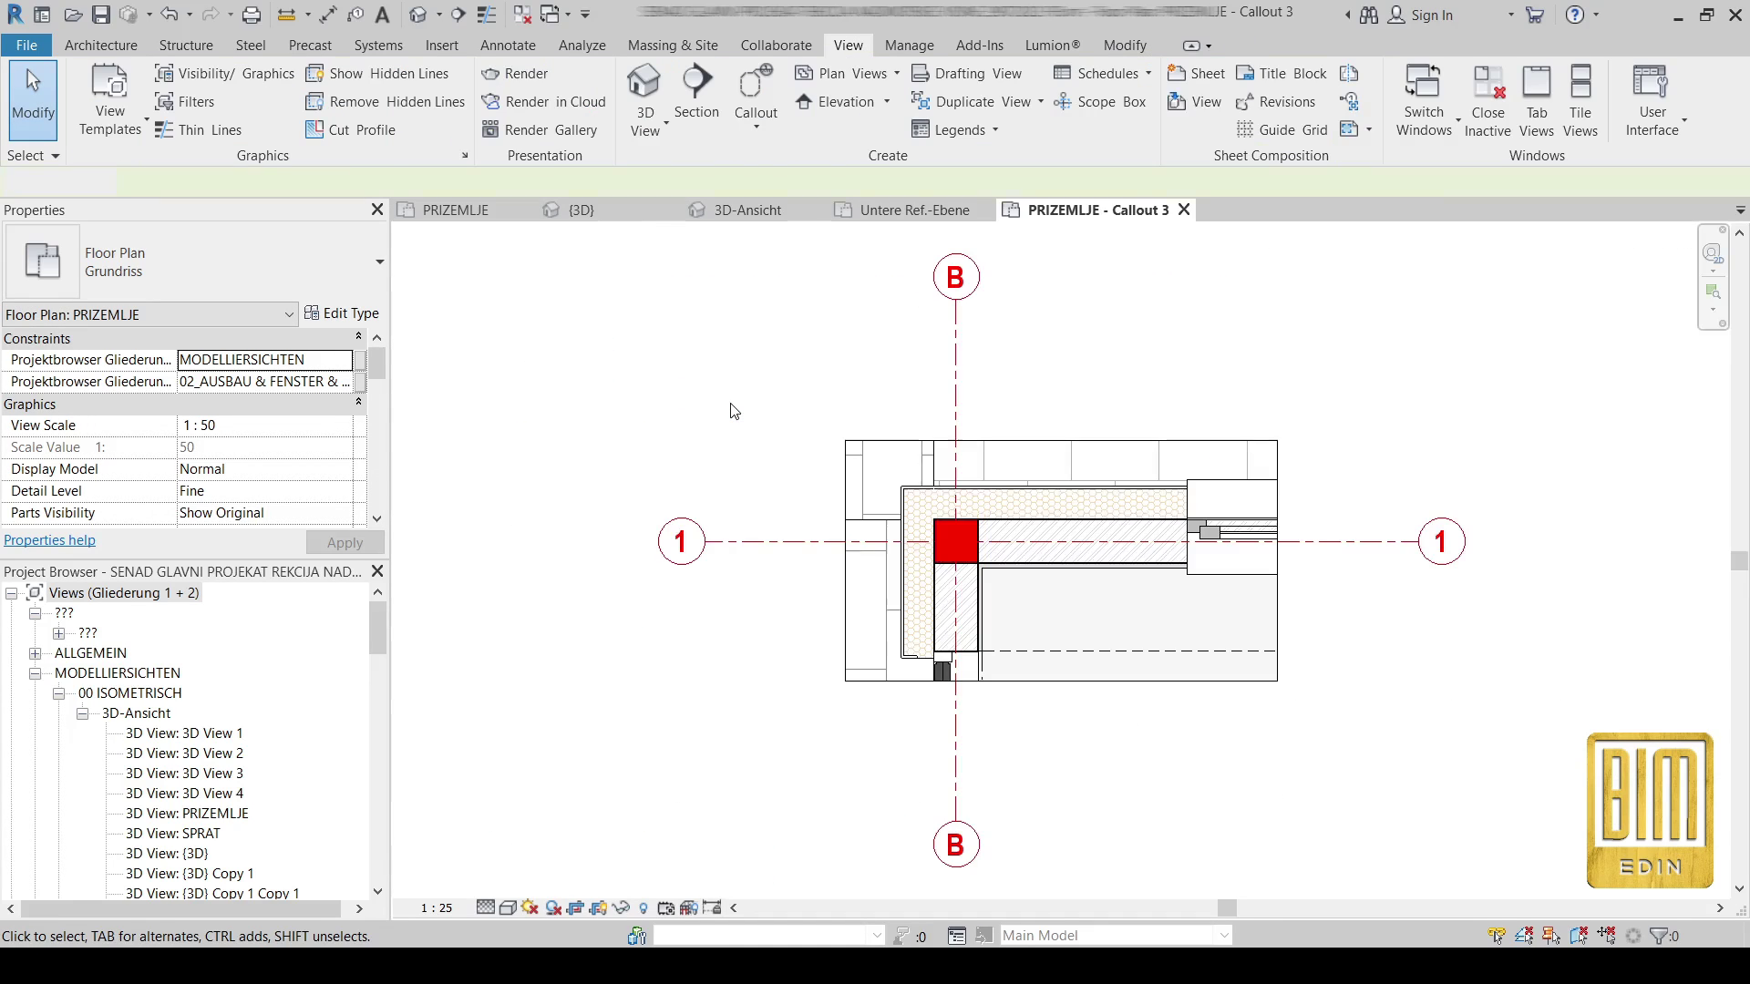
scroll(1048, 629, up, 2)
scroll(889, 365, down, 2)
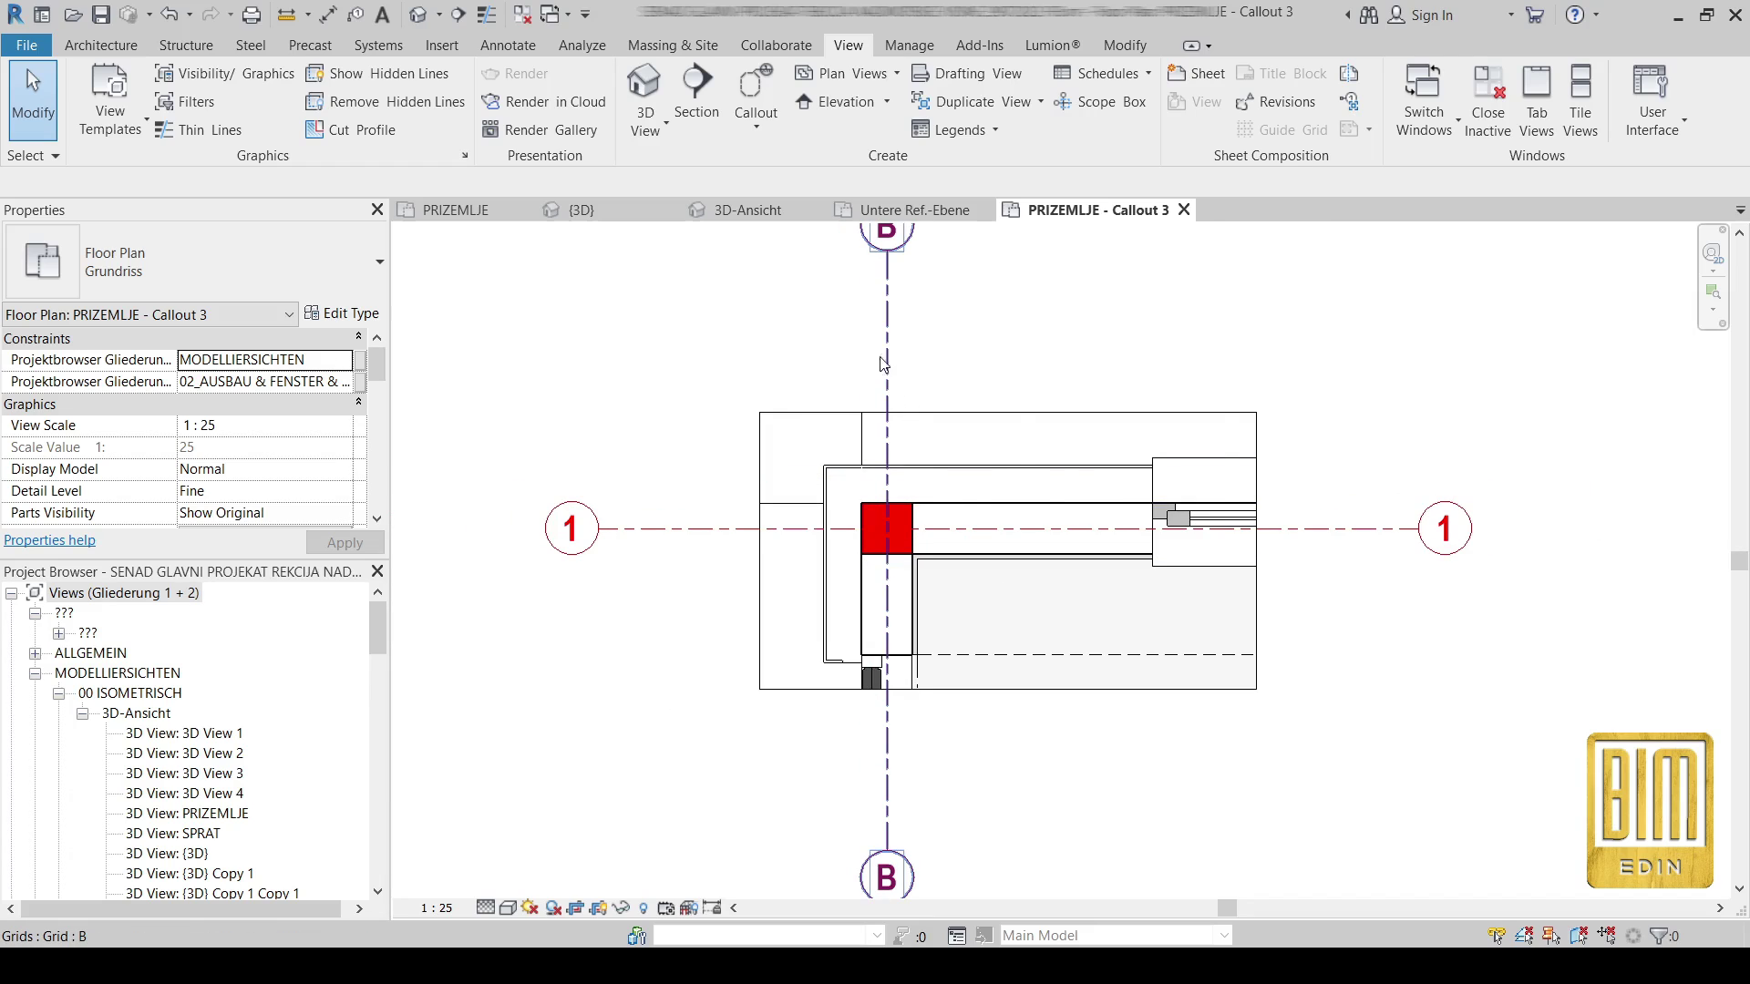
right_click(892, 354)
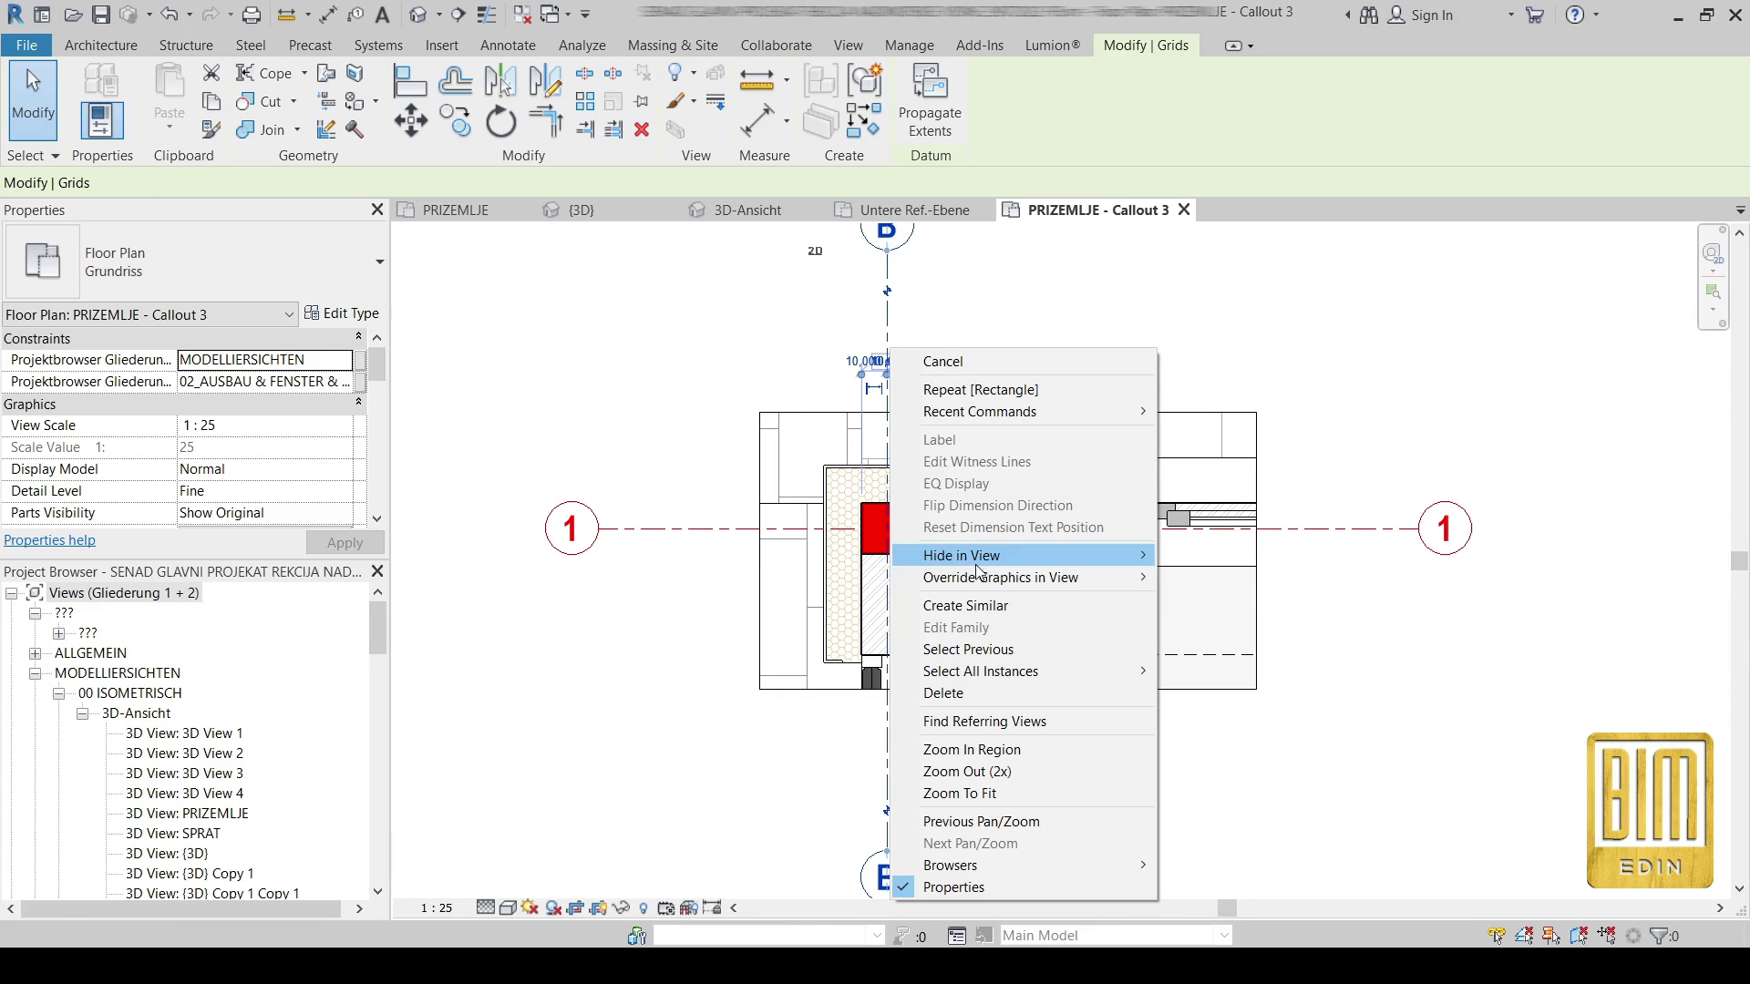
click(1218, 597)
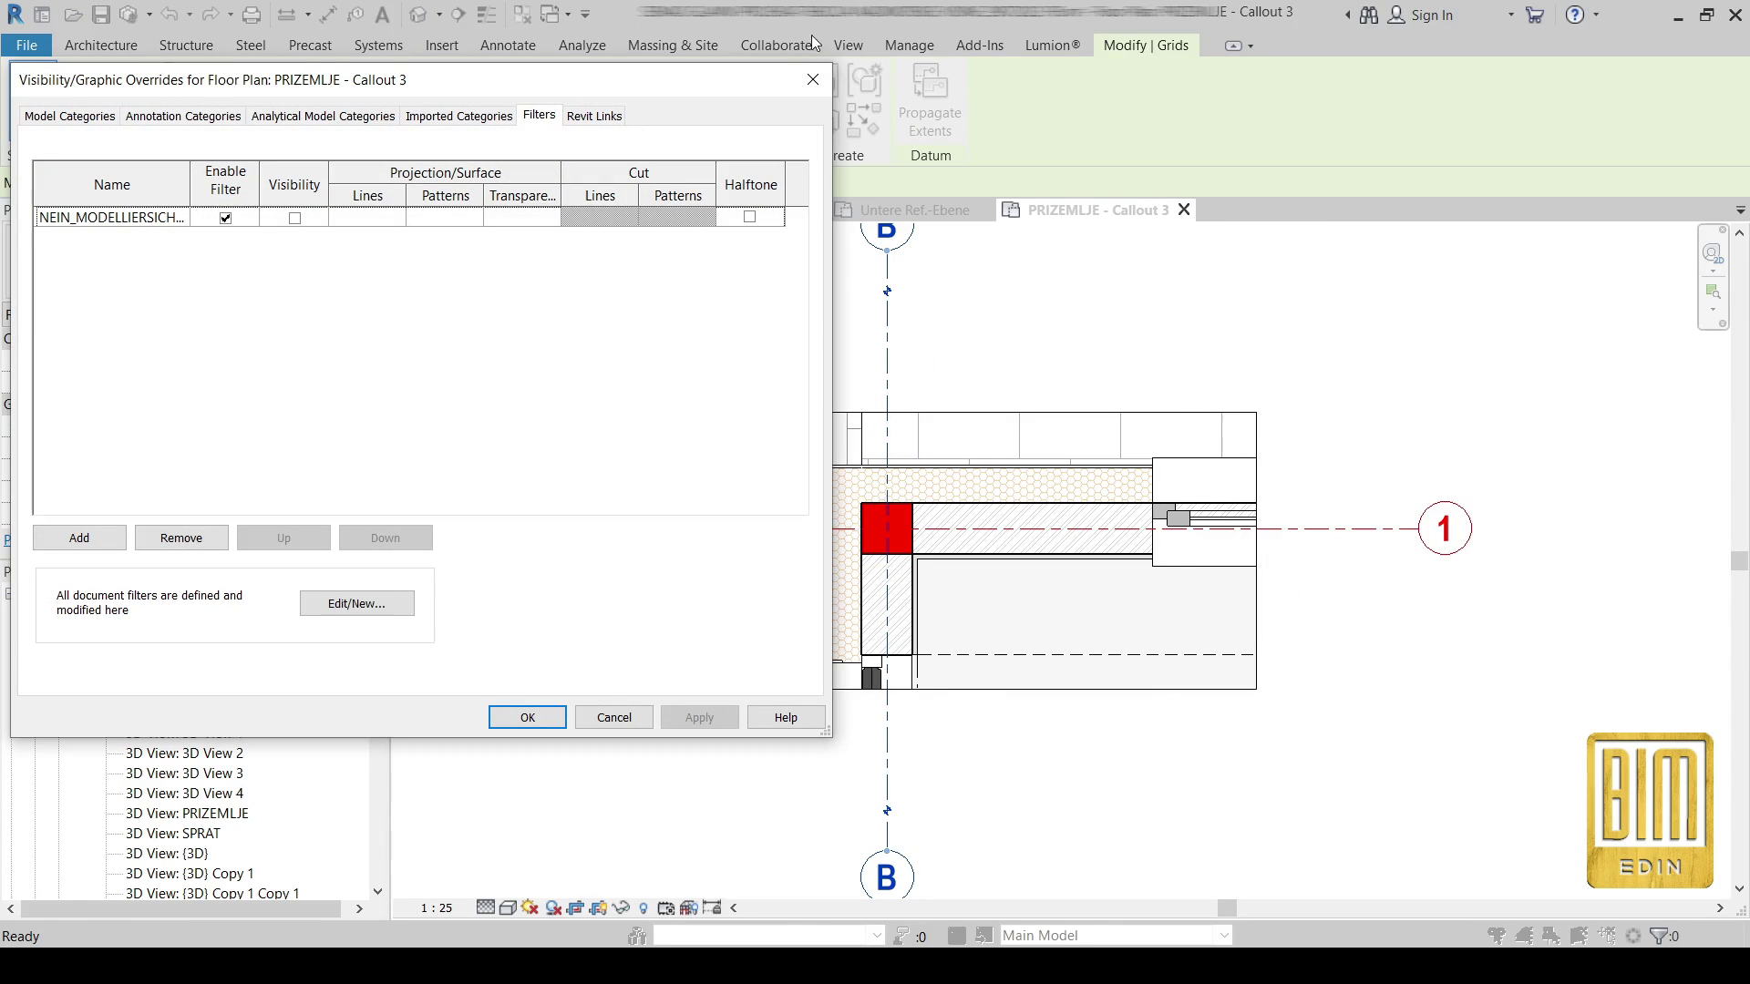
click(808, 84)
- Hide the entire grid category in the Callout 3 view
right_click(881, 321)
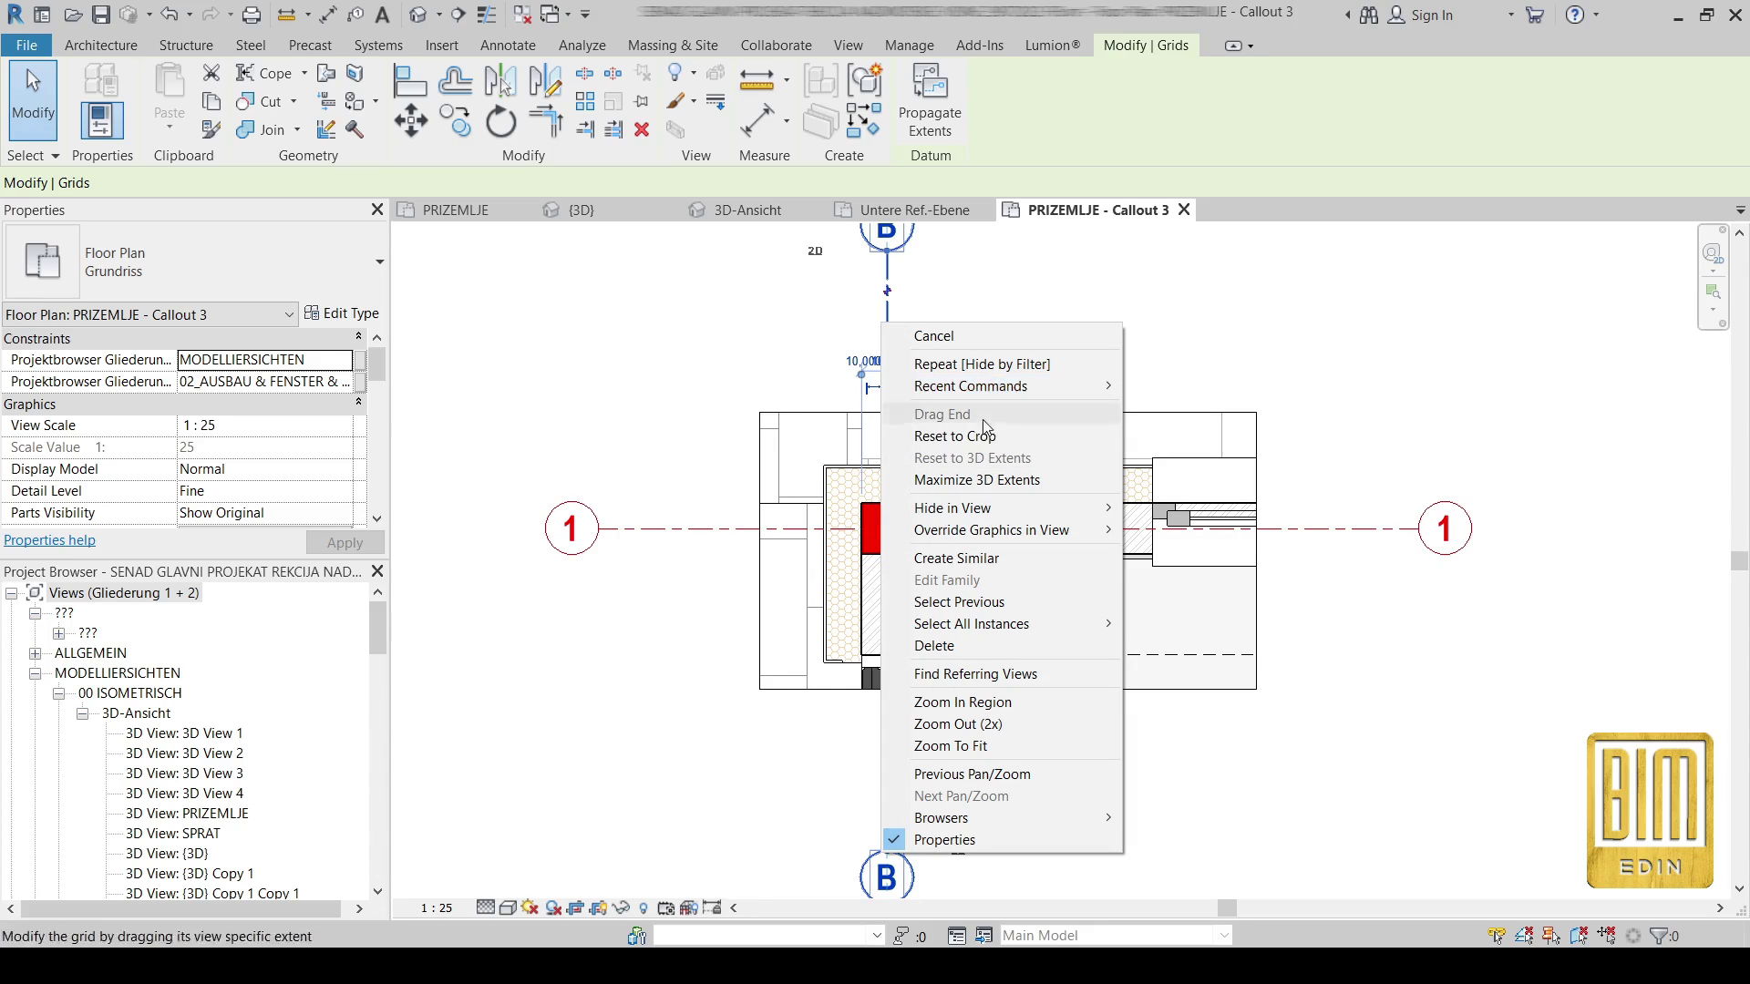
mouse_move(1015, 510)
click(1212, 531)
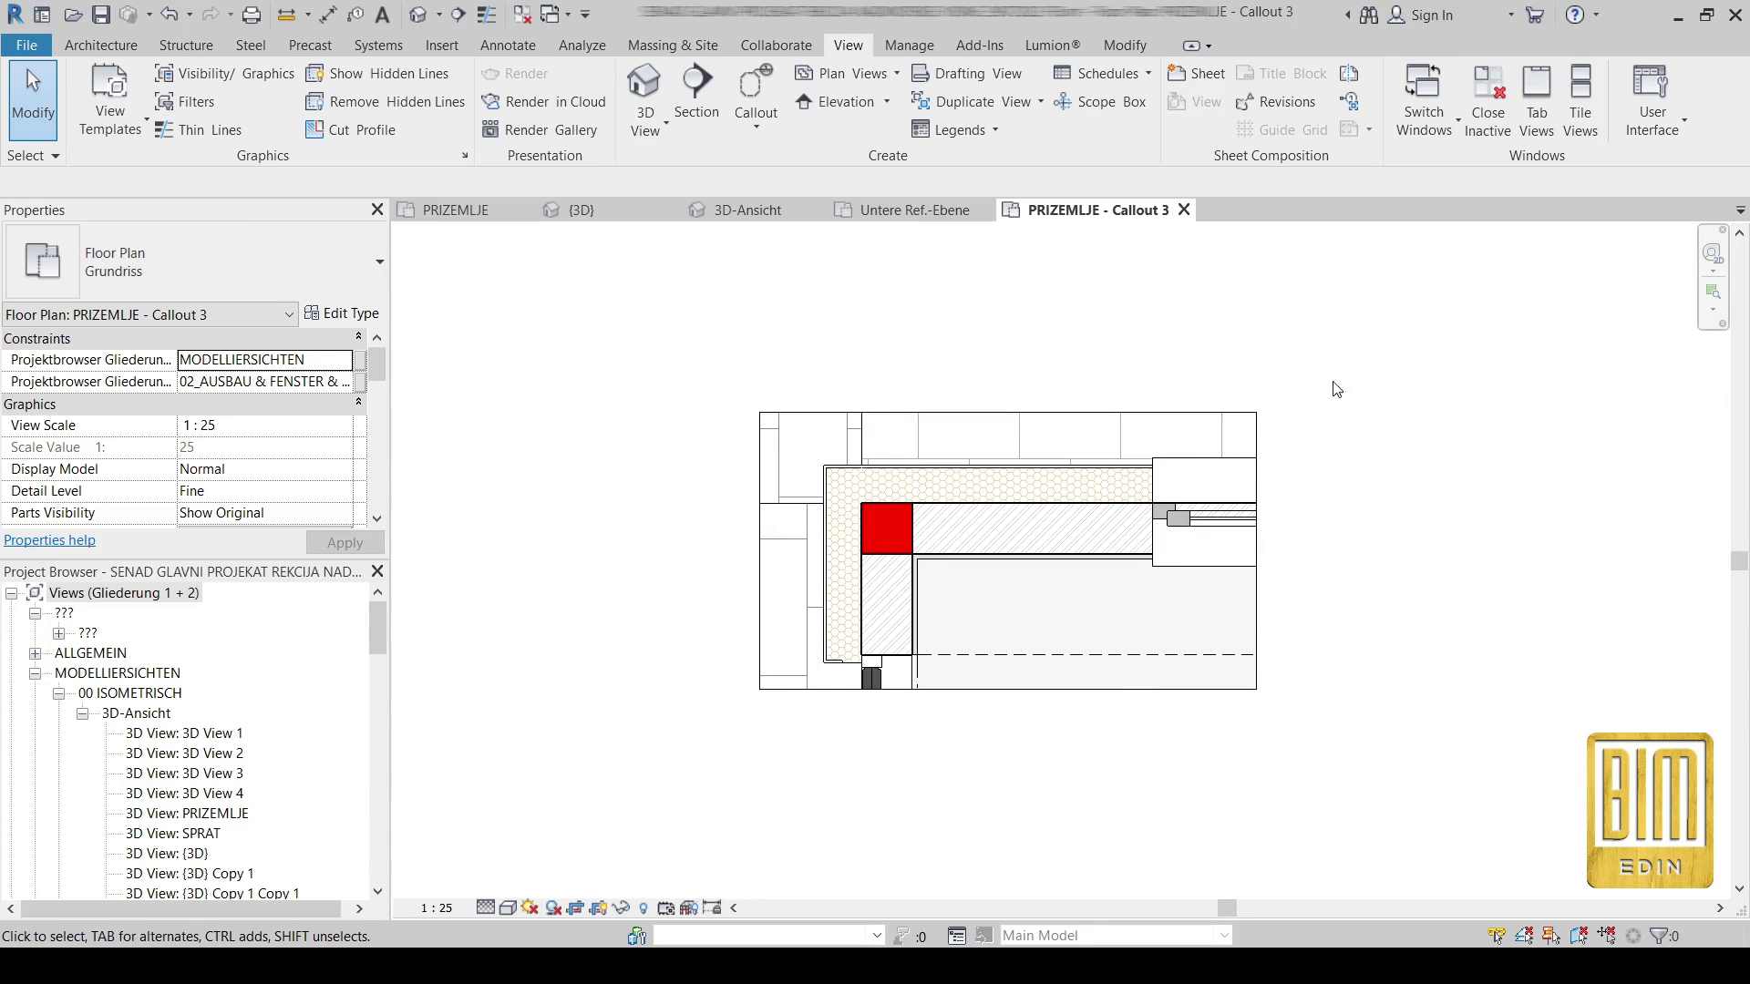
scroll(1130, 603, up, 1)
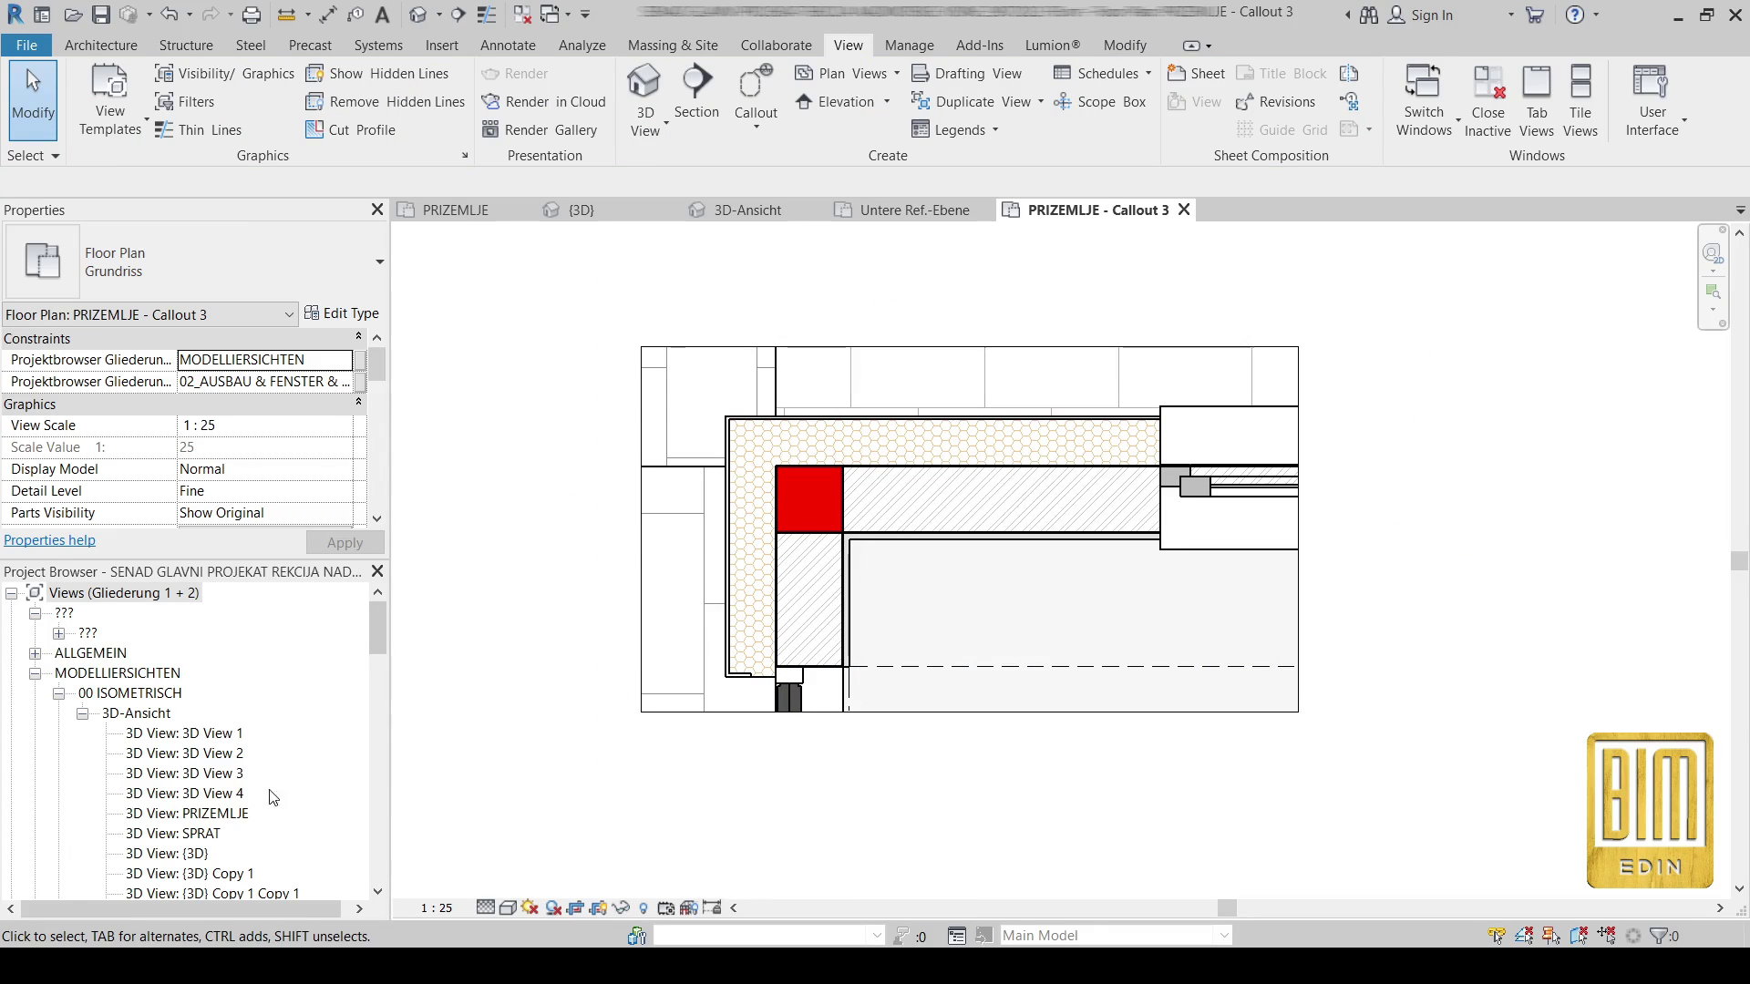
- Copy the PRIZEMLJE plan region and paste it aligned into PRIZEMLJE - Callout 3
click(483, 214)
click(996, 246)
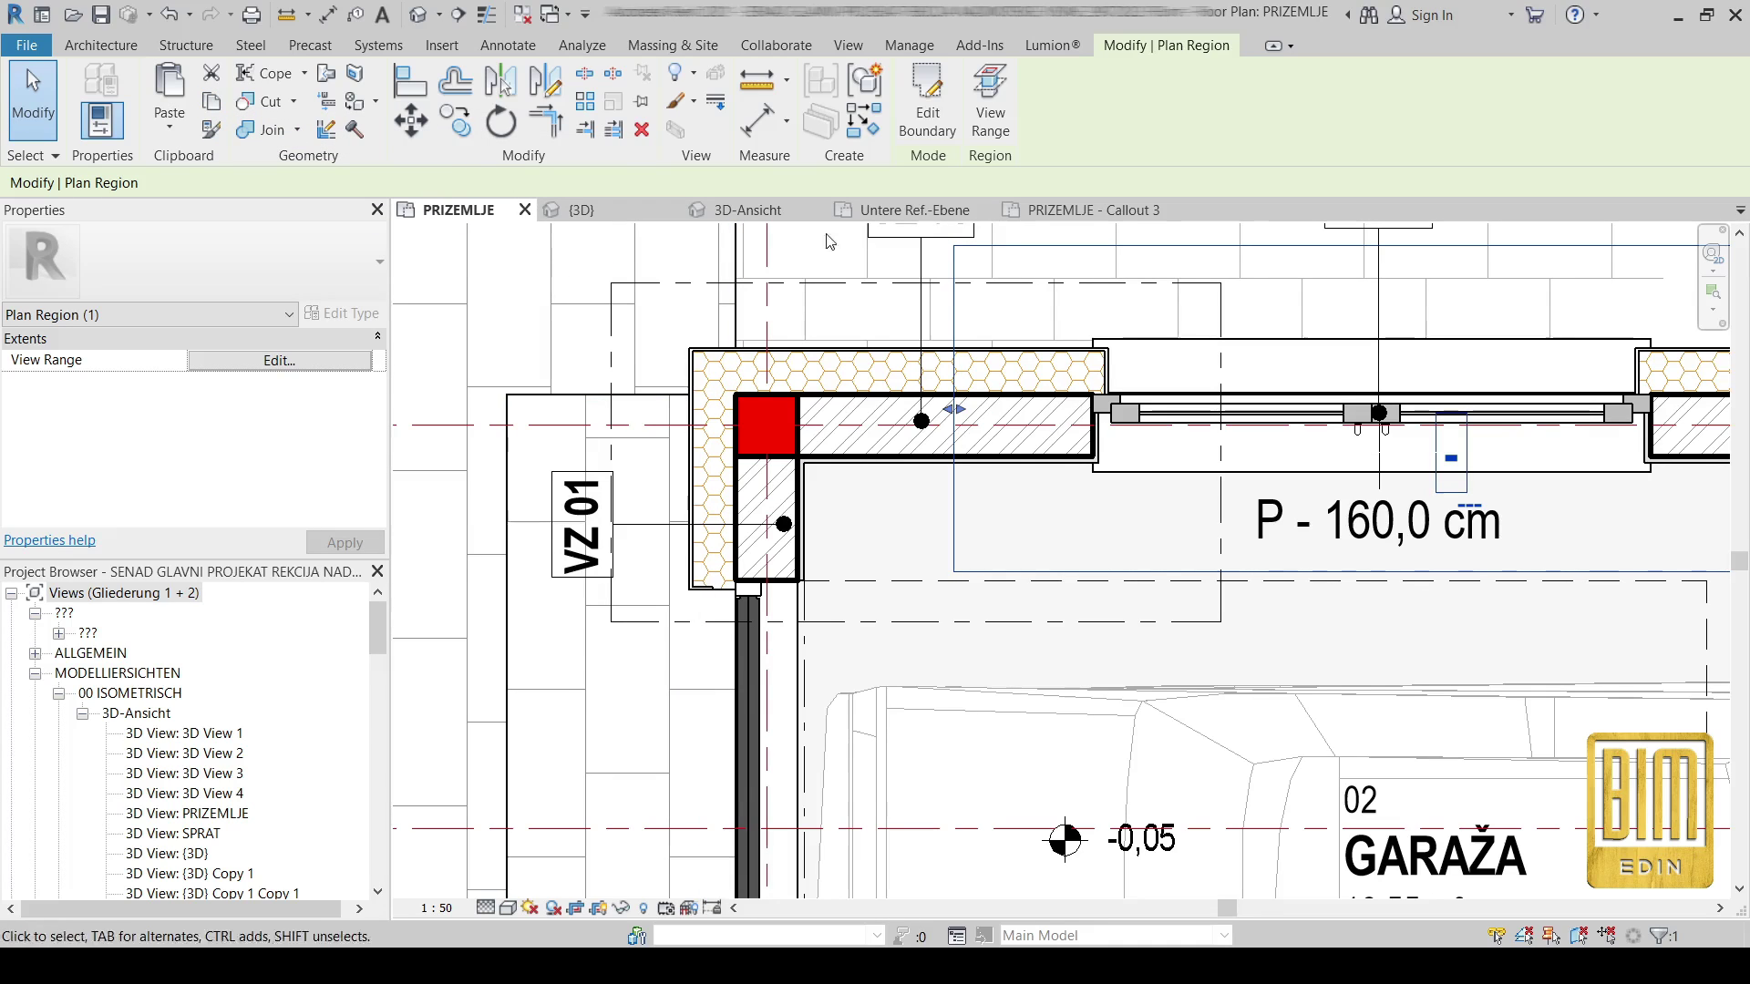
click(1085, 210)
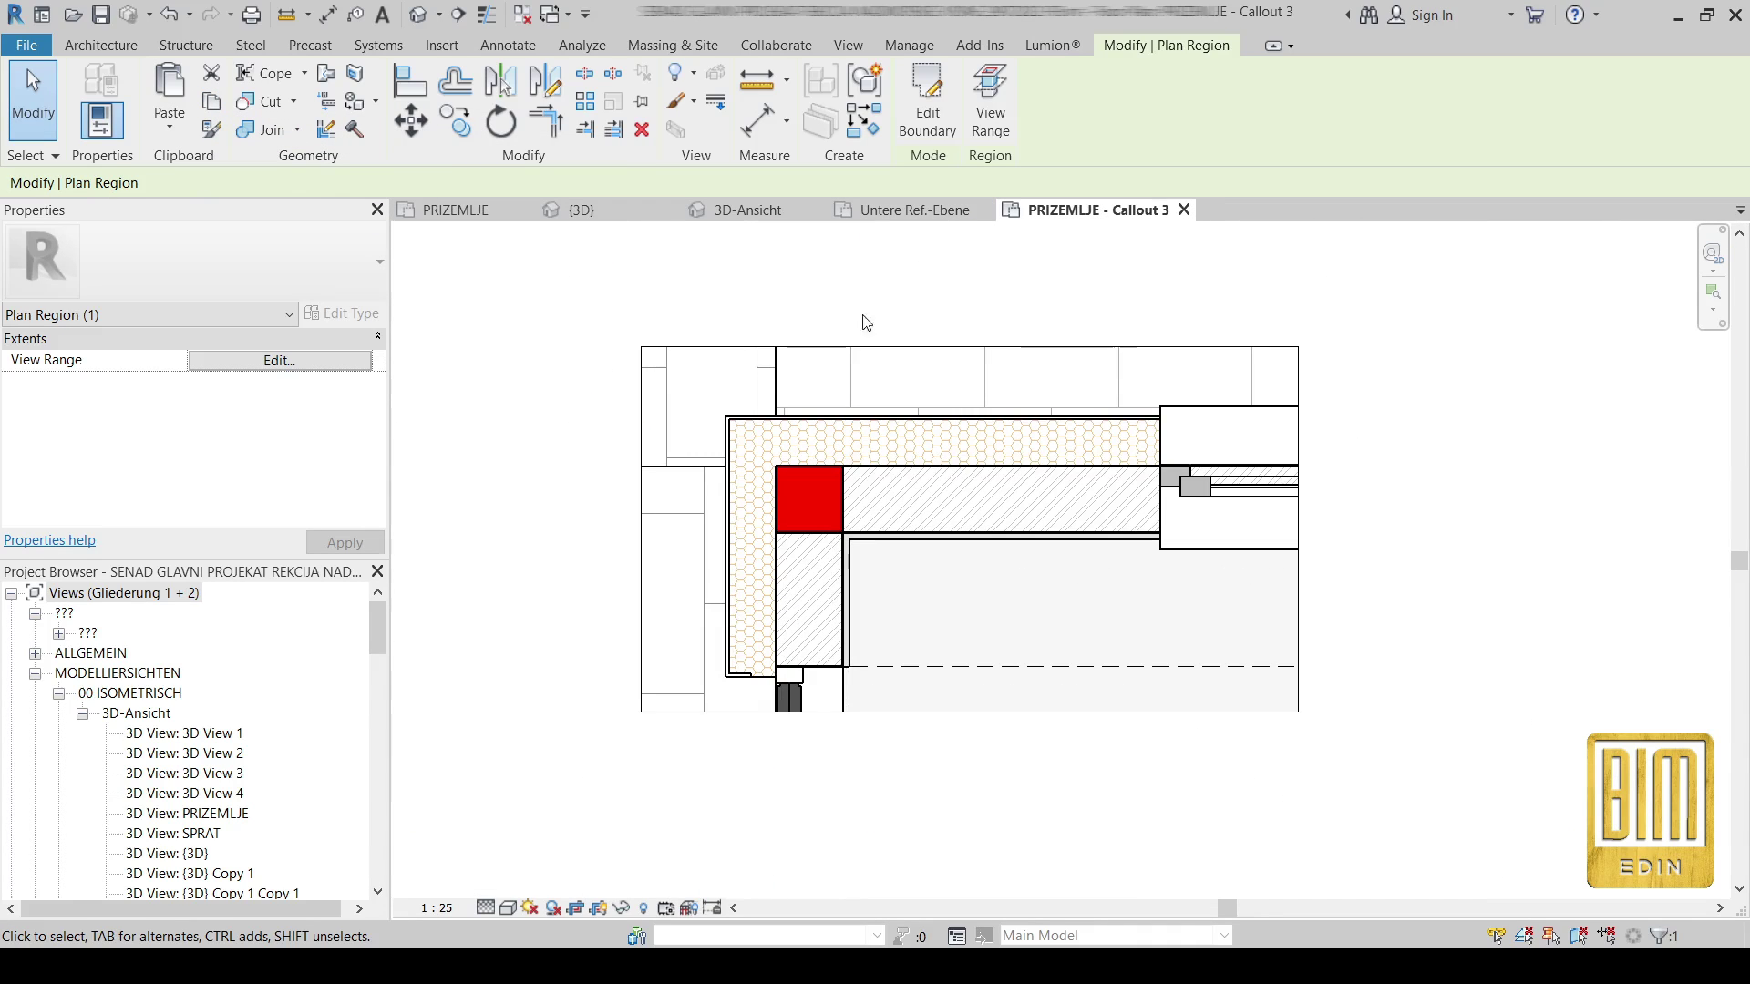
click(191, 130)
click(209, 310)
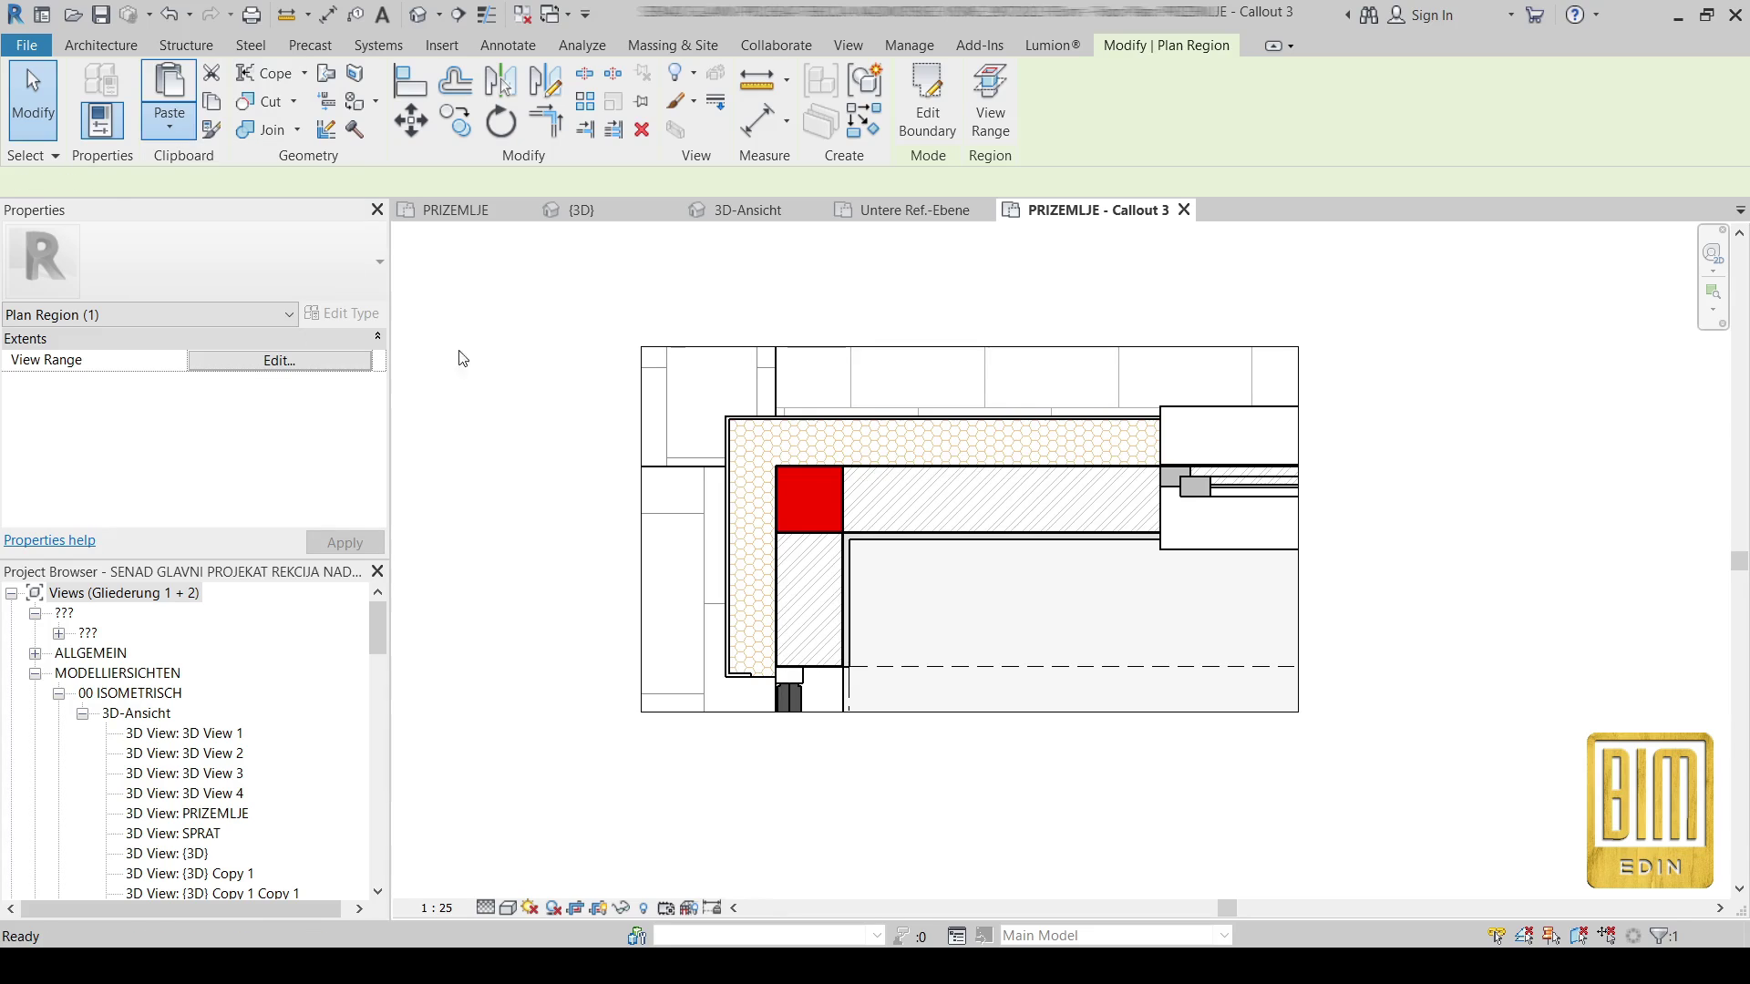
click(492, 368)
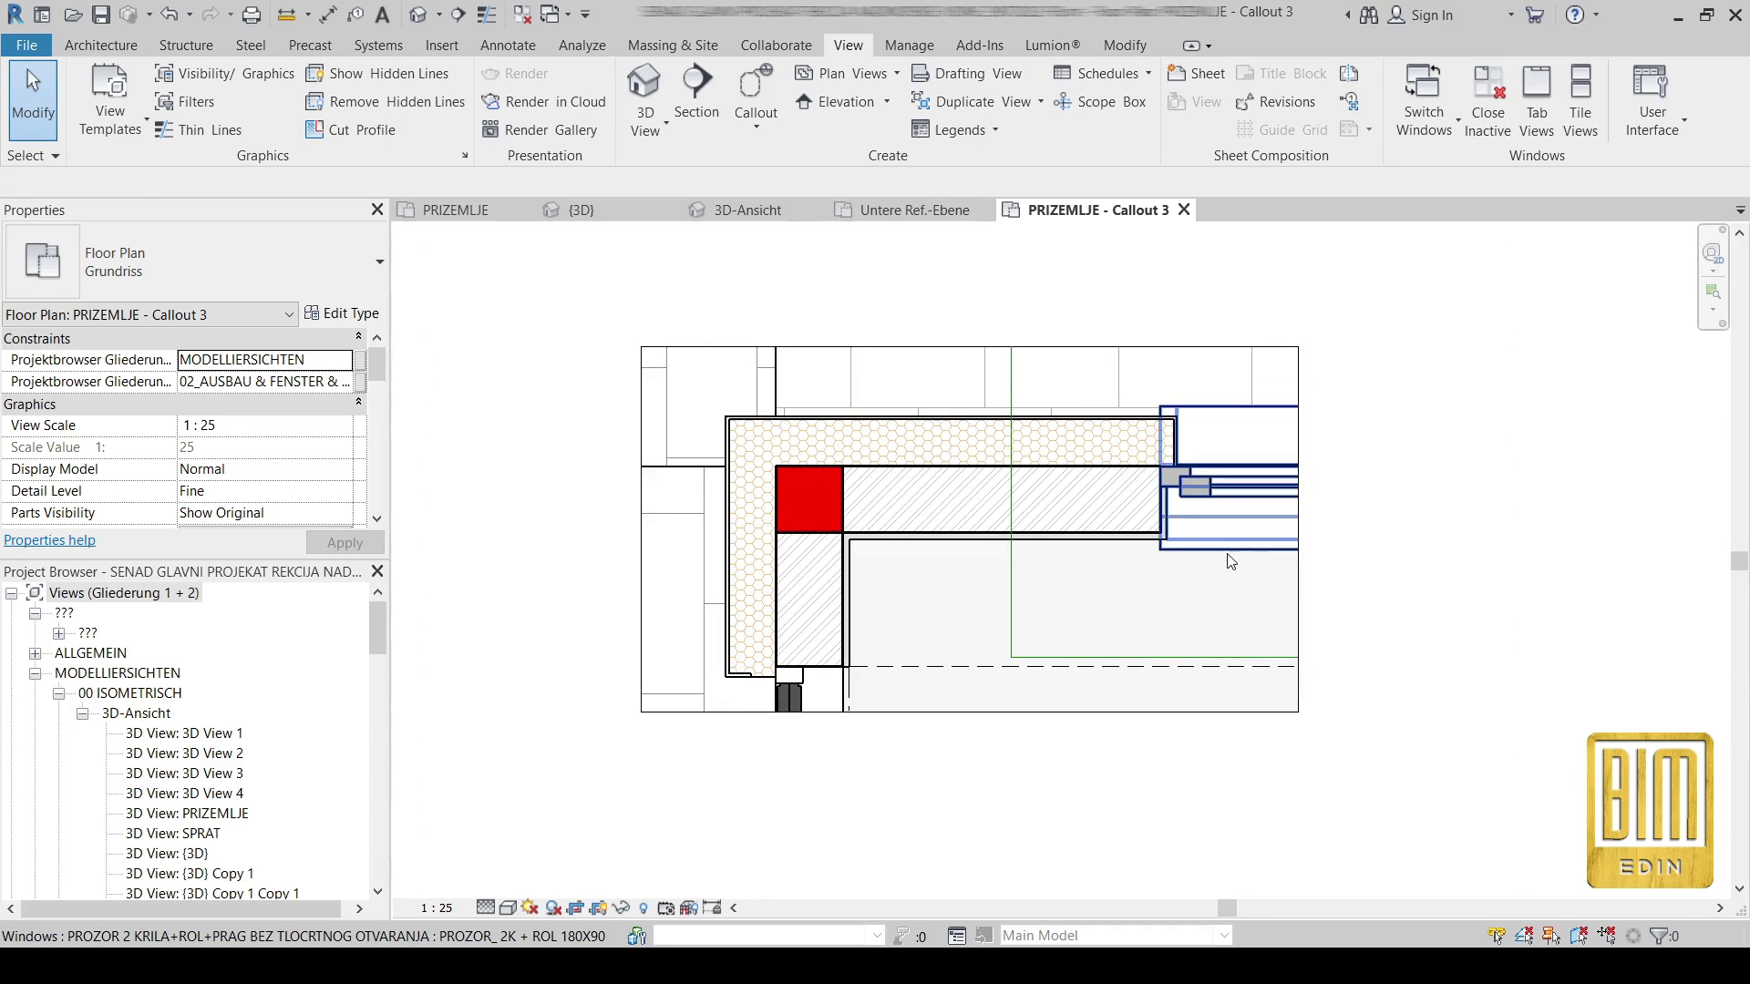
scroll(1204, 549, up, 2)
- Try view scales 1:20 and 1:50, then set the callout back to 1:25
click(437, 909)
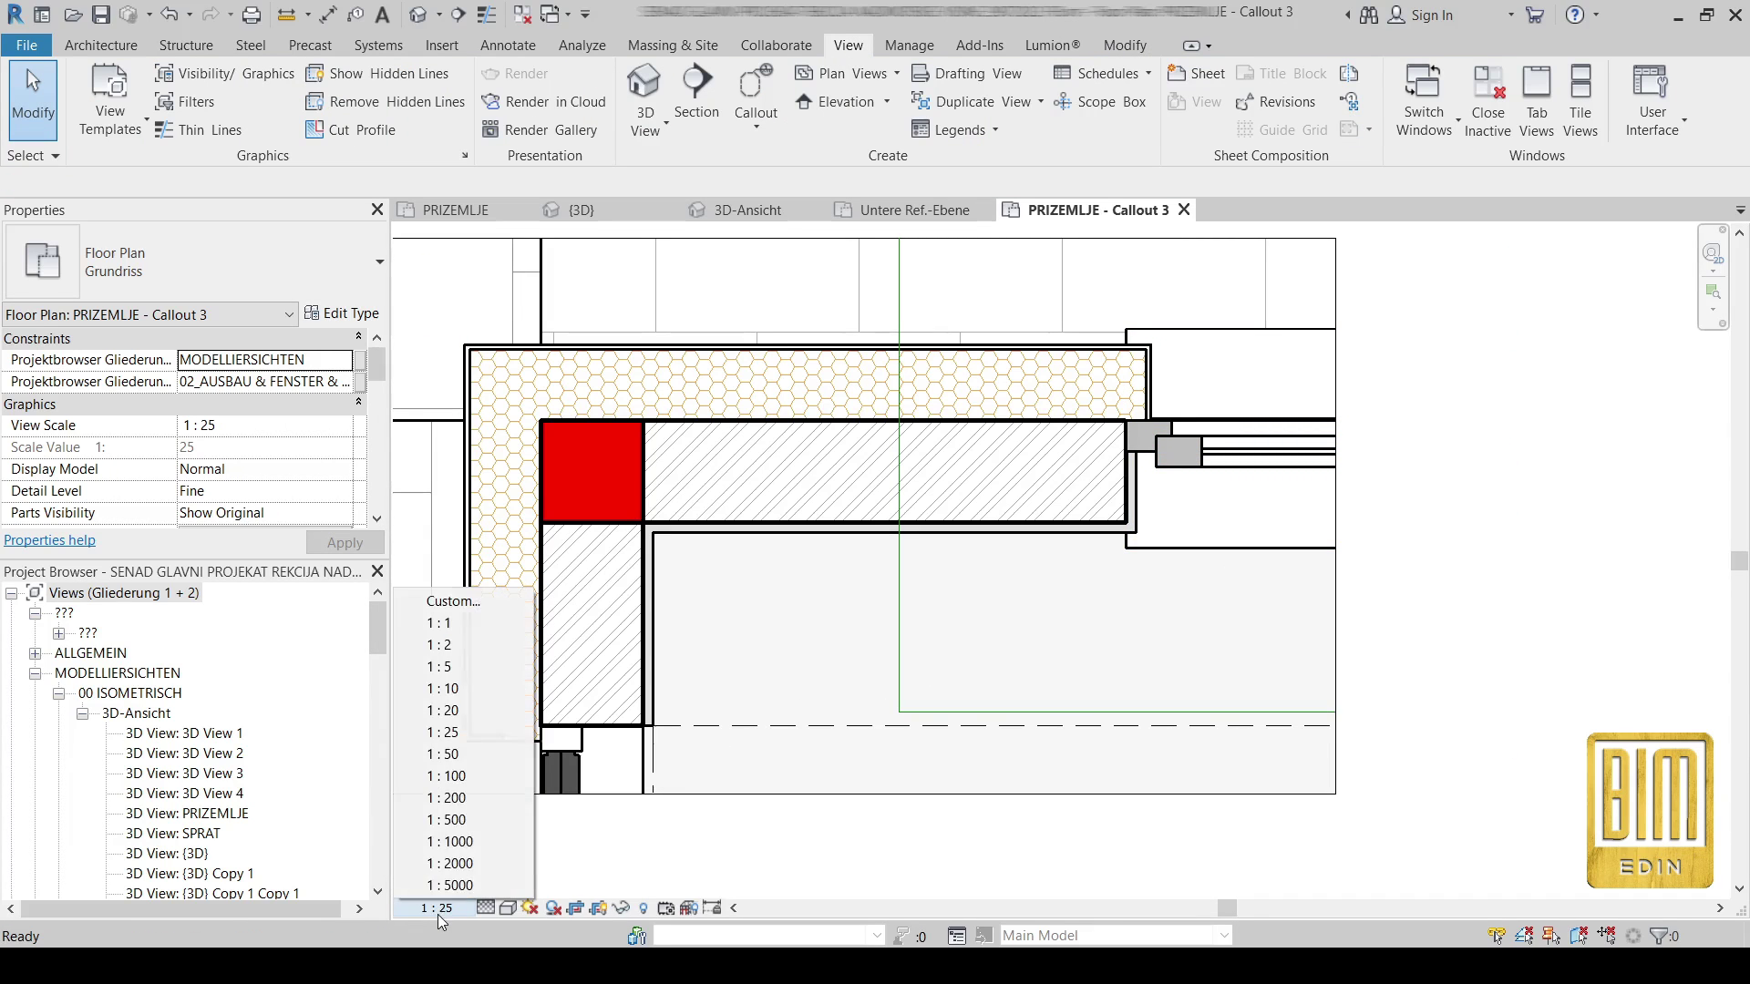
click(452, 712)
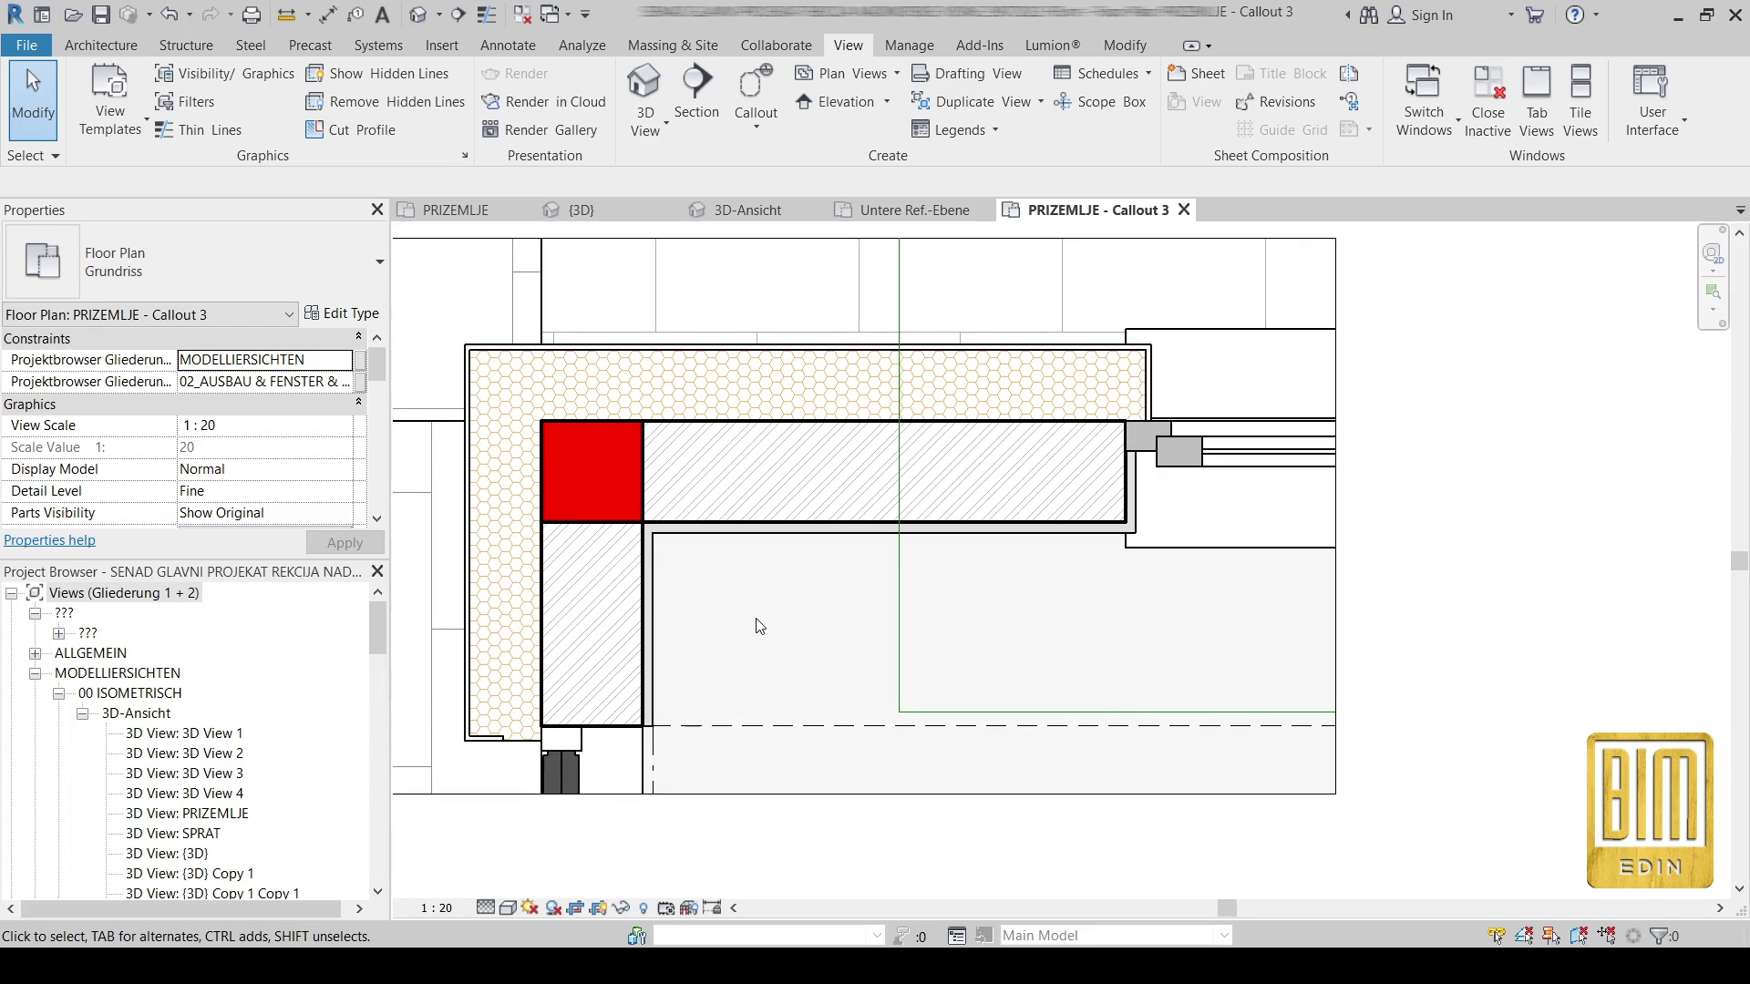
click(438, 909)
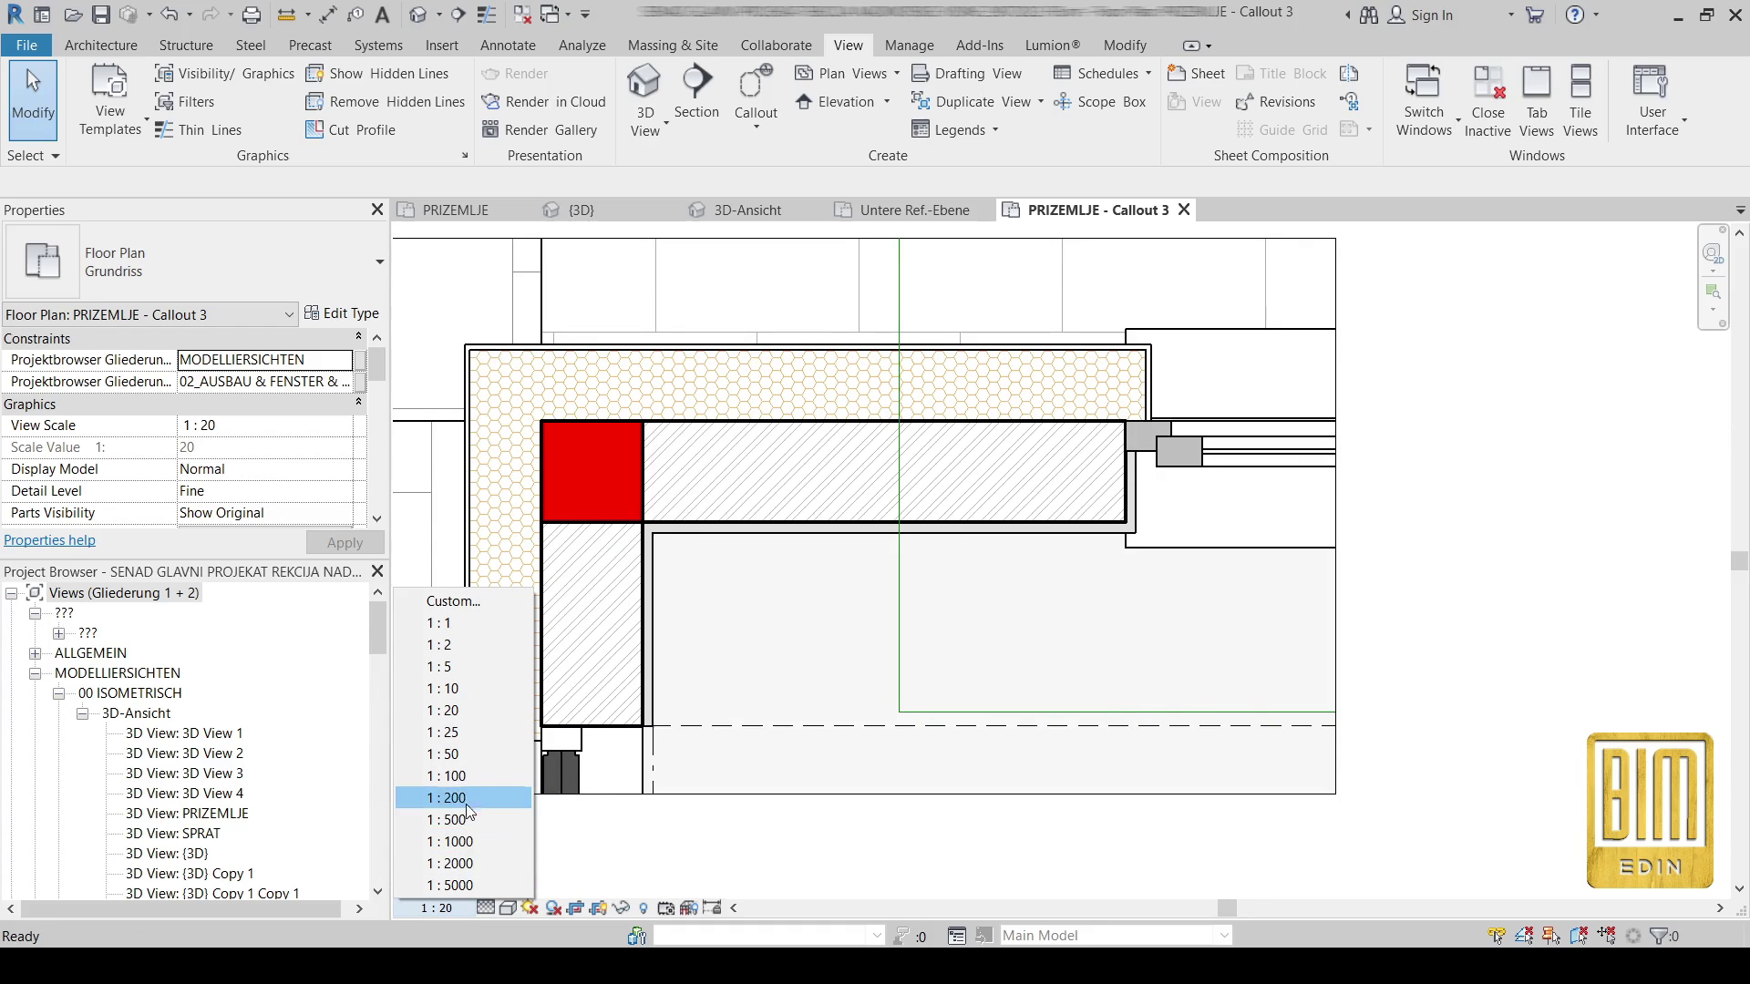
click(465, 754)
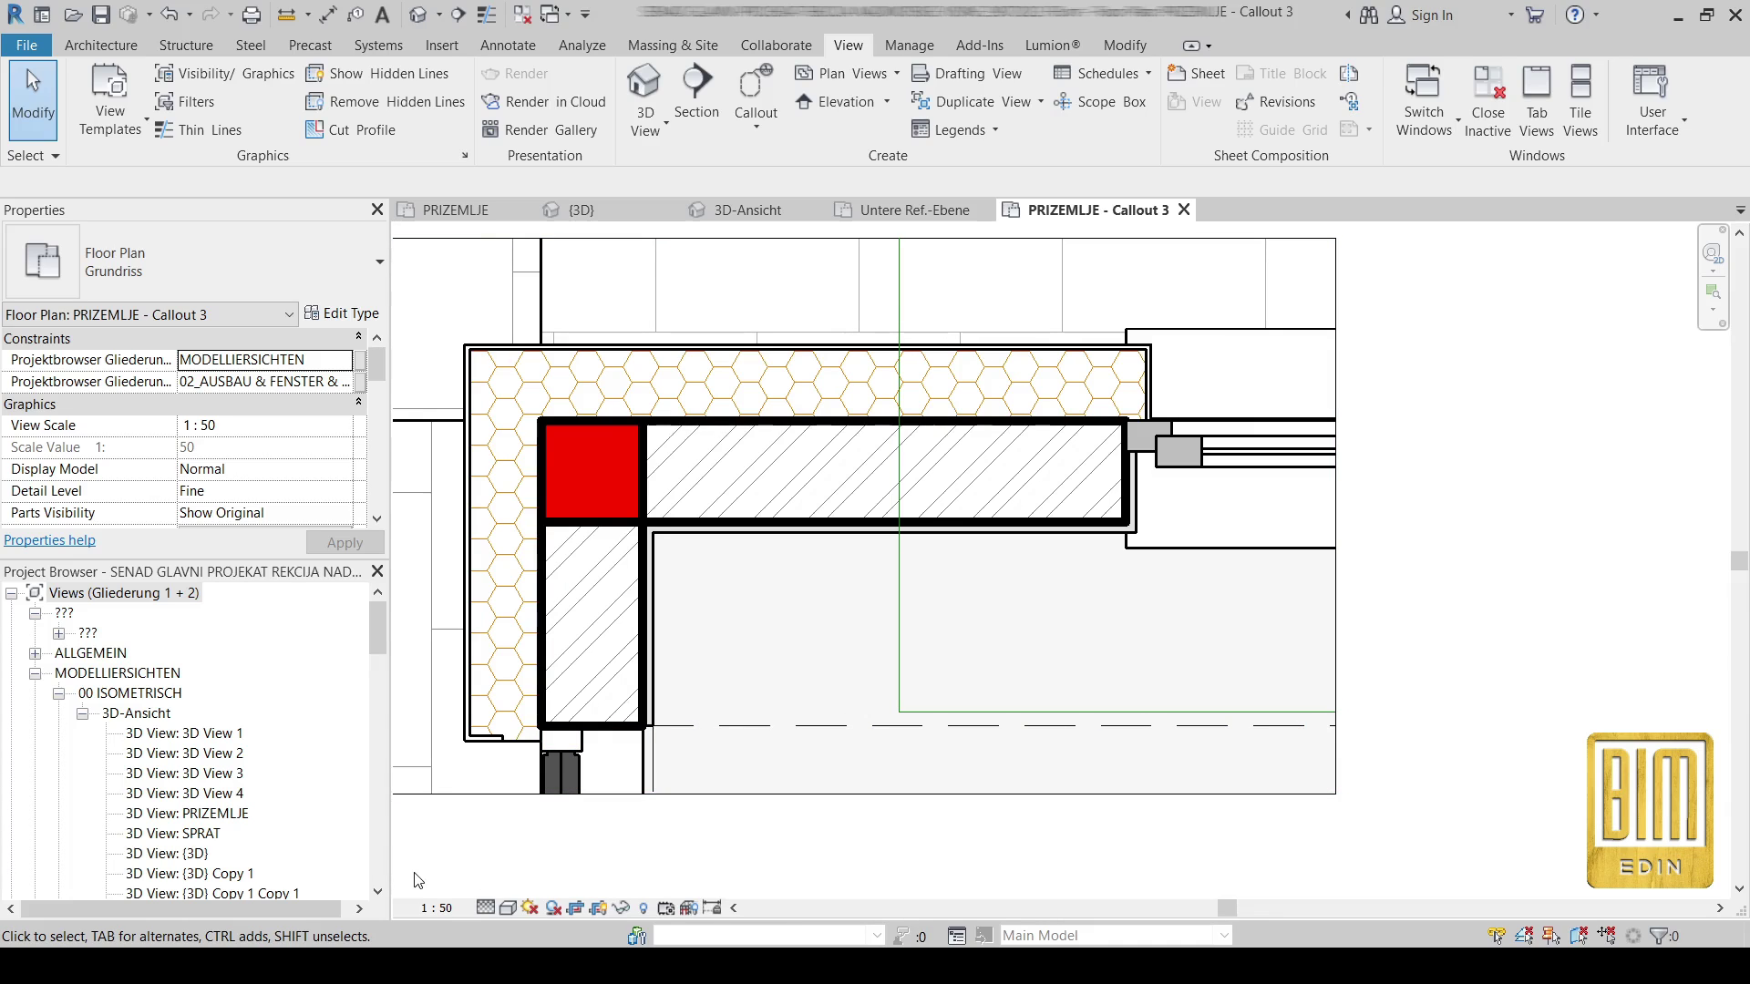
click(438, 908)
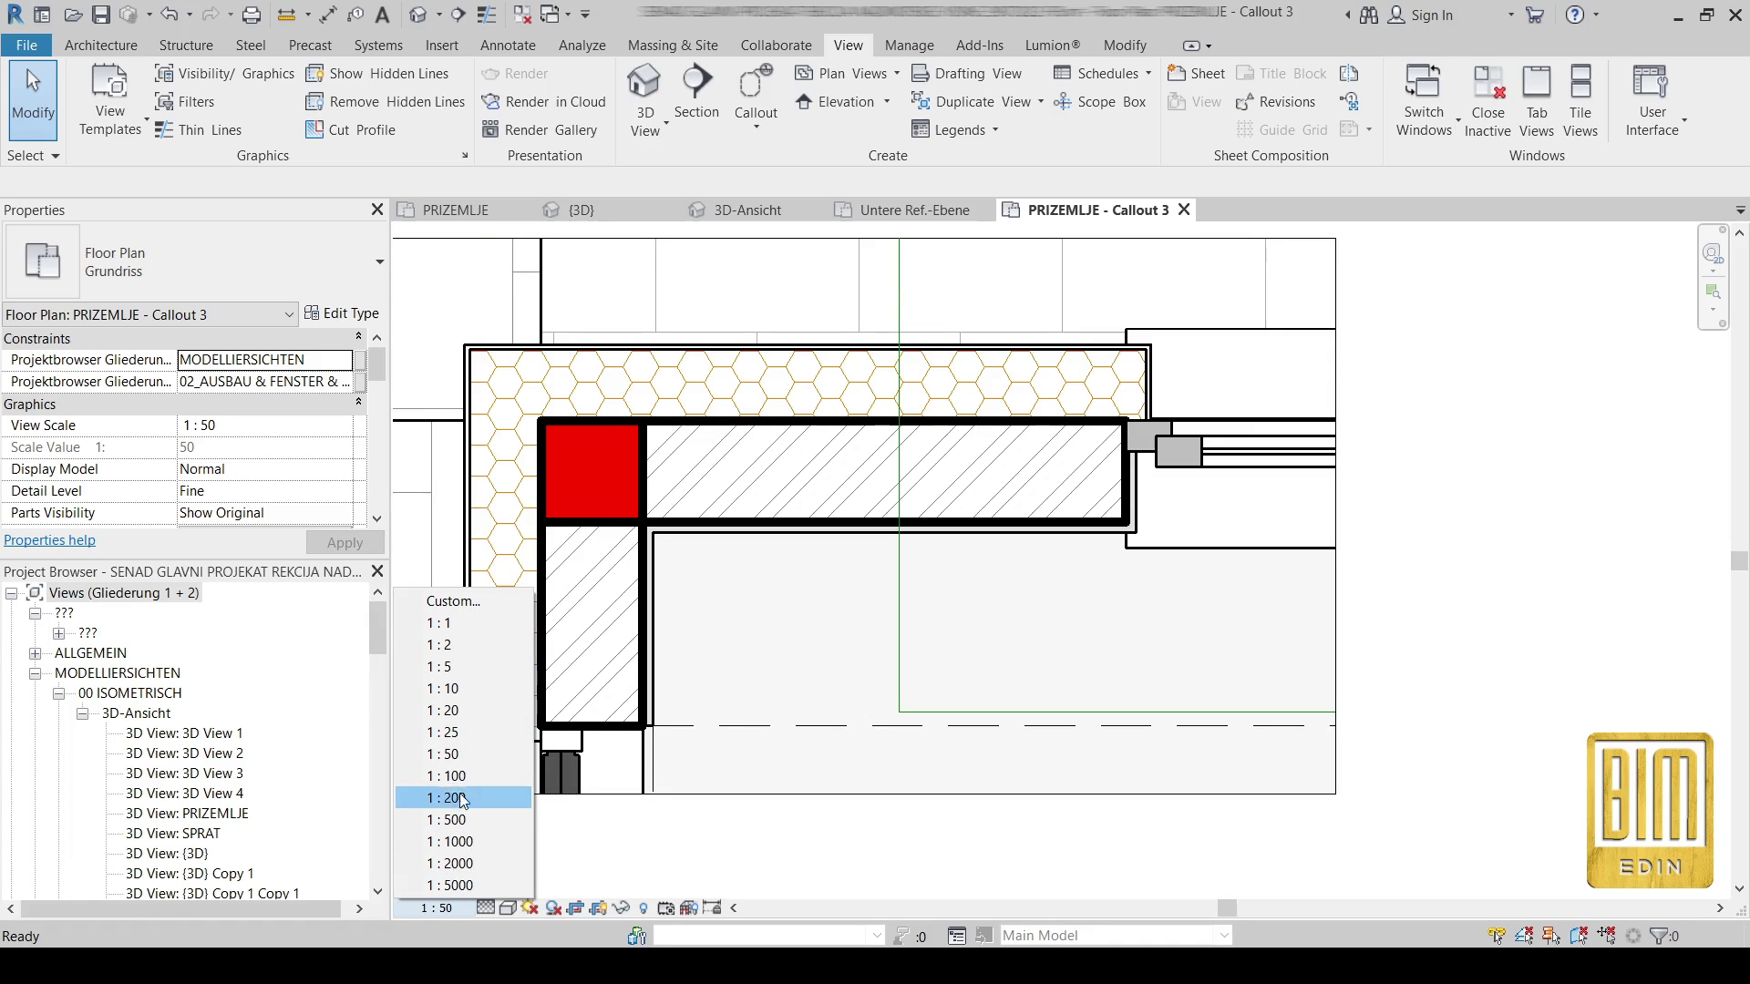
click(461, 733)
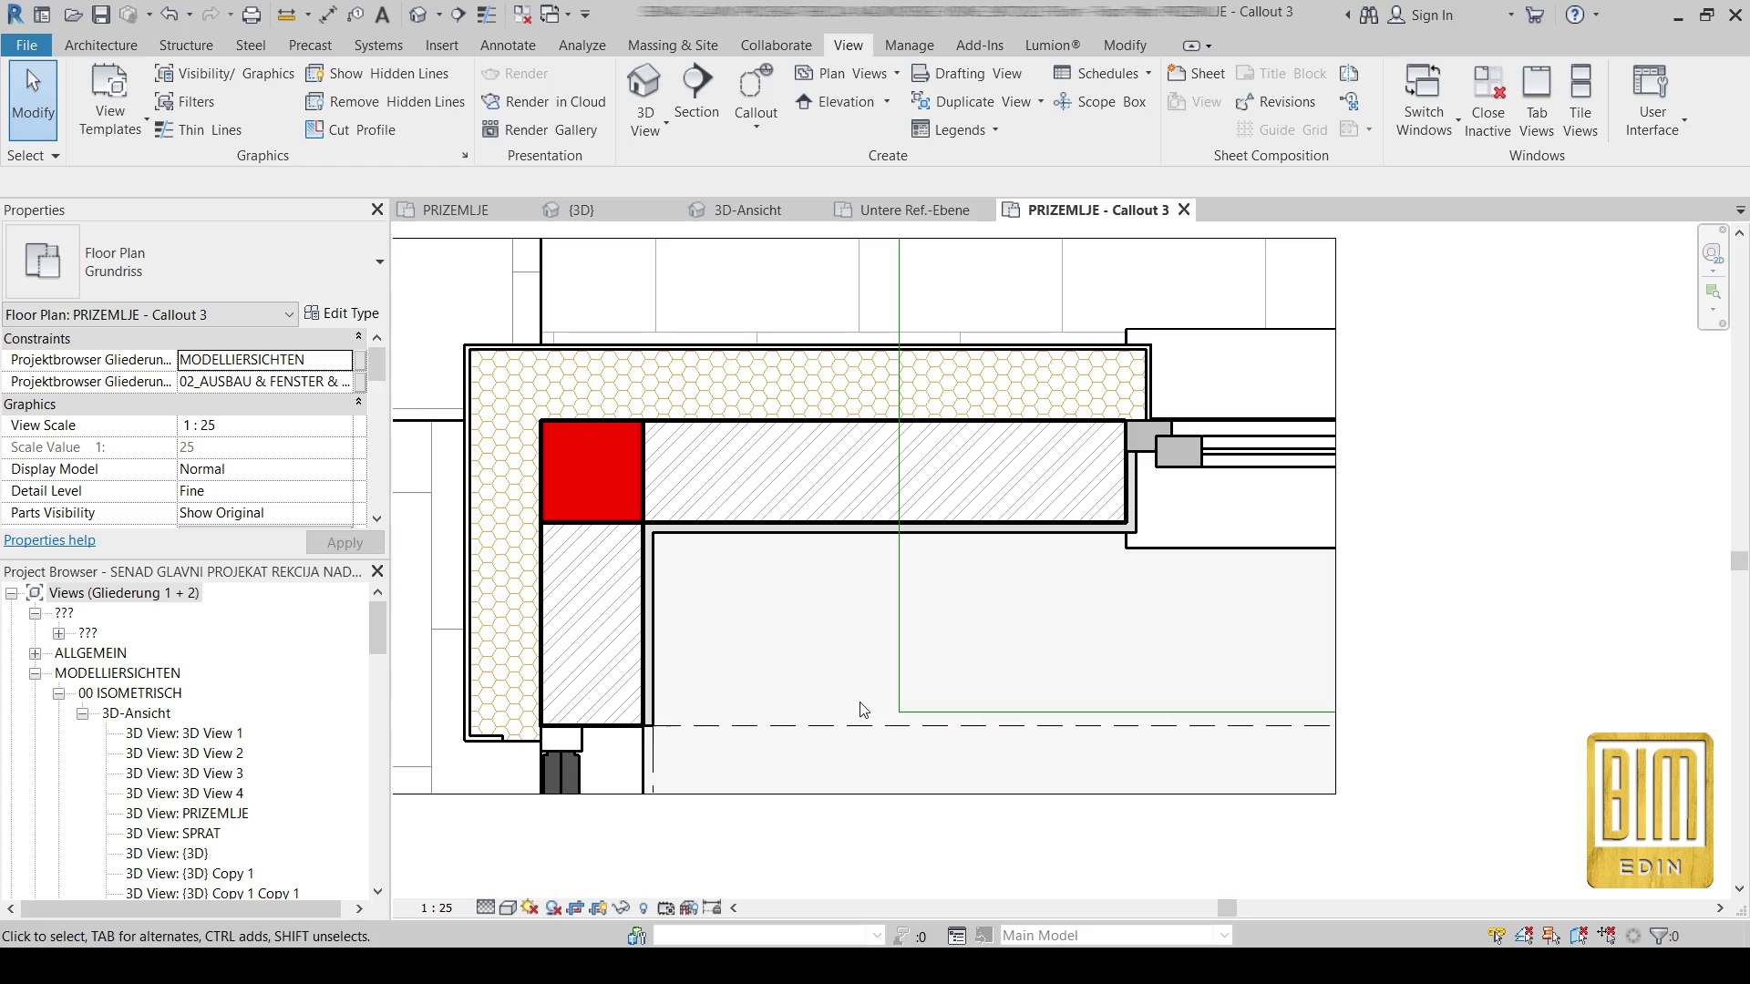
scroll(500, 513, up, 2)
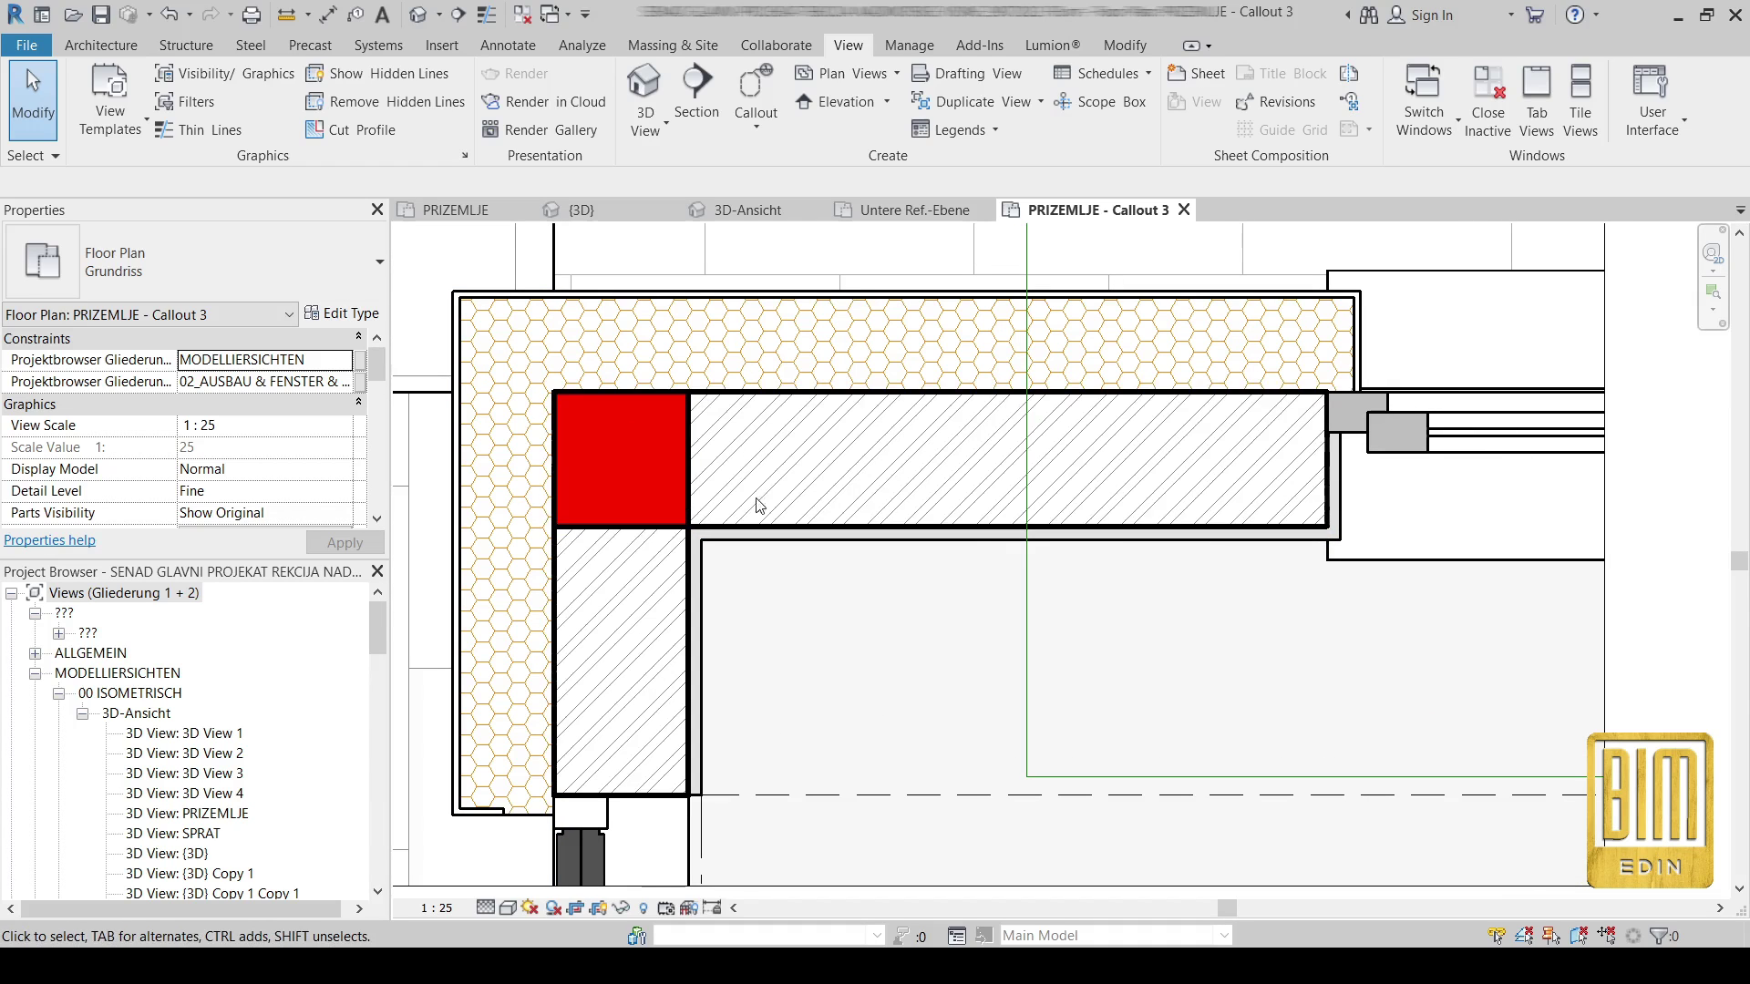
scroll(907, 599, down, 2)
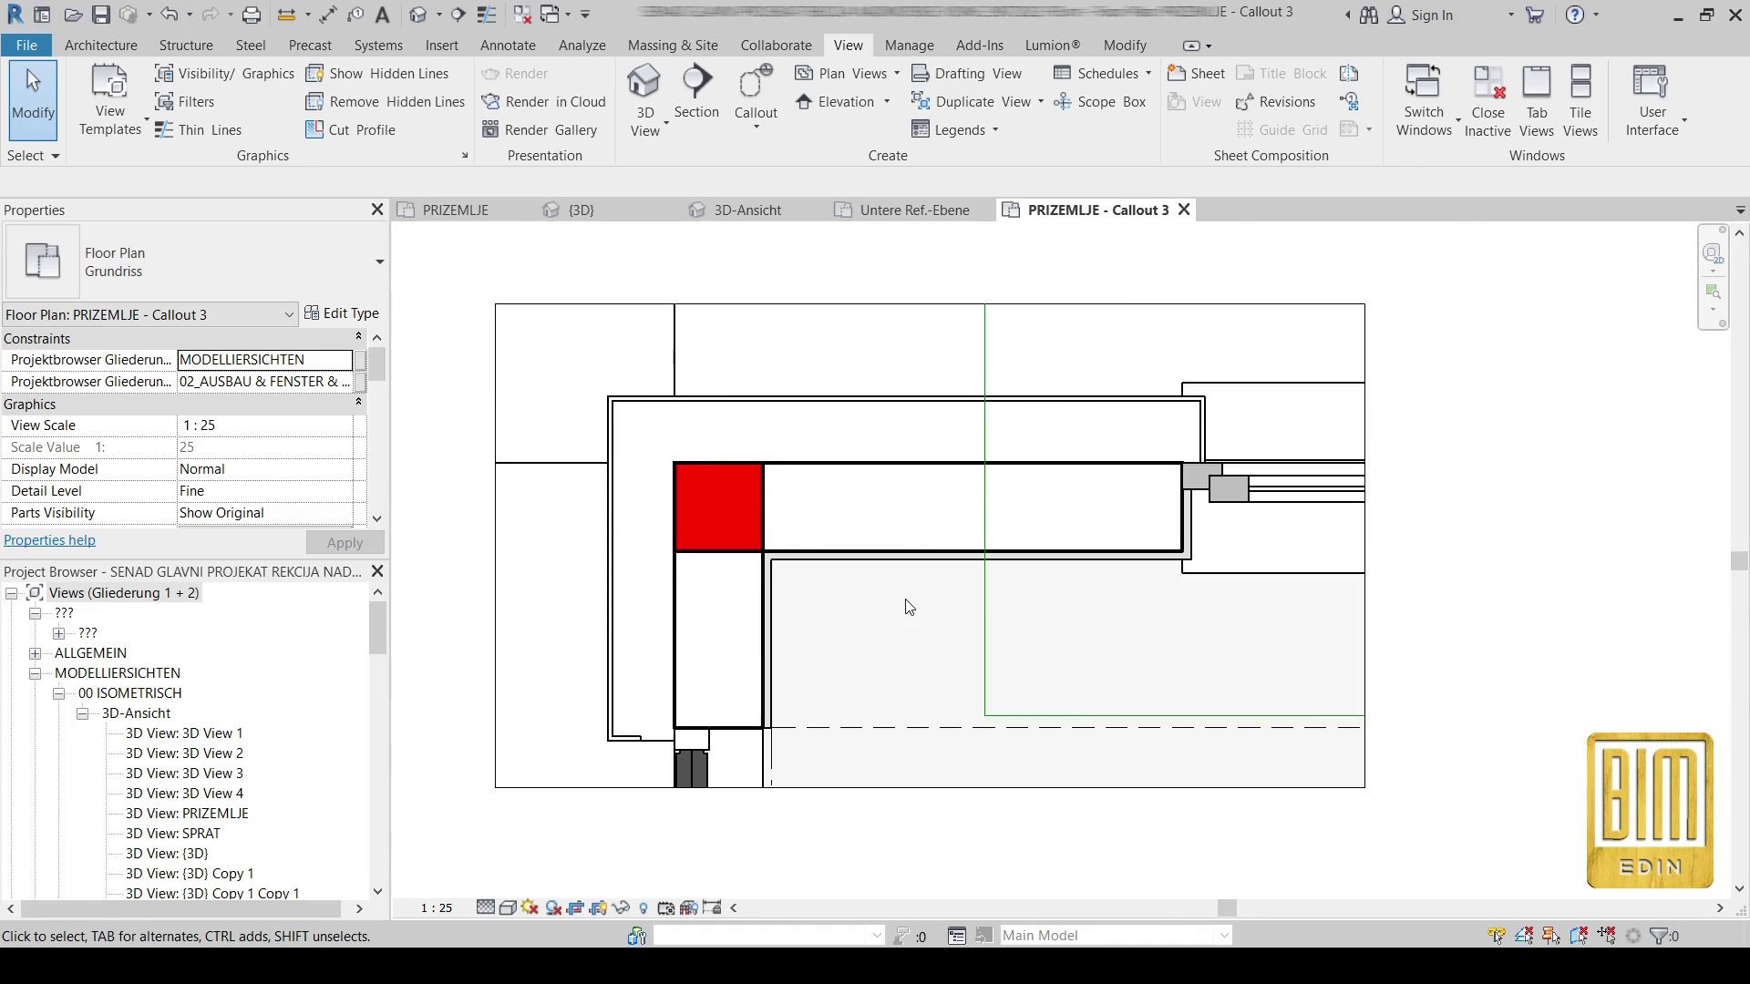
scroll(285, 709, down, 6)
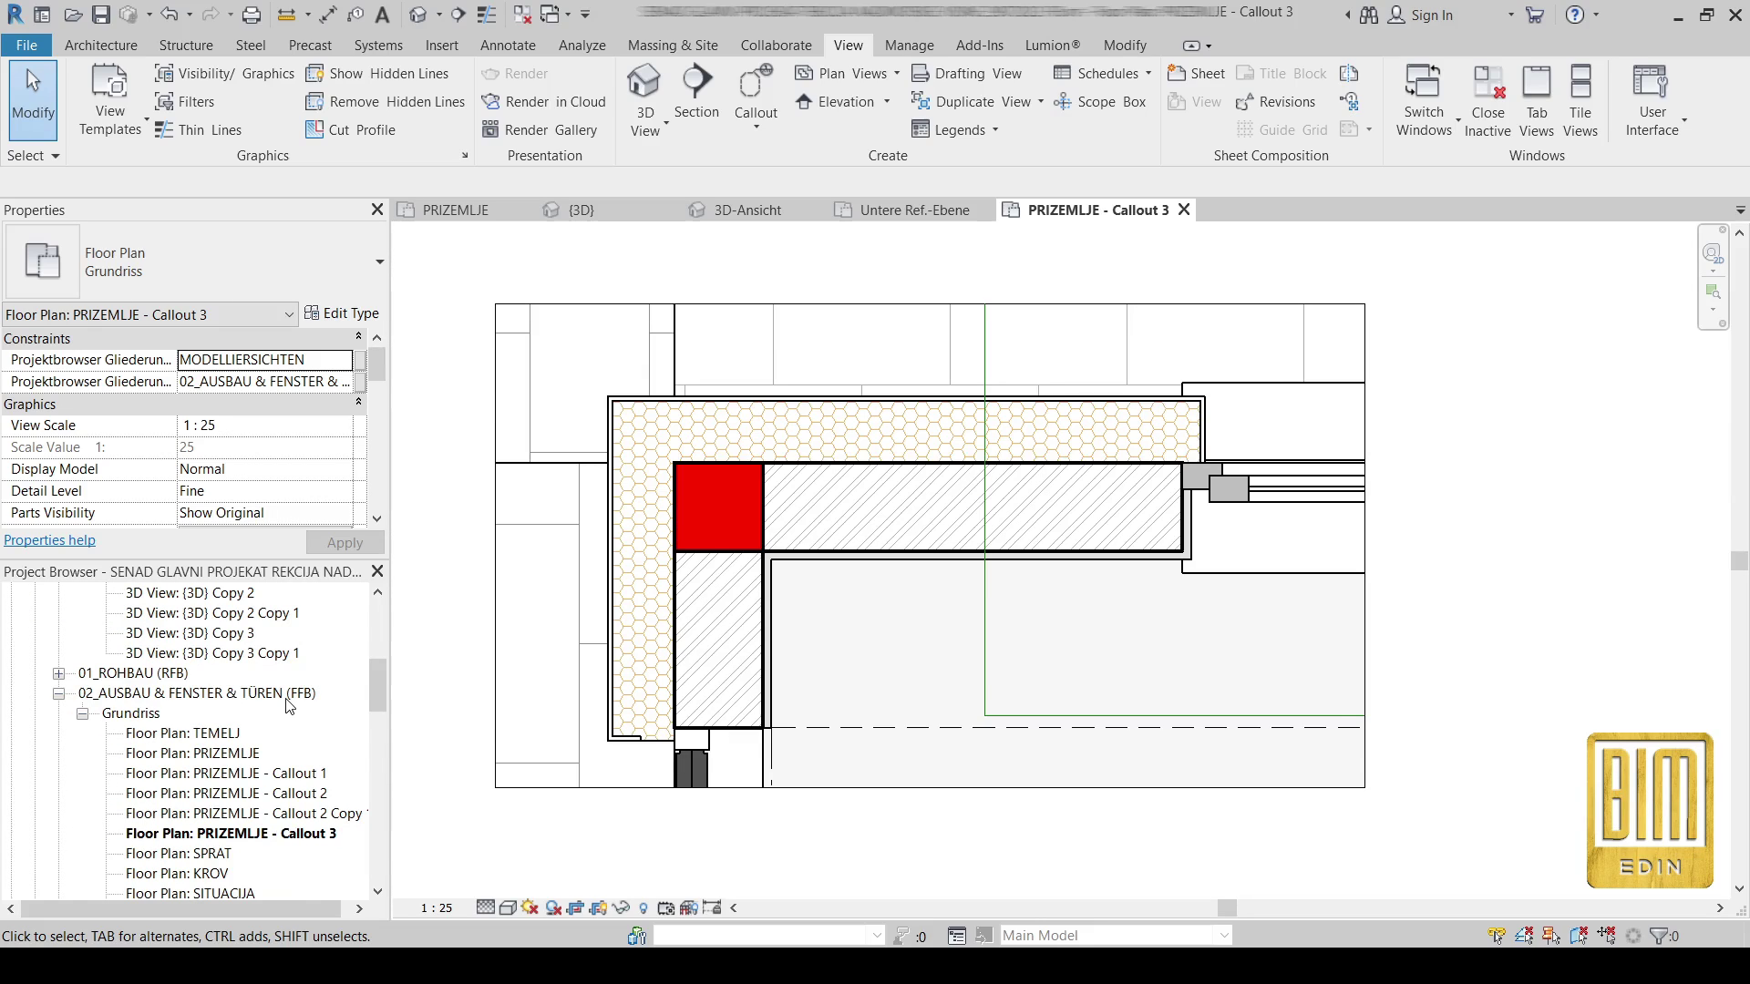
scroll(289, 706, up, 4)
scroll(265, 724, down, 5)
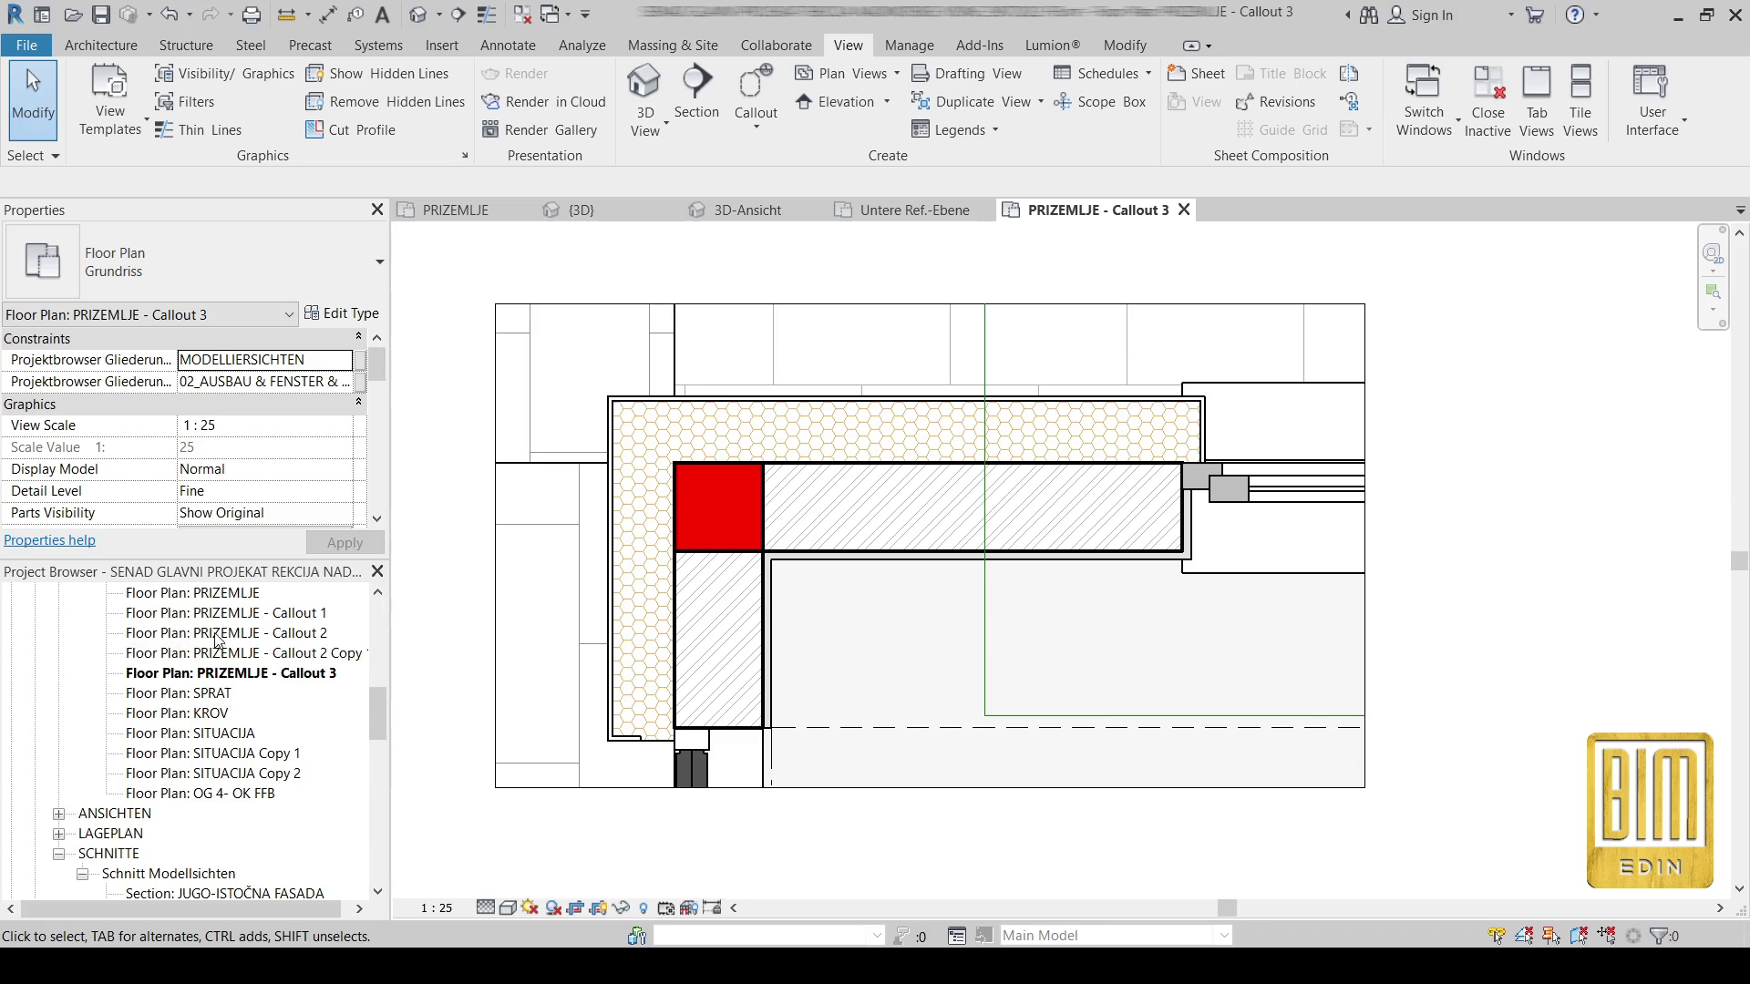
- From the PRIZEMLJE floor plan, go to the PRESJEK 2-2 section view
double_click(219, 594)
scroll(753, 446, down, 6)
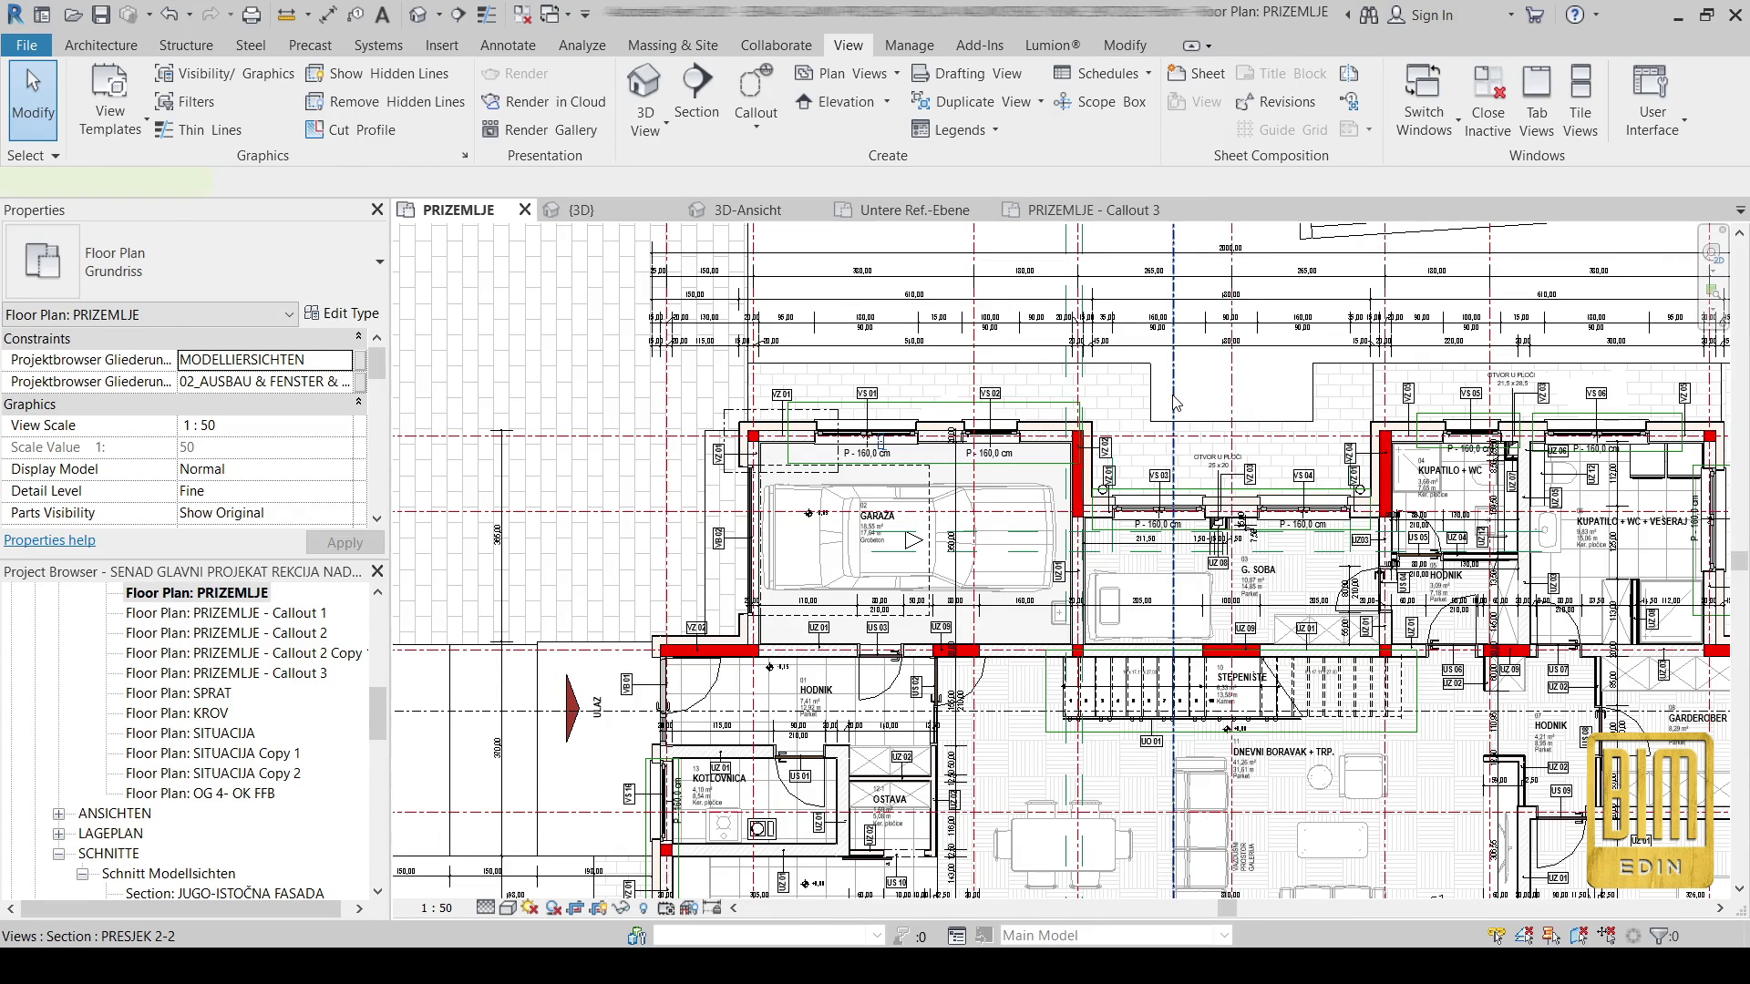
right_click(1176, 403)
click(1258, 509)
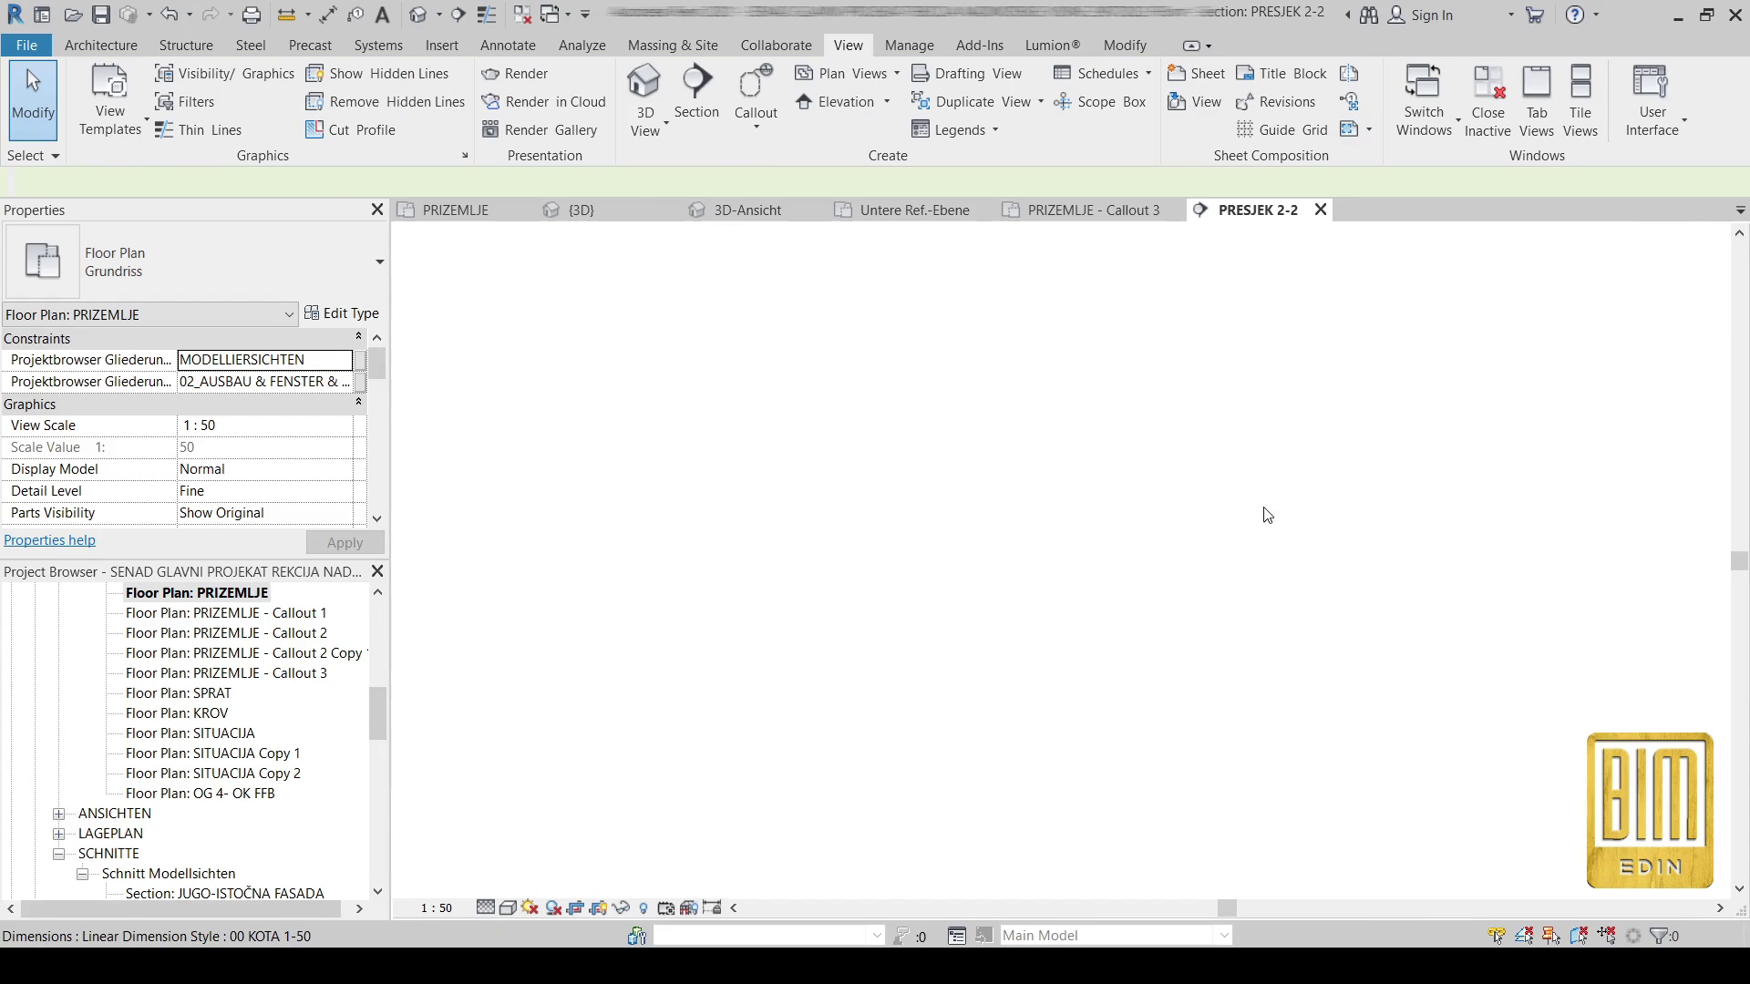
scroll(1076, 540, up, 6)
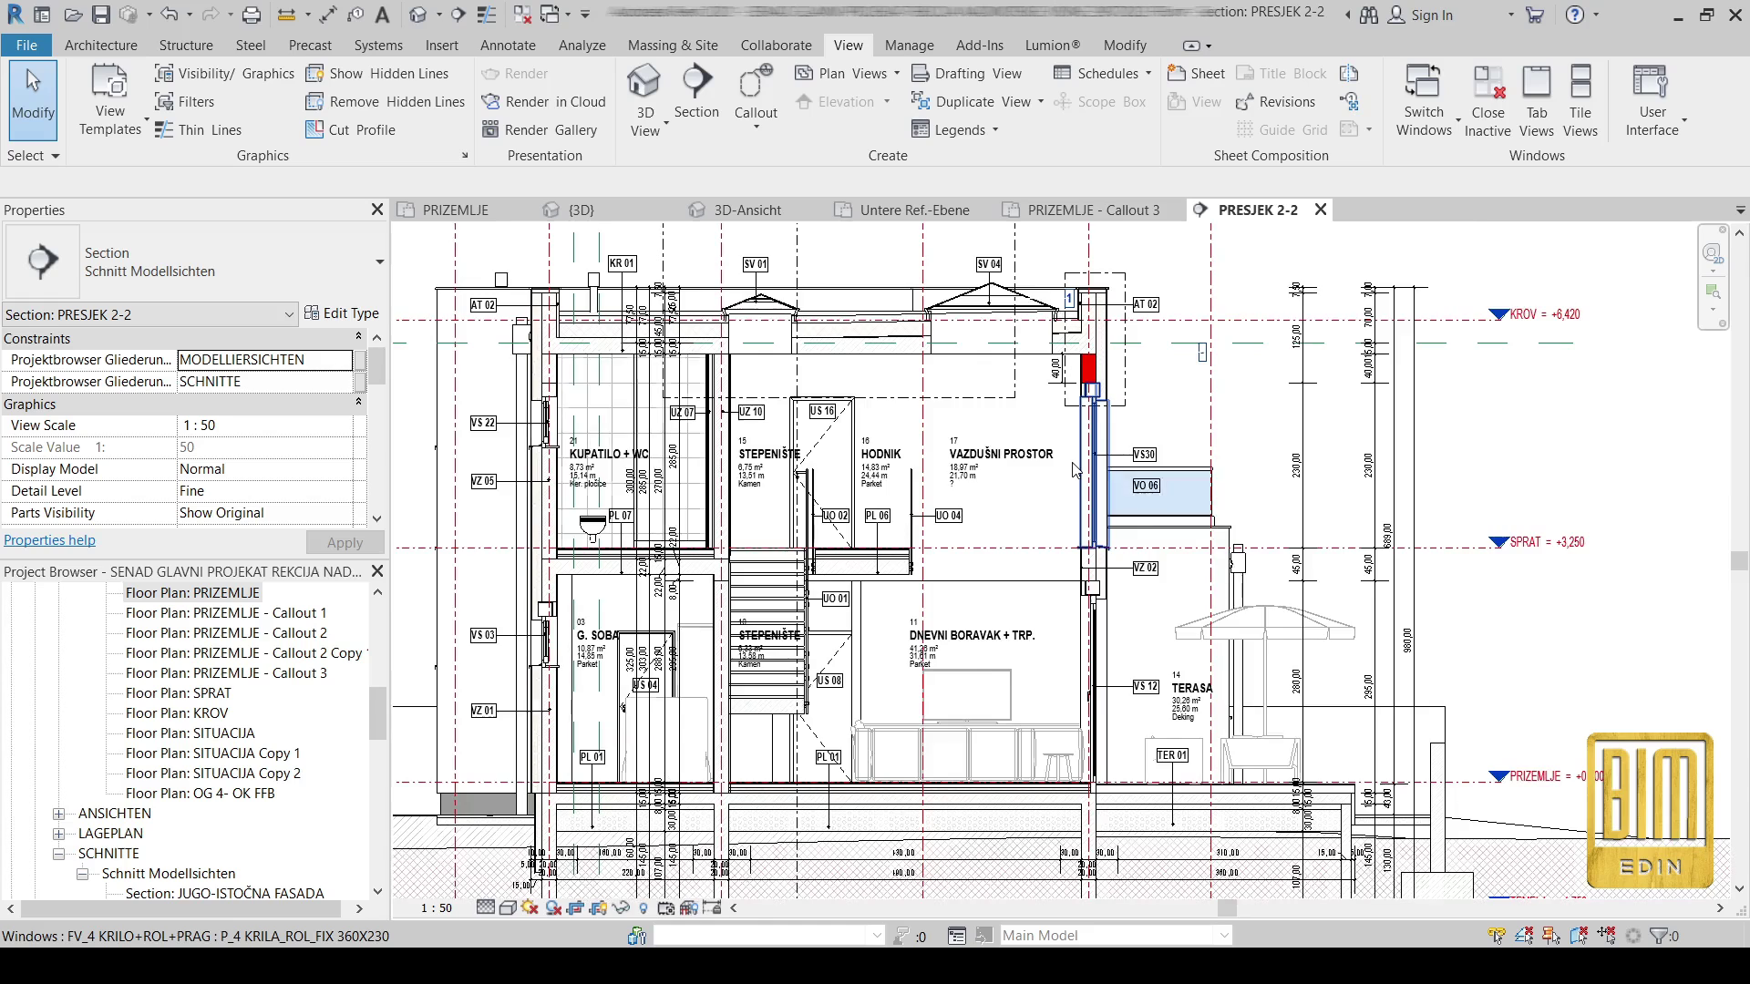
scroll(1114, 286, up, 1)
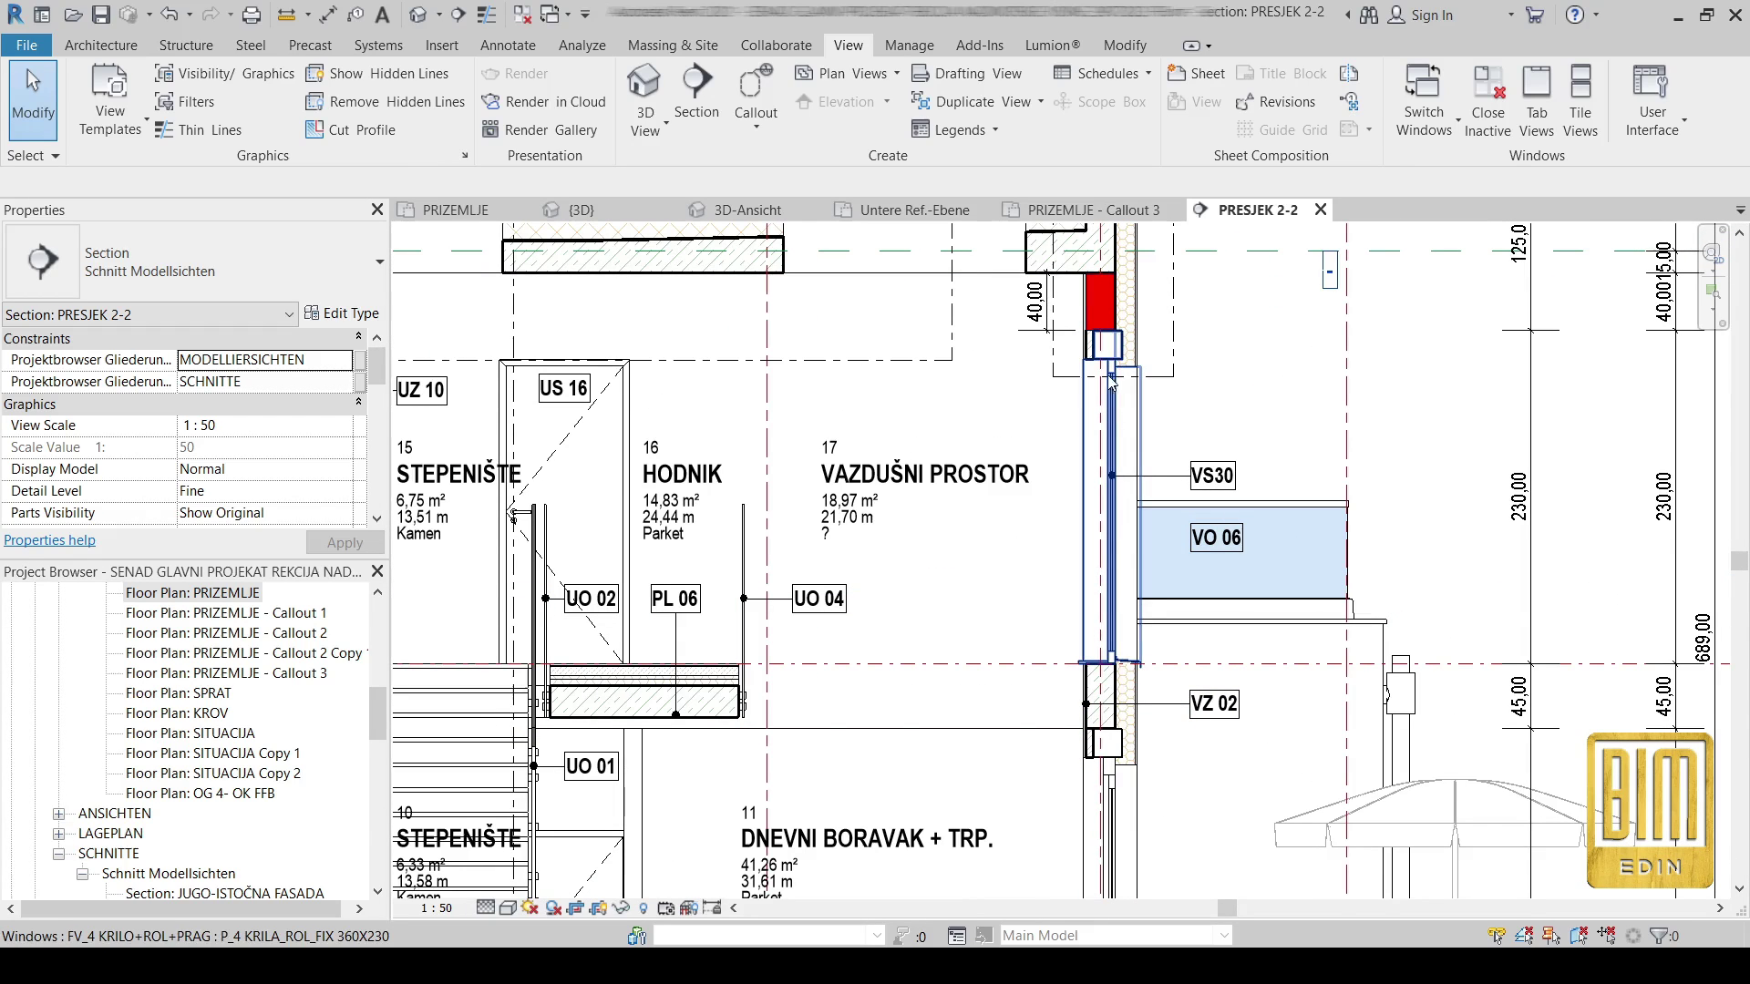
scroll(1106, 276, up, 5)
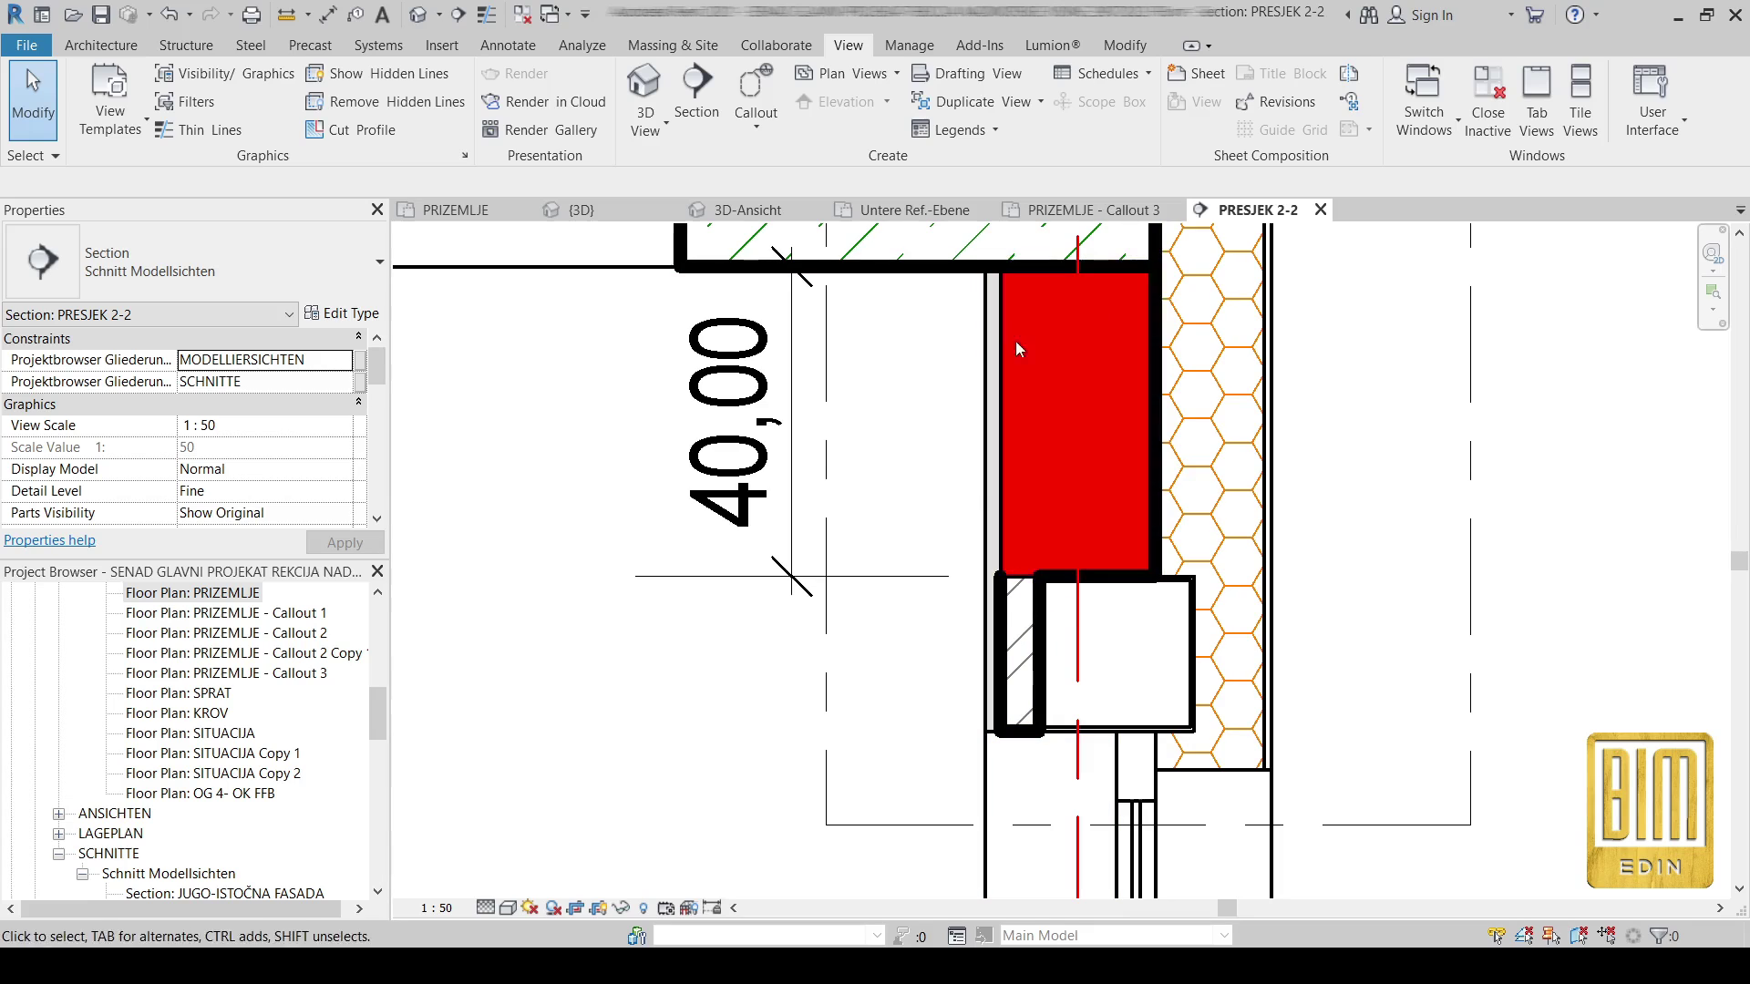
- Delete the red-cut STB Träger 20 x 40 beam above the window
click(1135, 356)
right_click(1149, 354)
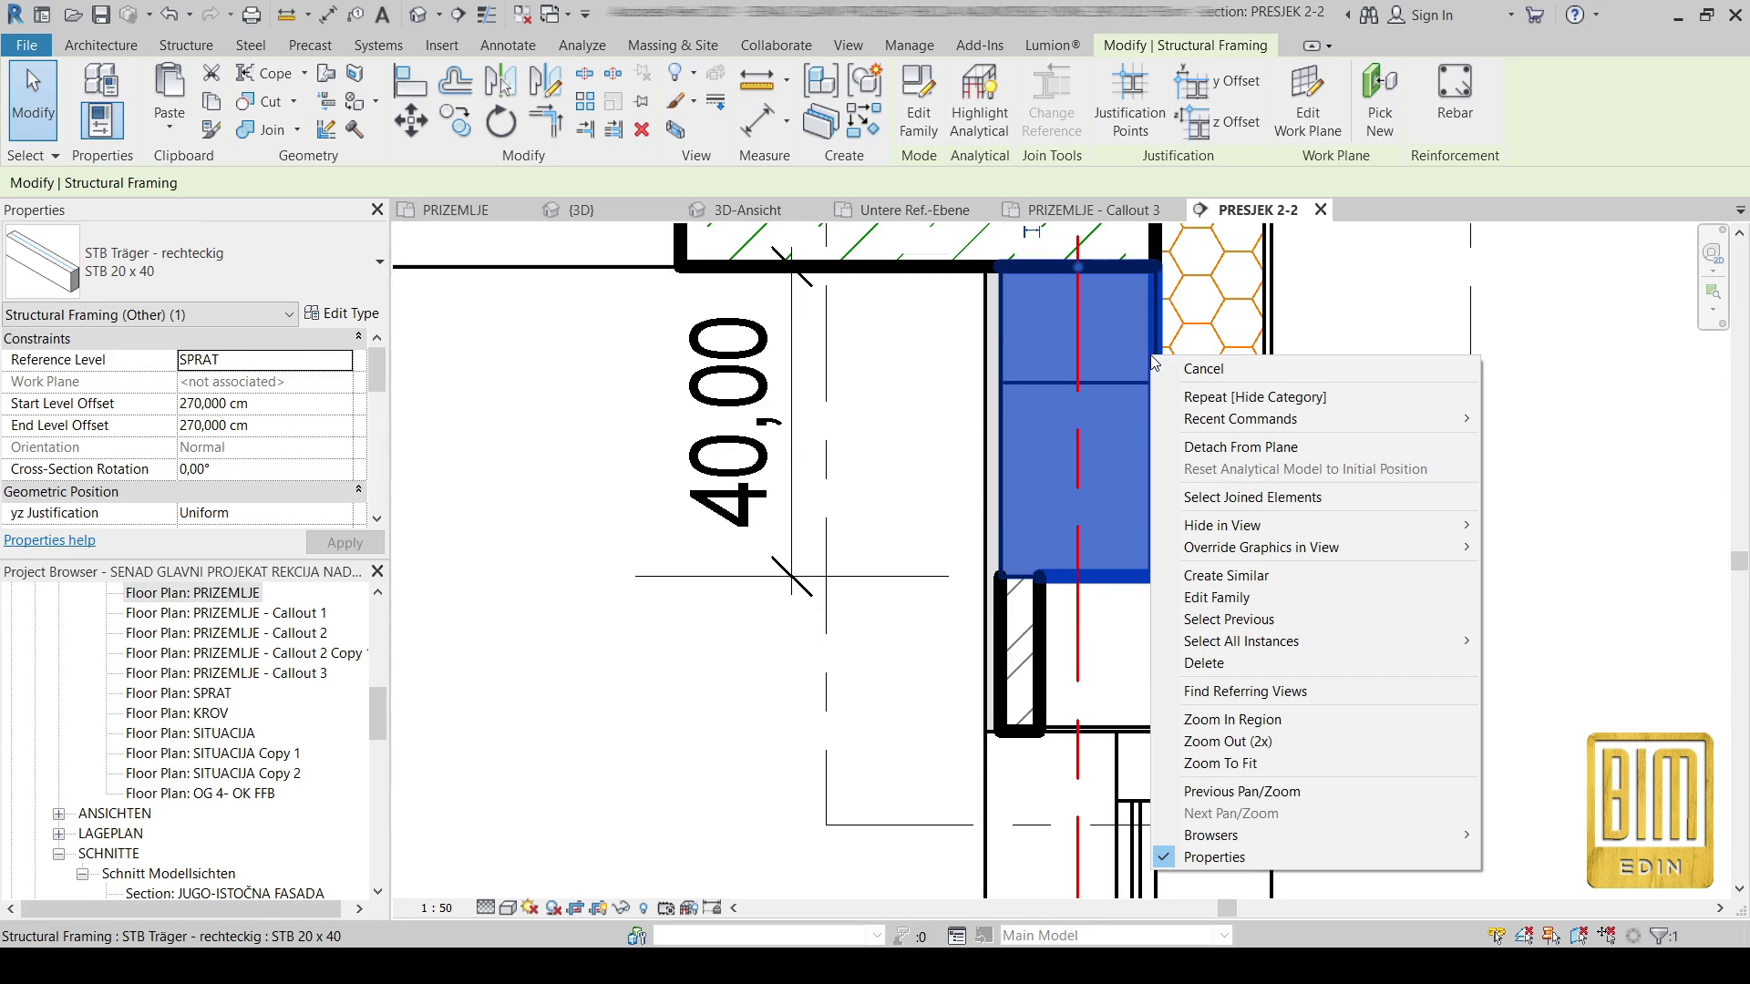
click(1204, 663)
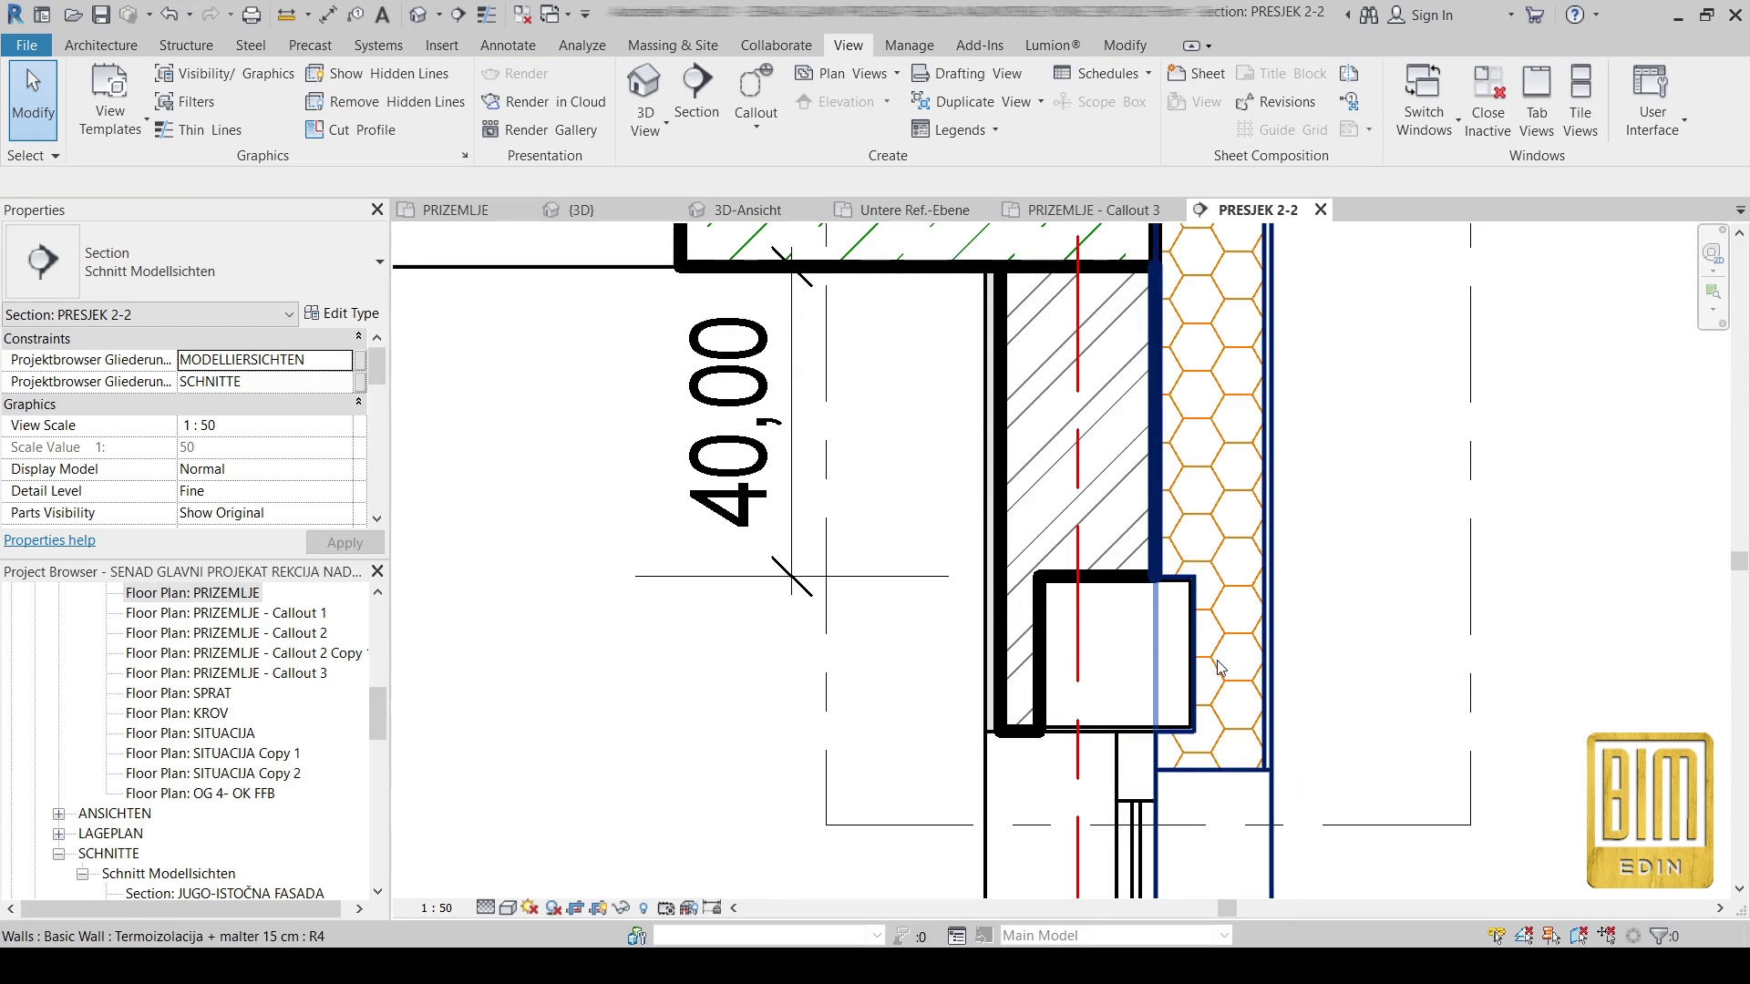
scroll(1120, 369, down, 2)
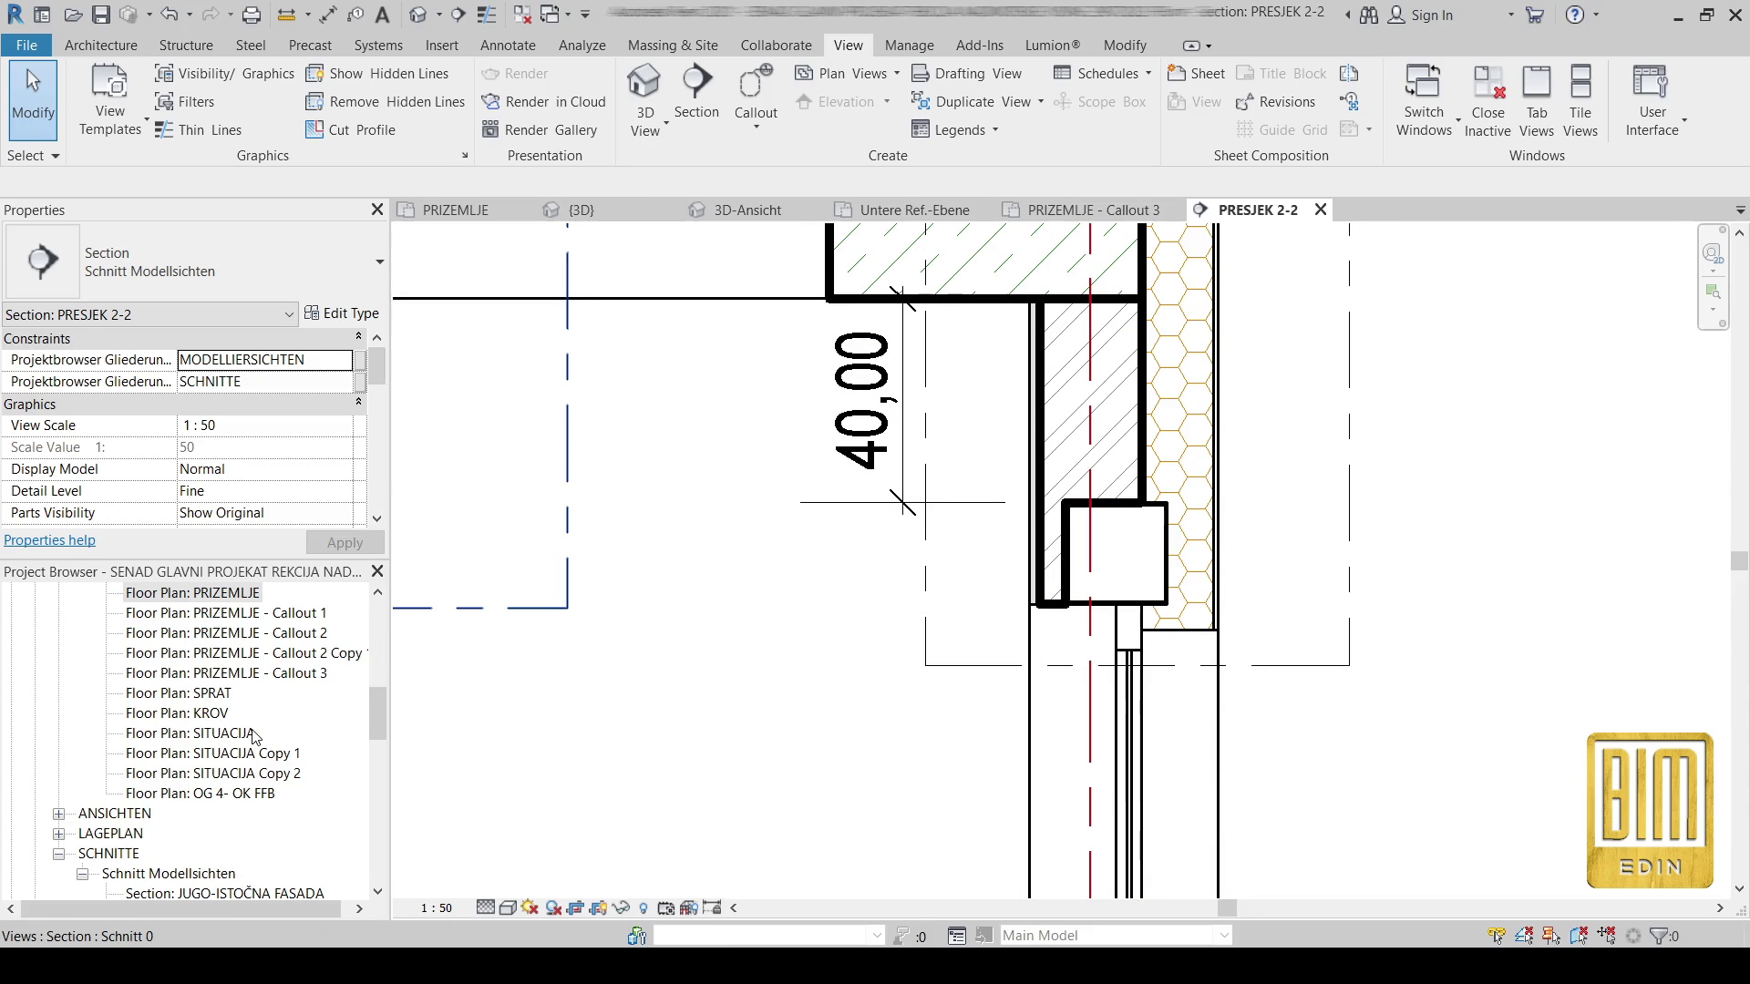
scroll(254, 734, down, 1)
scroll(253, 732, up, 5)
scroll(253, 729, down, 6)
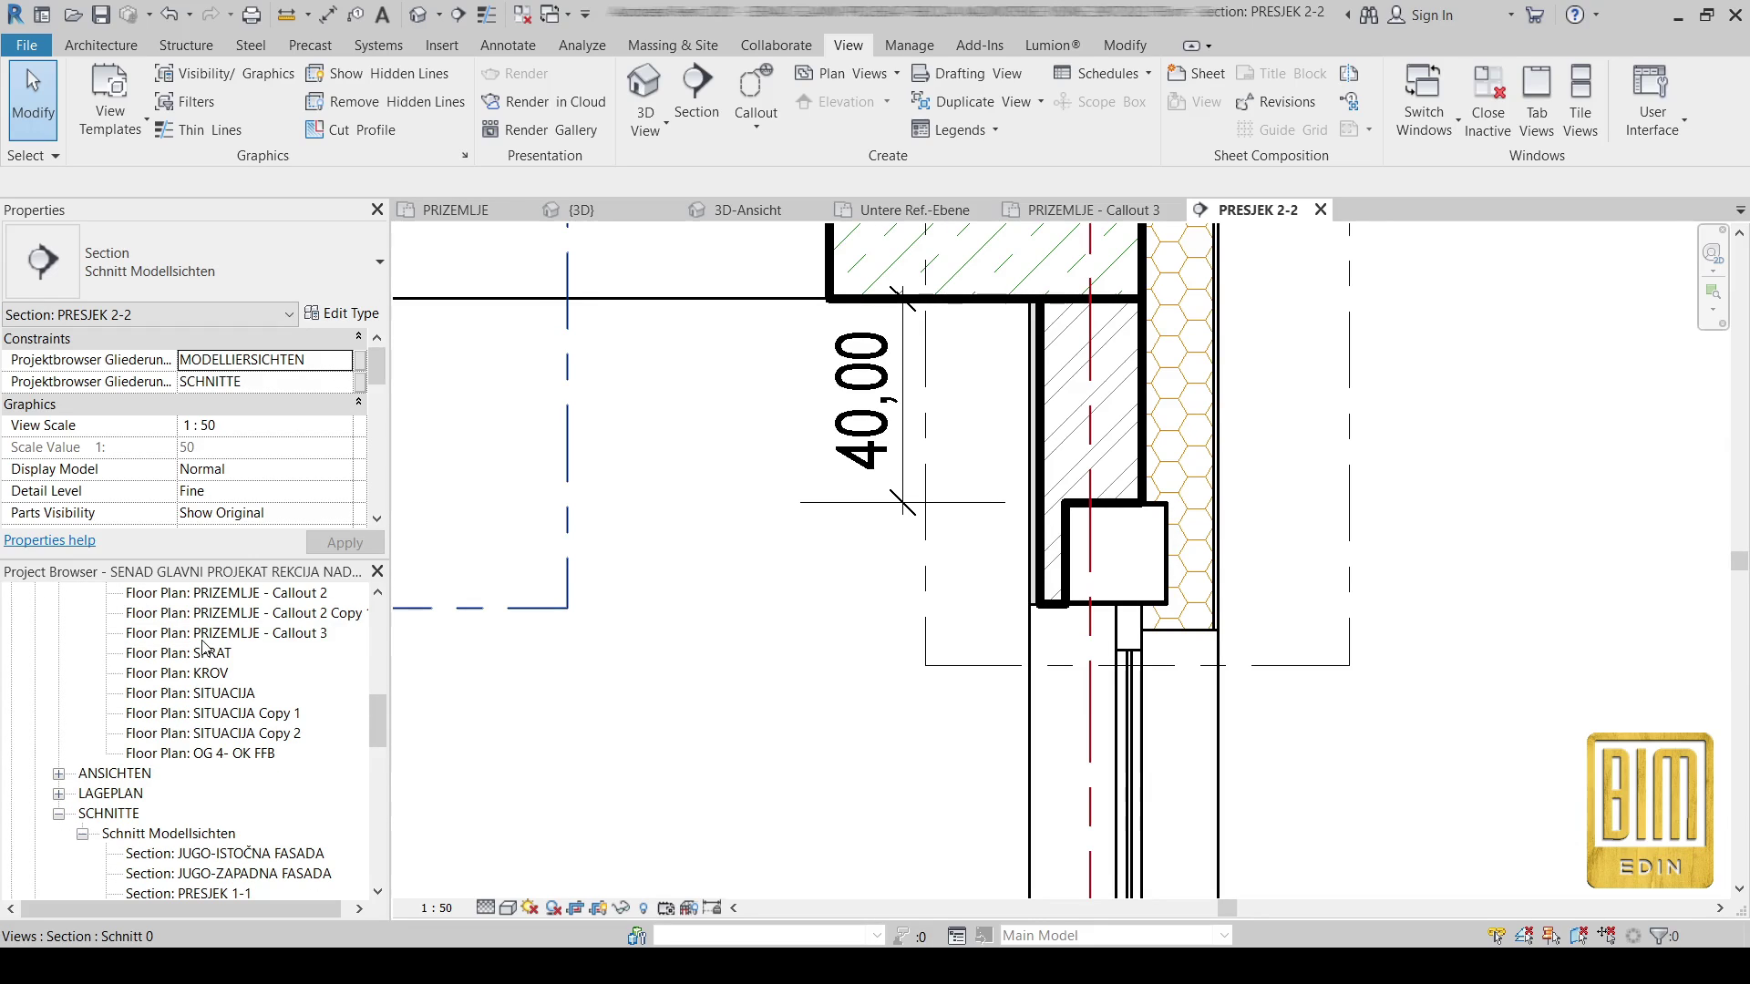
click(203, 653)
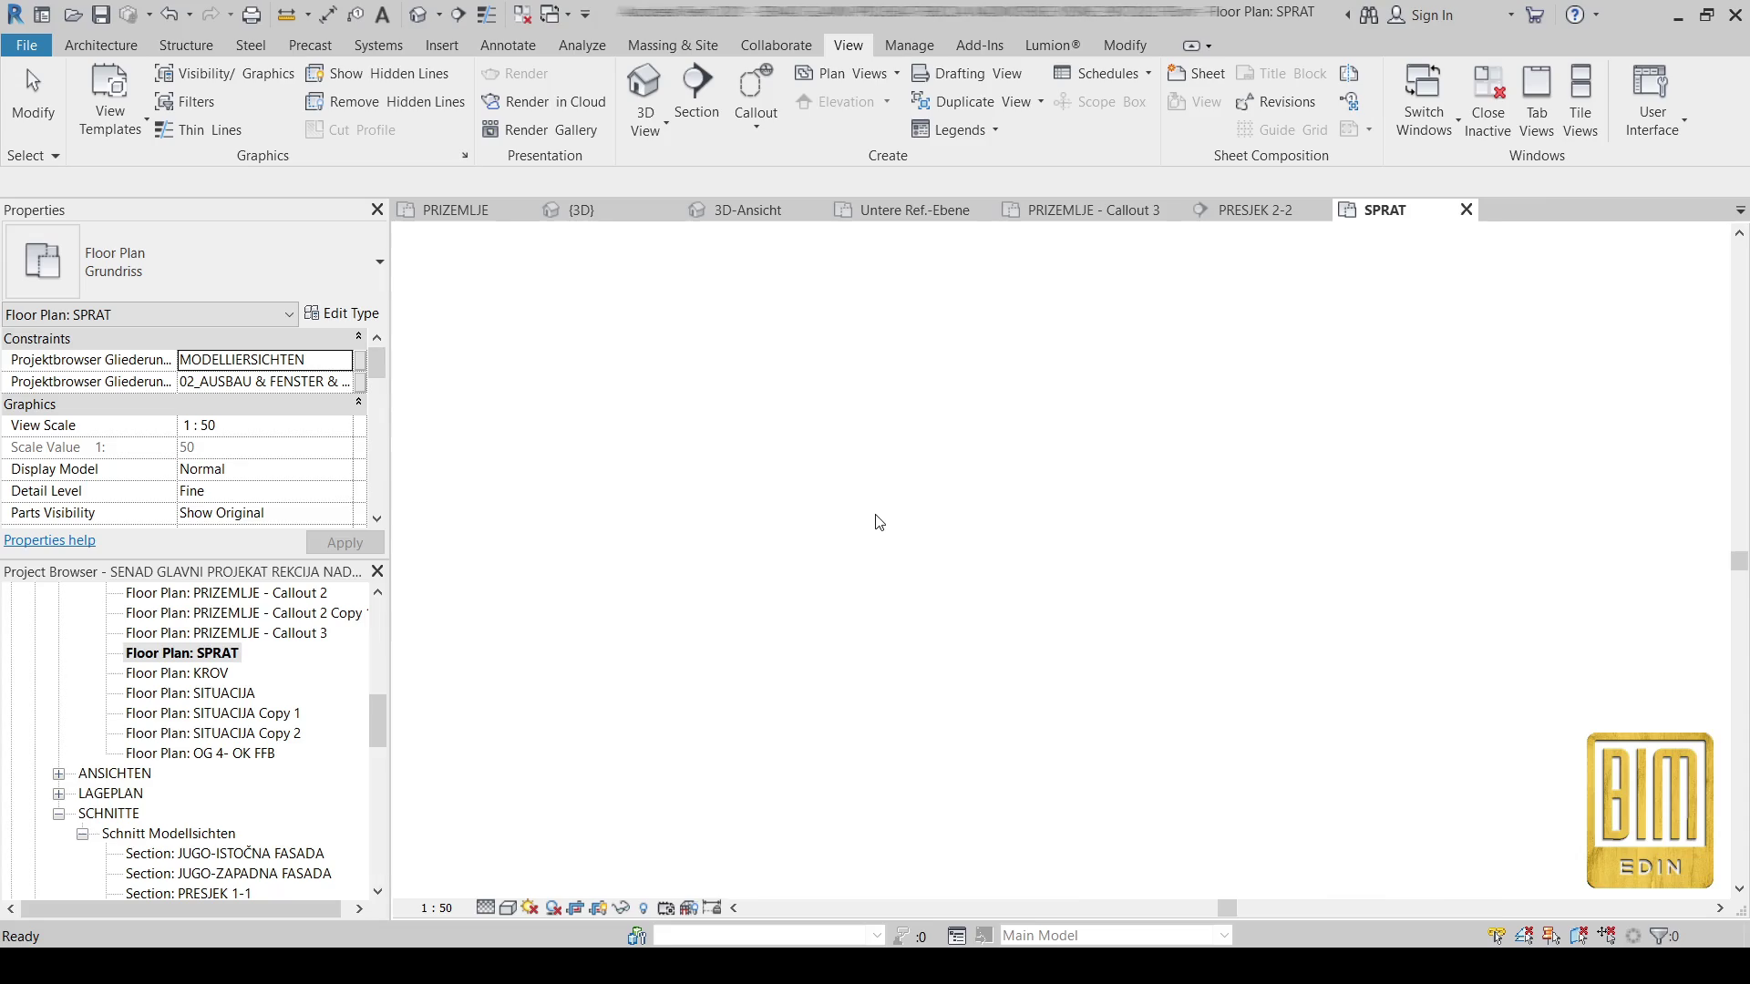
- Zoom and pan the SPRAT plan to the wall with openings VZ 01, VS 40 and VZ 02
scroll(880, 347, down, 3)
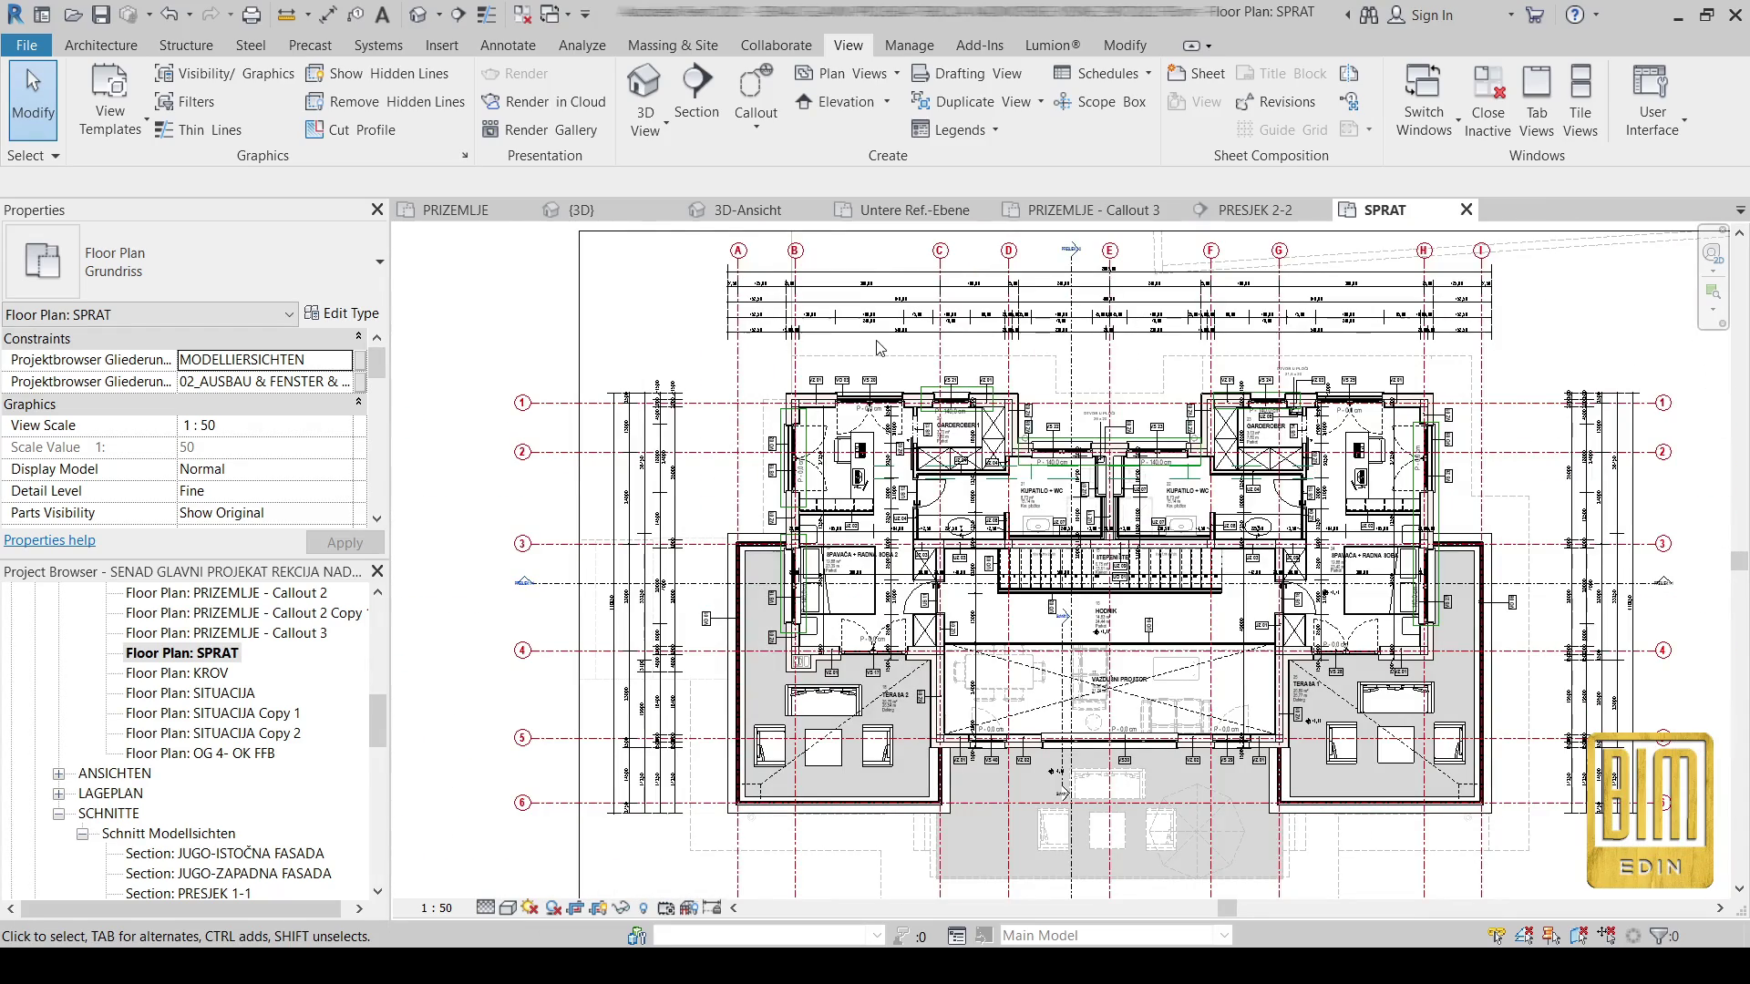
scroll(989, 486, up, 4)
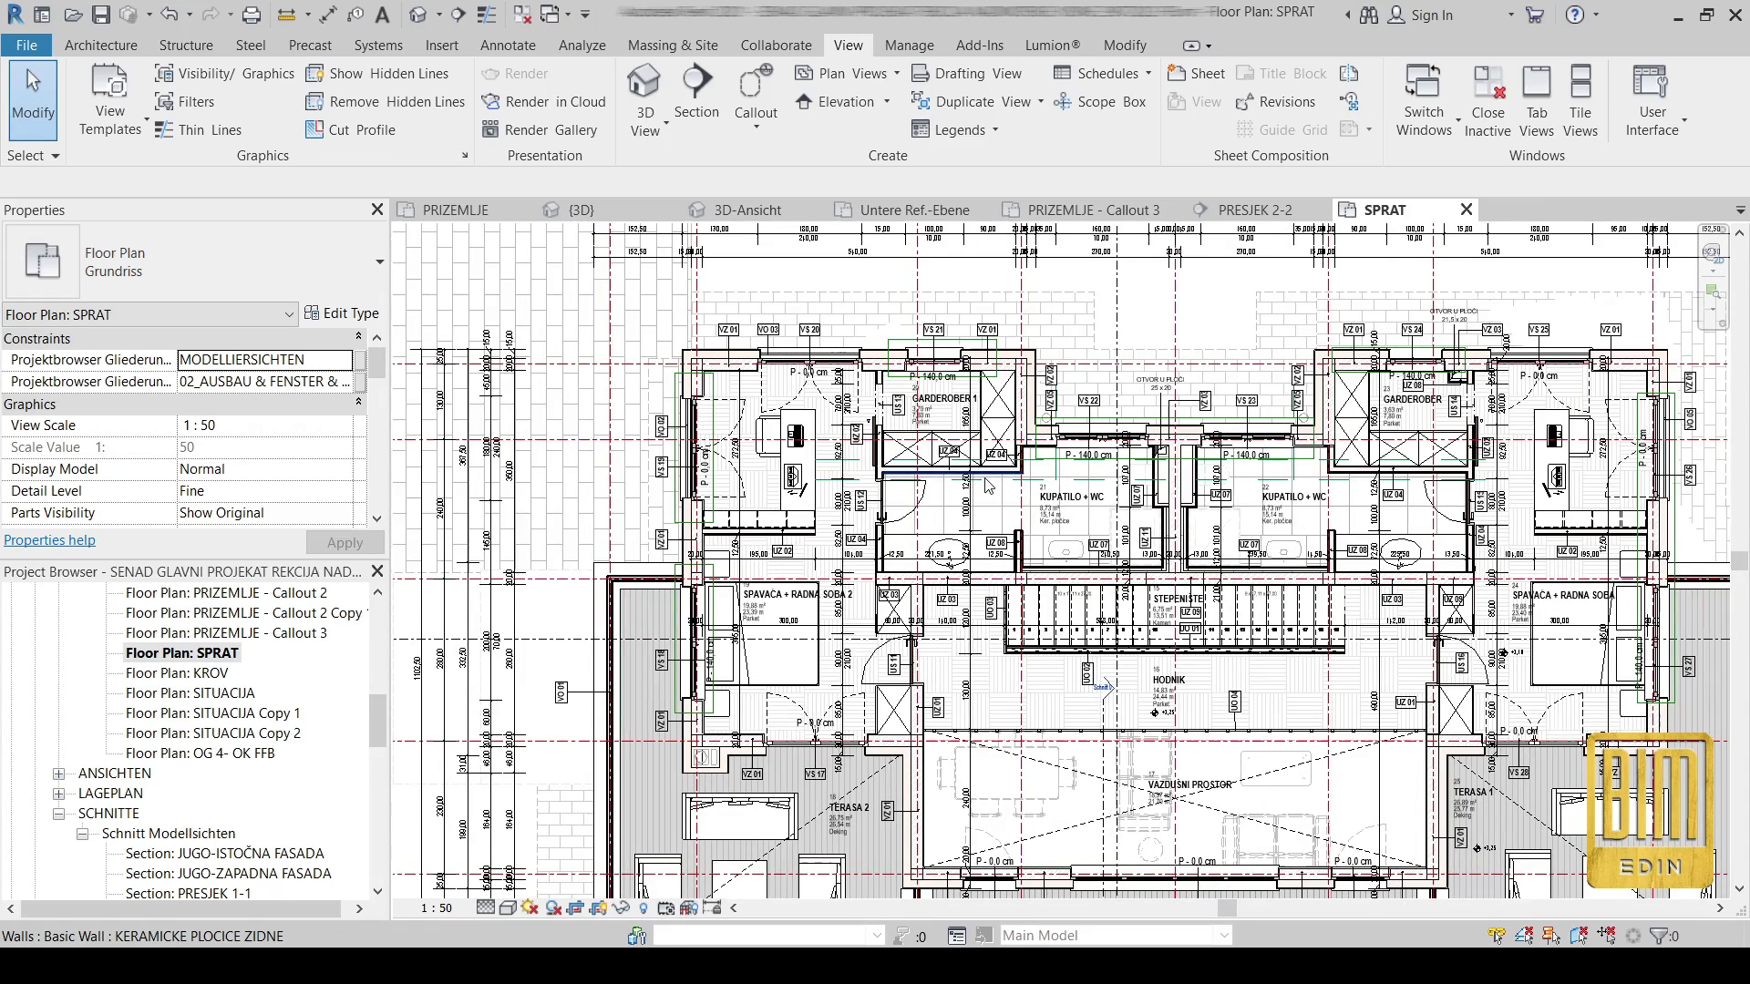
scroll(989, 493, down, 3)
scroll(1033, 611, up, 5)
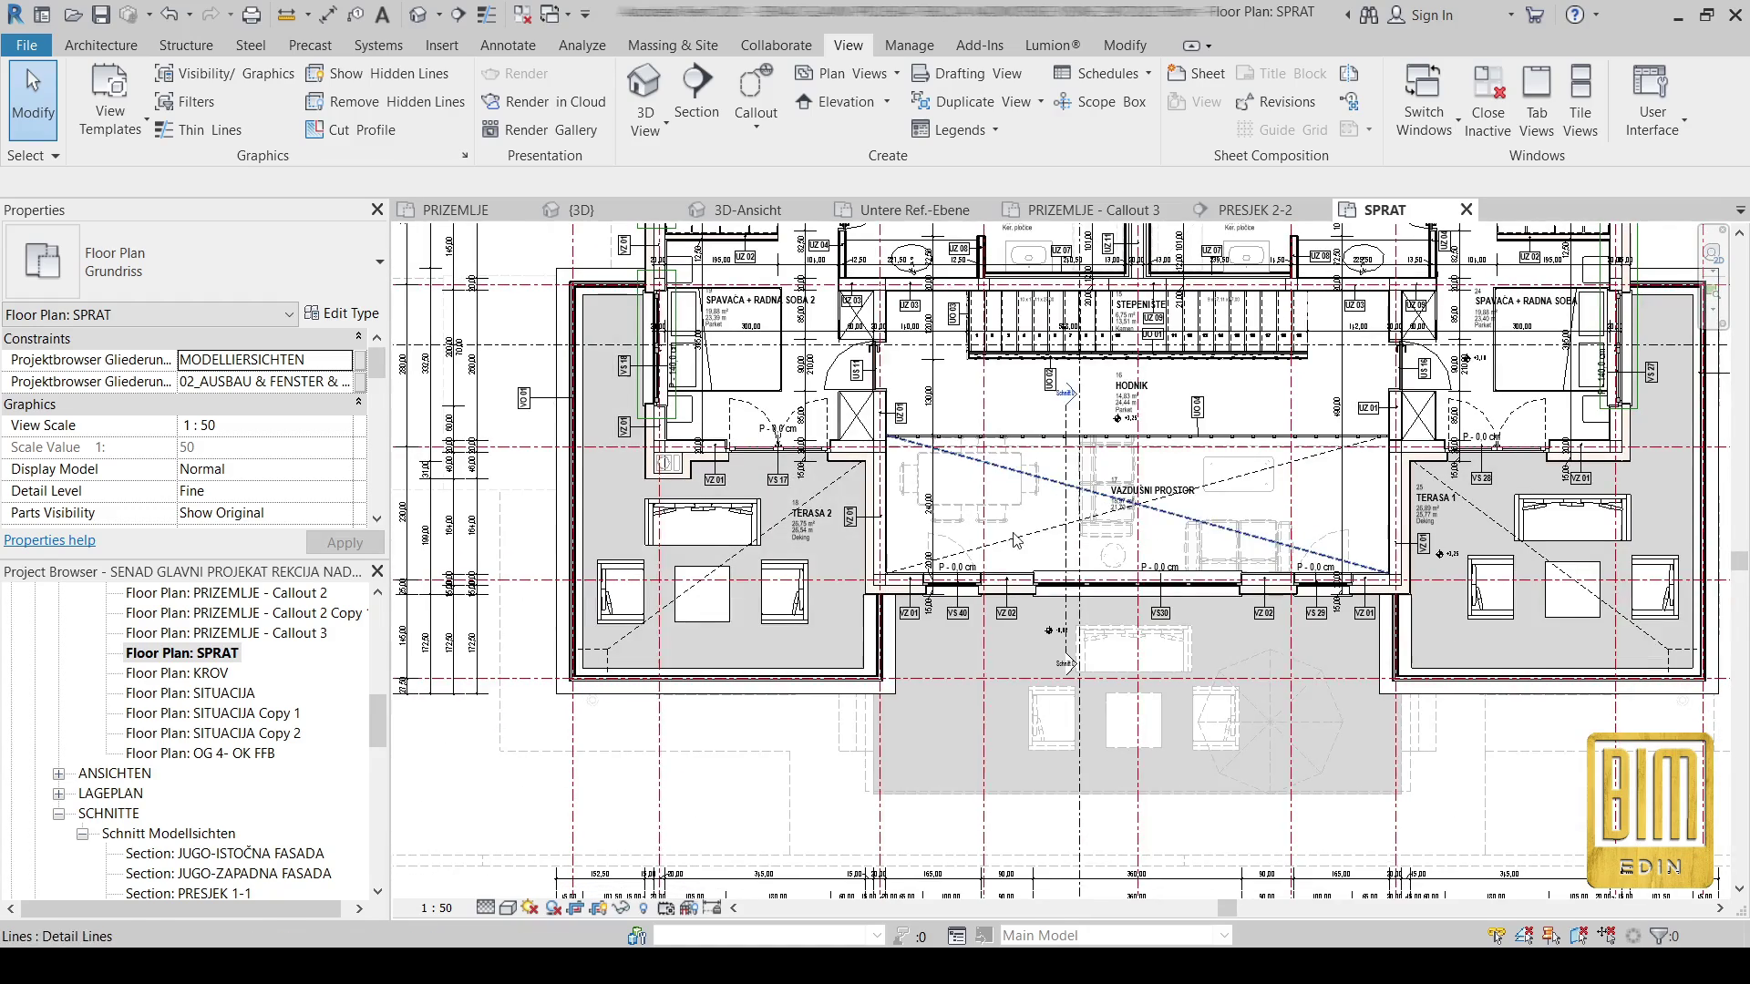
scroll(1033, 610, up, 2)
scroll(629, 601, up, 2)
middle_drag(633, 601, 836, 511)
scroll(775, 474, up, 2)
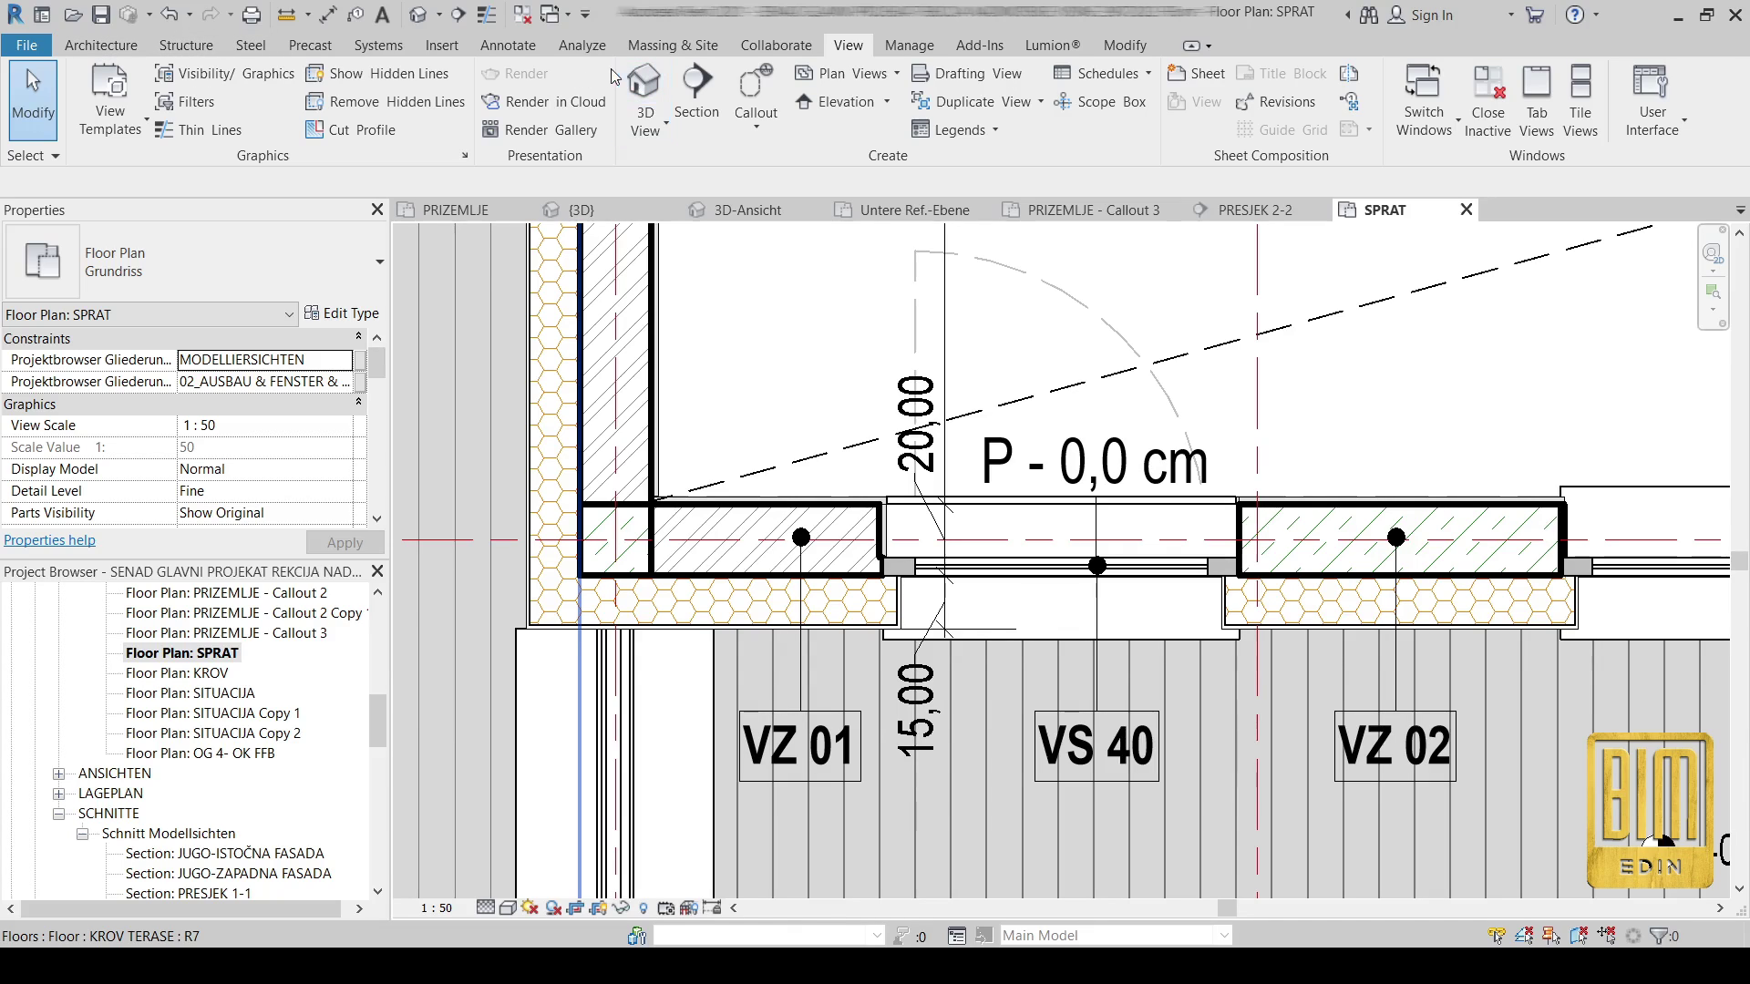
click(187, 46)
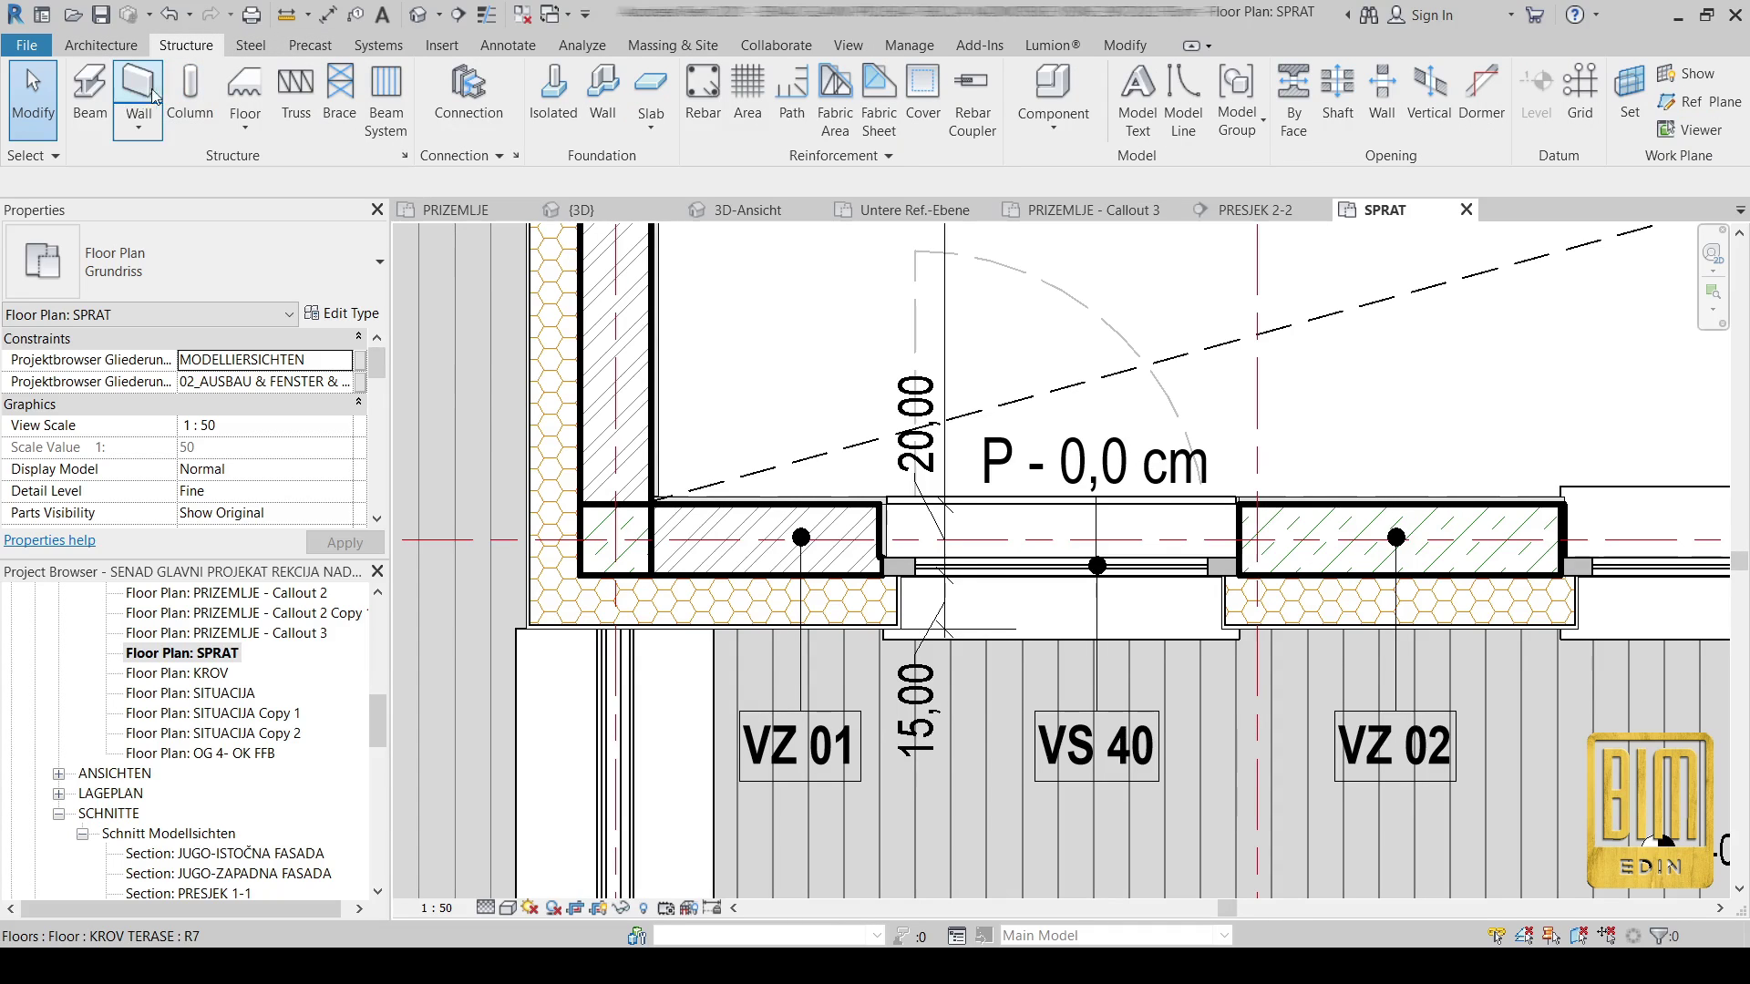
- Draw an STB Träger 250 x 500 beam along the SPRAT wall from left corner to right wall end
click(89, 91)
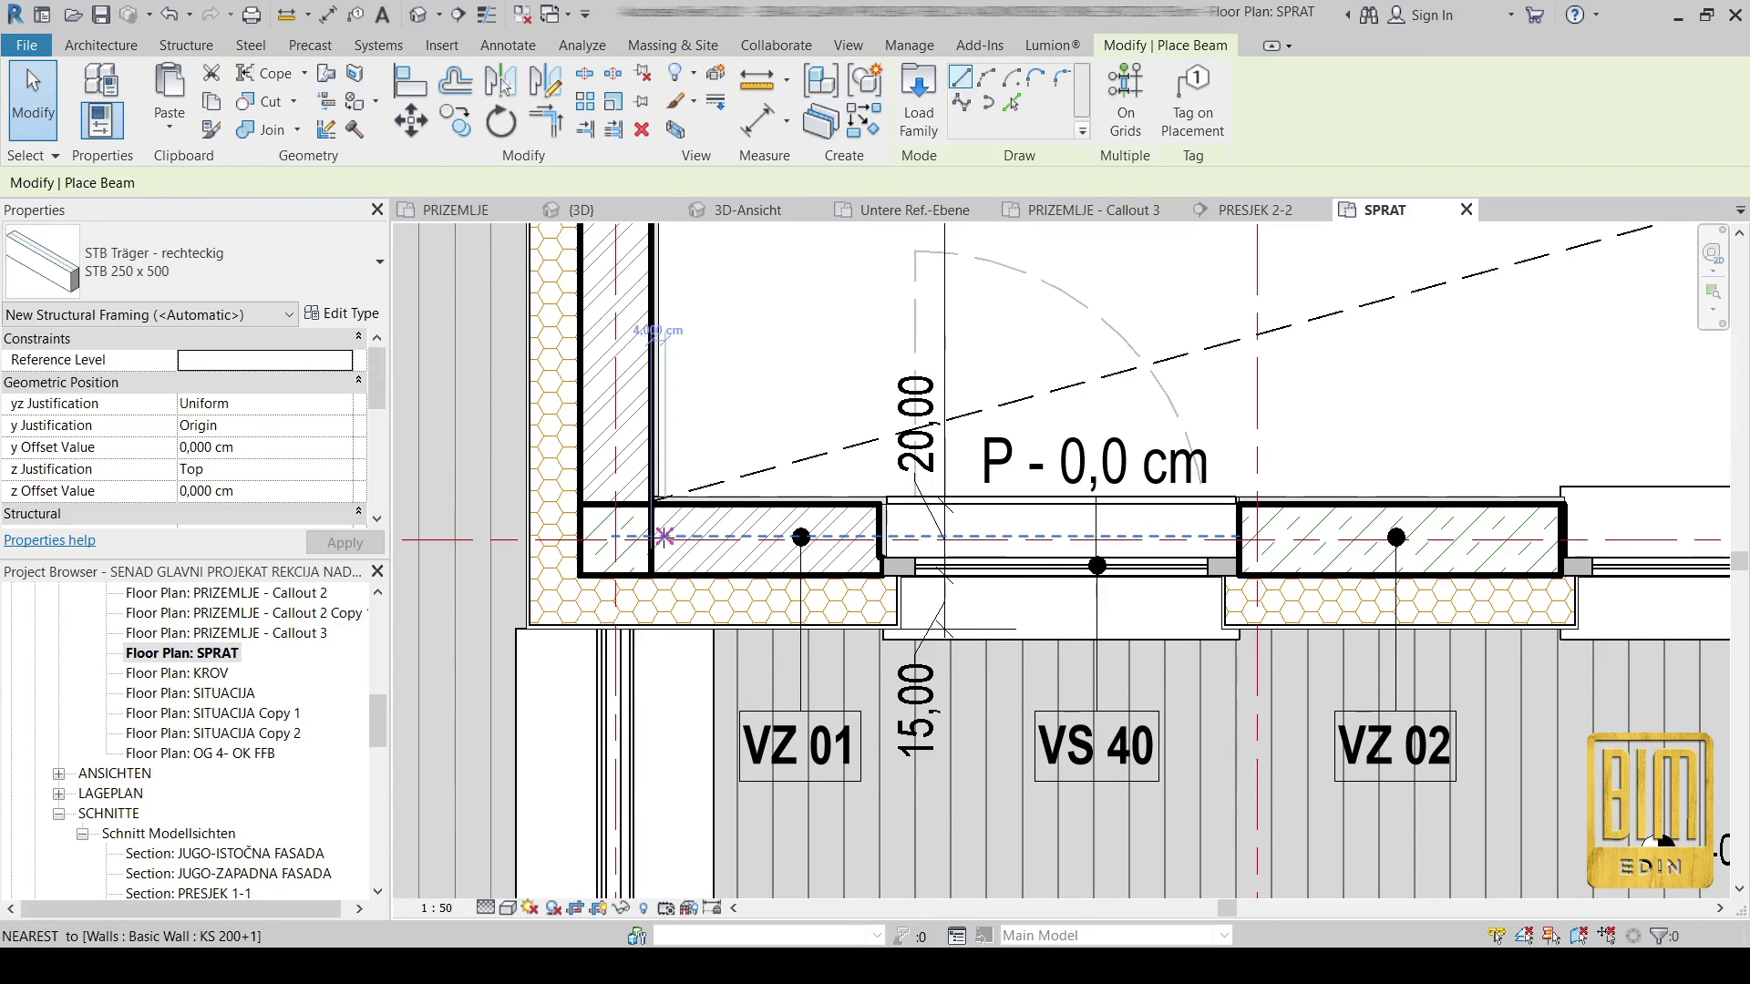
scroll(653, 536, up, 4)
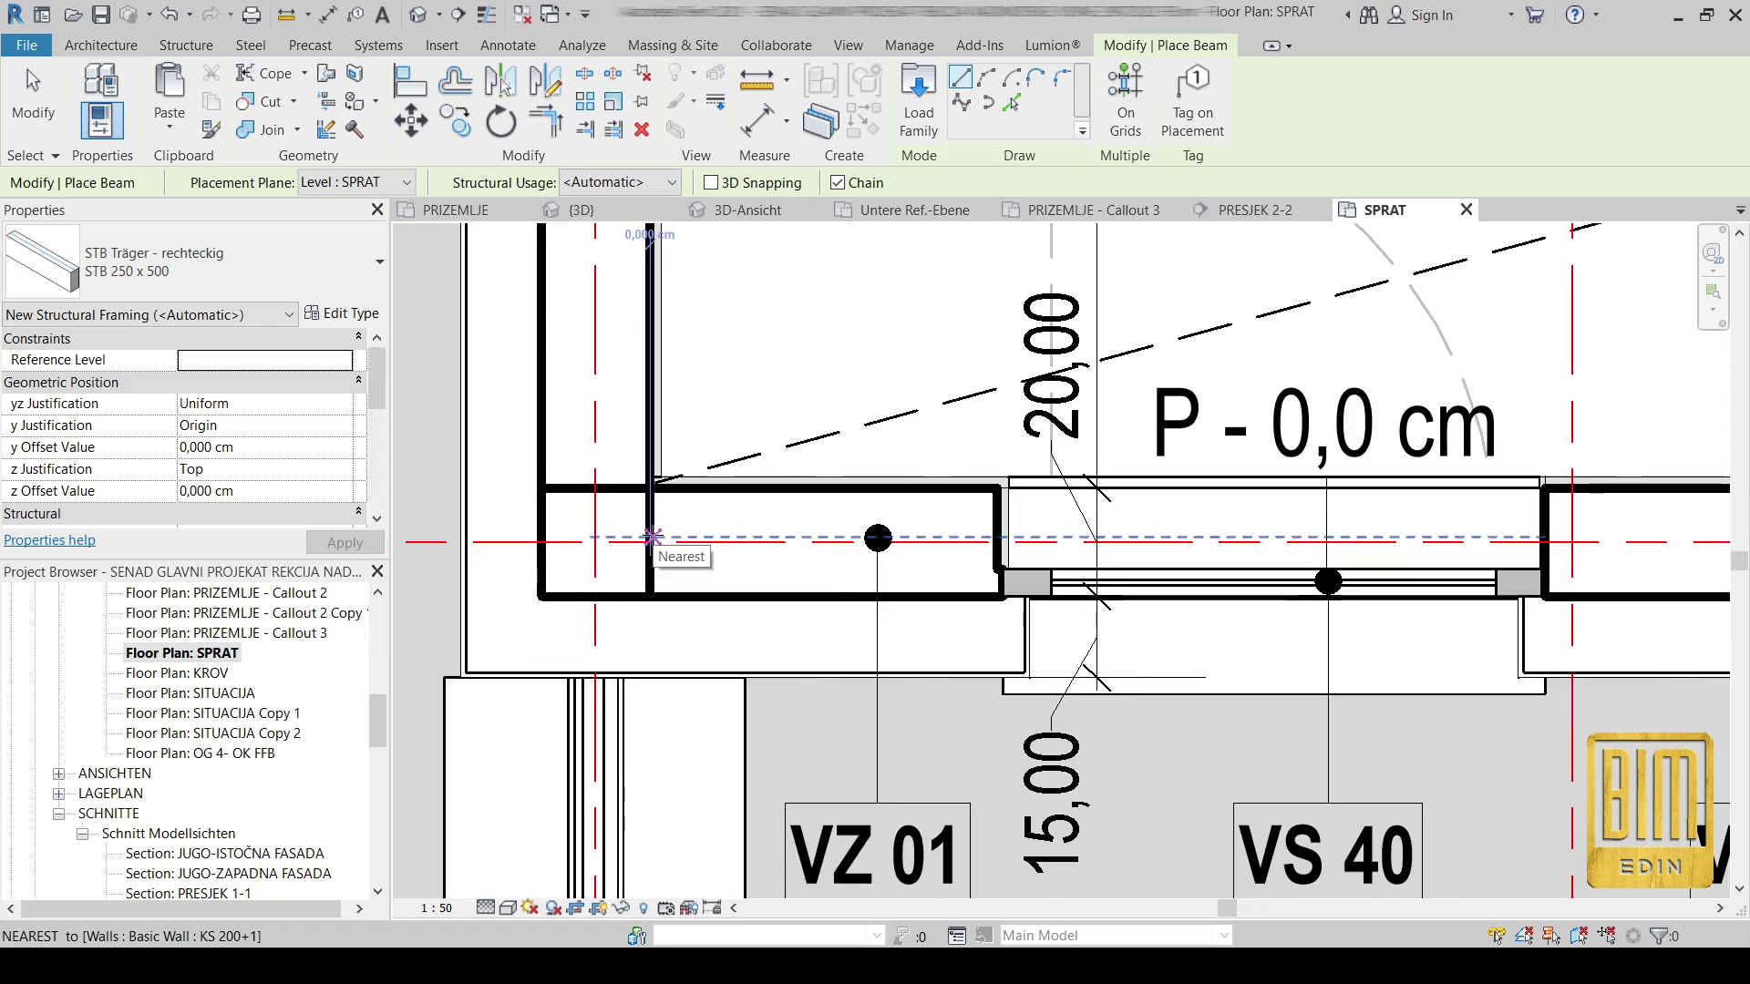
click(651, 544)
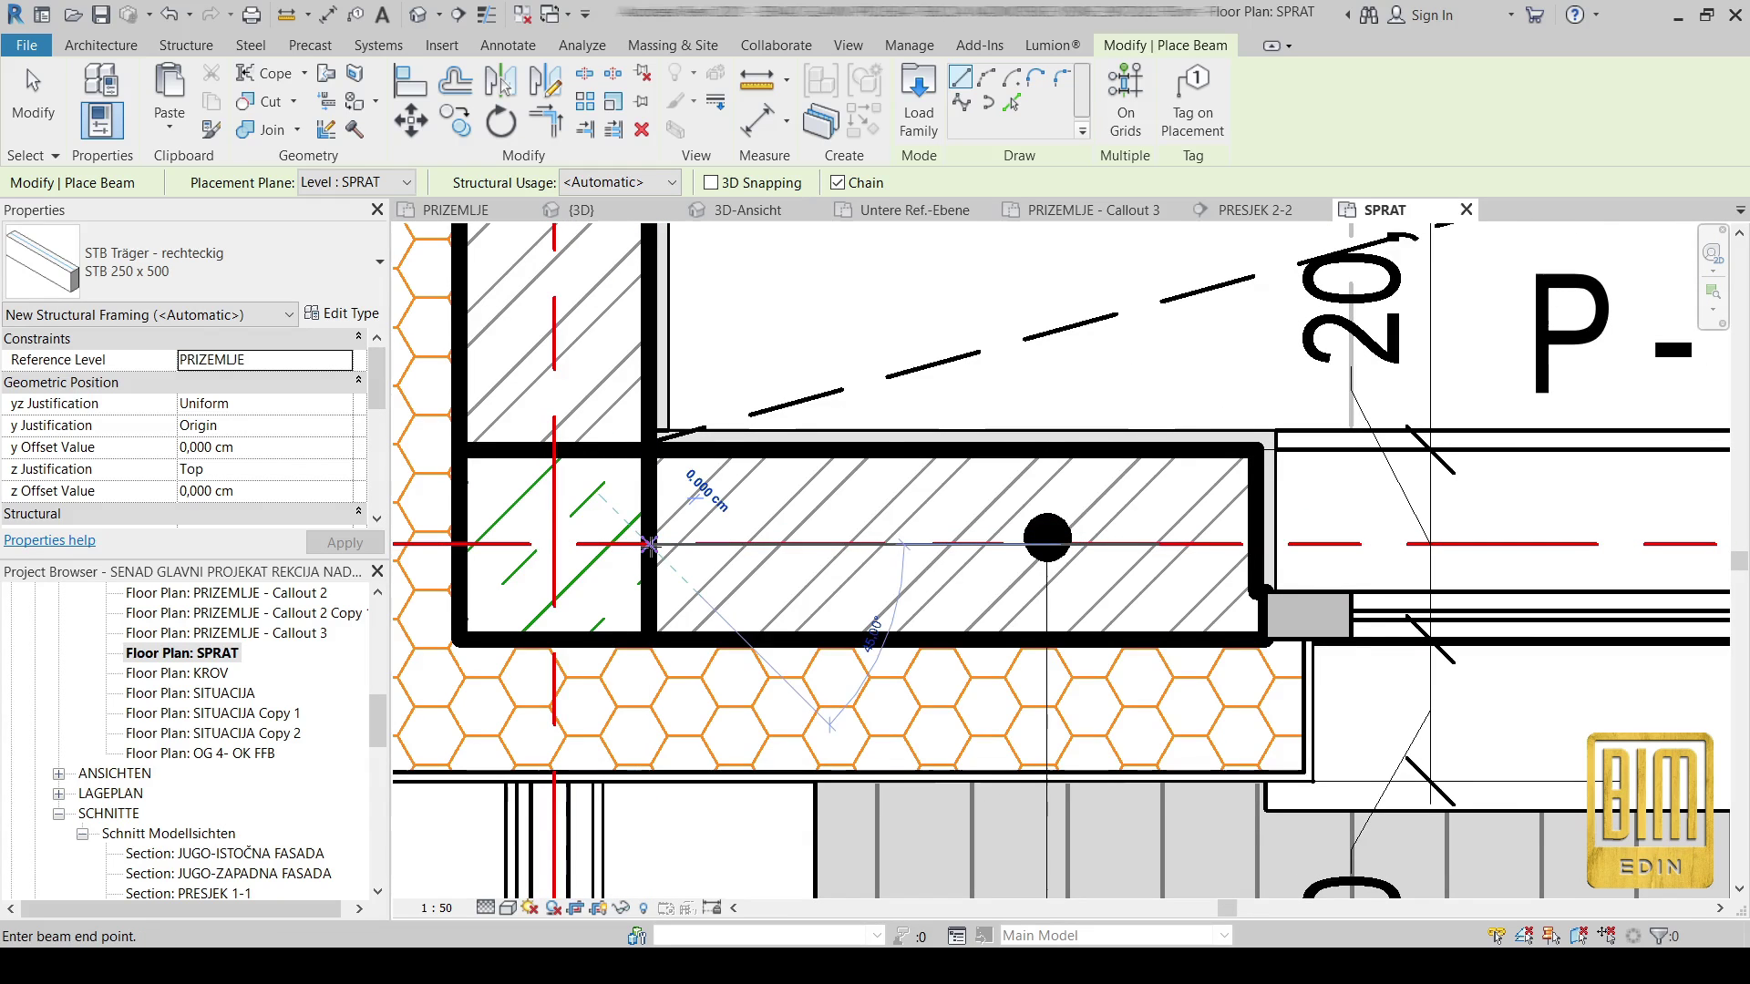
scroll(652, 545, down, 5)
scroll(879, 557, down, 3)
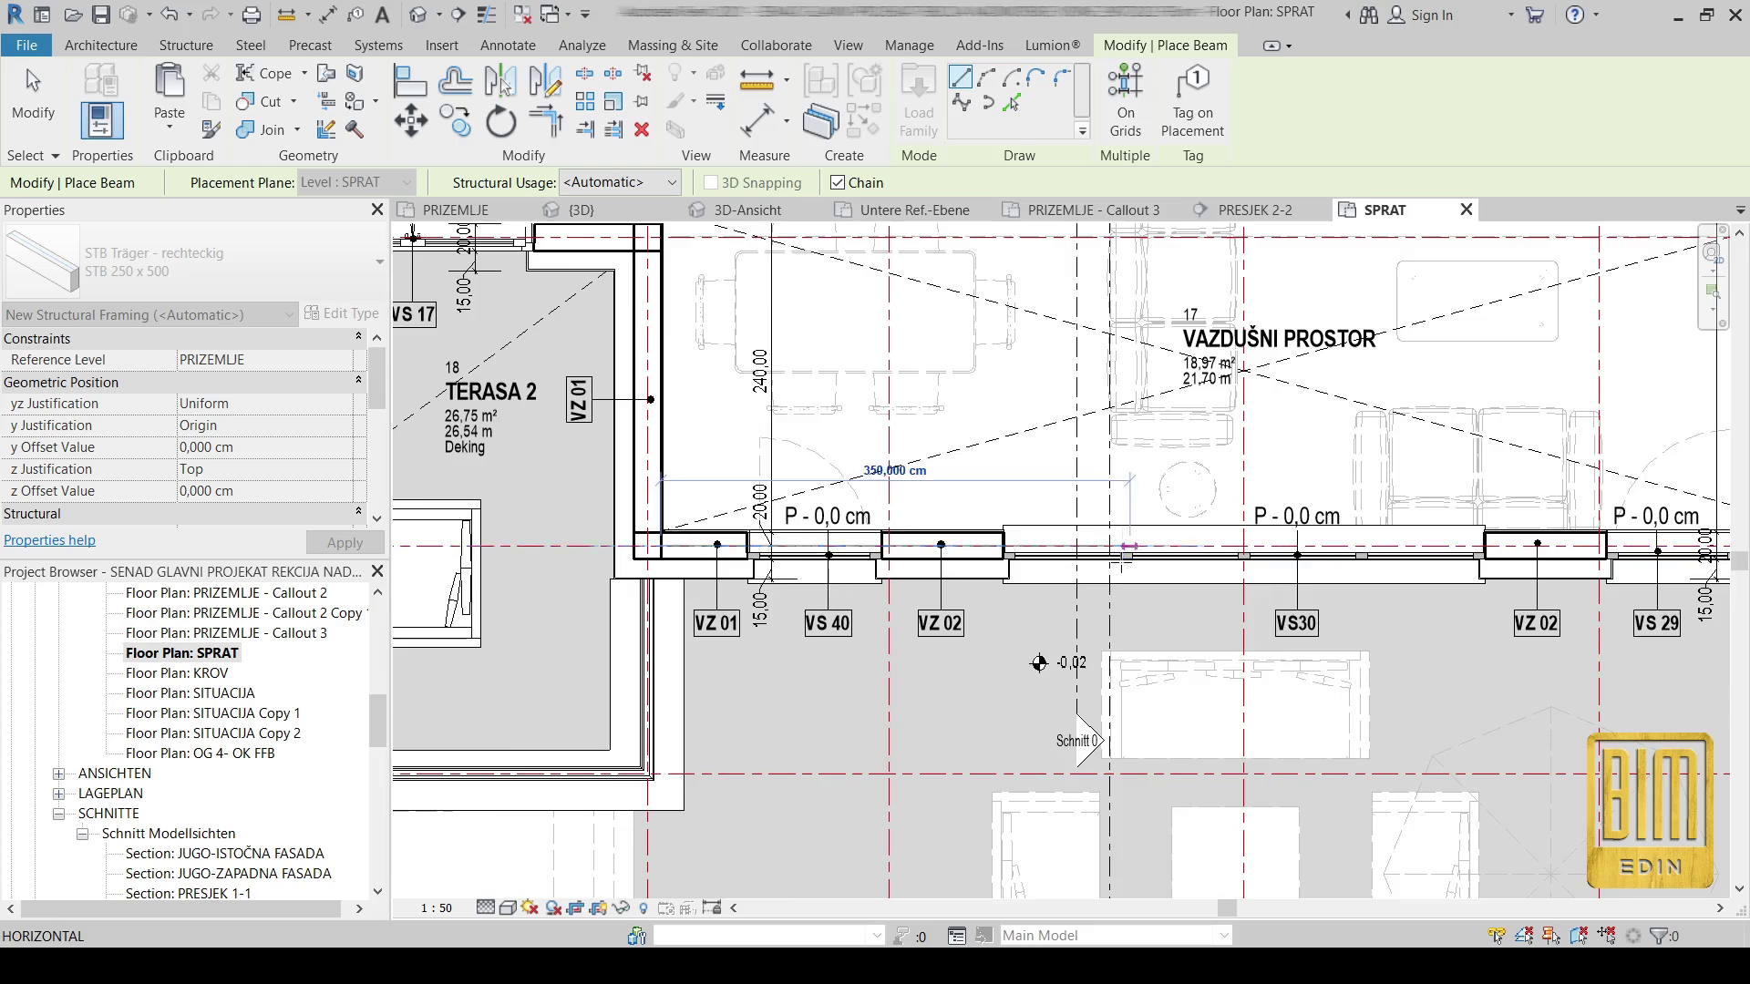
scroll(1539, 554, up, 6)
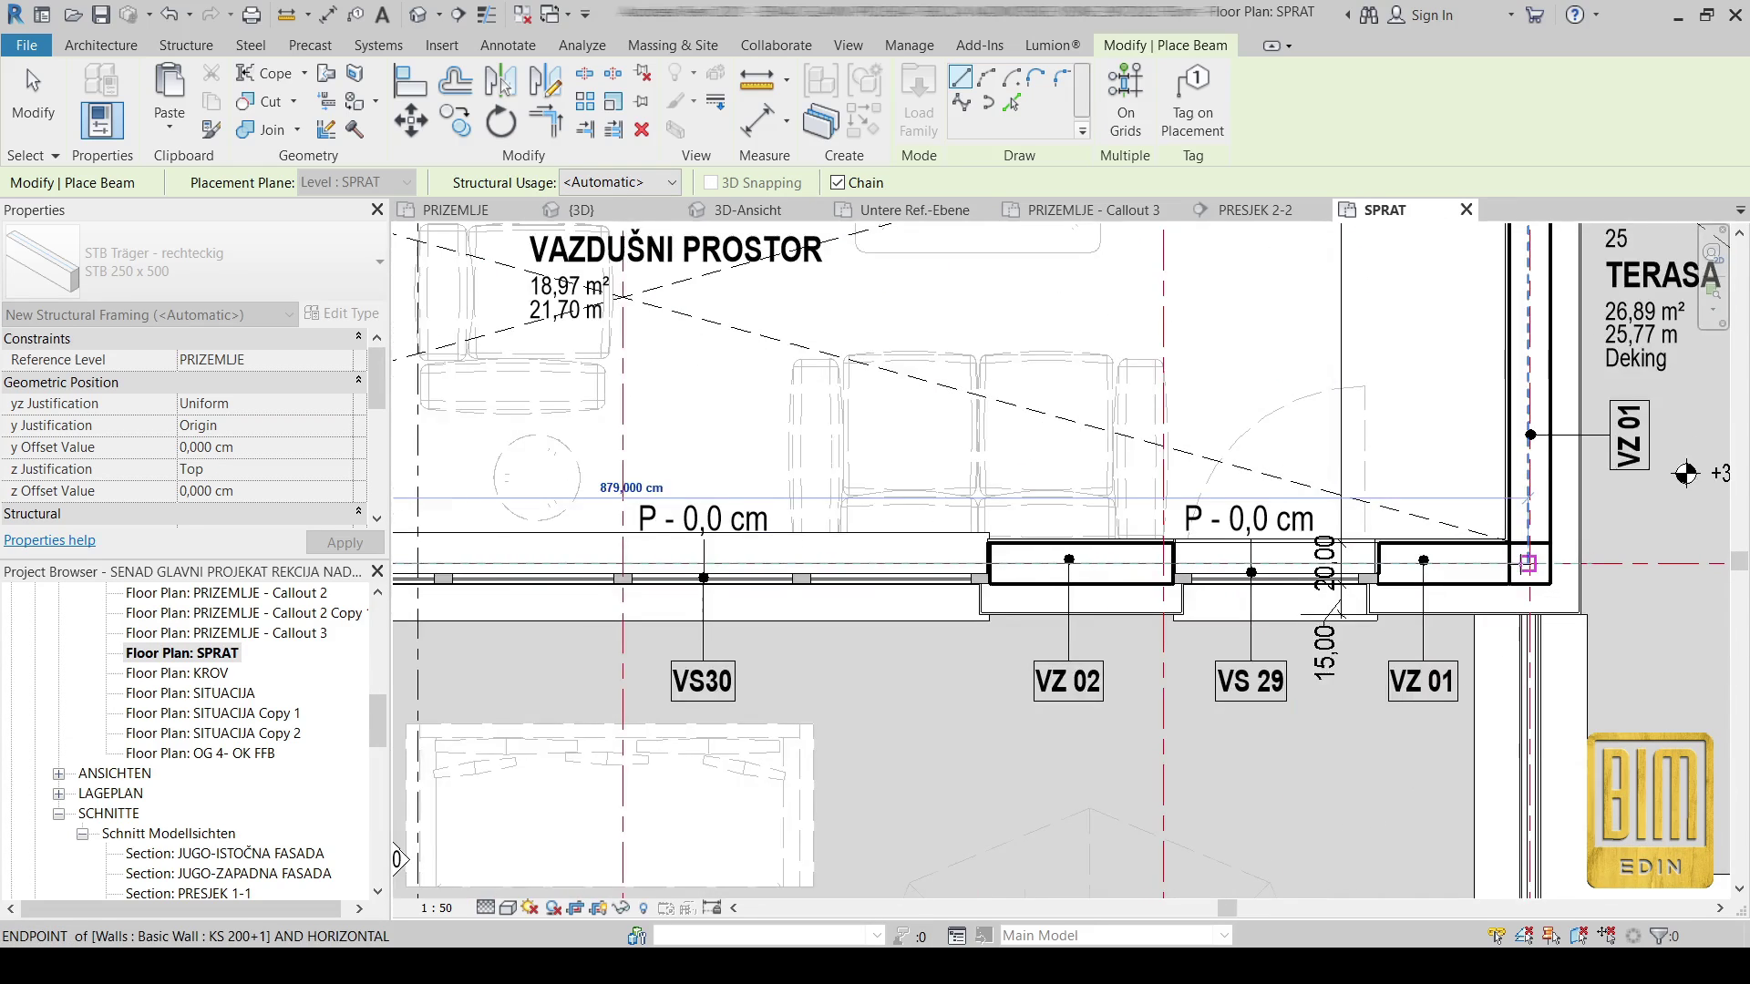
click(1504, 562)
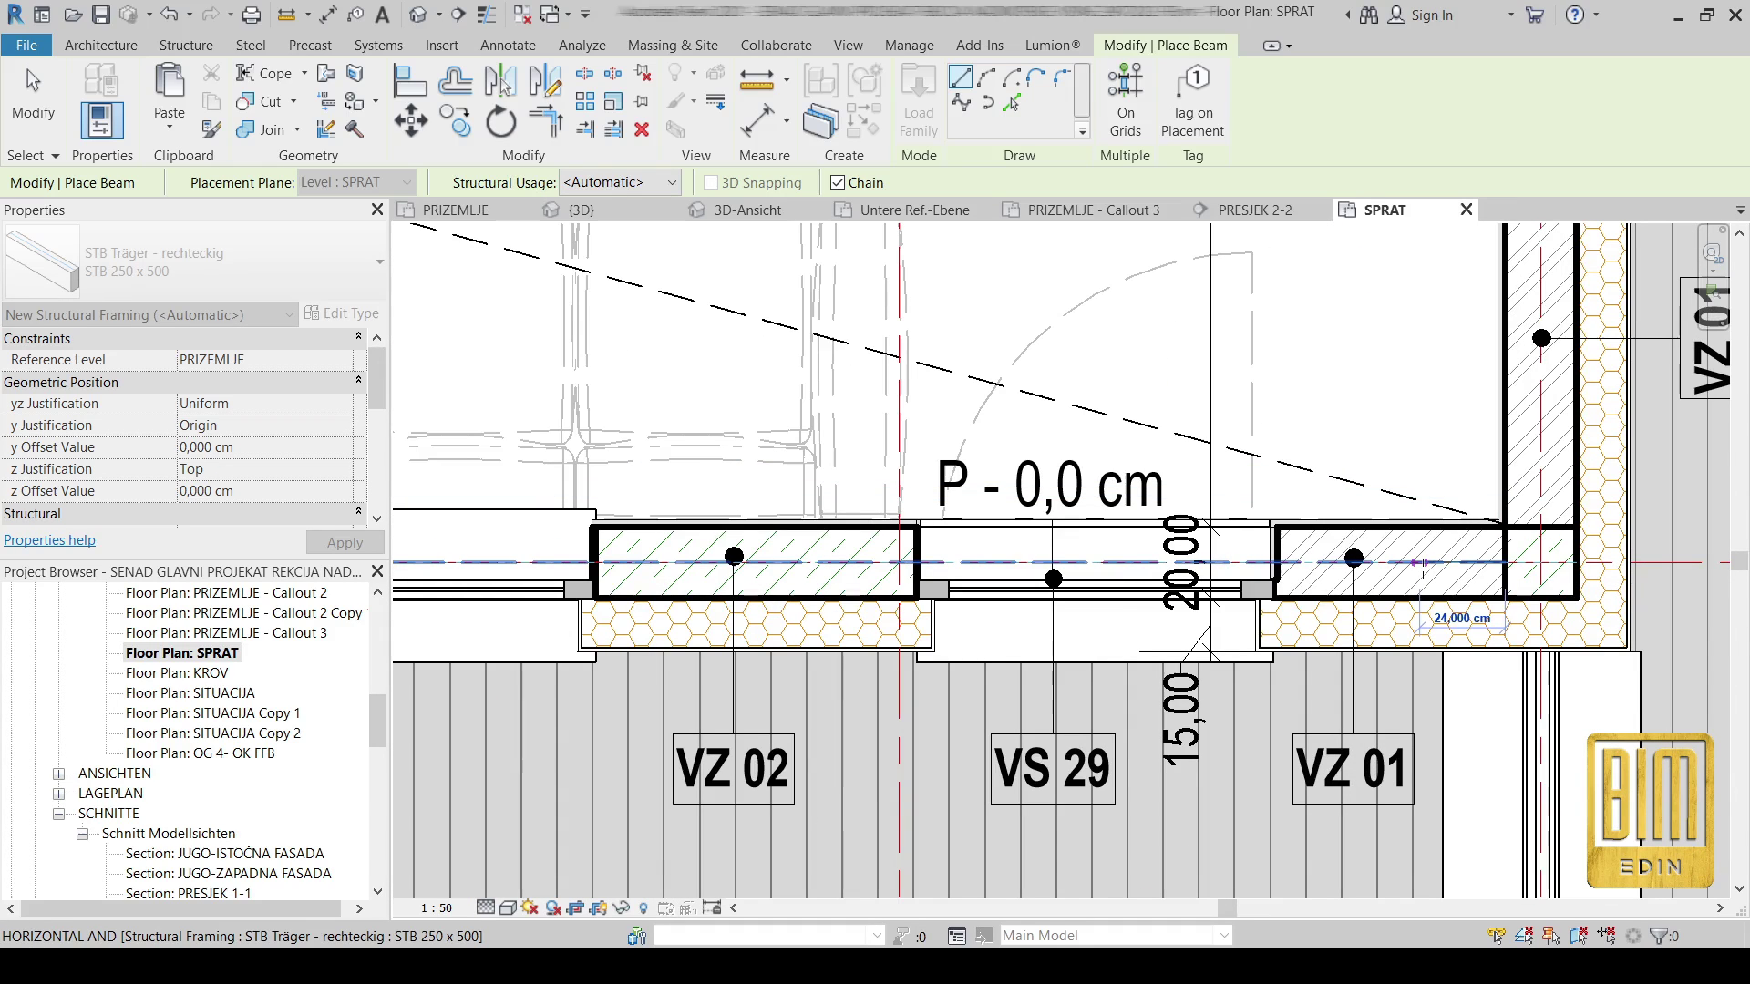
key(Escape)
key(Escape)
scroll(934, 379, down, 3)
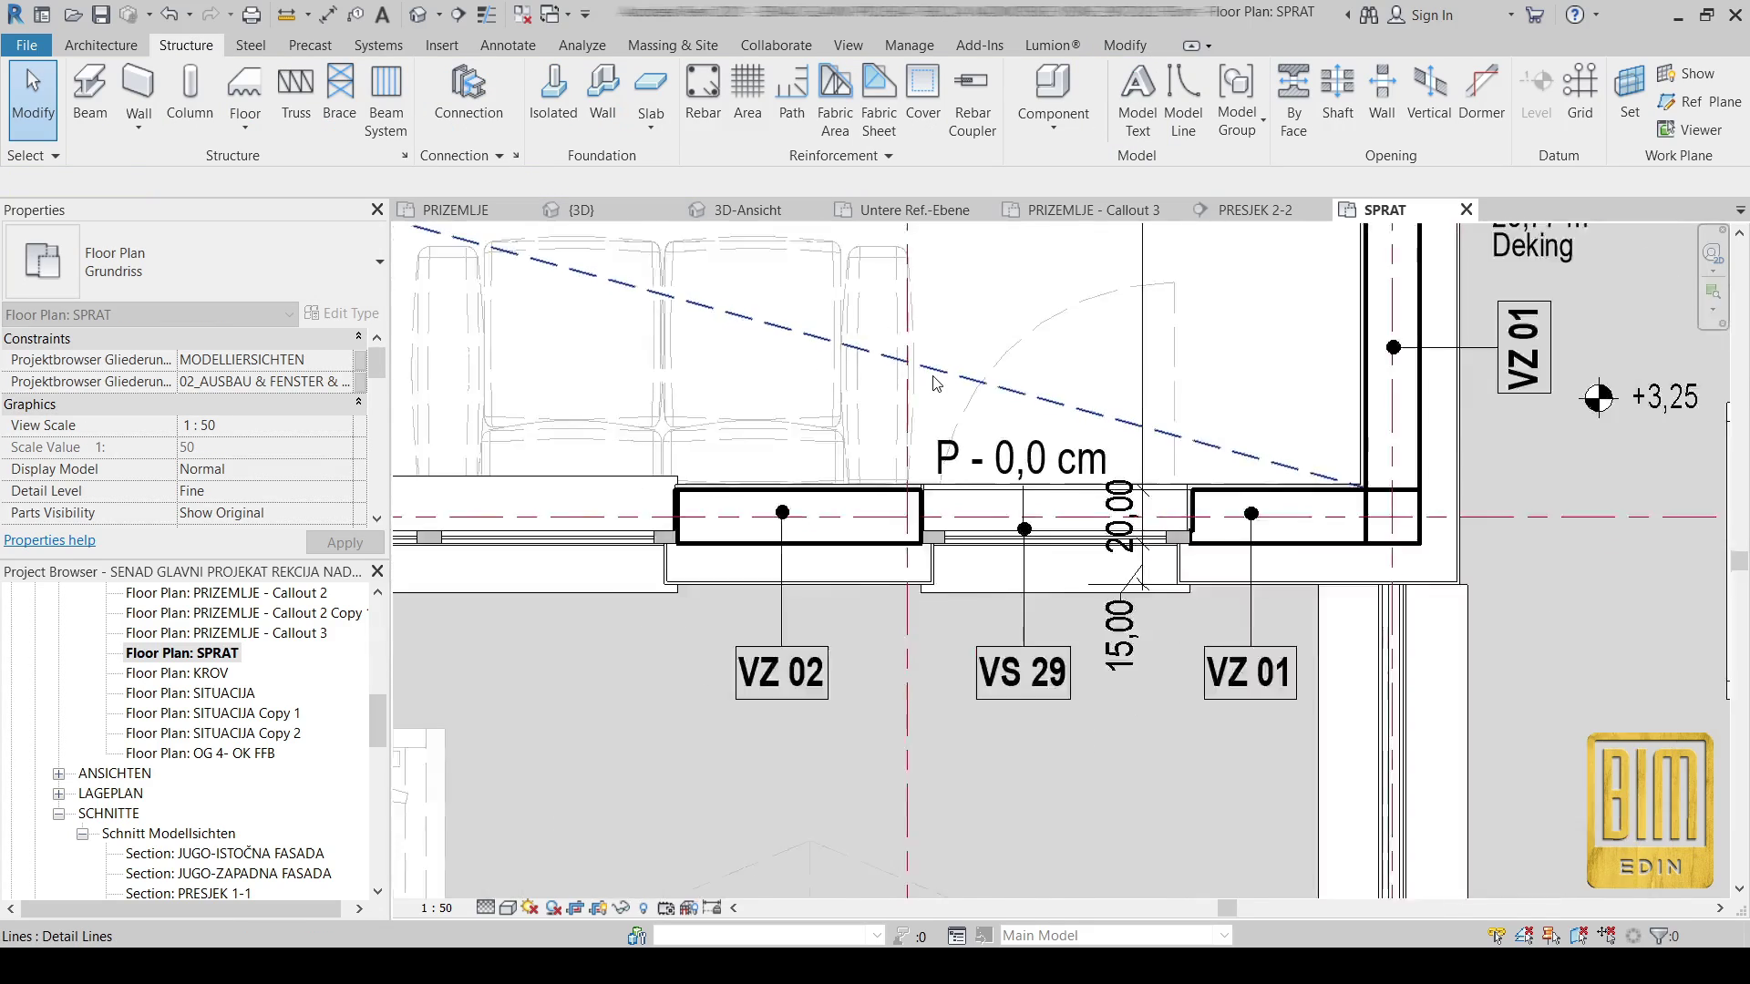
- In section PRESJEK 2-2, change the beam's type to STB 20 x 40
click(1255, 209)
scroll(1014, 409, down, 5)
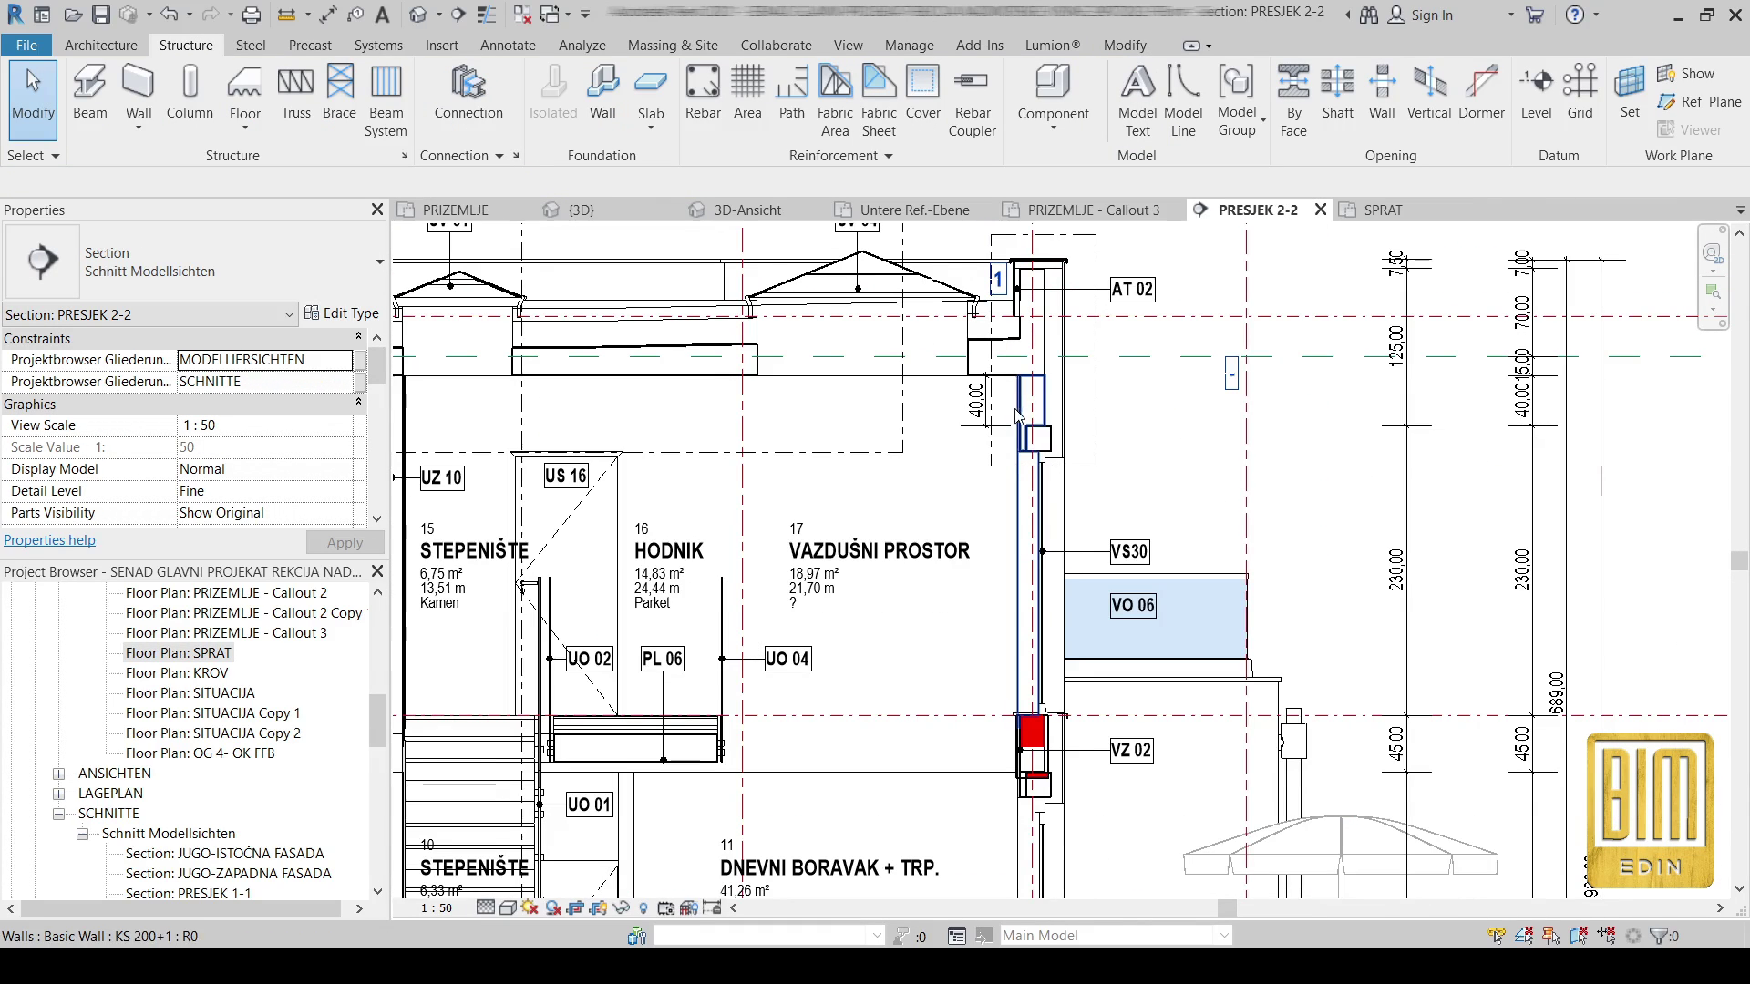
scroll(1036, 743, up, 3)
scroll(1036, 743, up, 2)
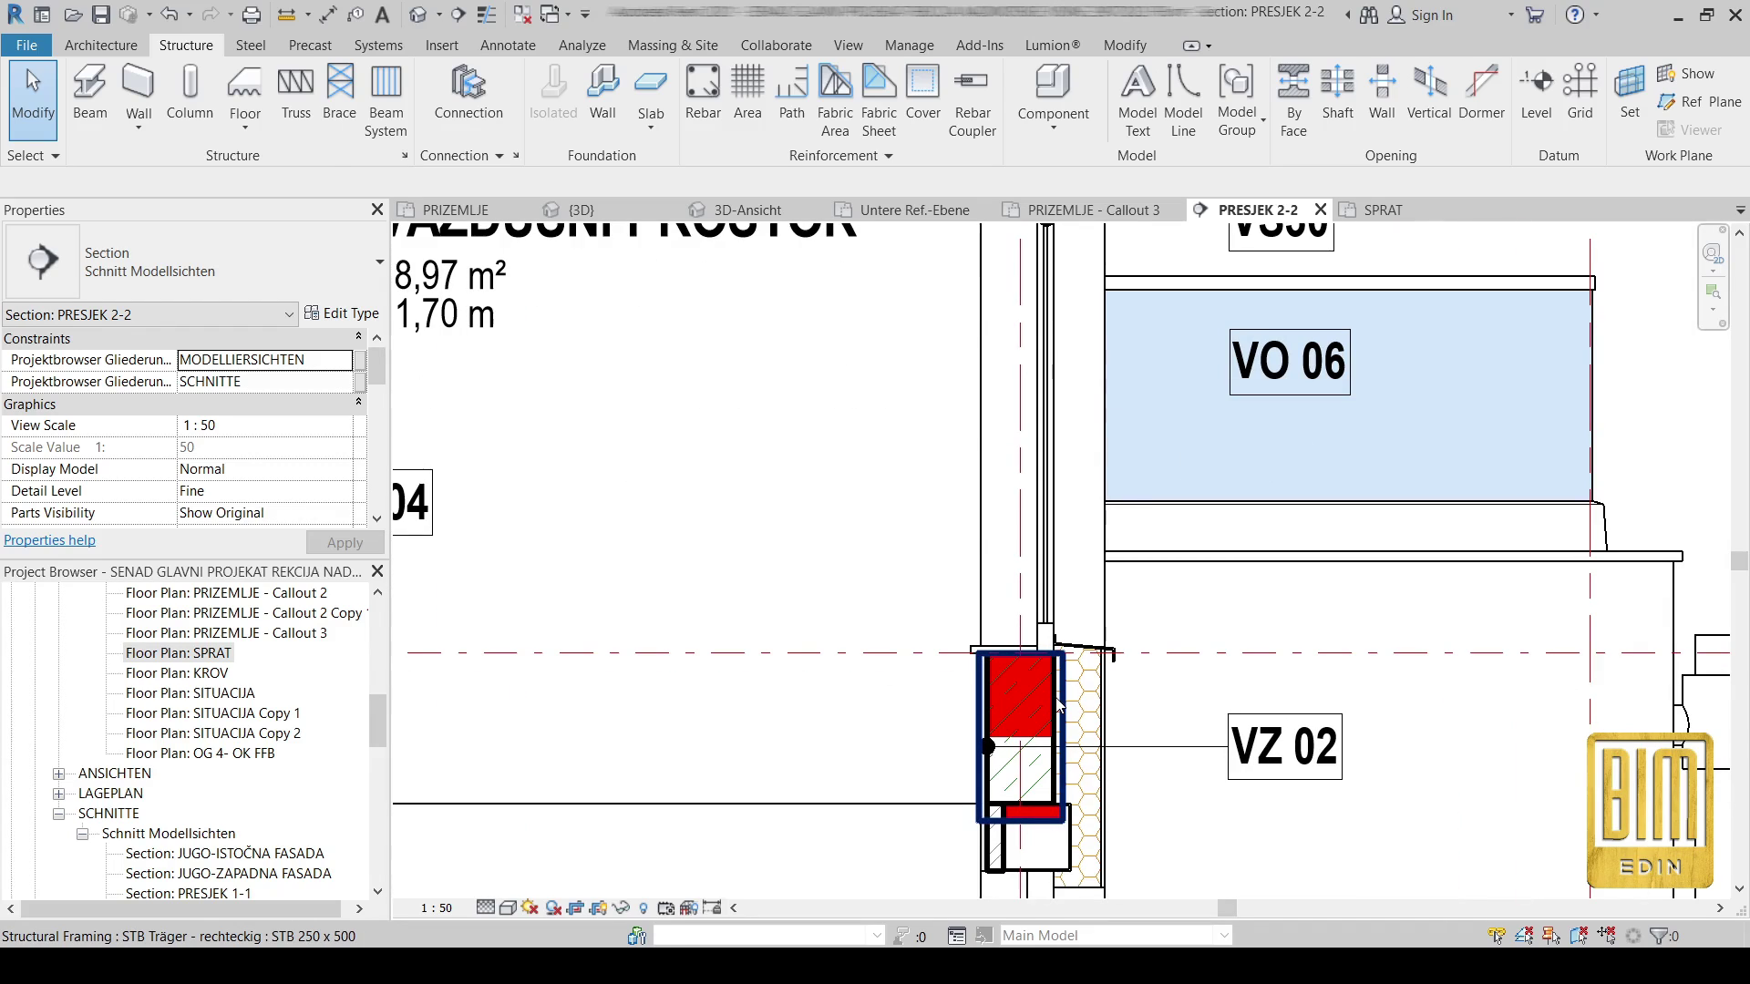
click(1059, 704)
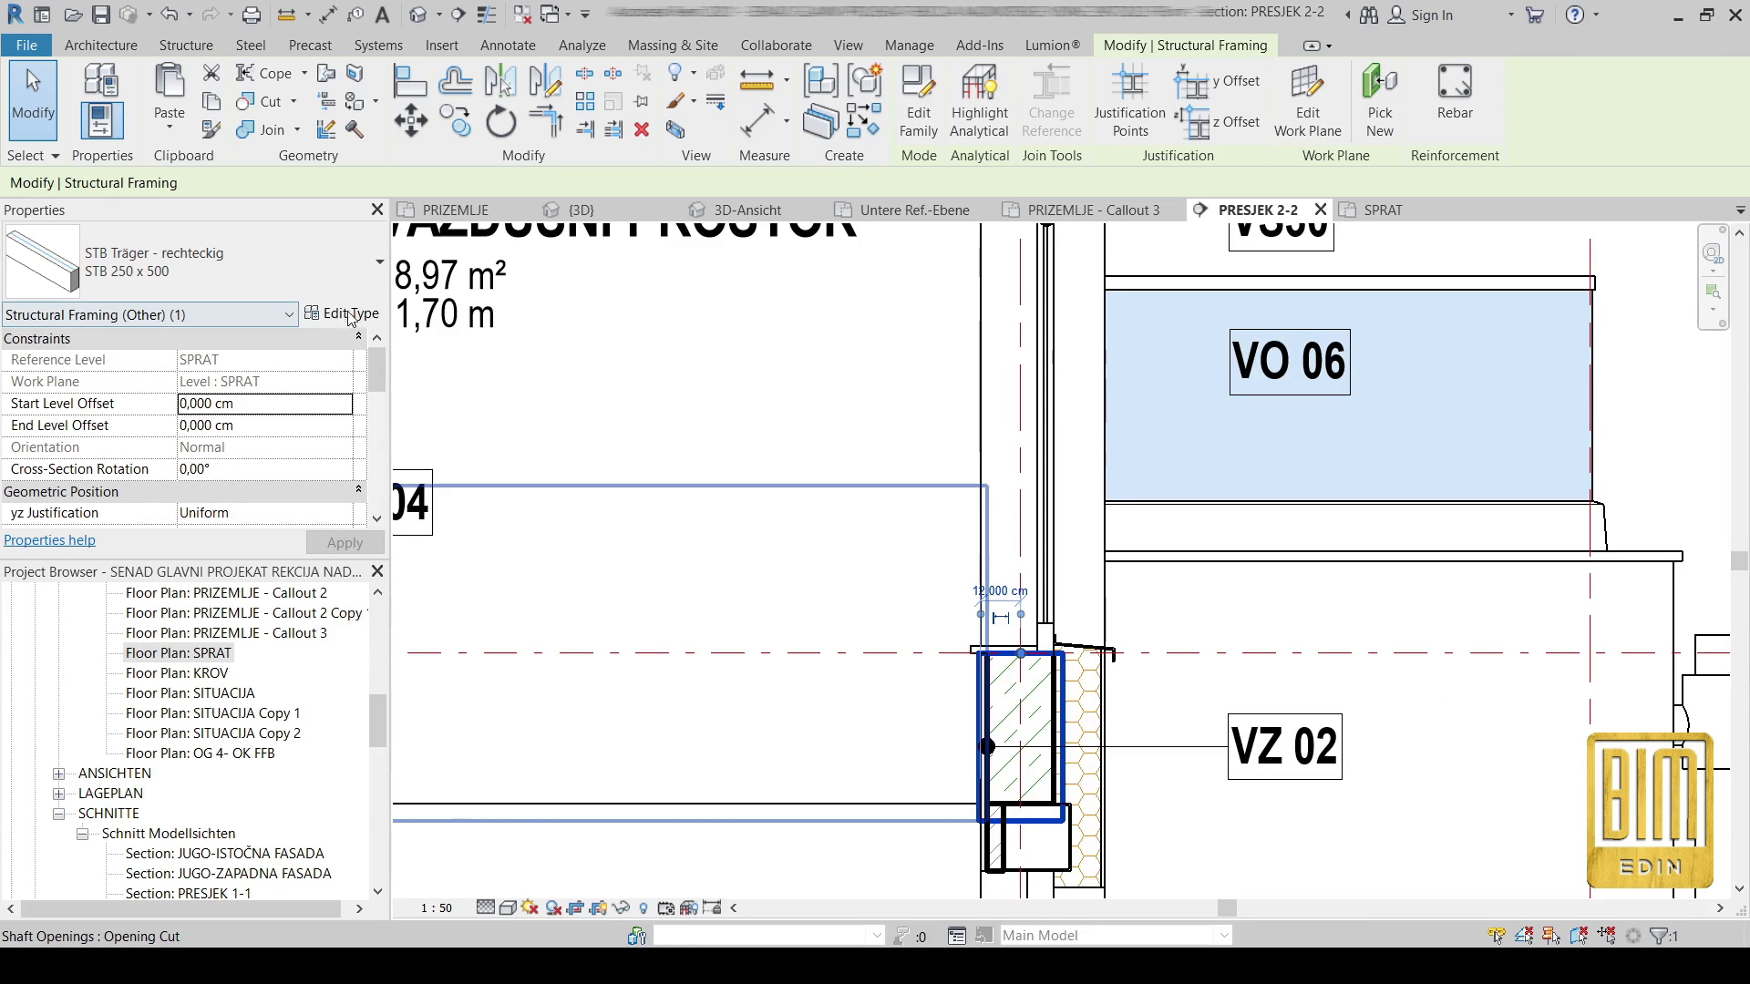
click(309, 275)
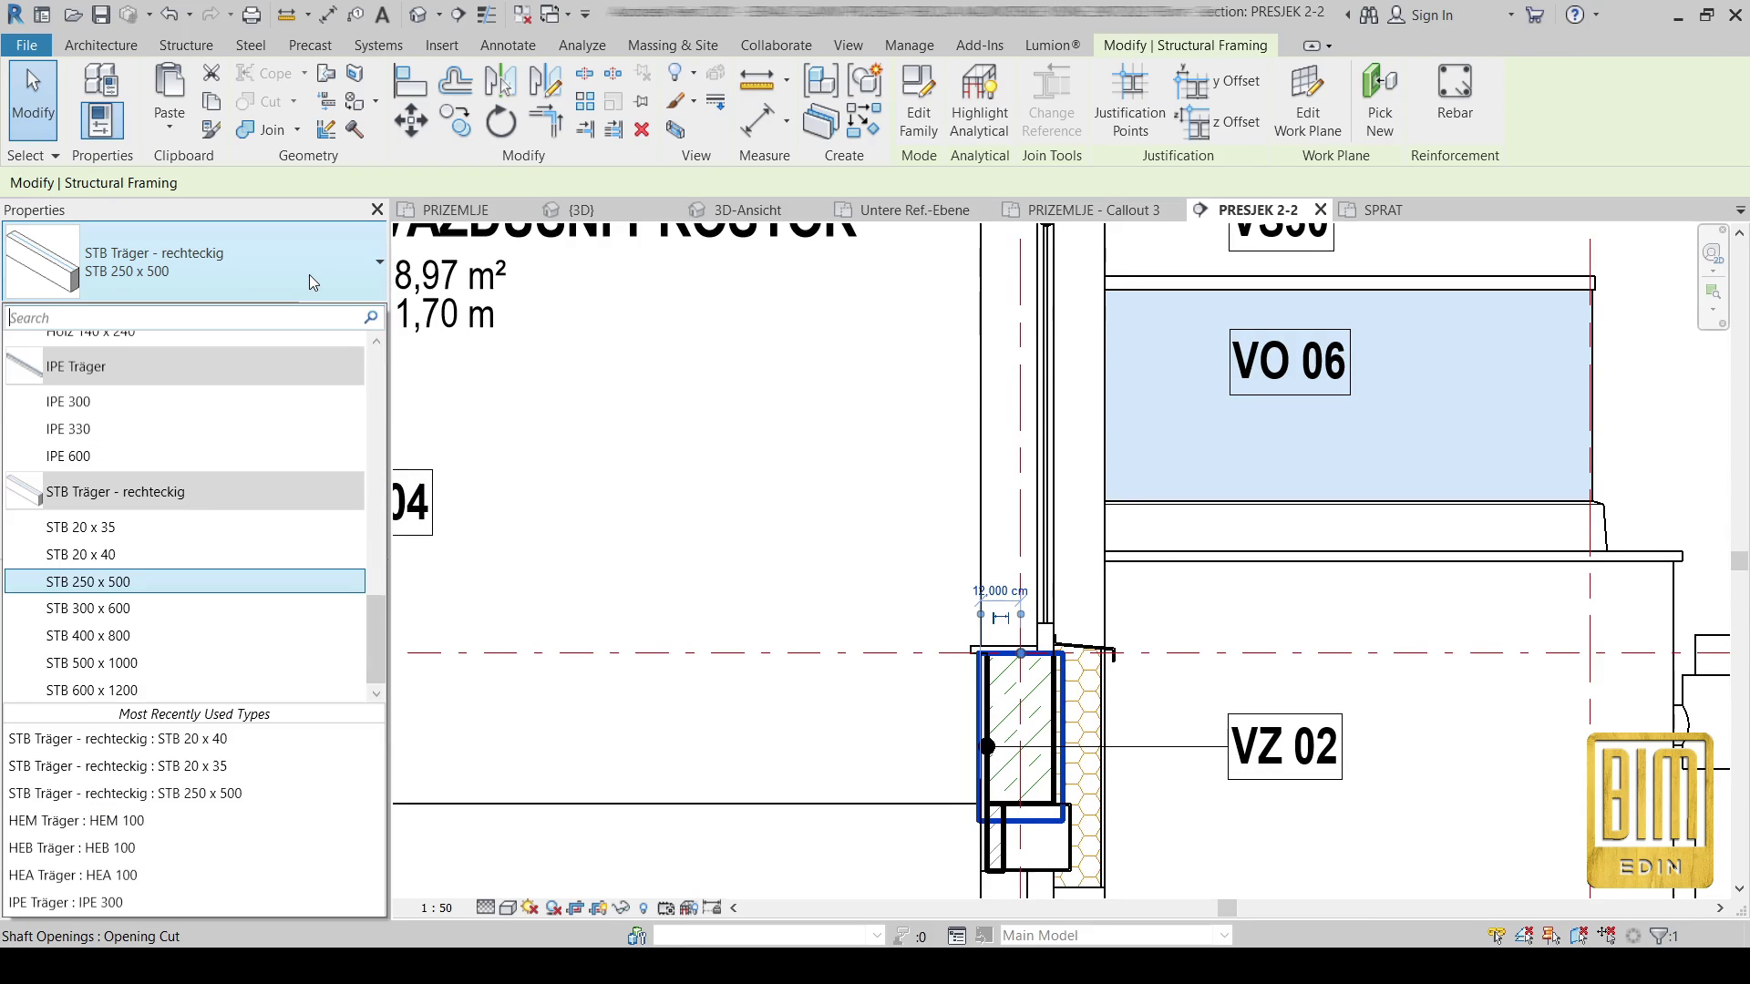
click(153, 553)
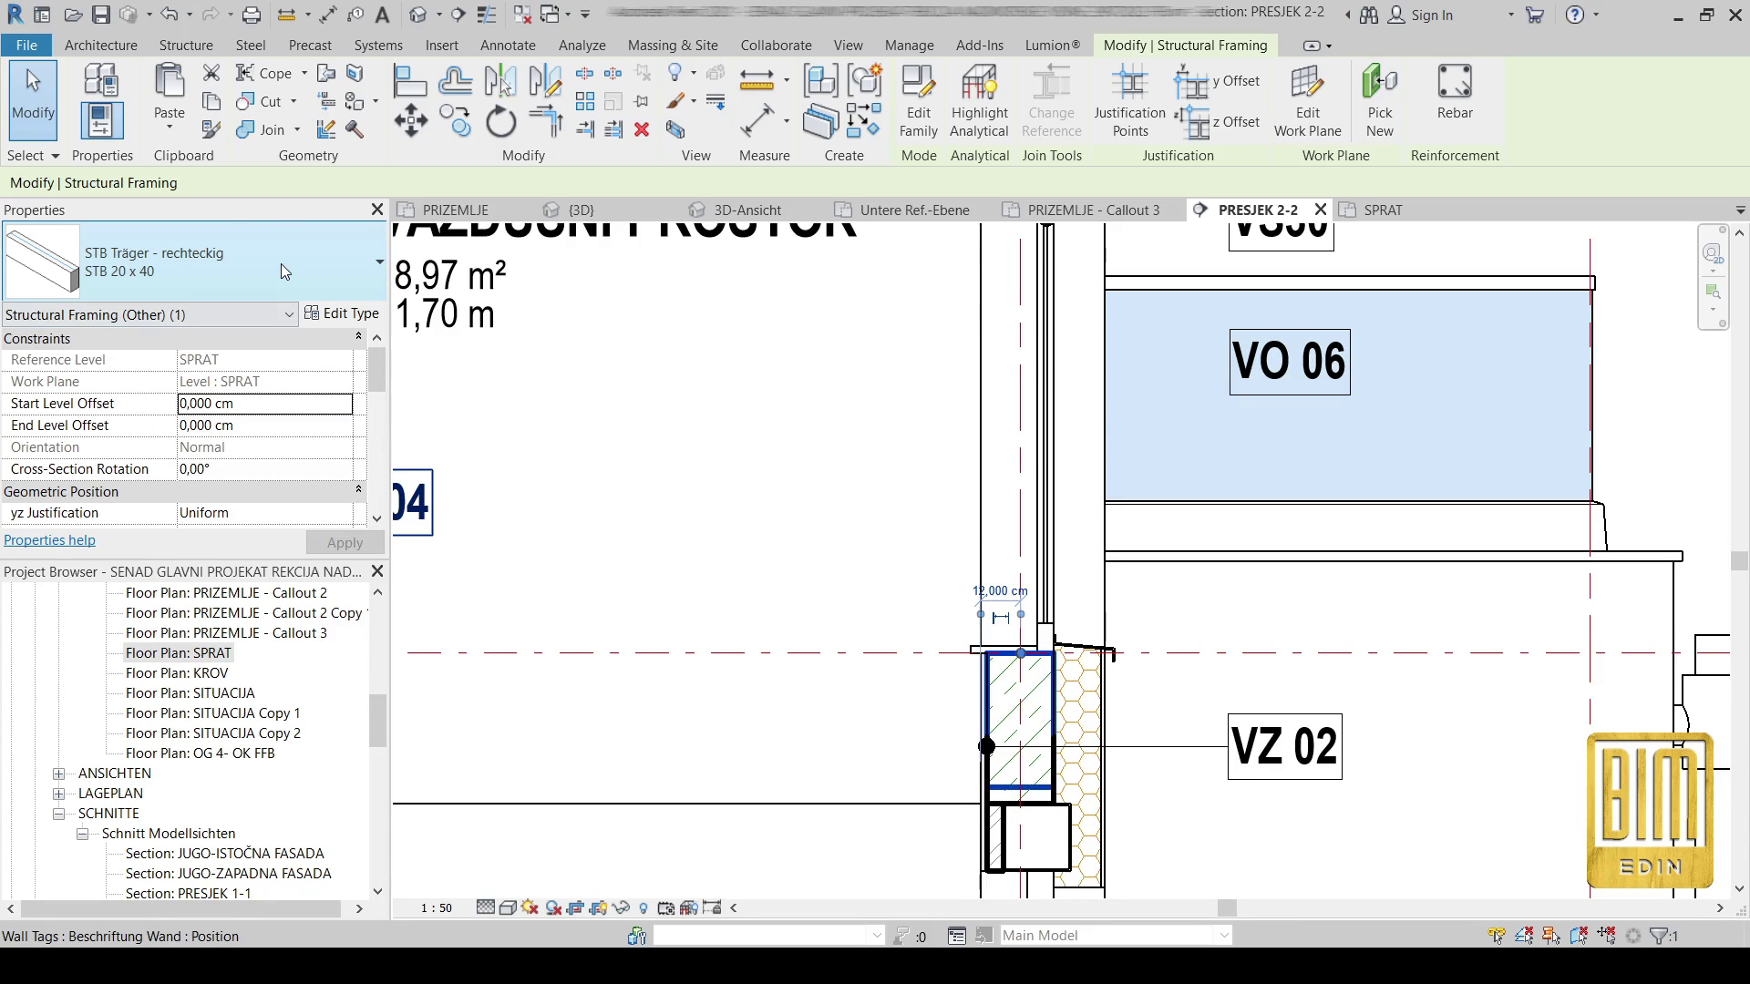
- Move the beam, with Disjoin checked, up to the wall endpoint at the slab underside
click(403, 123)
scroll(1025, 657, down, 2)
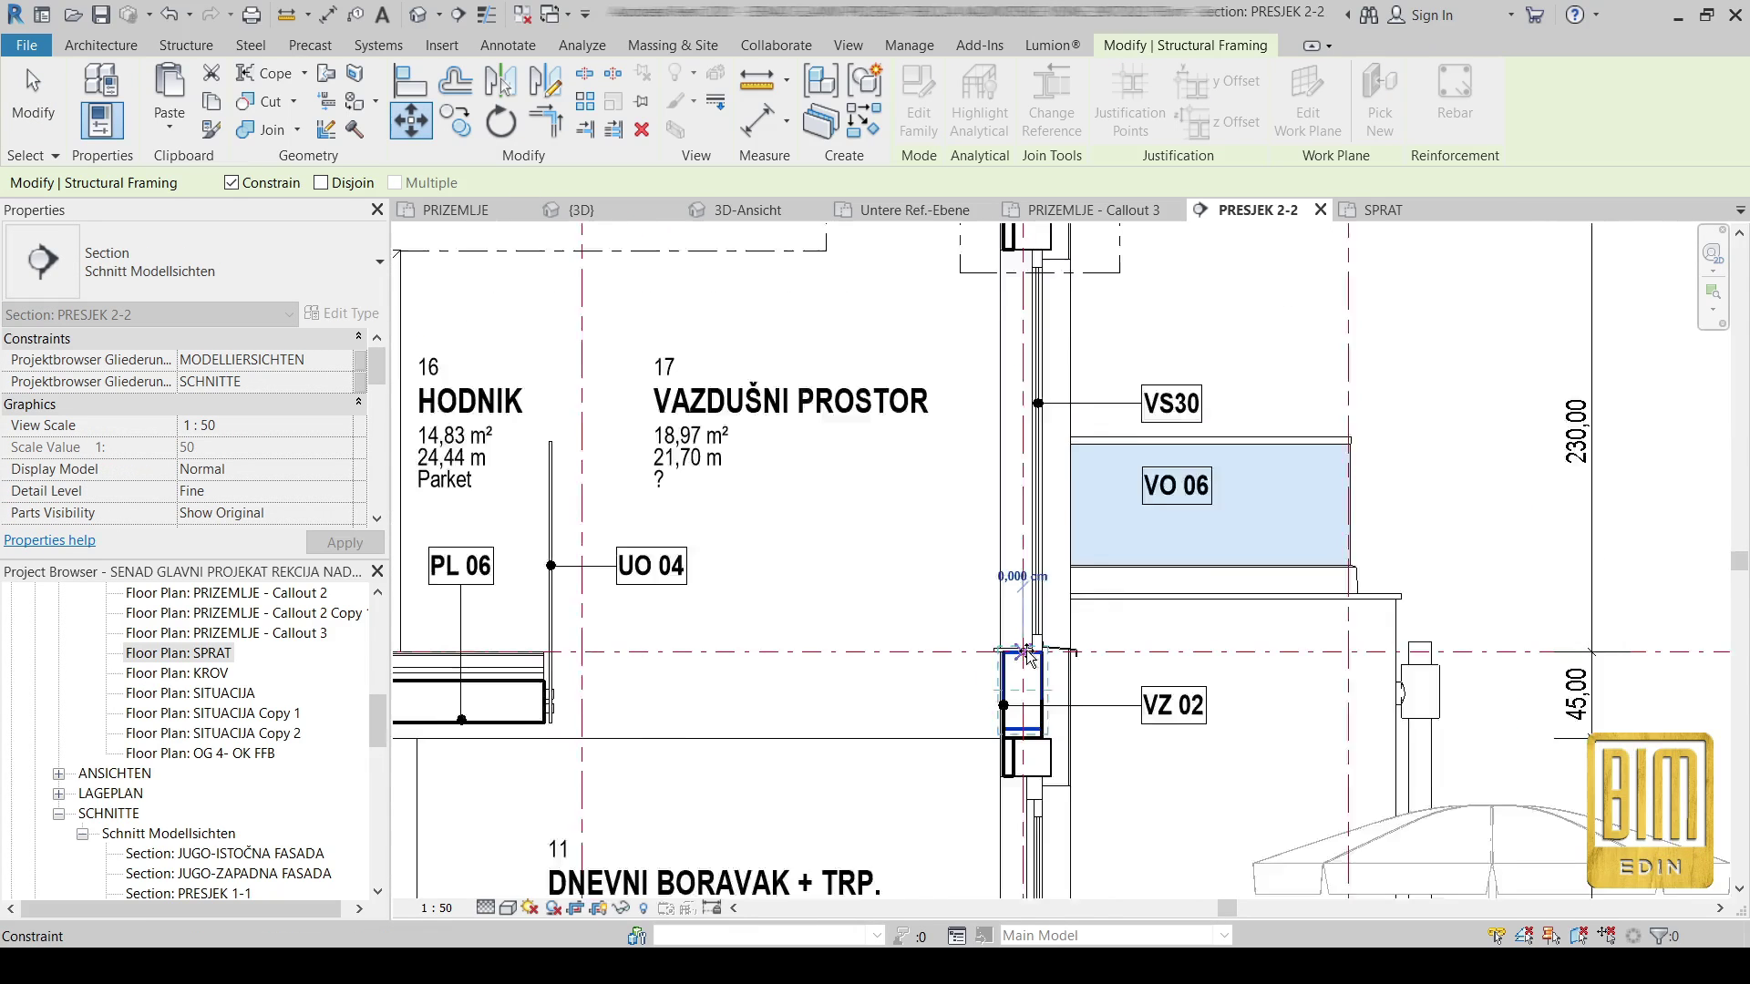
scroll(1025, 656, down, 2)
click(321, 183)
scroll(1035, 310, up, 2)
scroll(1035, 310, up, 3)
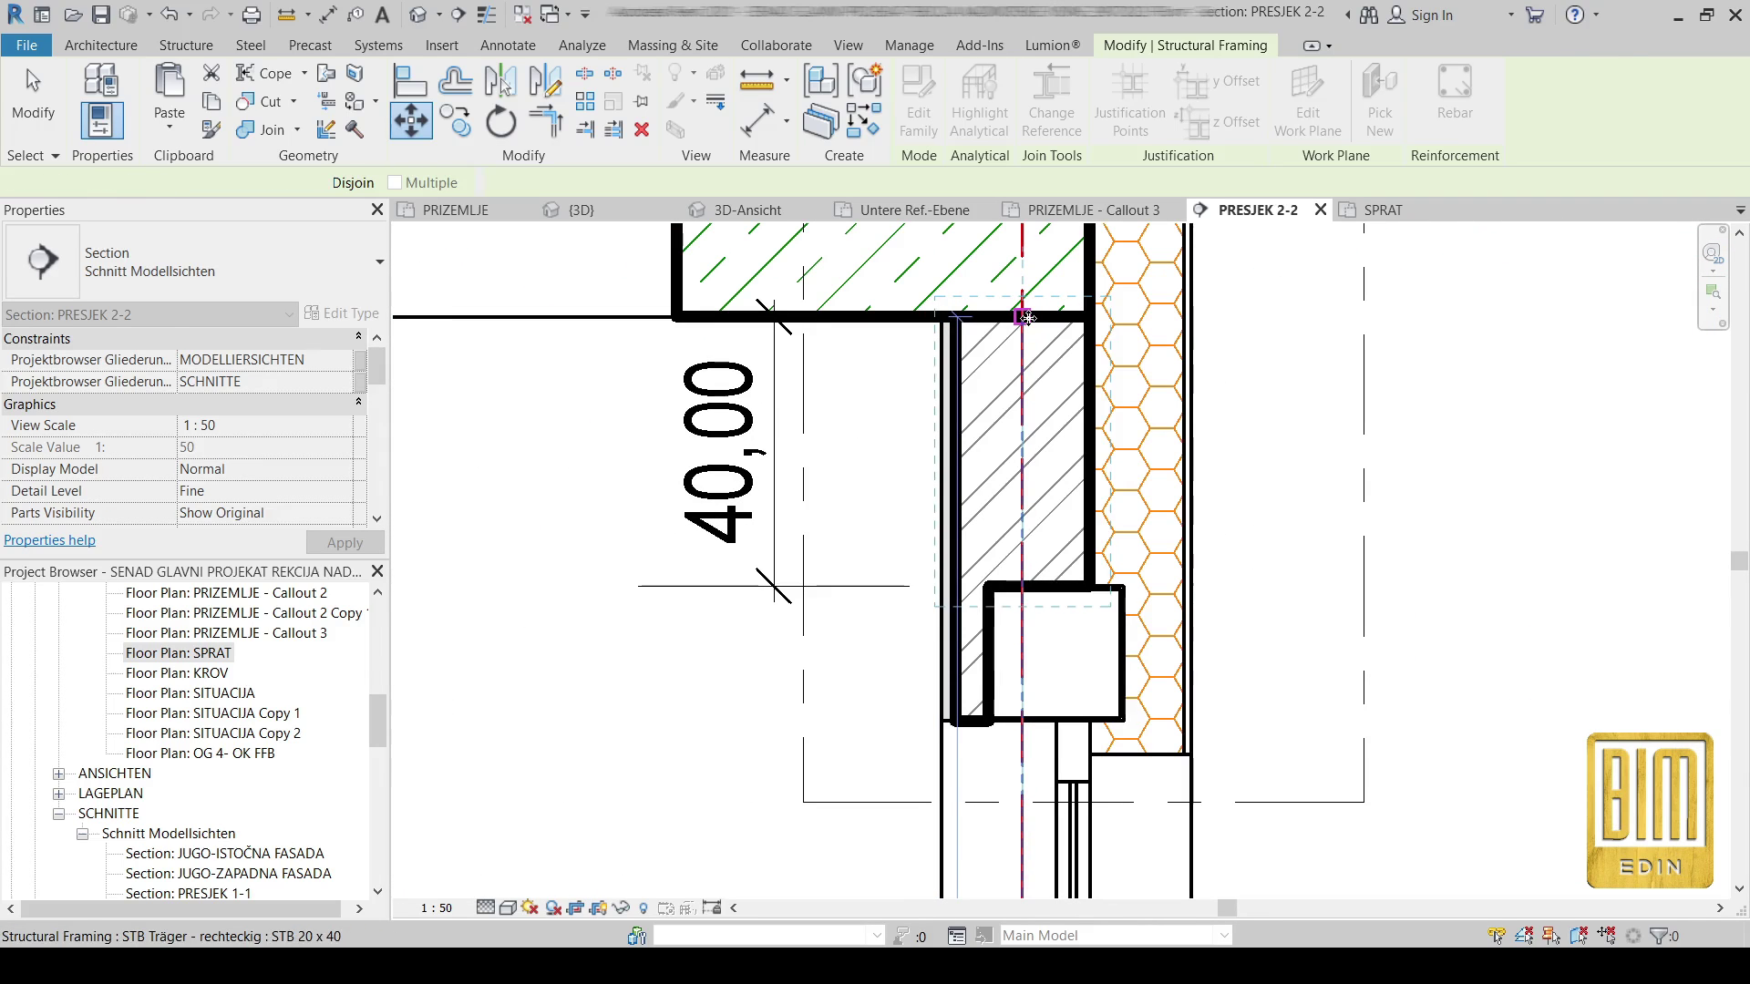
click(1024, 319)
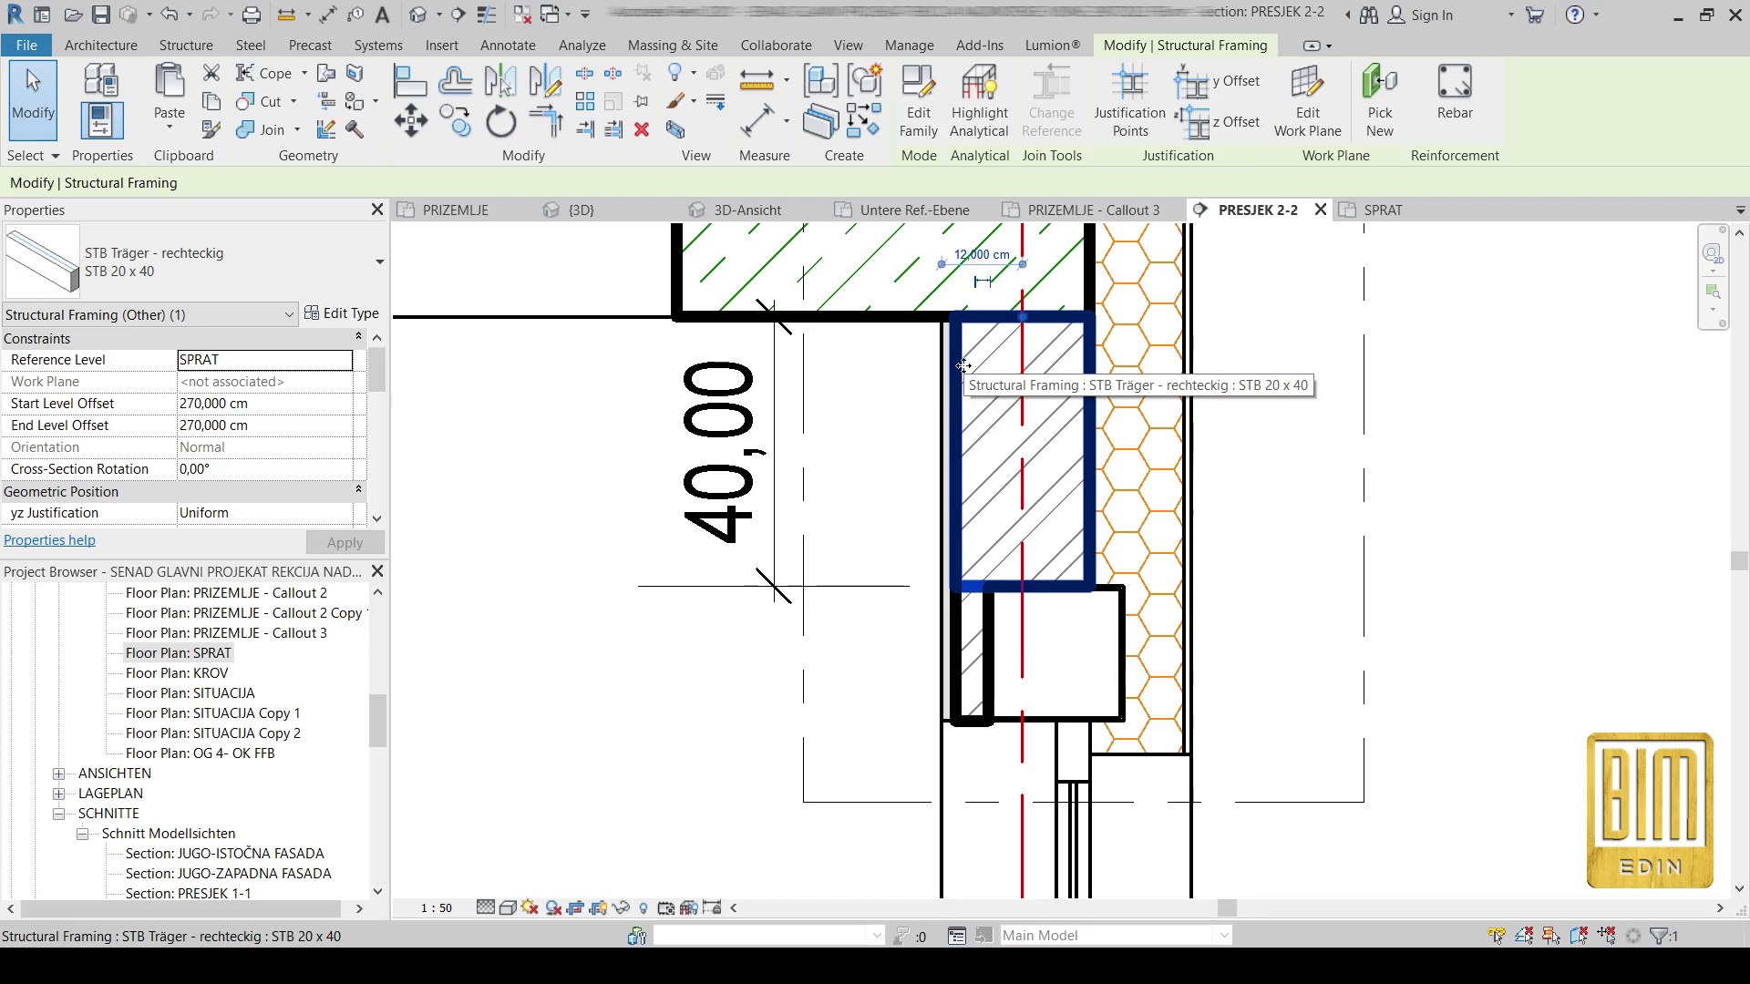
- Select the red beam and open its family for editing
click(267, 130)
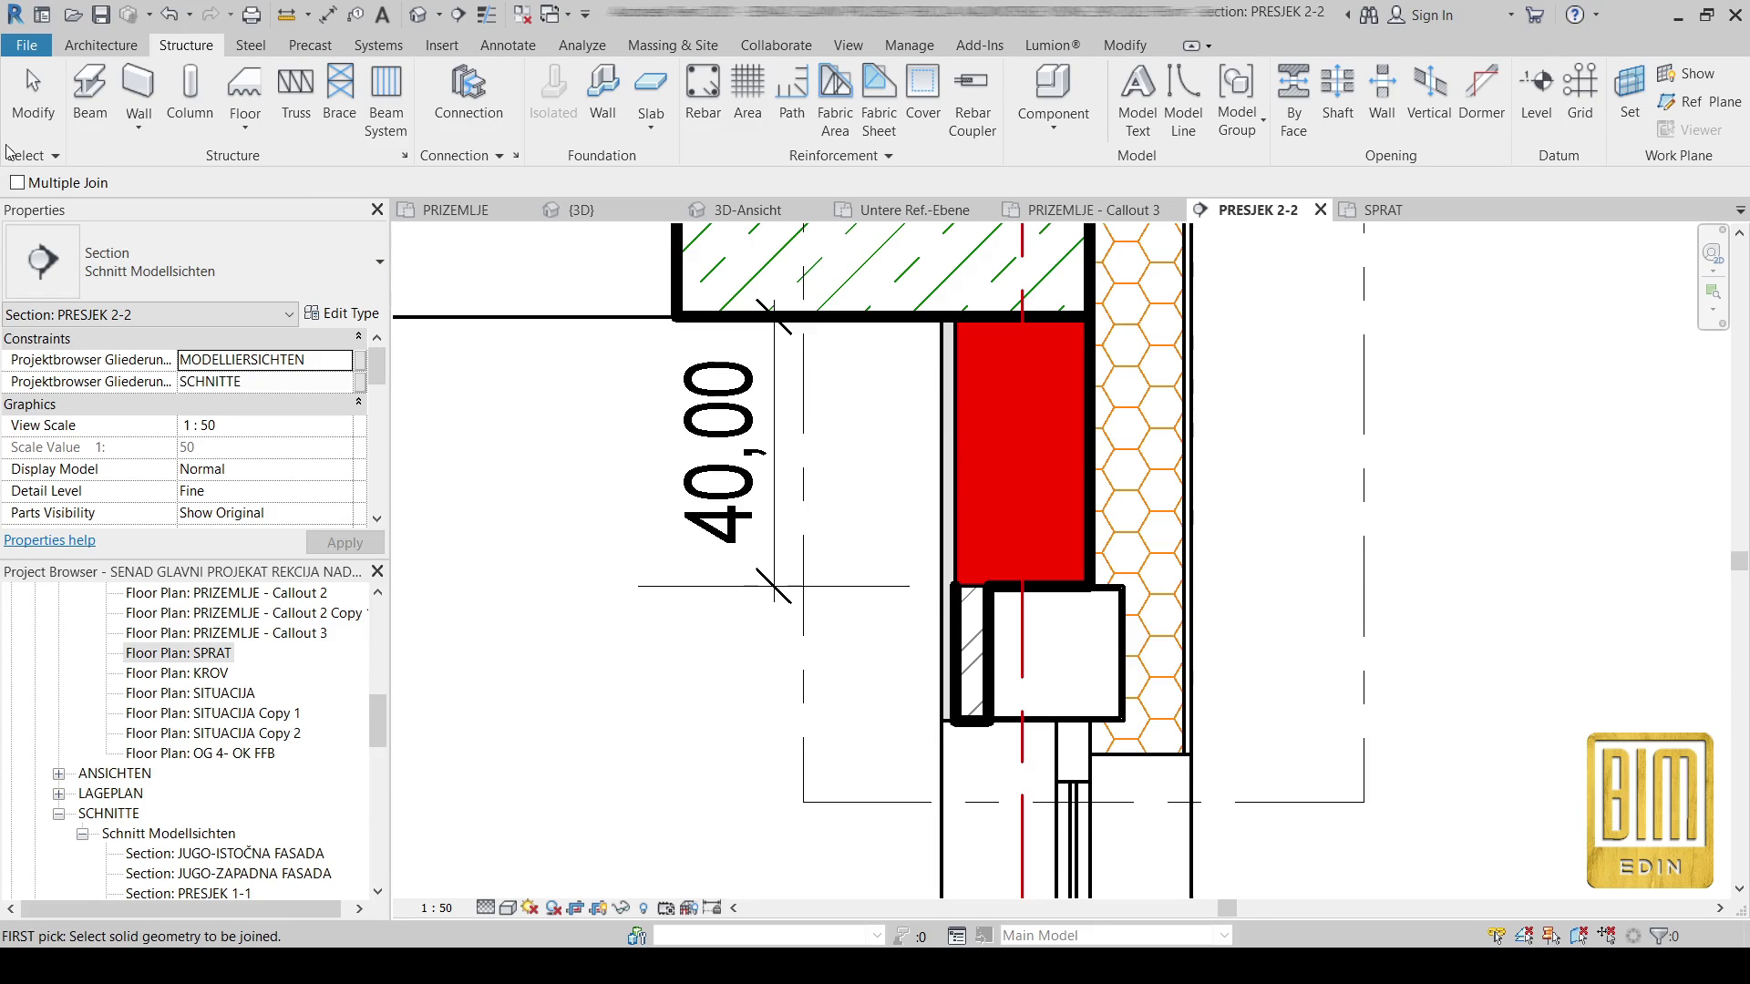
key(Escape)
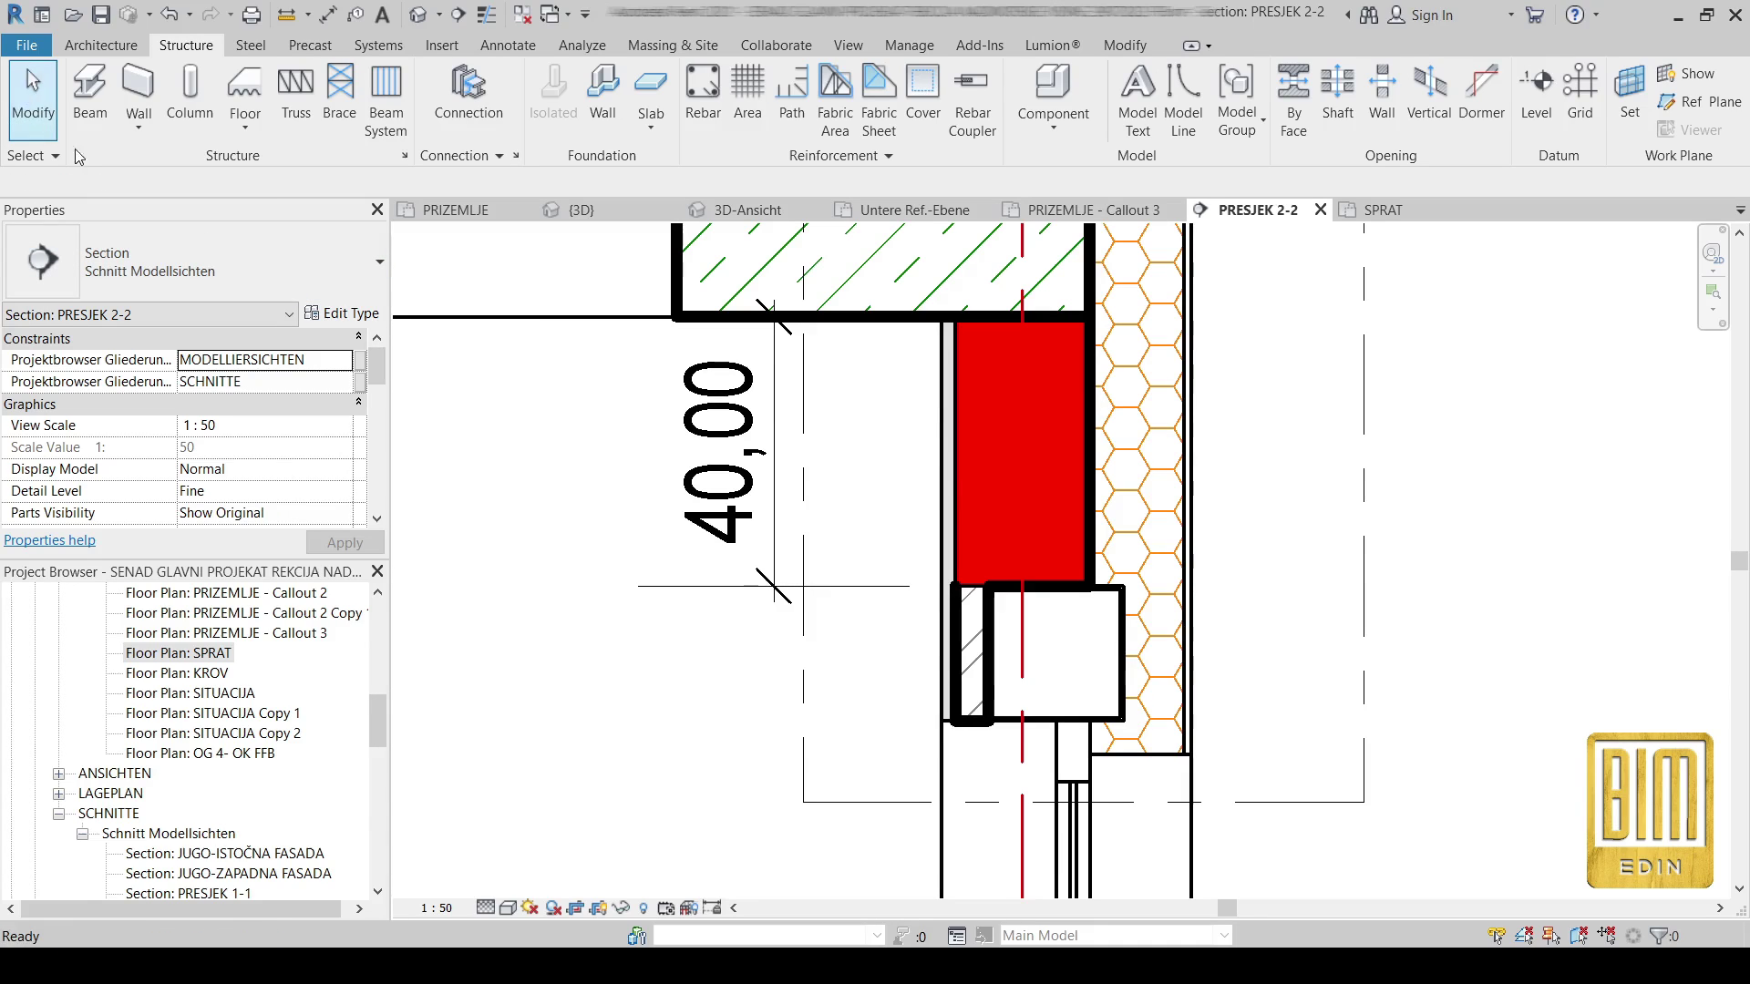
click(962, 381)
click(919, 100)
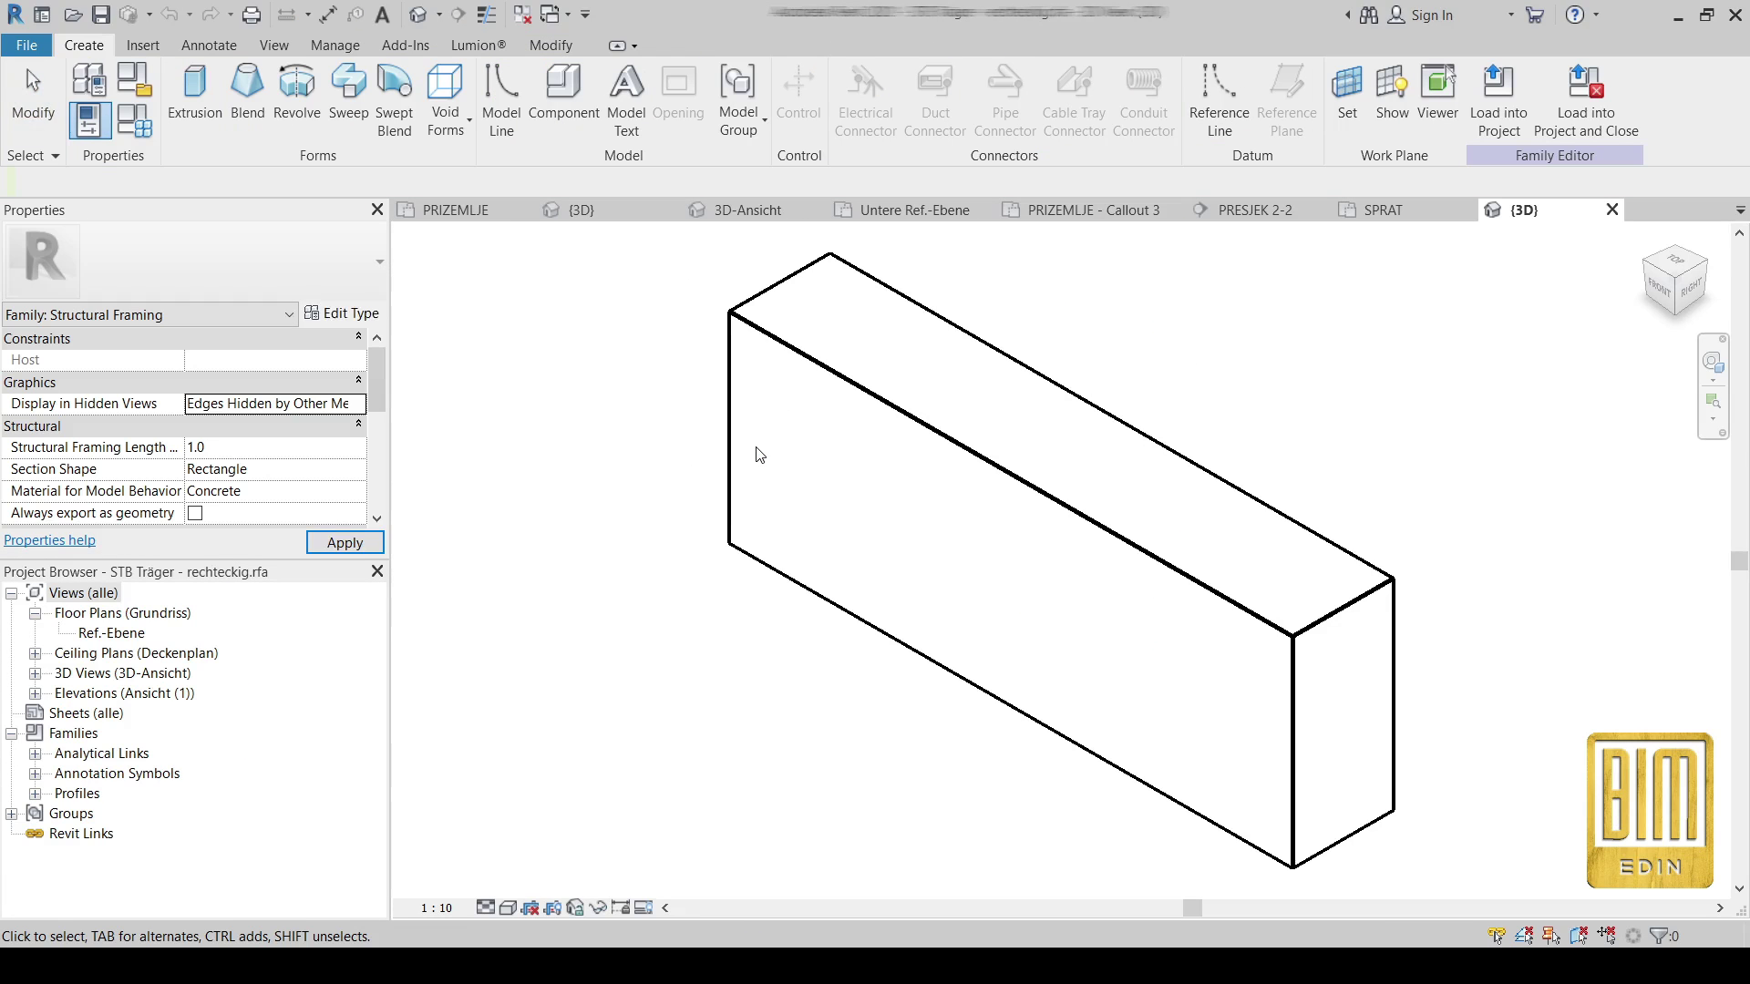
- In the family's Ref.-Ebene plan, draw a section line across the beam
double_click(111, 632)
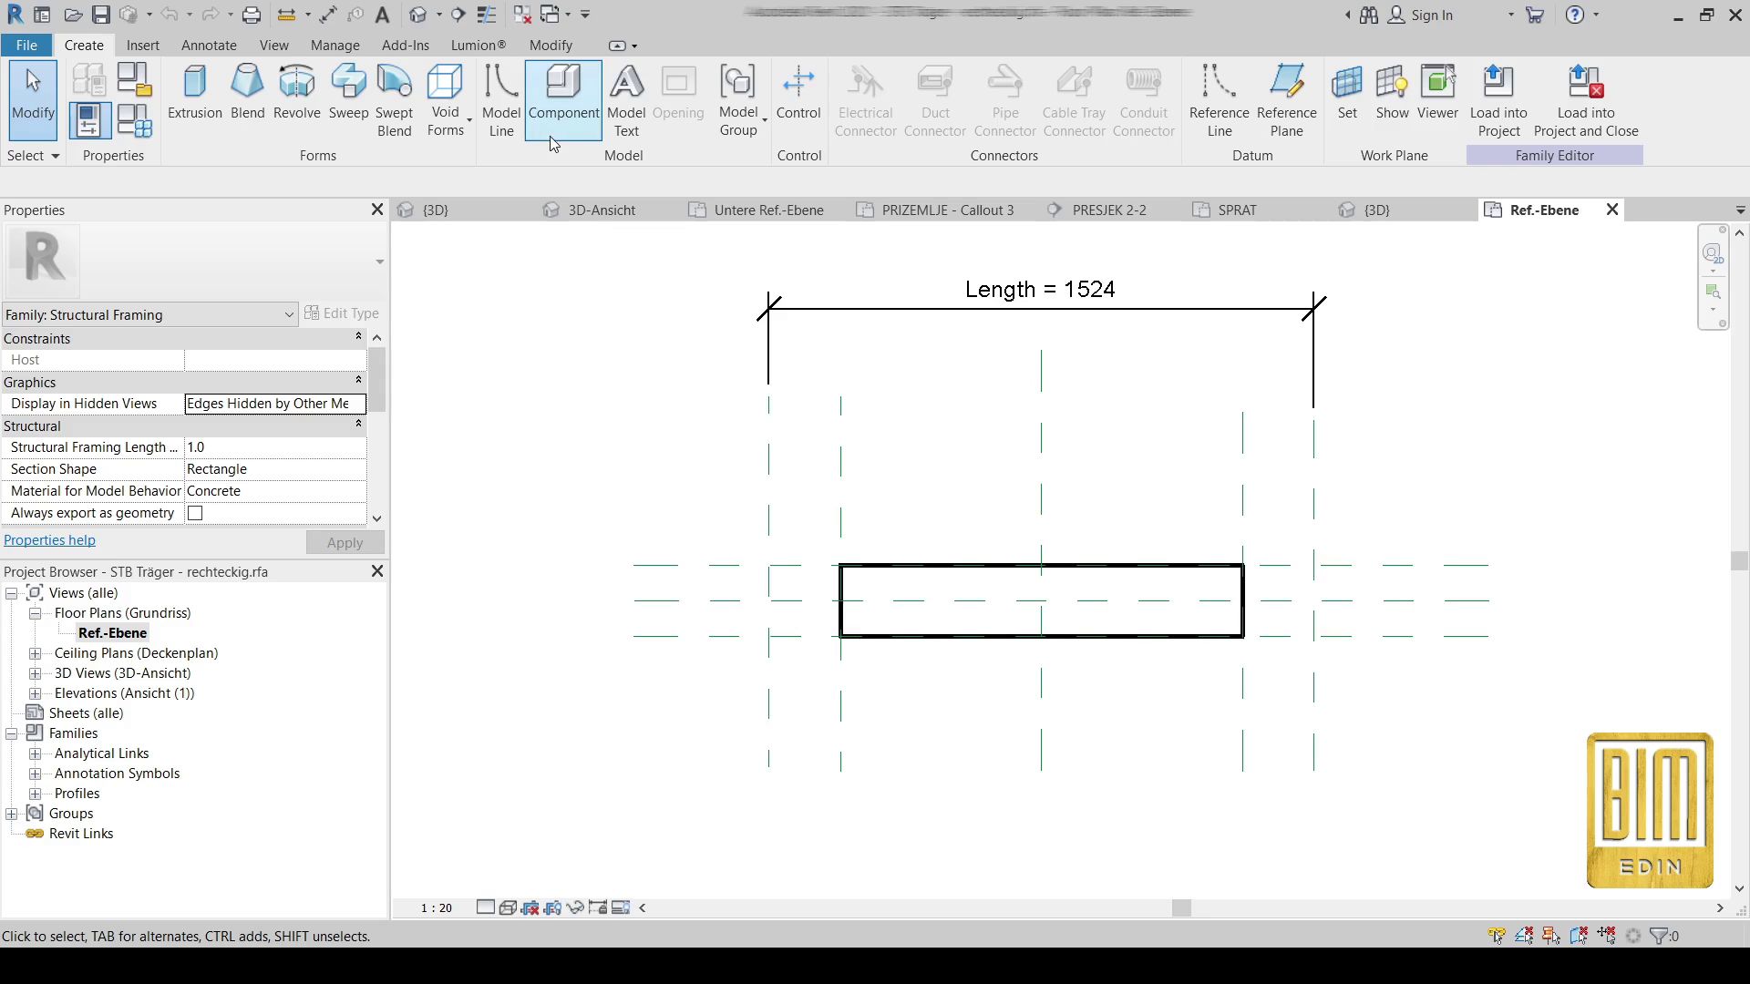
click(459, 14)
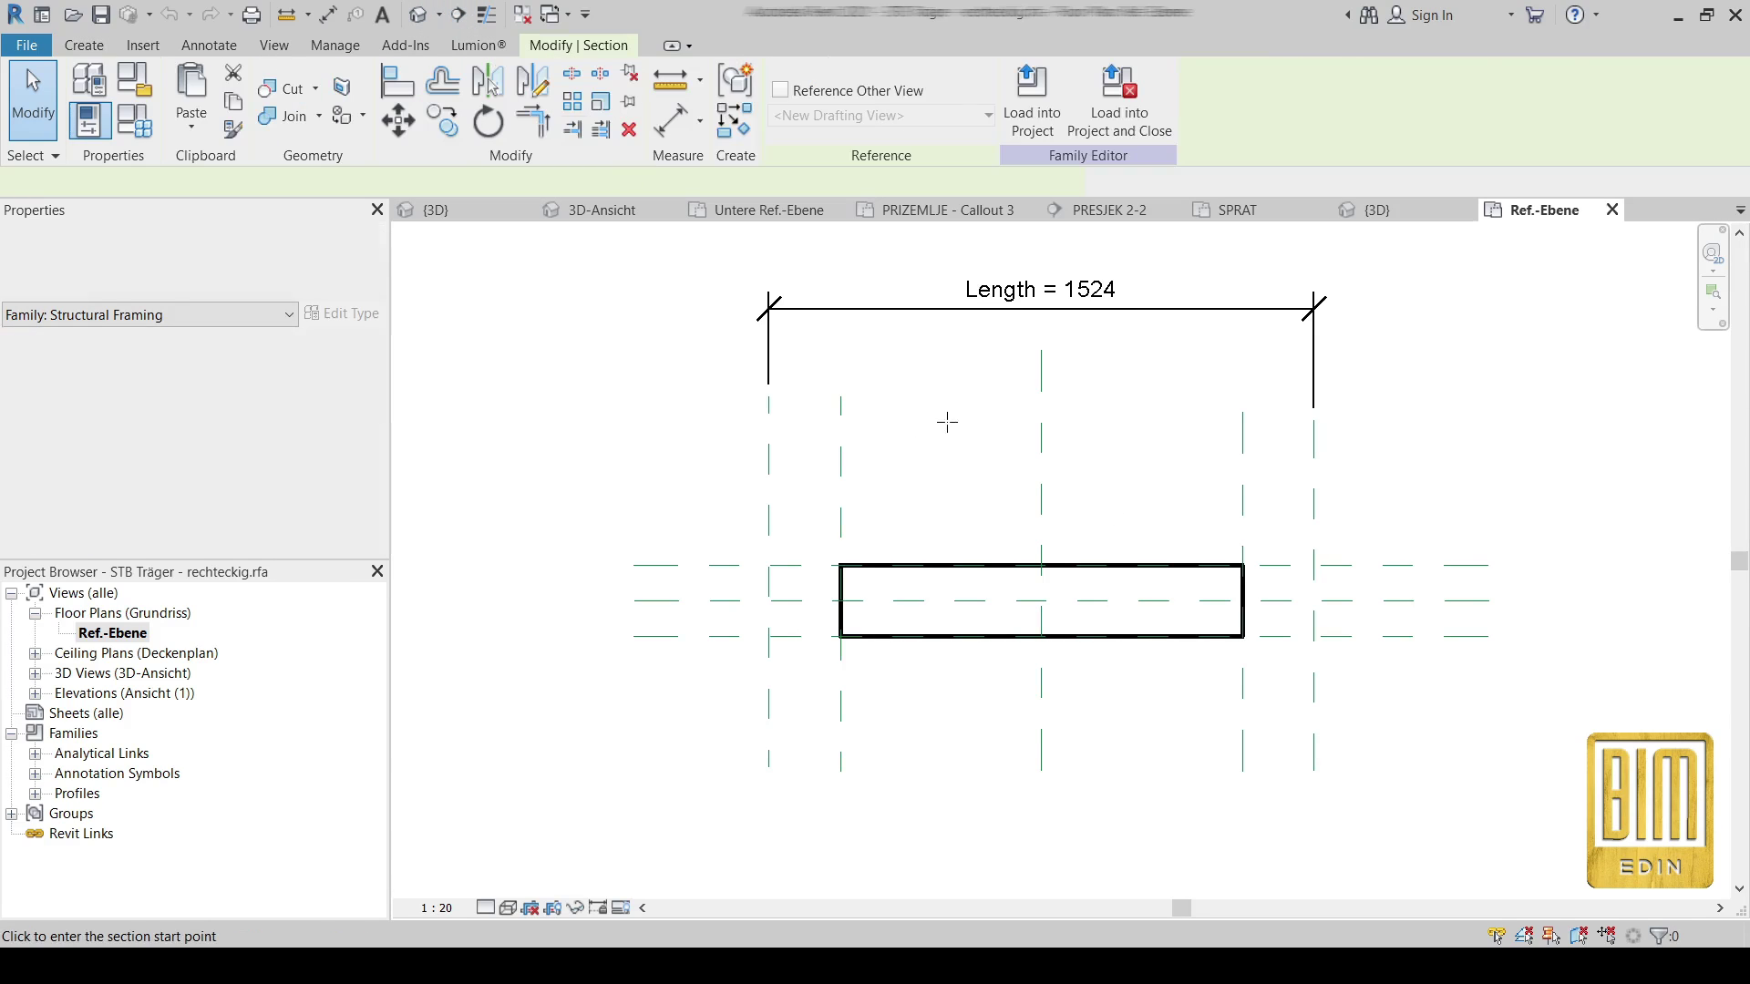
click(1119, 739)
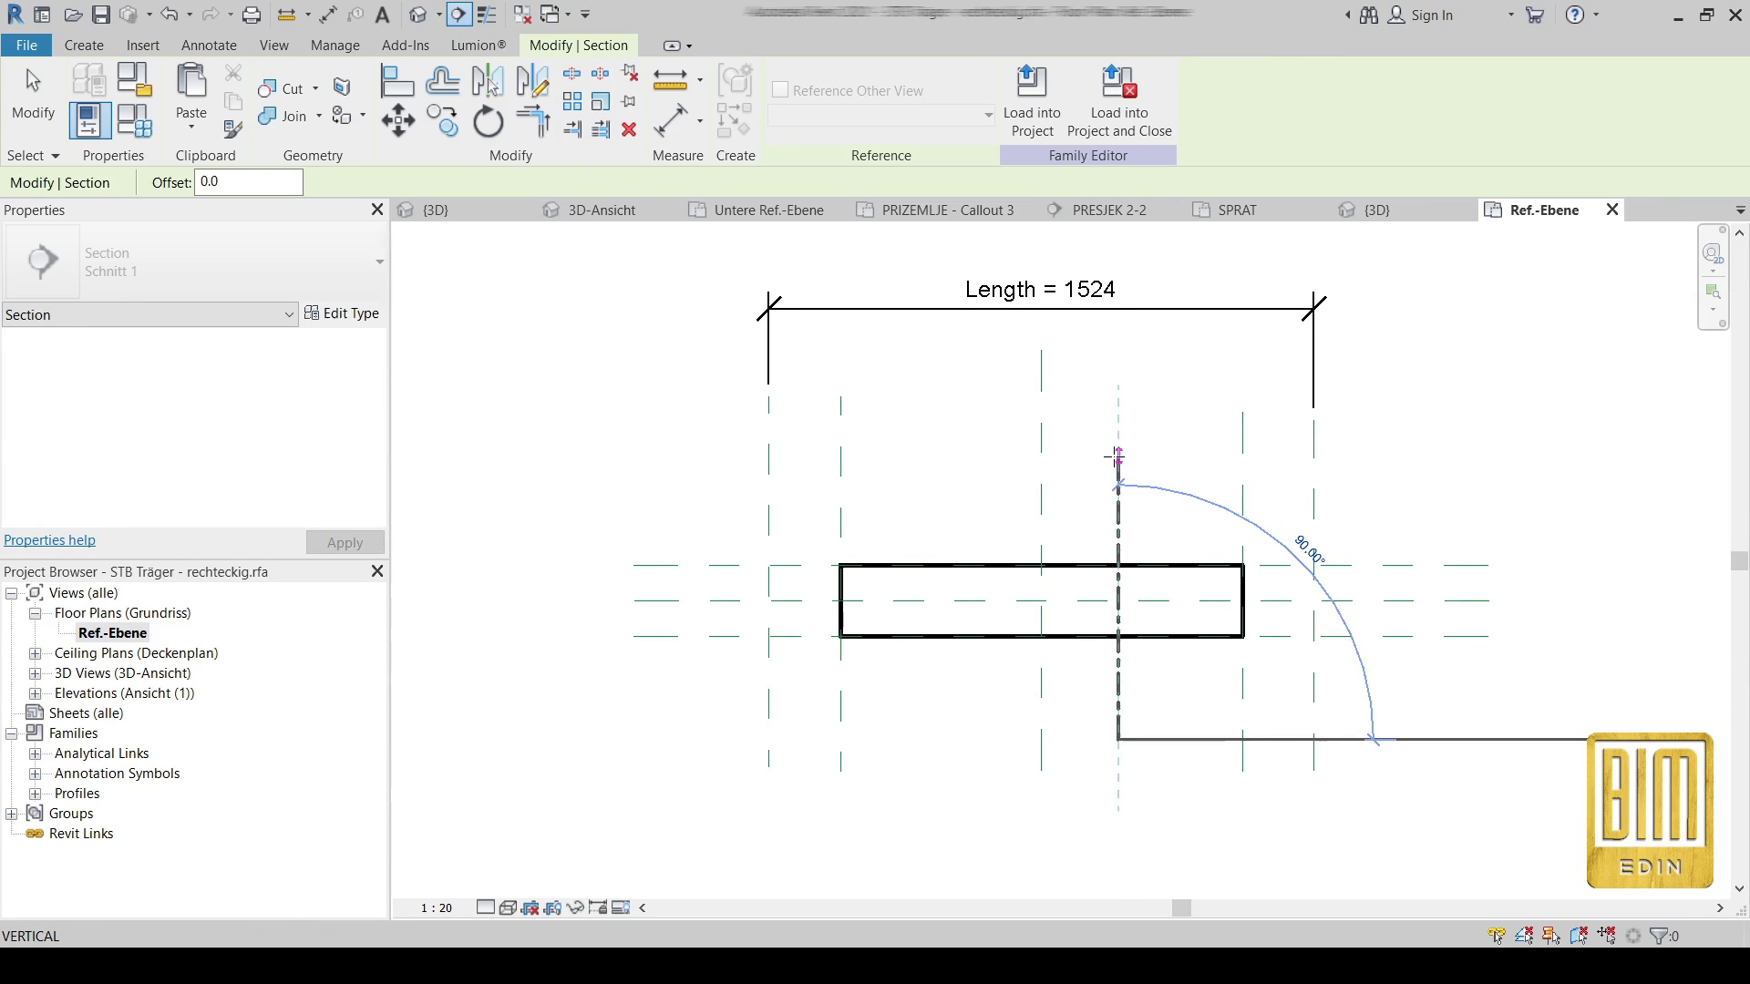
click(1117, 457)
- Open the Schnitt 0 section view and switch on Thin Lines
right_click(1122, 504)
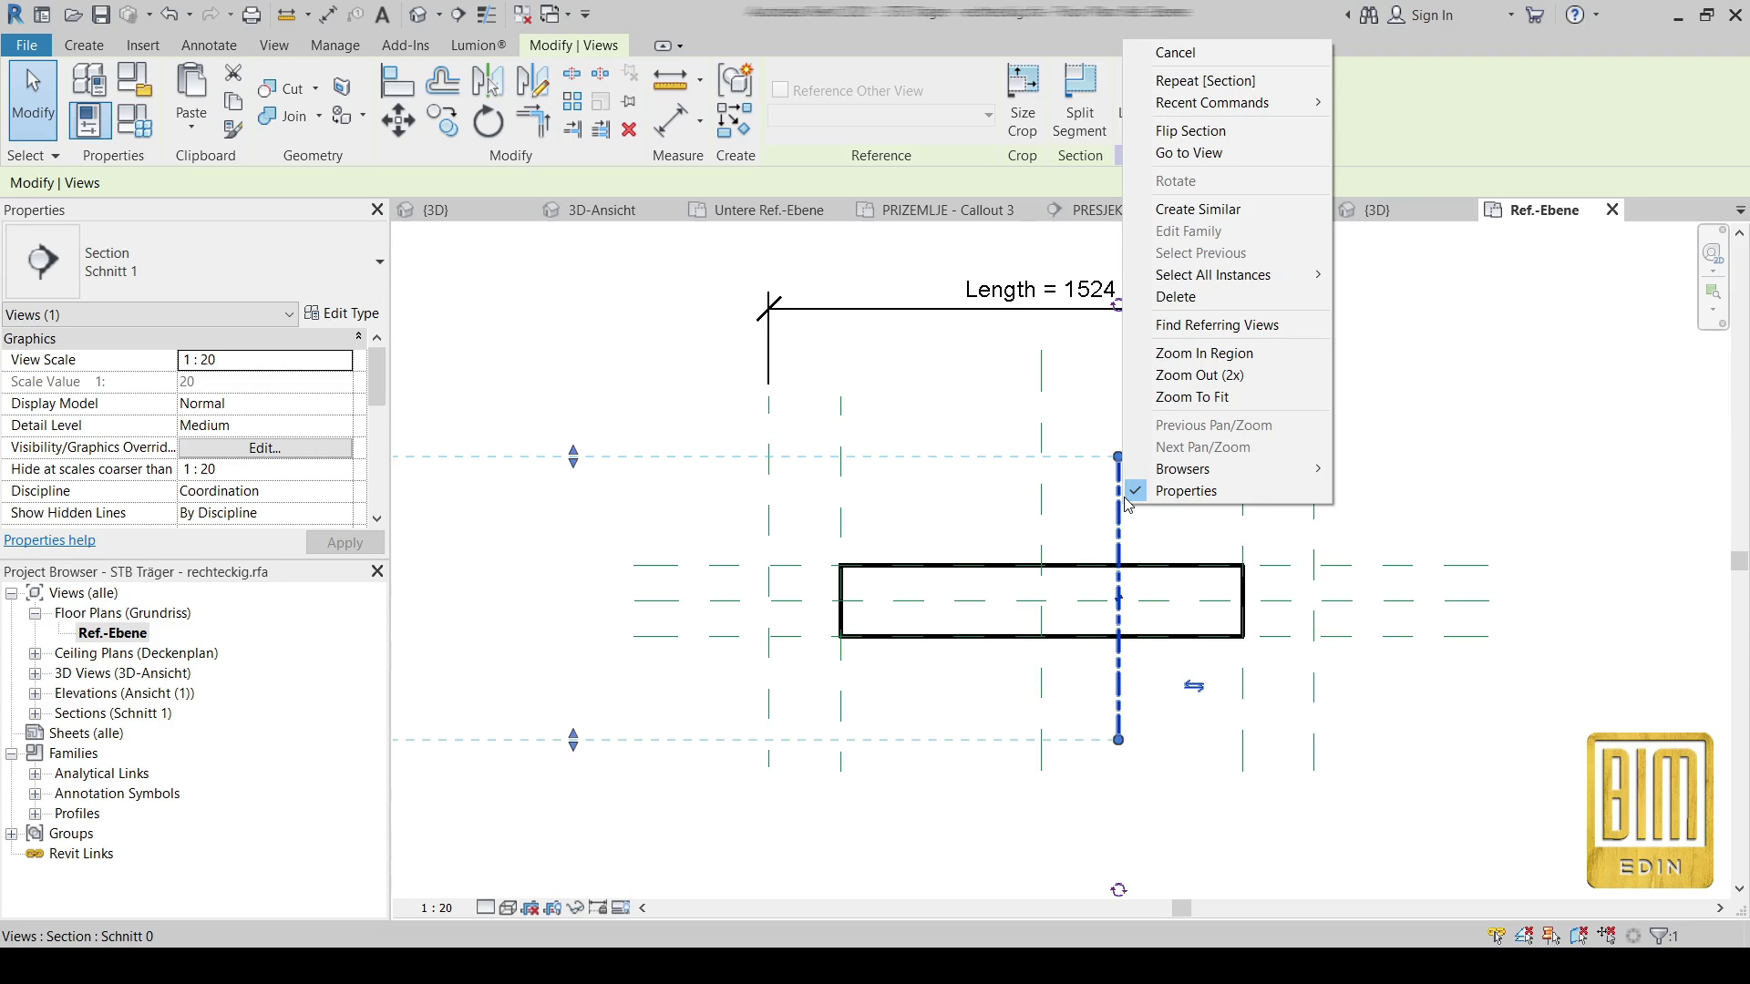
click(1185, 153)
scroll(1039, 585, up, 5)
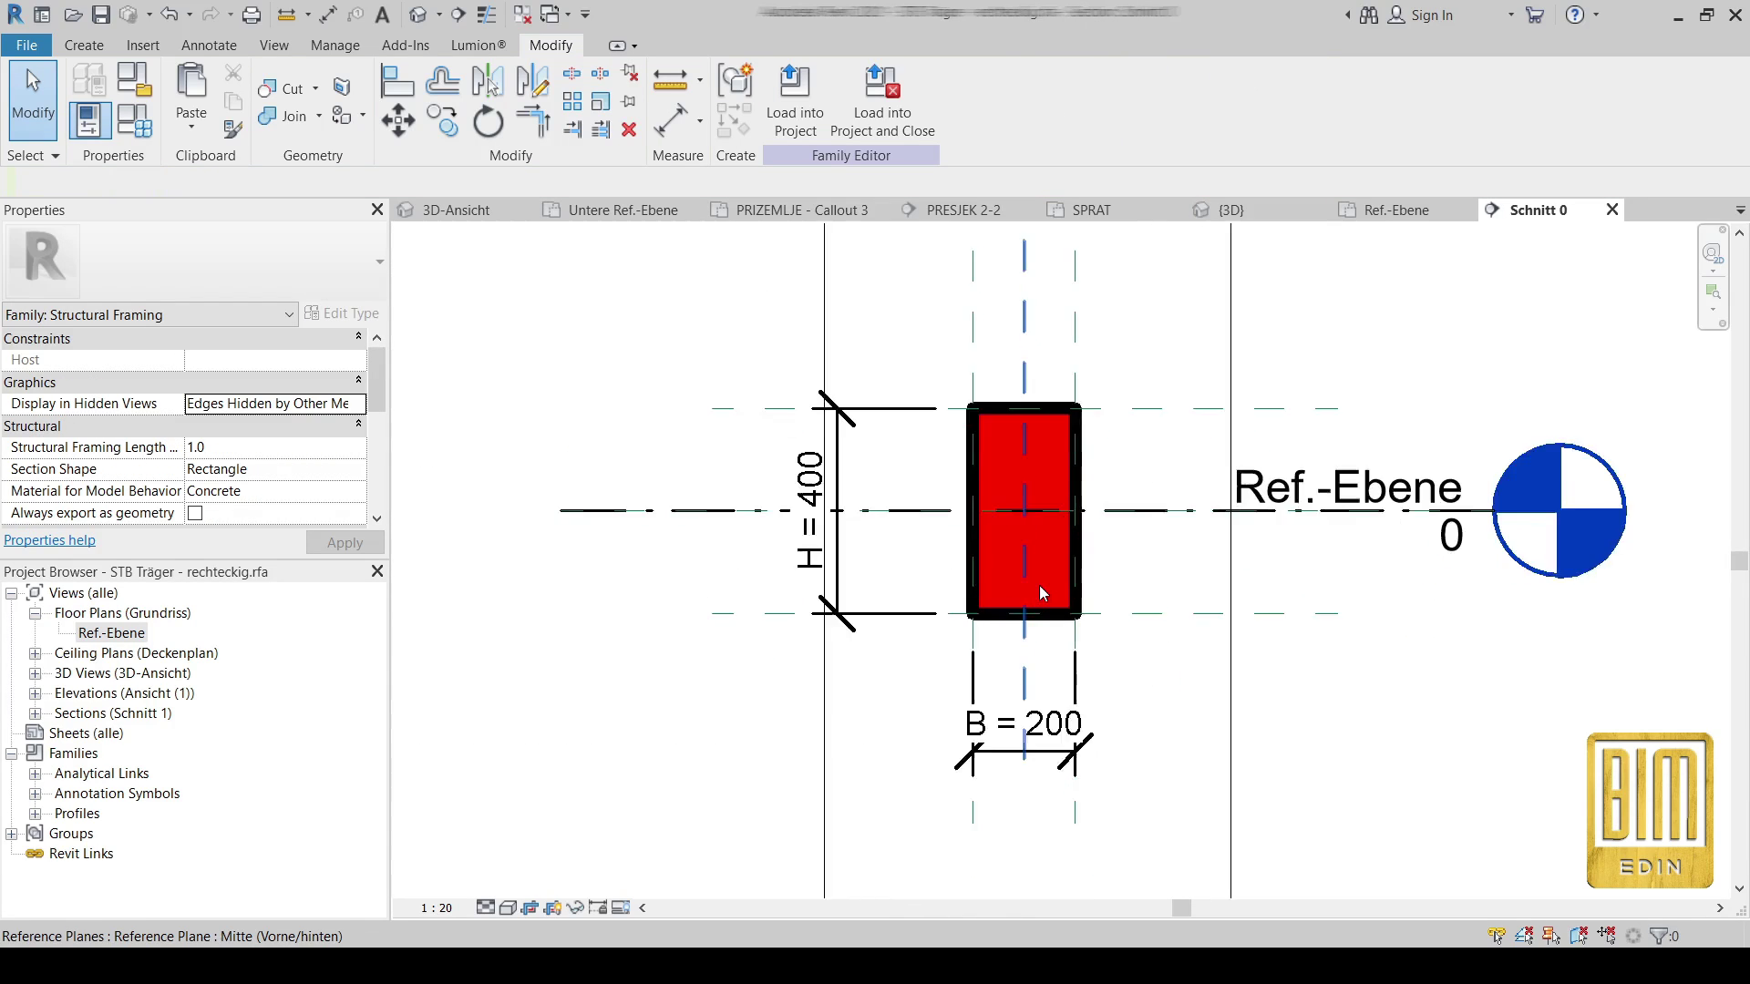
click(488, 11)
scroll(999, 479, down, 3)
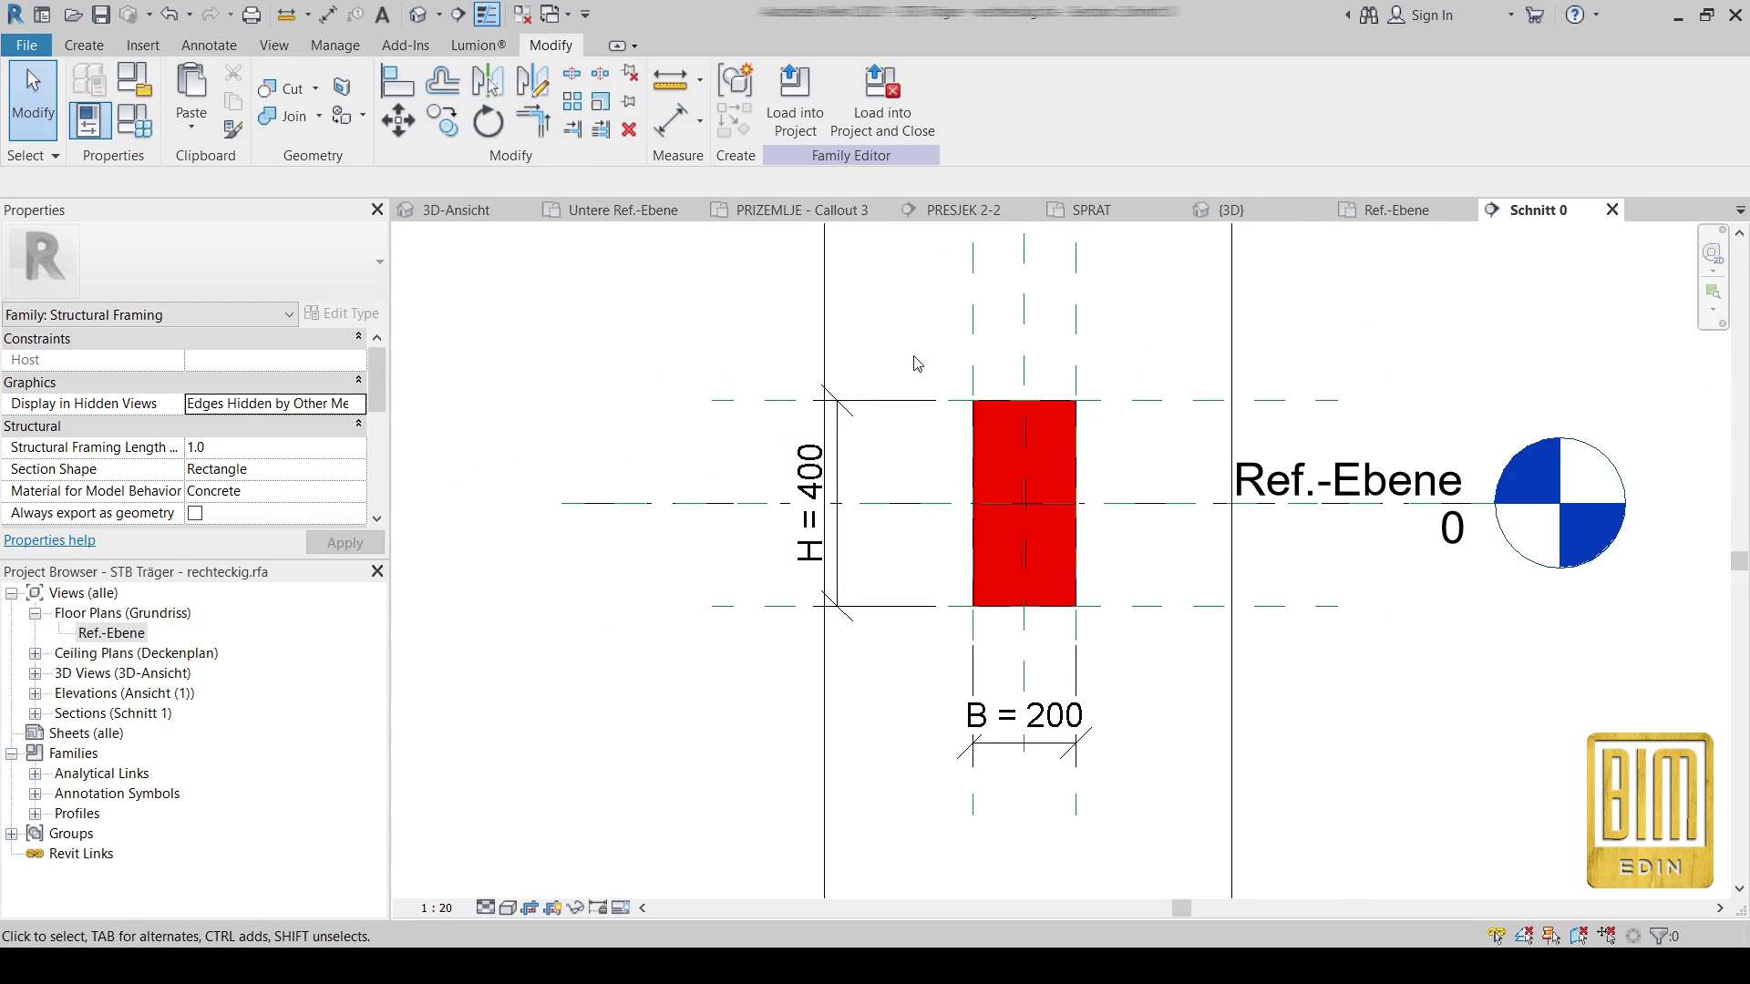
click(335, 45)
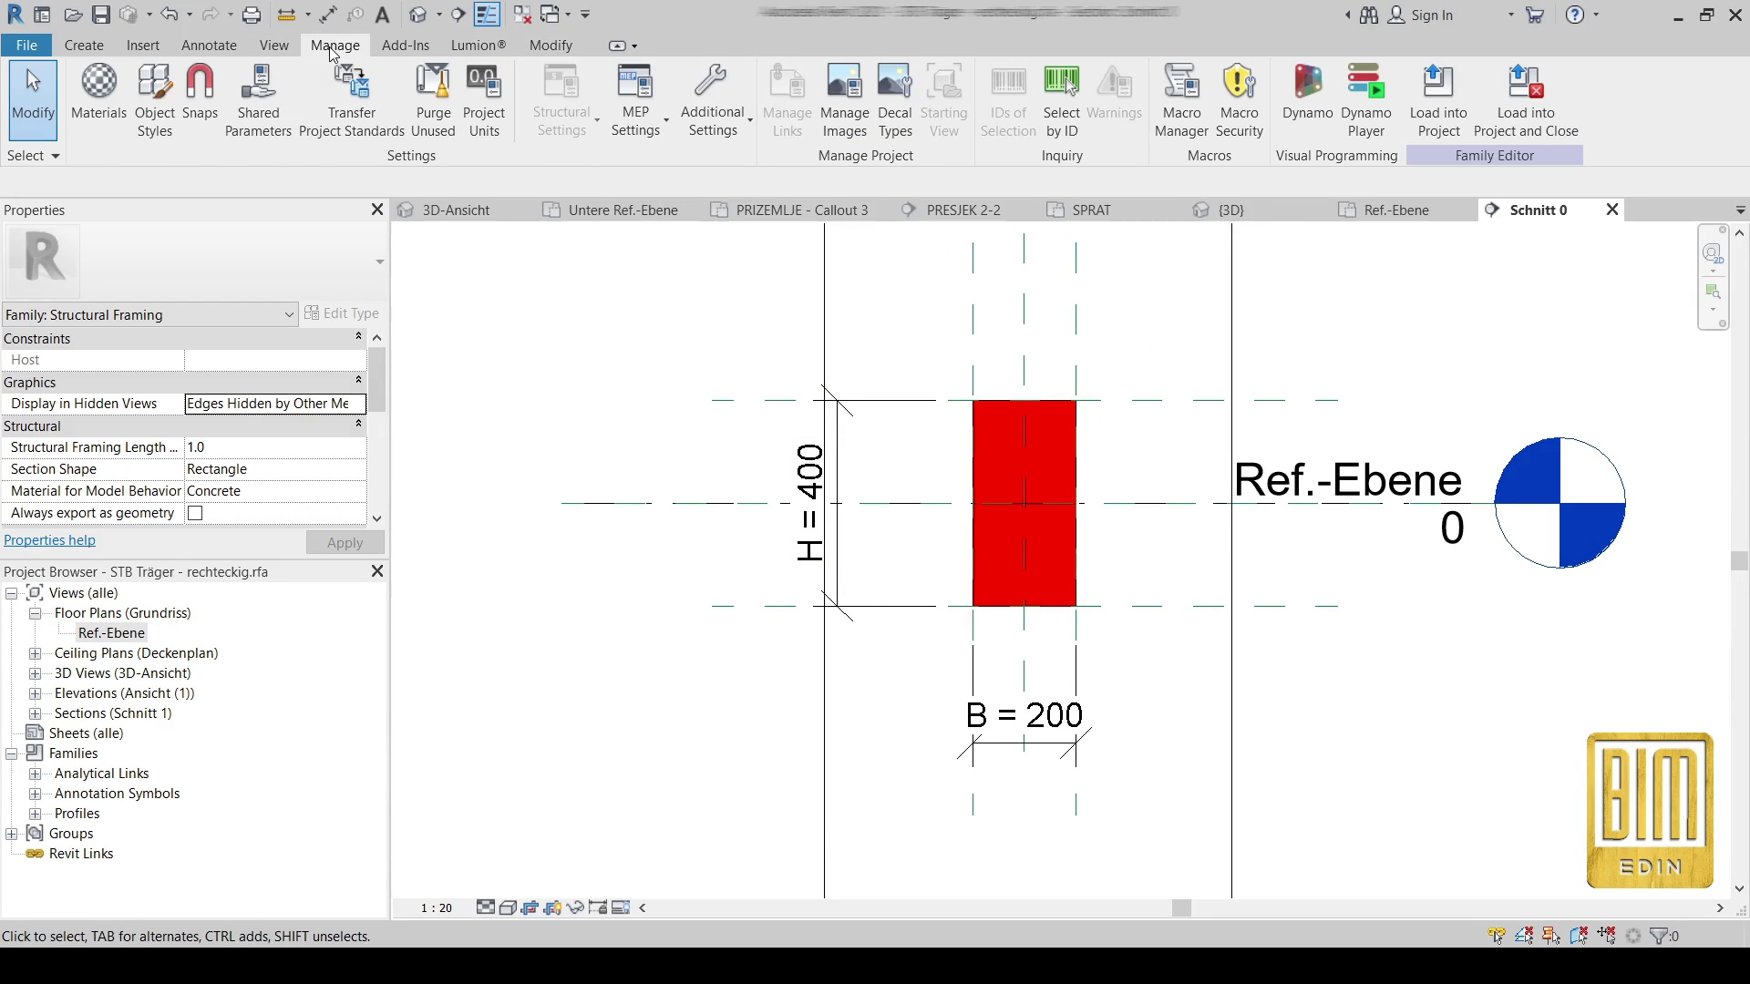
- In Object Styles, add a 'line 4 mm' Structural Framing subcategory with projection and cut weights 4
click(155, 101)
click(1007, 699)
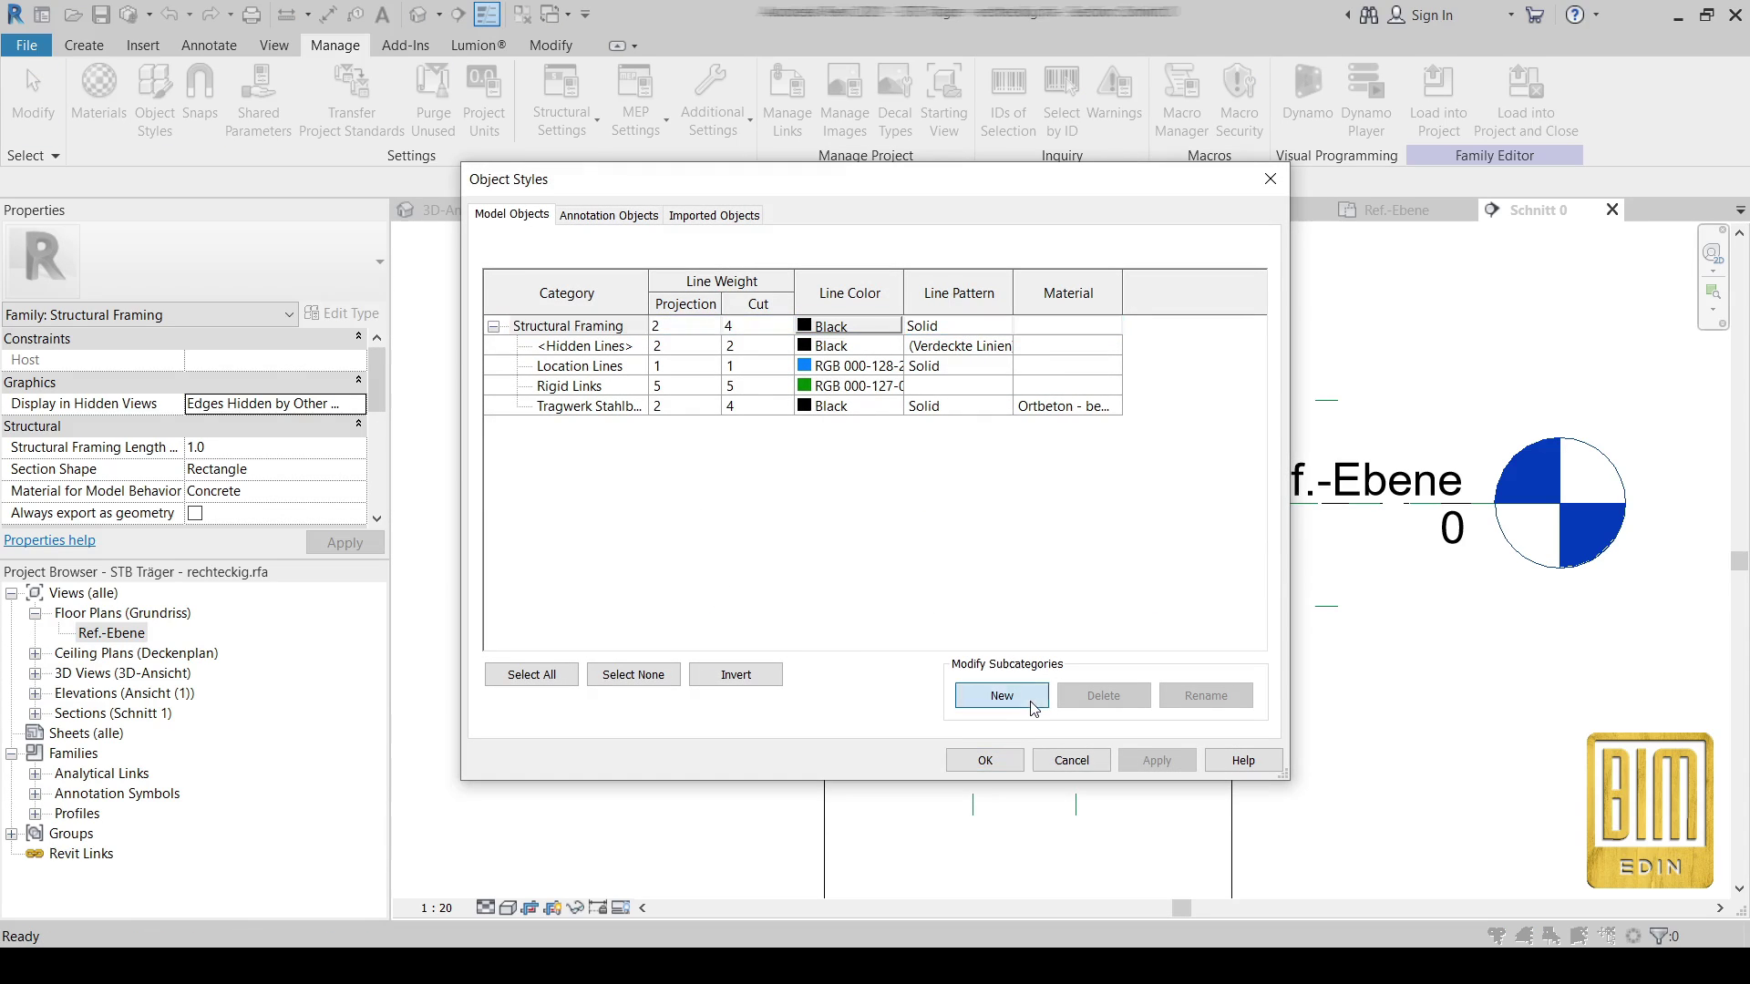
text(line 4 mm)
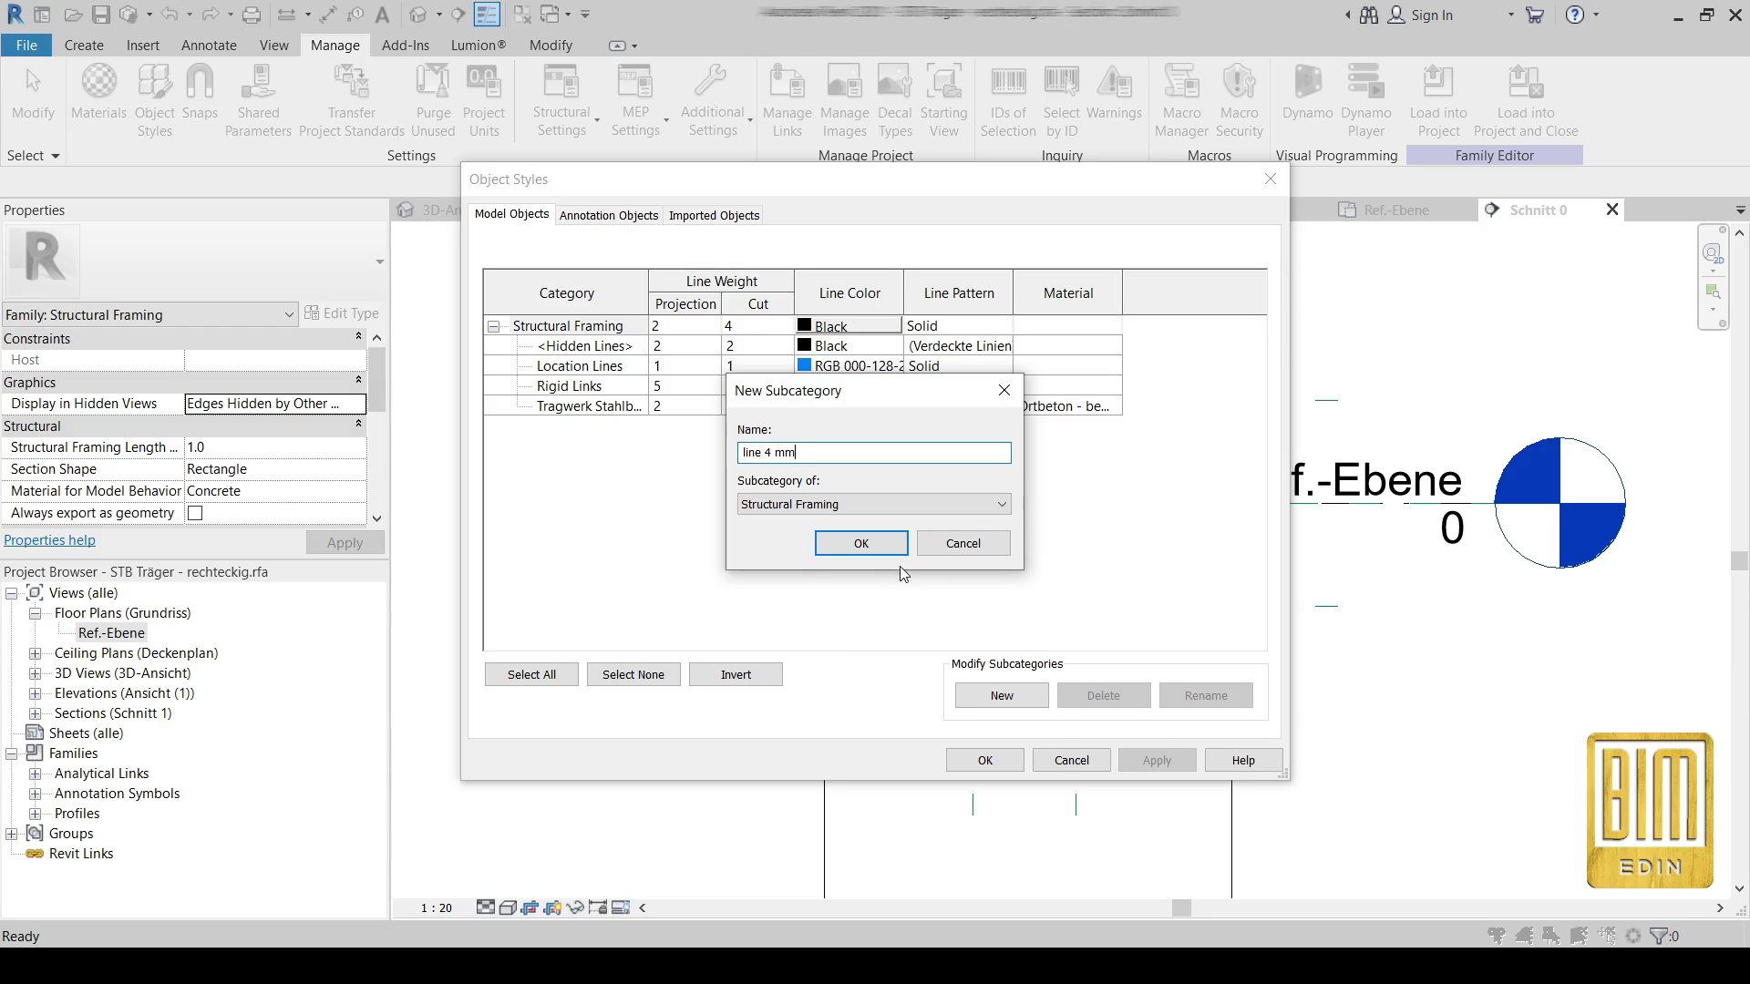
click(880, 543)
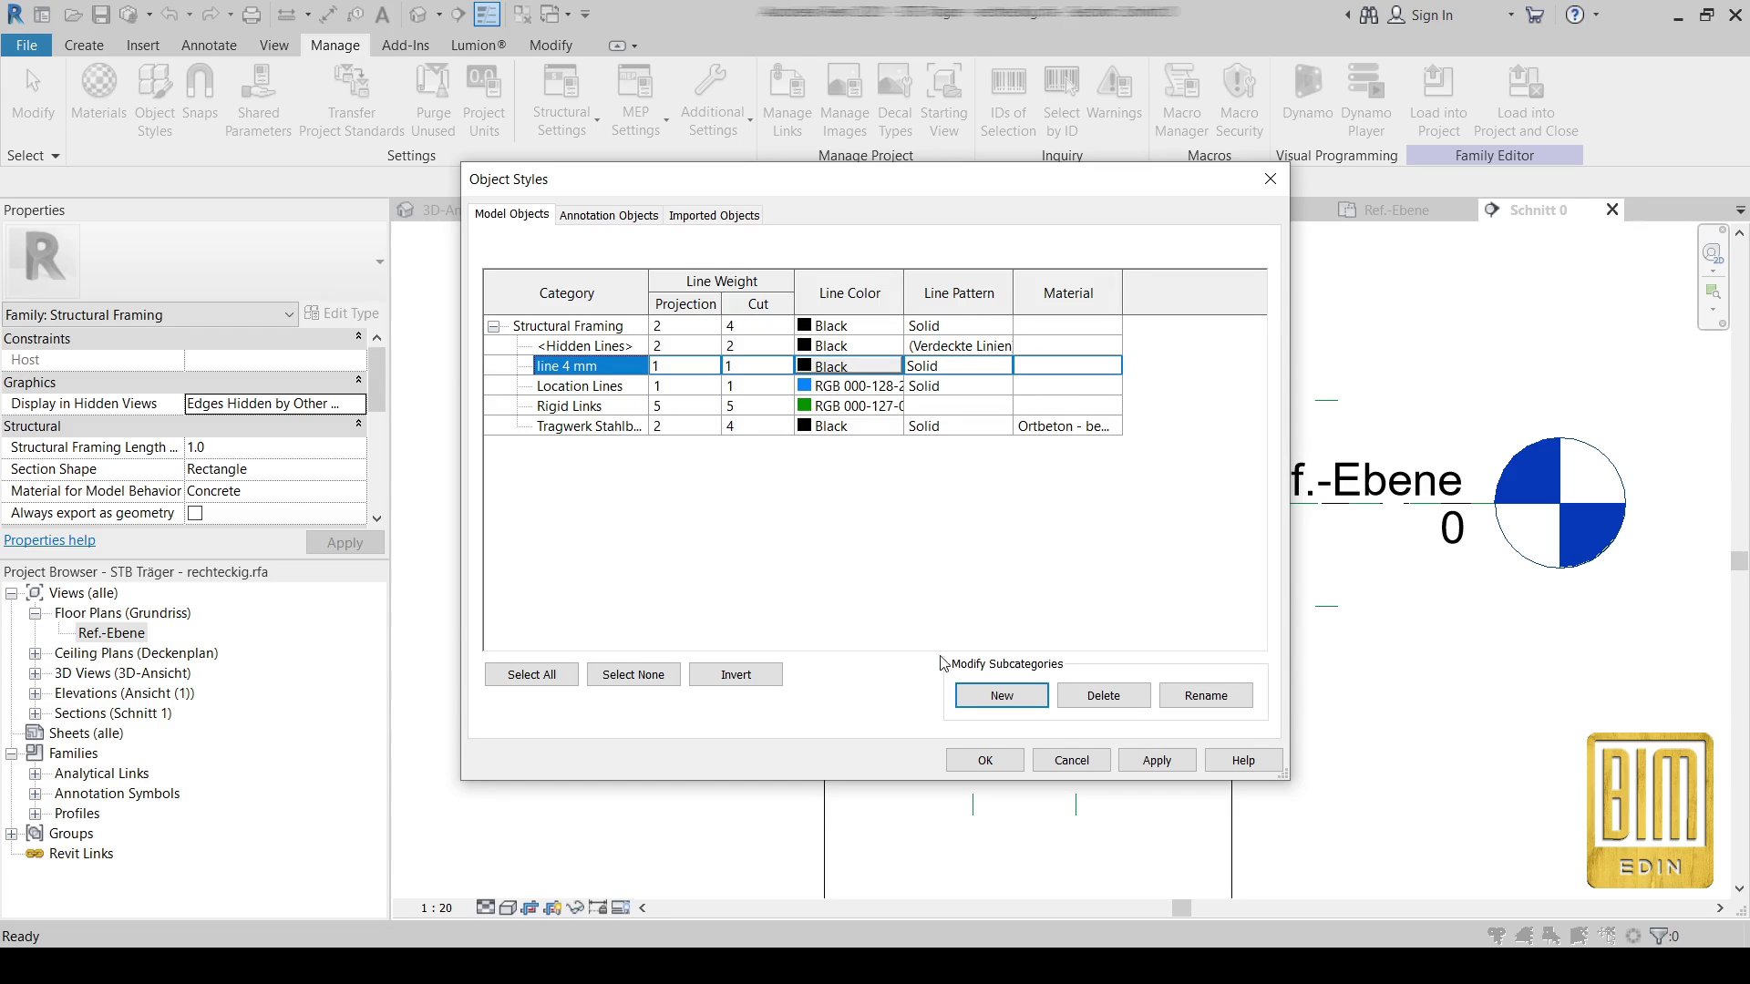
click(711, 365)
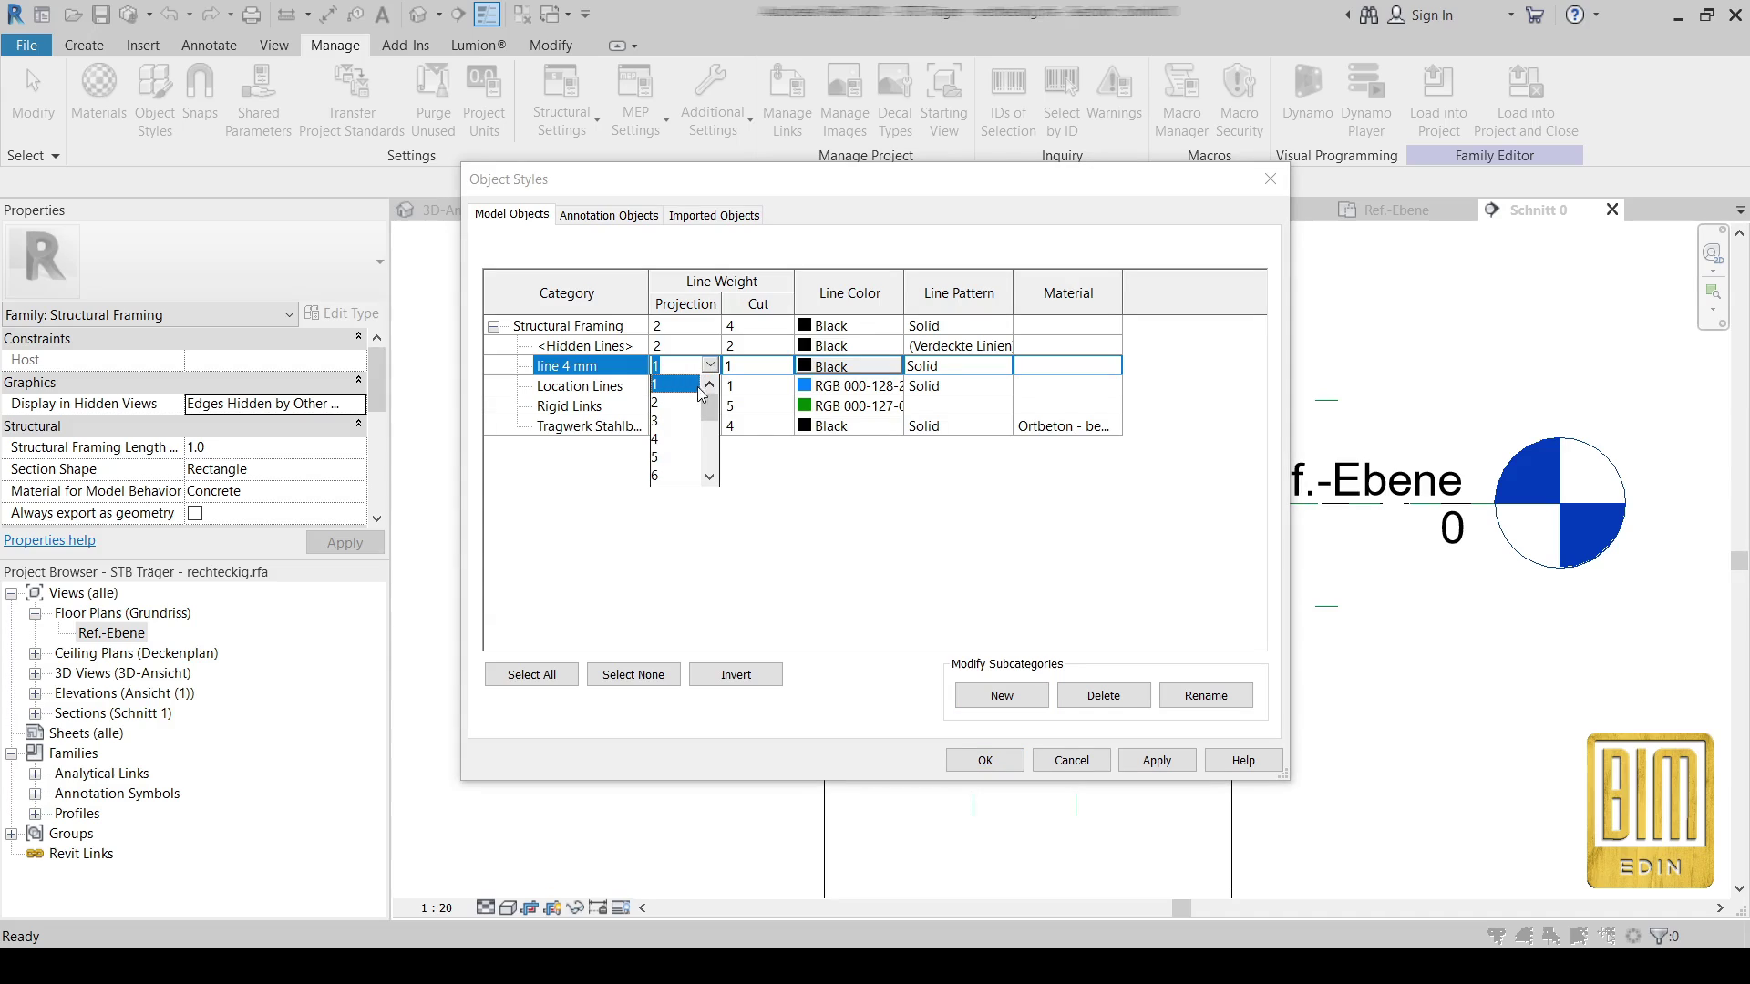
click(675, 441)
click(785, 365)
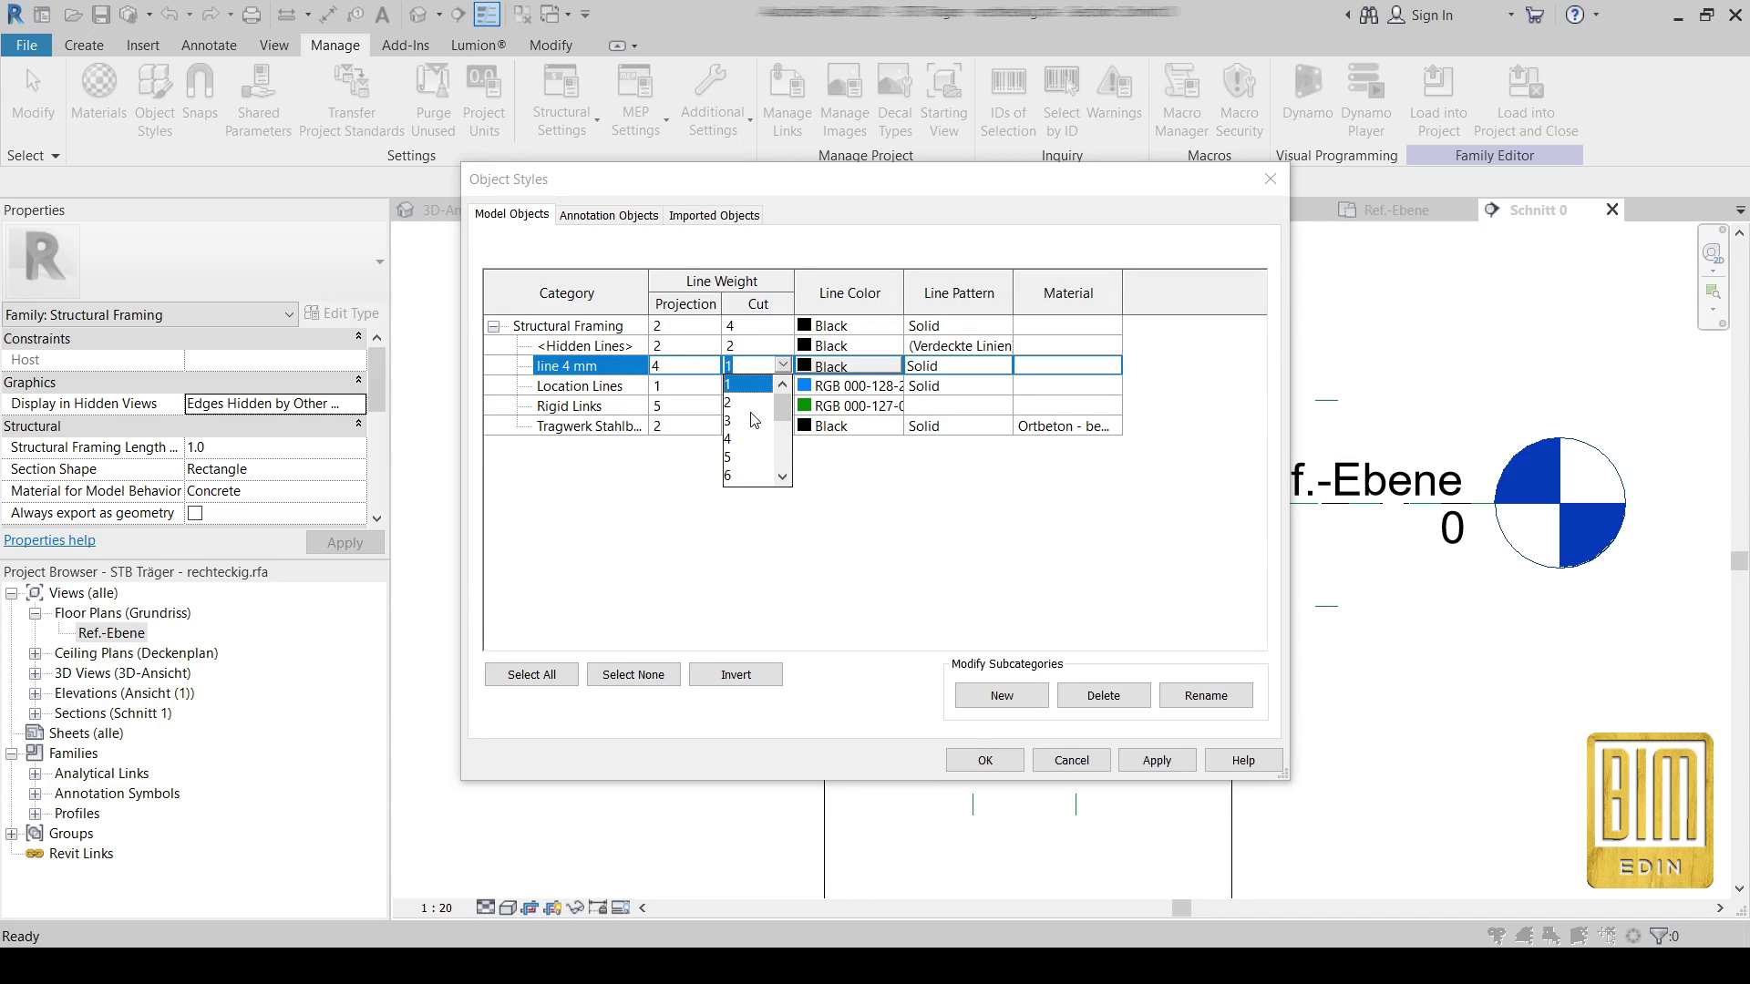
click(745, 442)
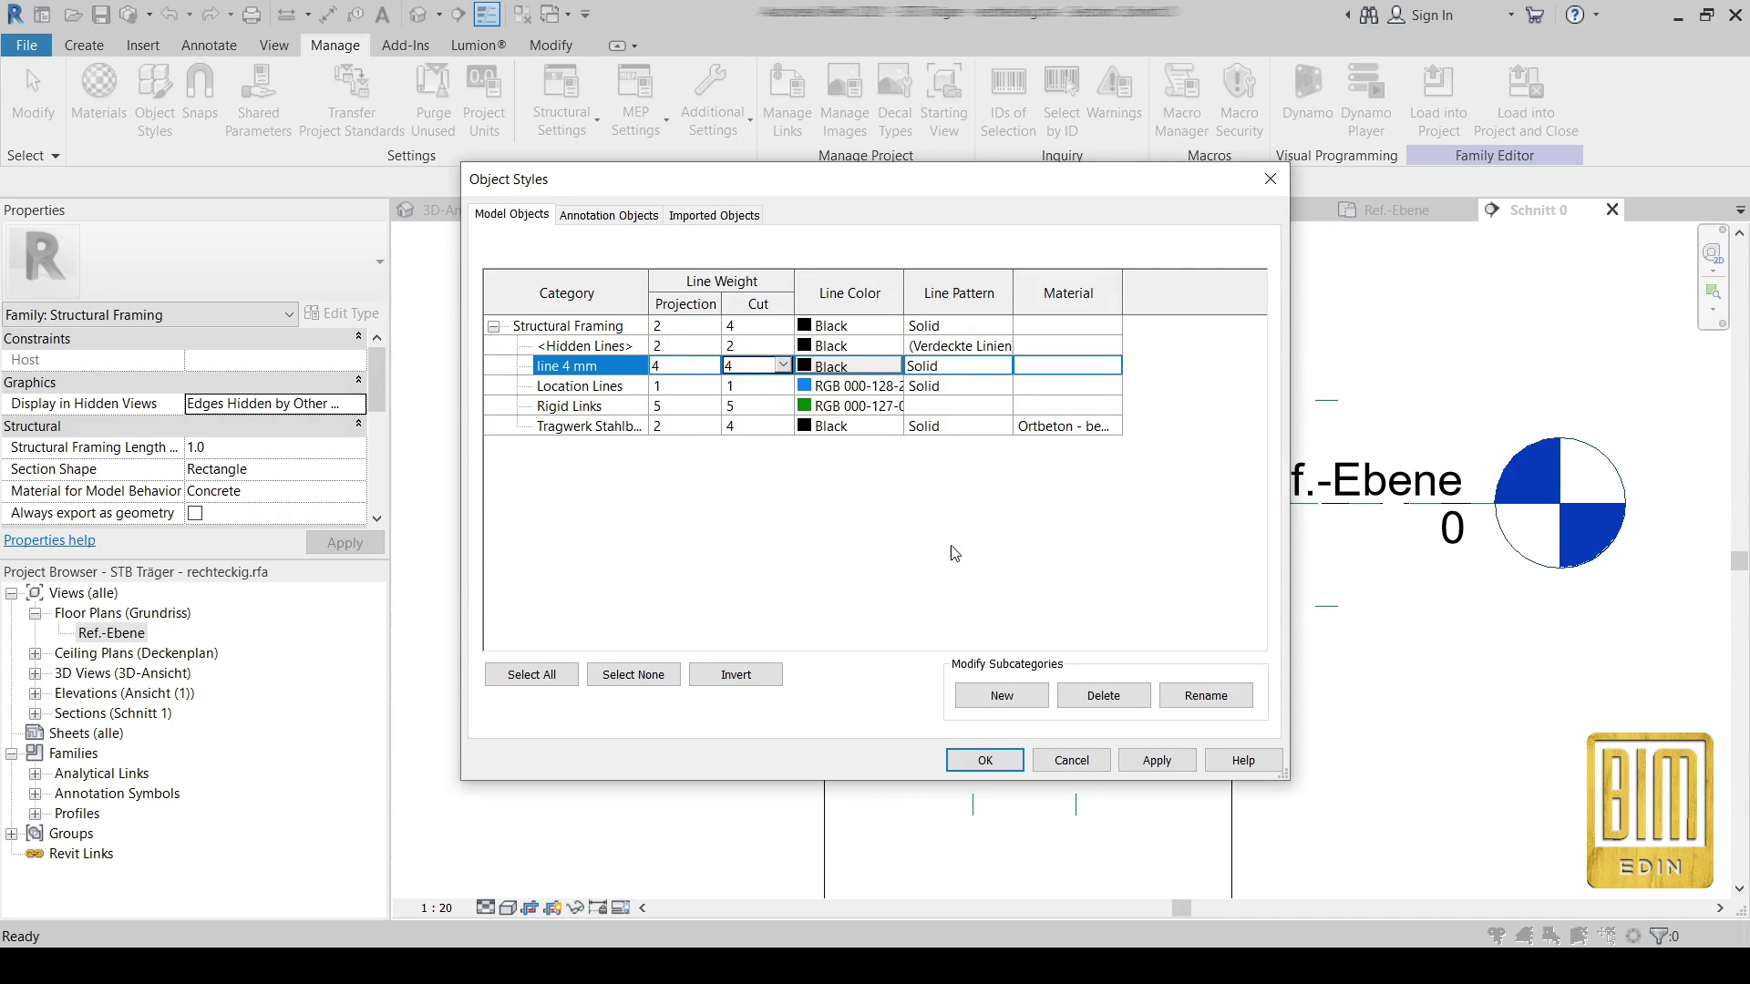
click(989, 760)
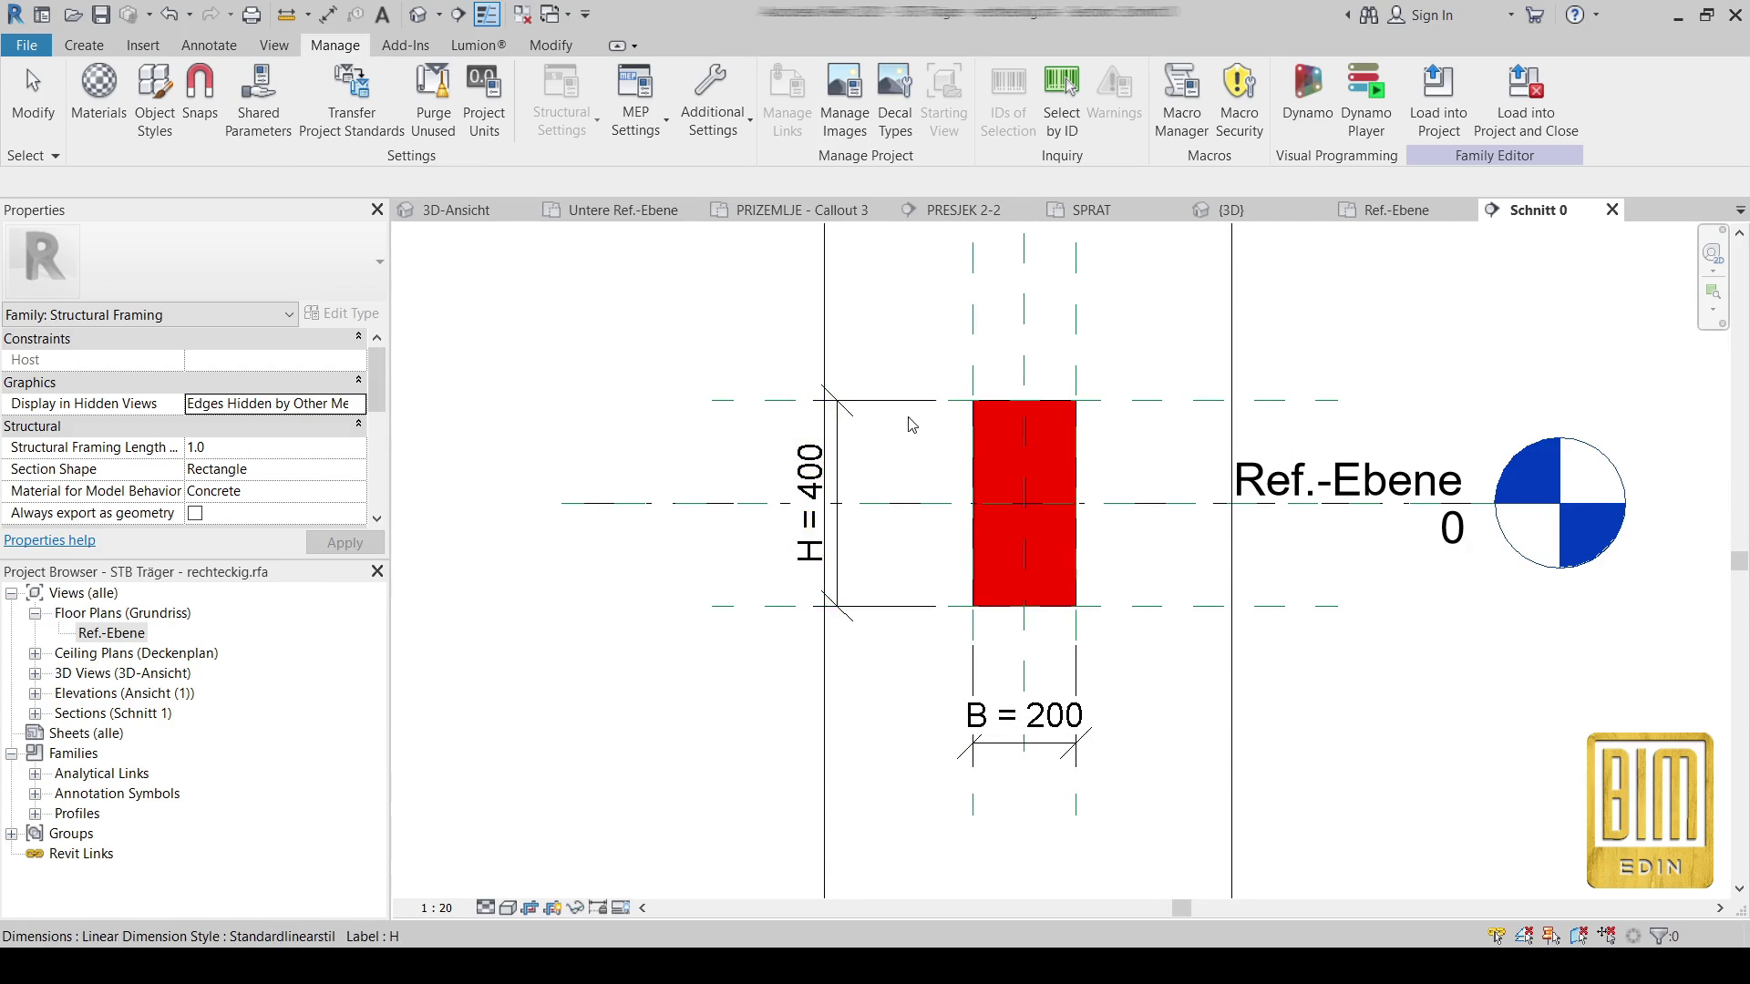
scroll(916, 441, up, 2)
- Start symbolic lines on the Reference Plane : Links work plane using the Rectangle shape
click(208, 45)
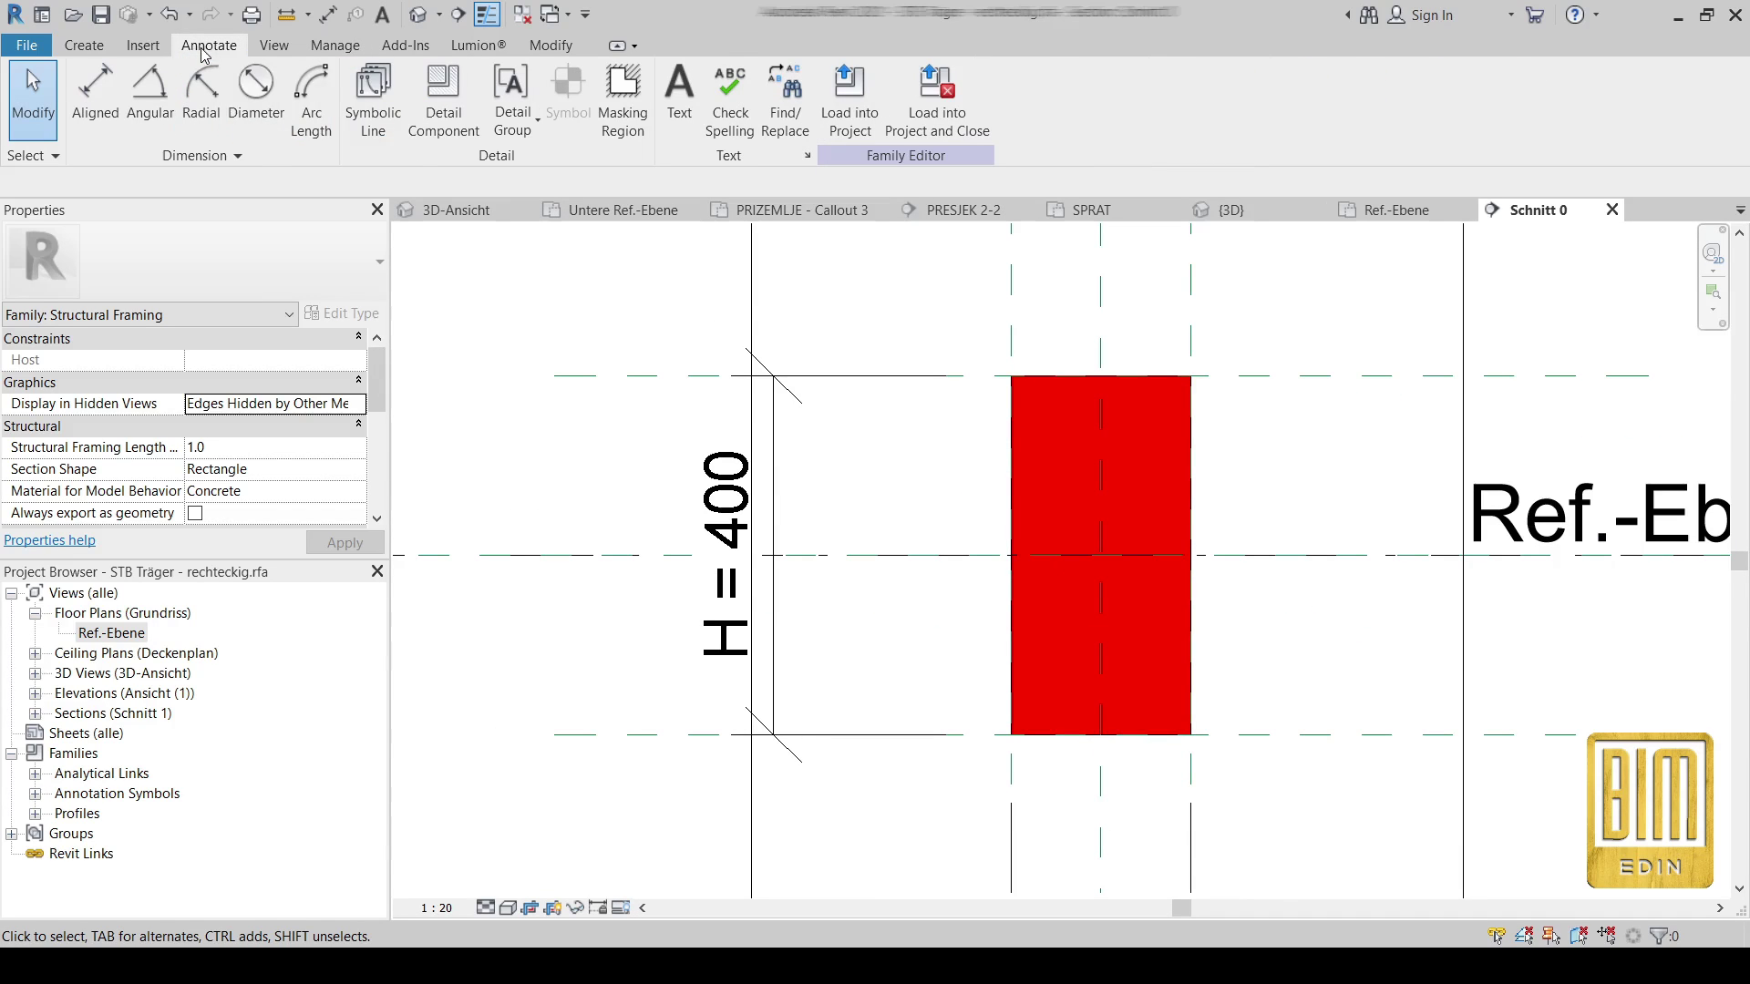
click(363, 85)
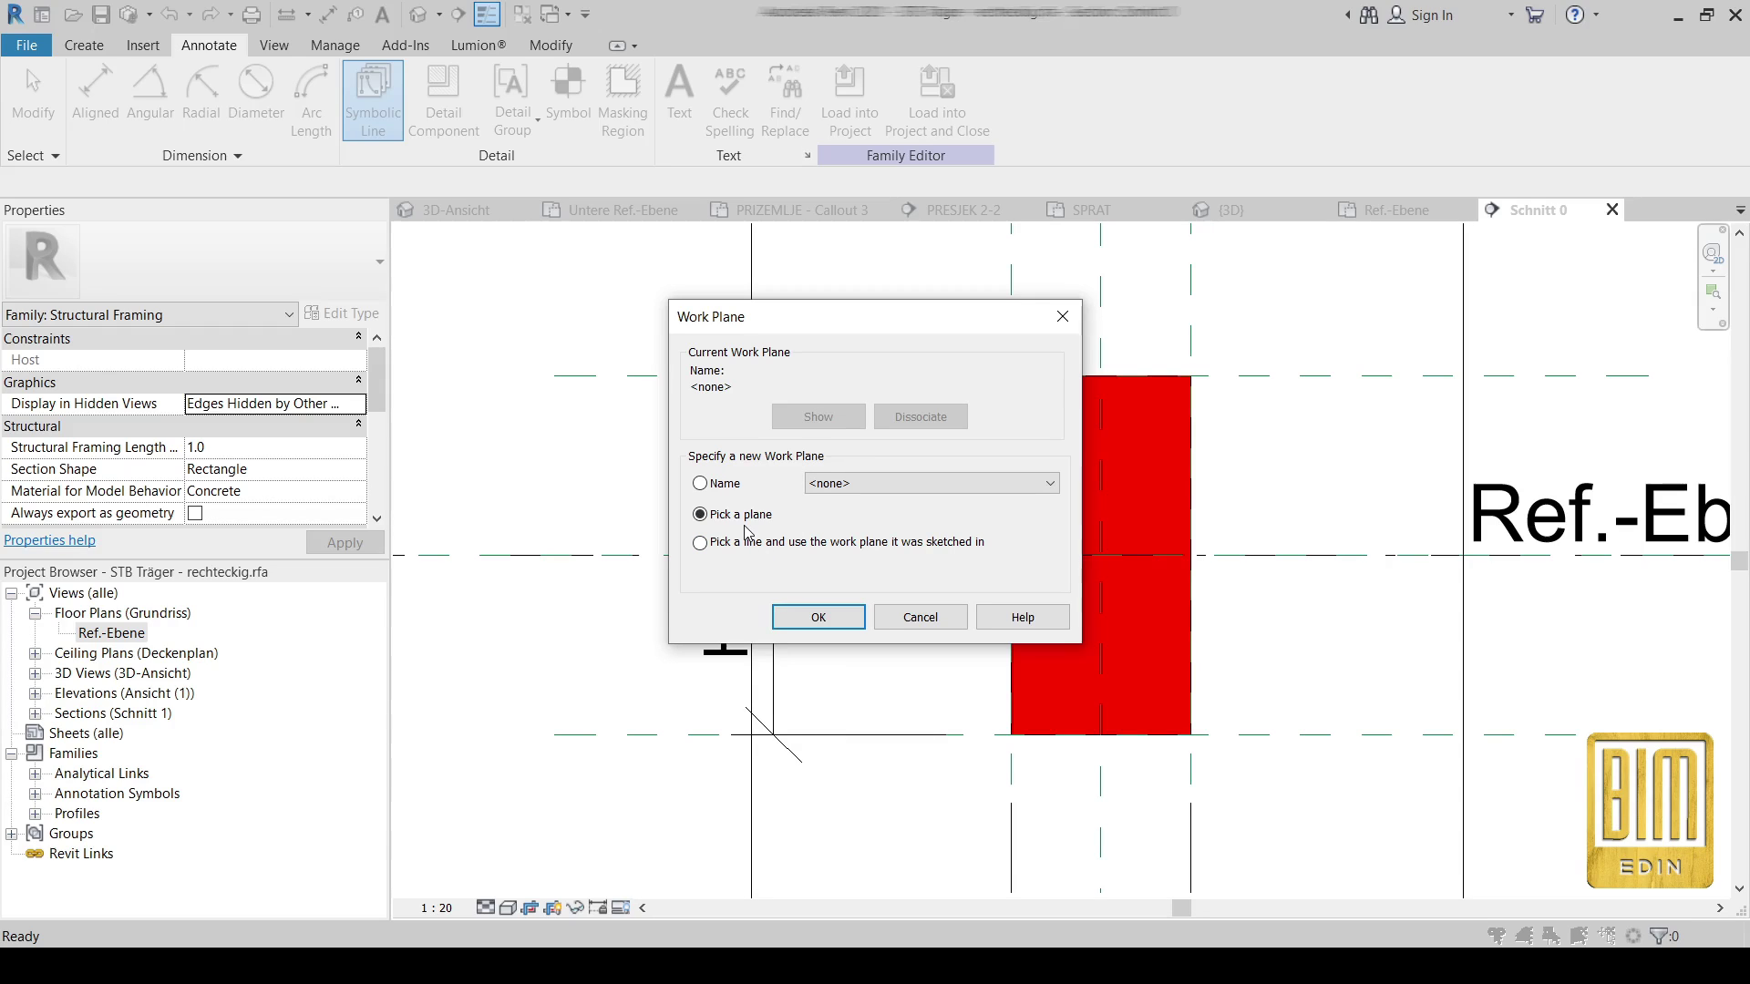
click(850, 484)
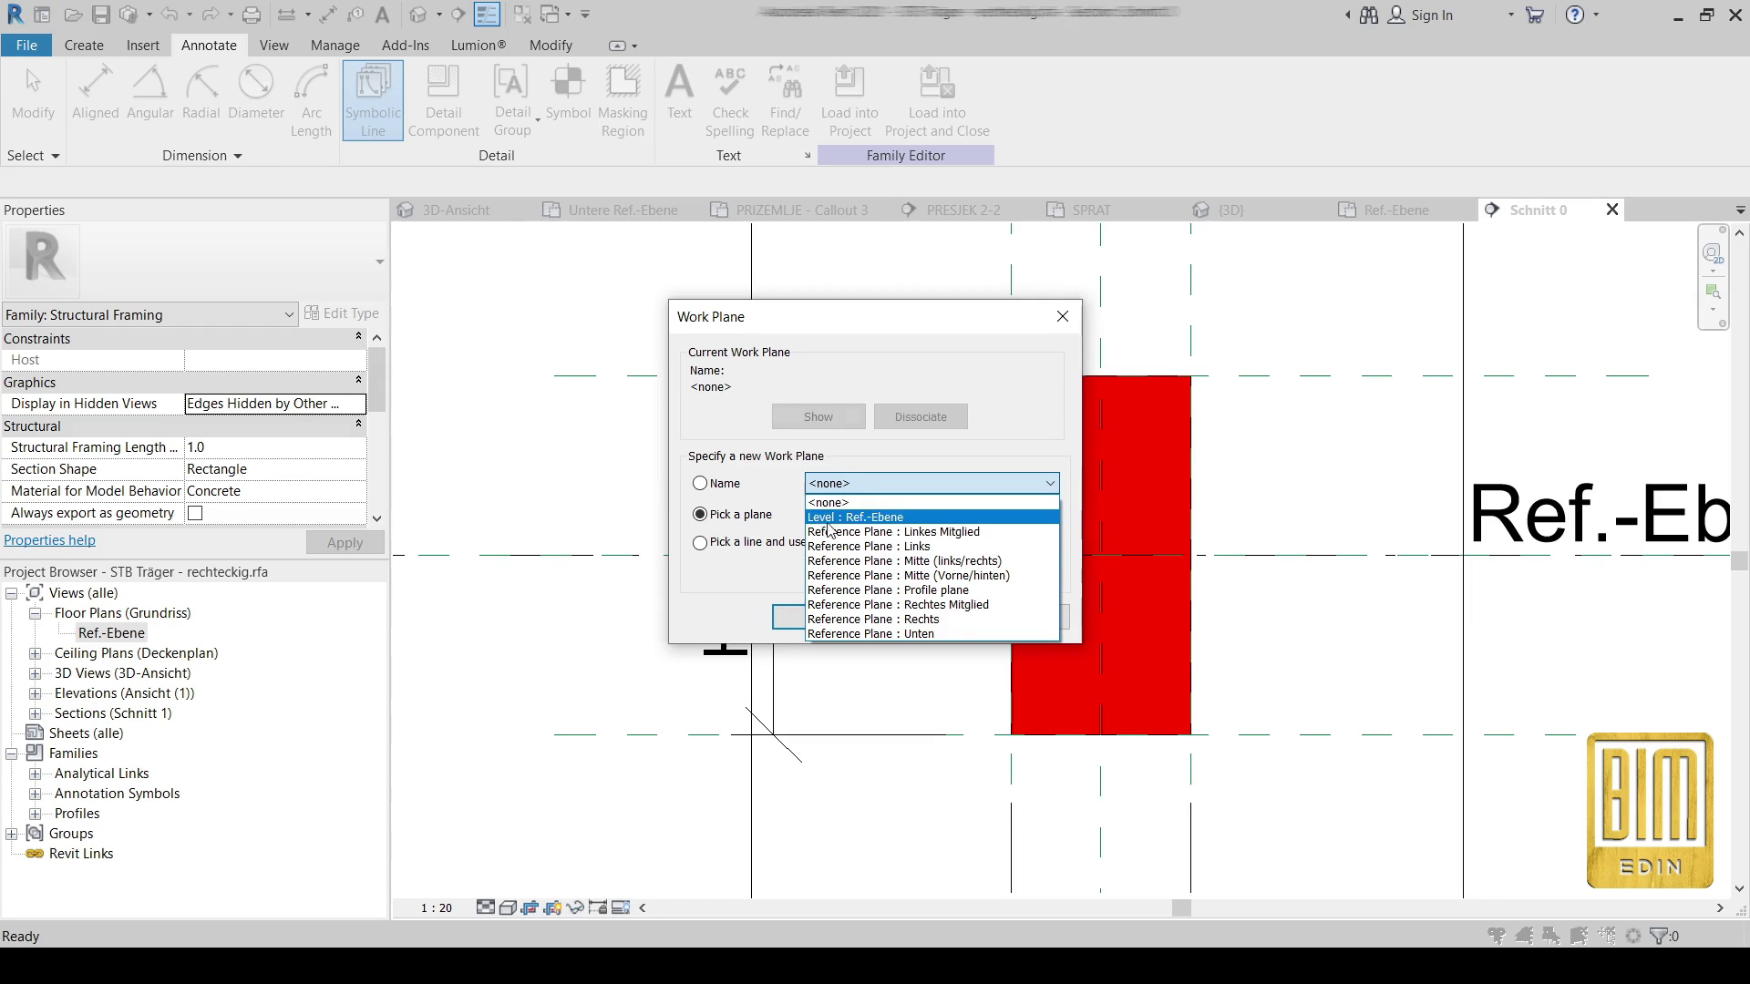
click(885, 547)
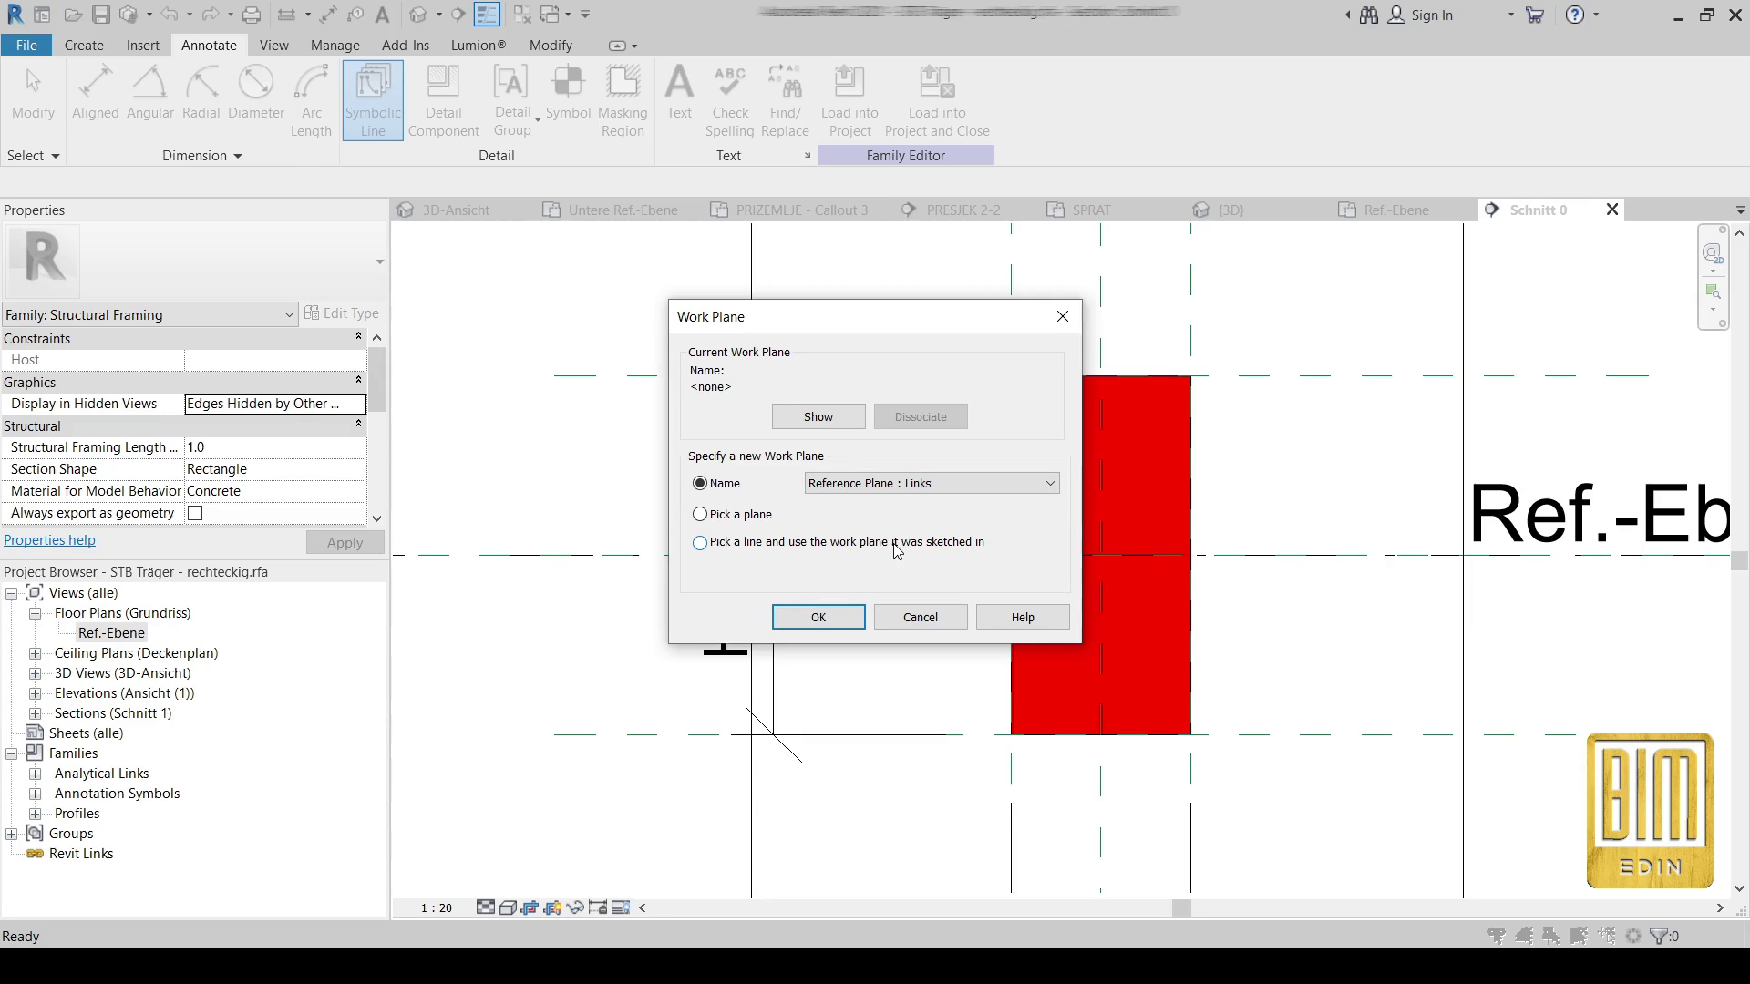
click(818, 617)
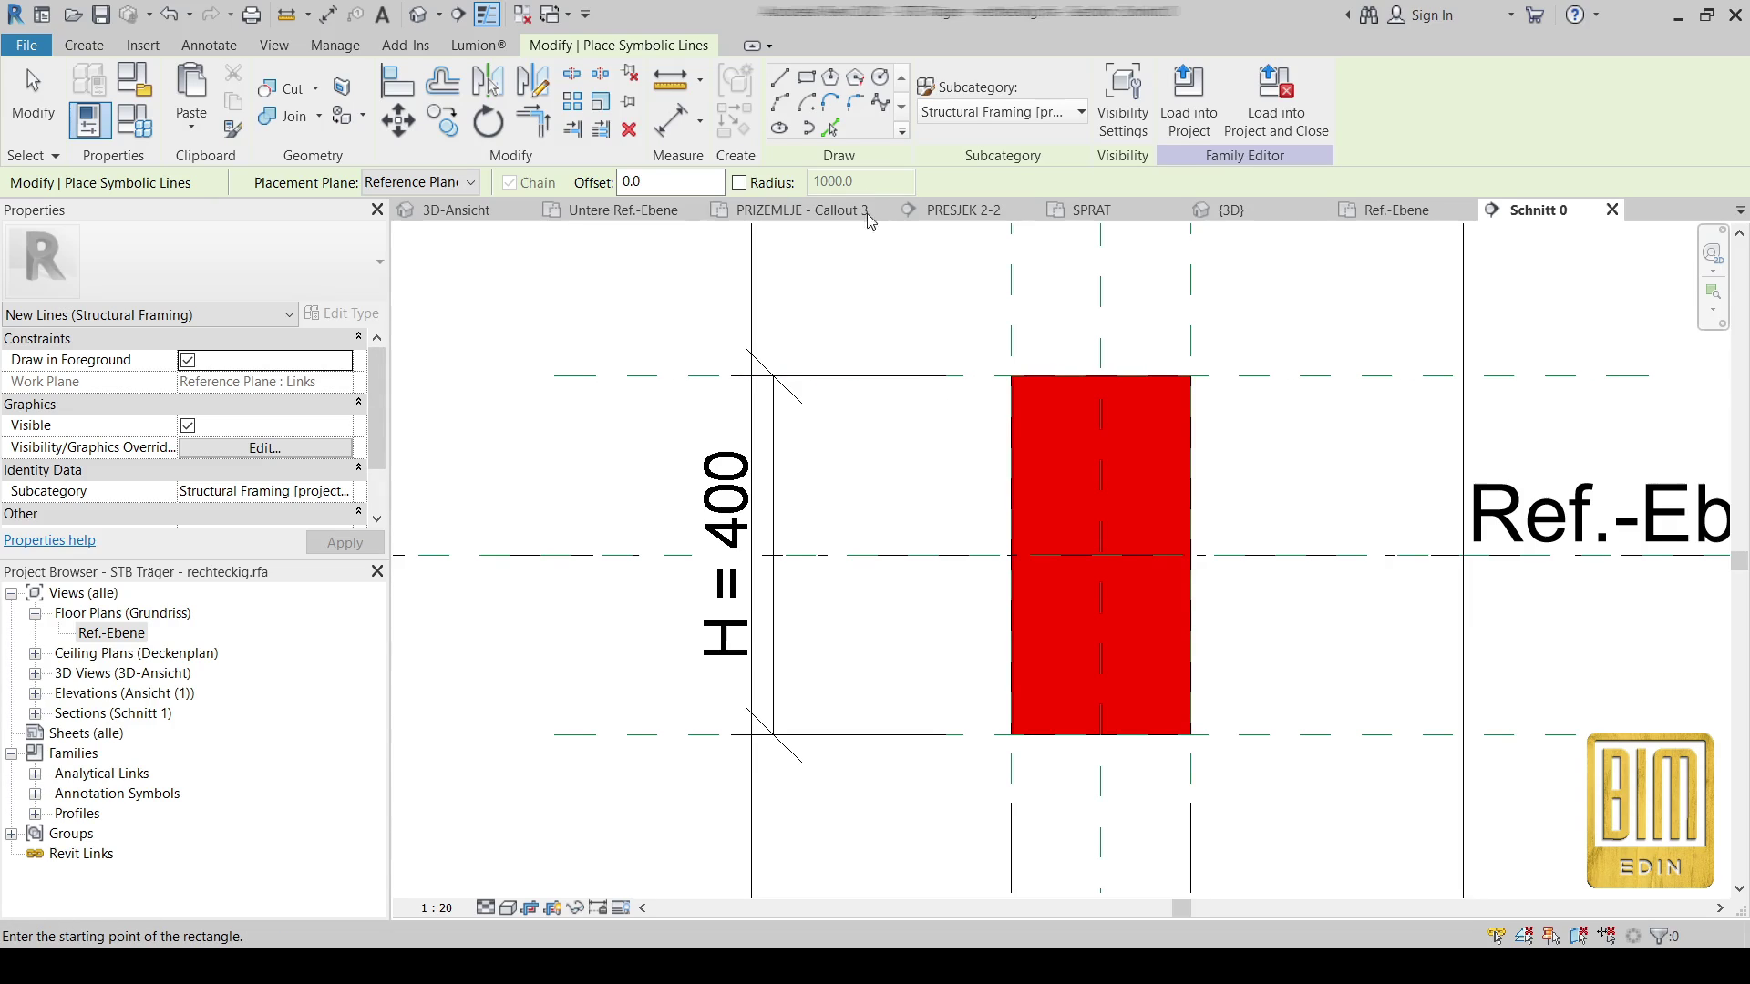
click(805, 76)
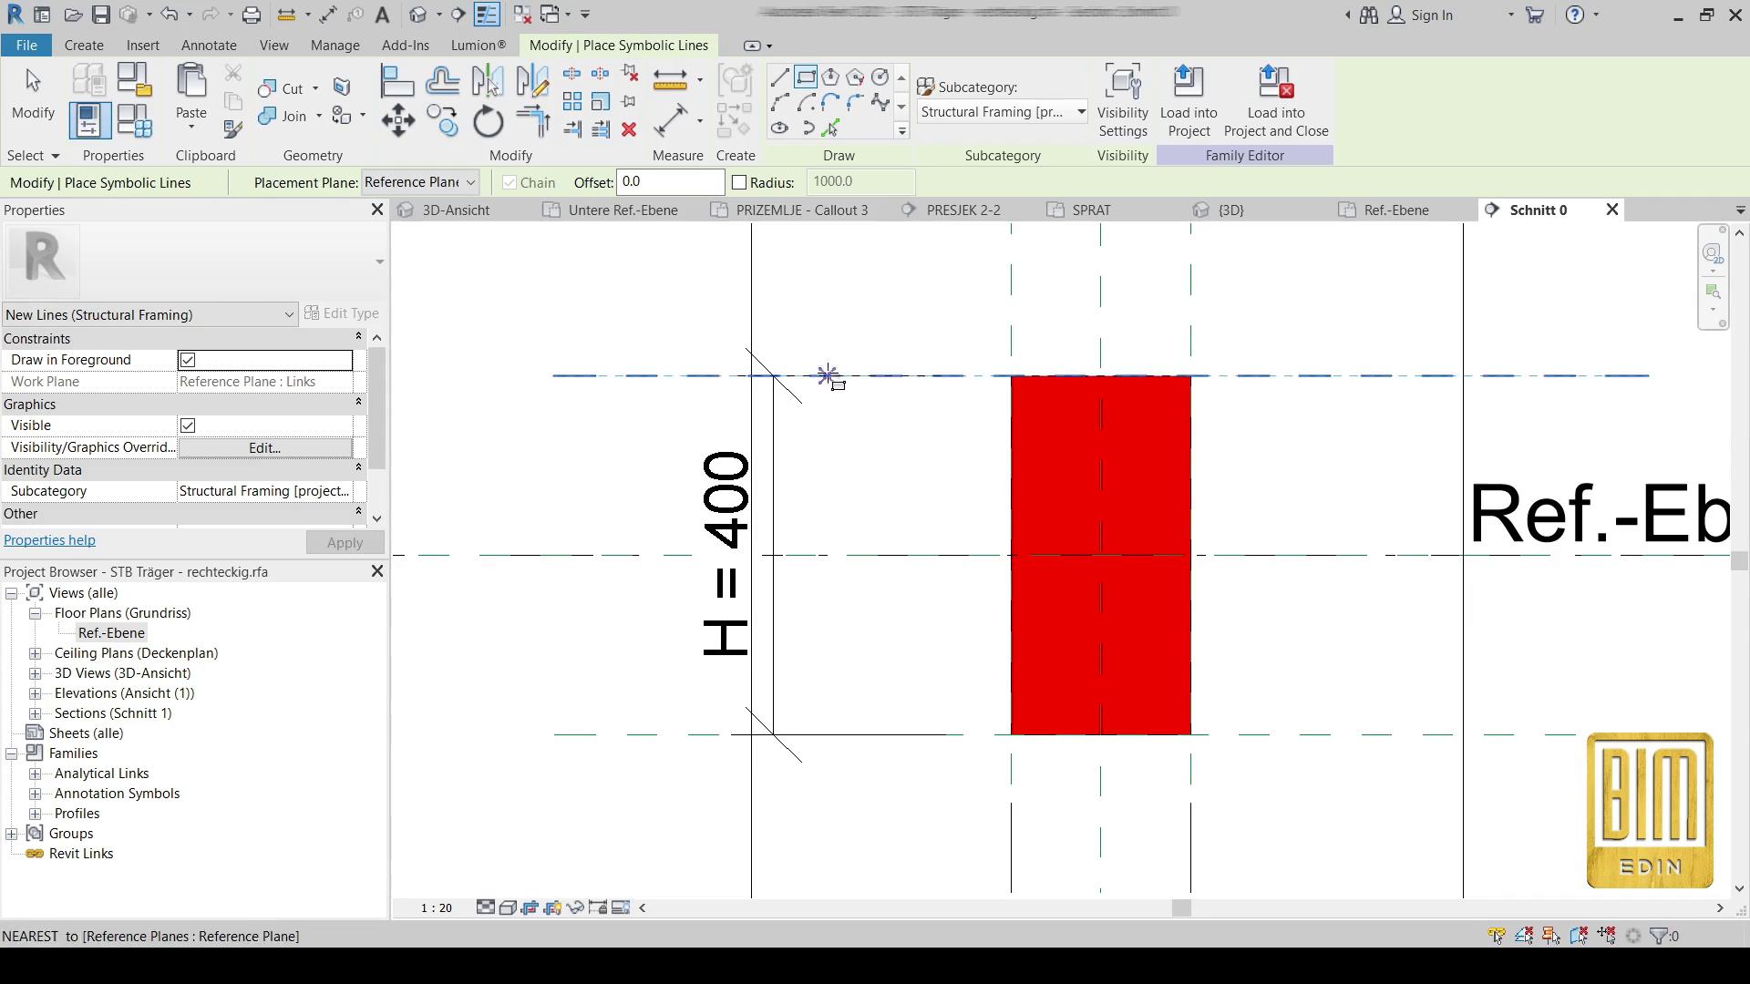
click(1011, 375)
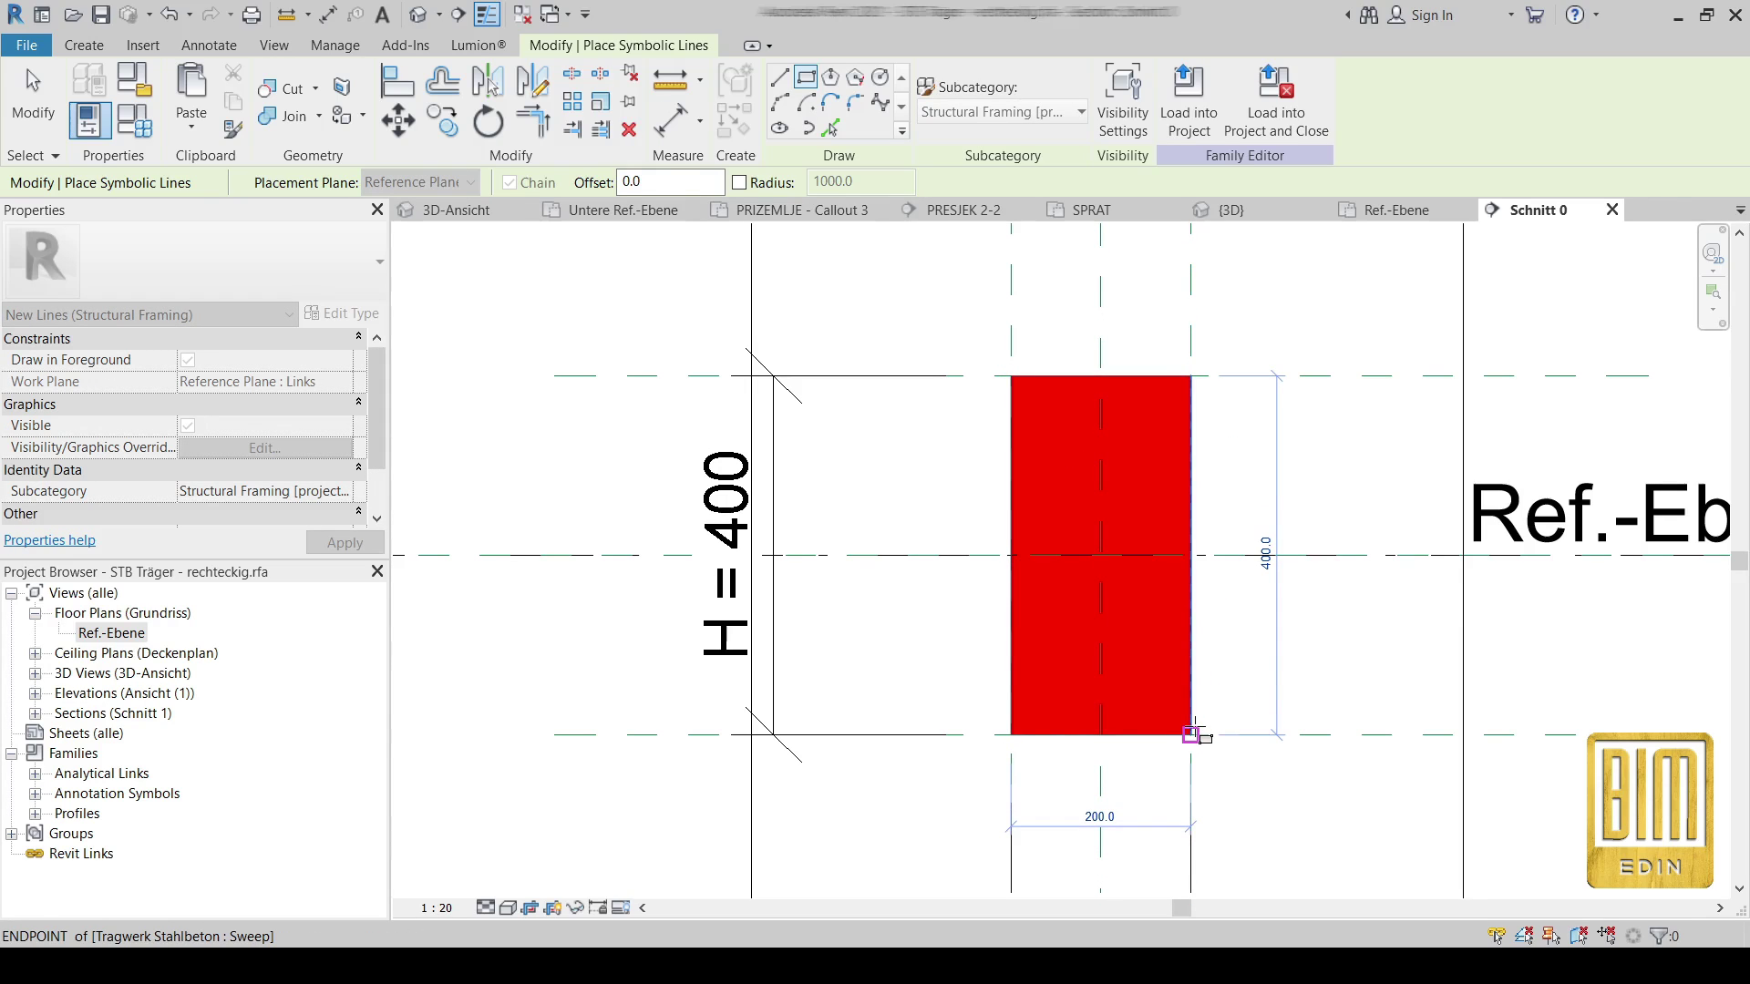
right_click(1008, 282)
click(1043, 291)
key(Escape)
- Draw a line 4 mm [cut] rectangle around the beam, lock its edges, and turn off Thin Lines
click(1021, 111)
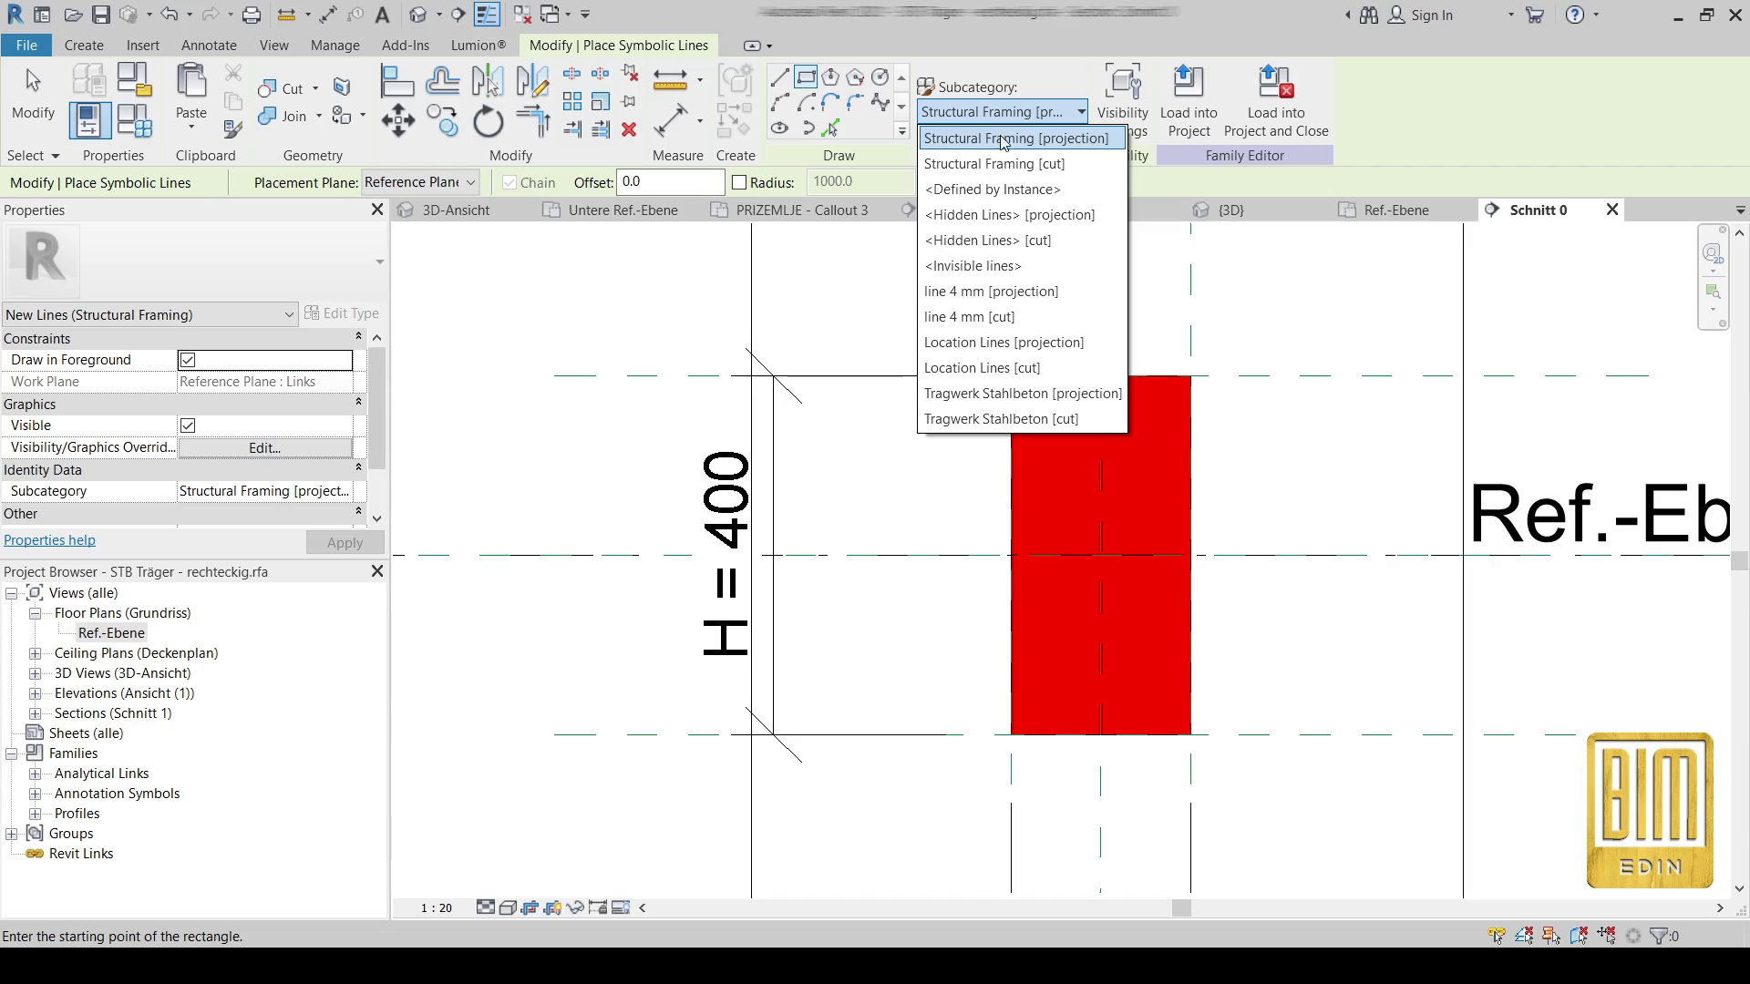
click(981, 316)
click(1011, 376)
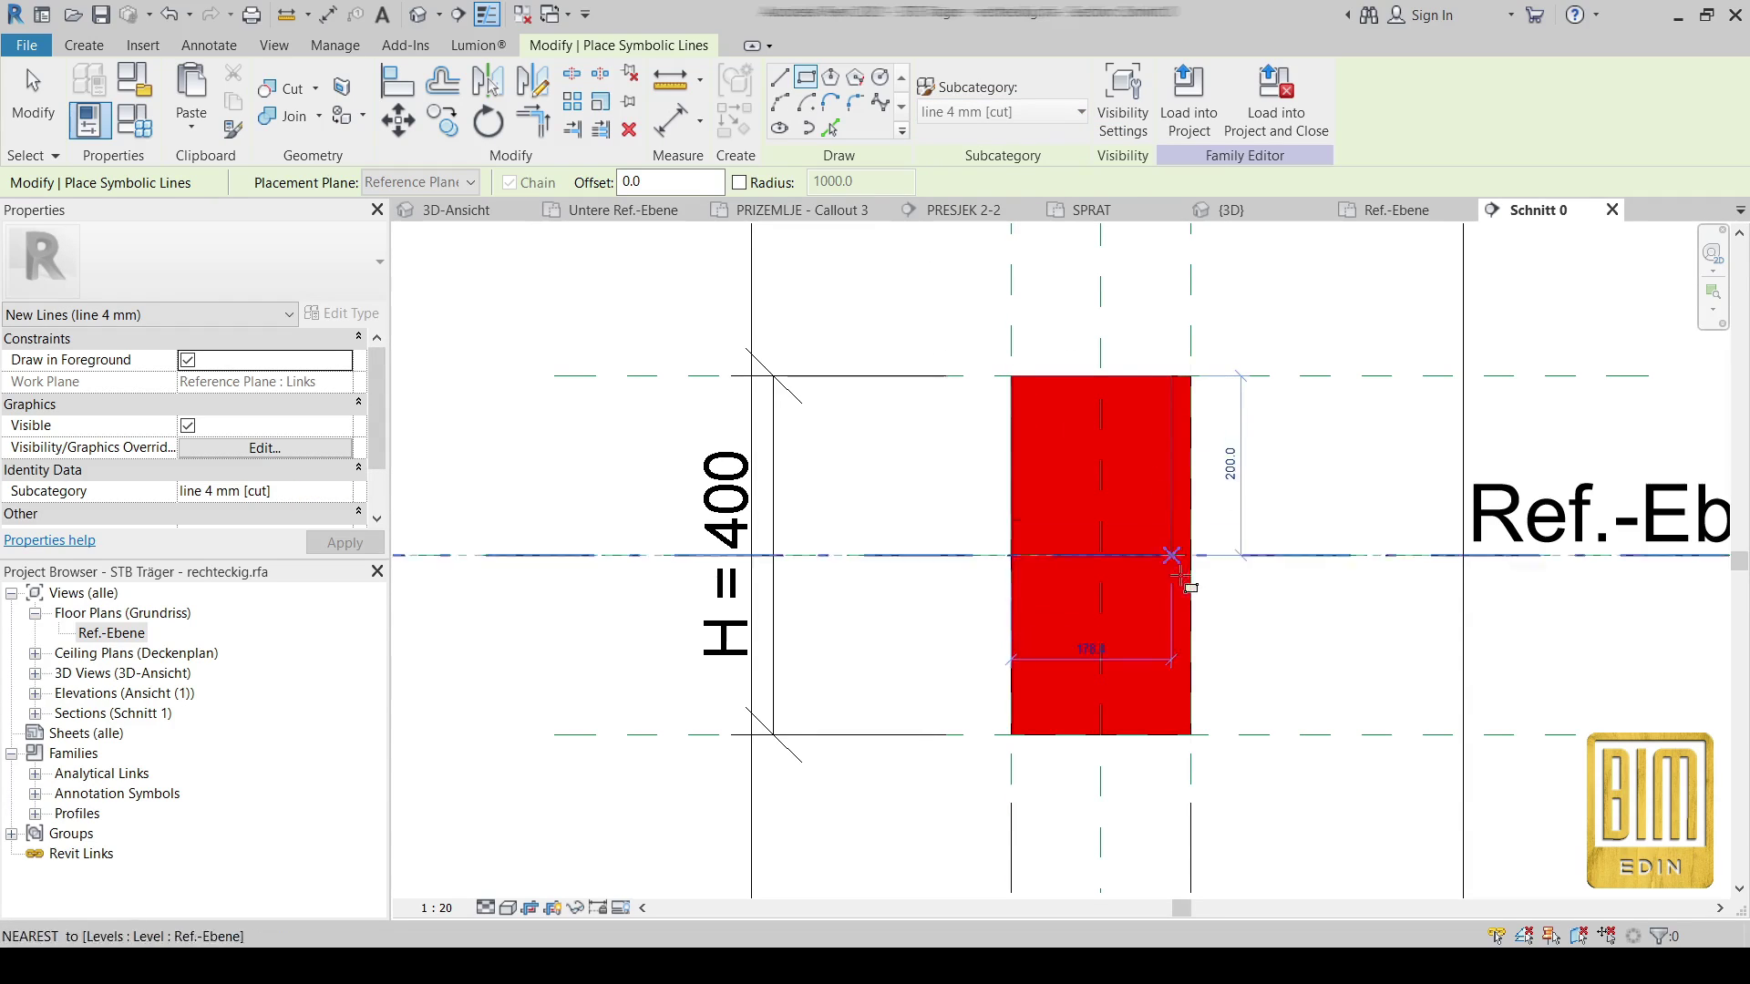
click(1191, 735)
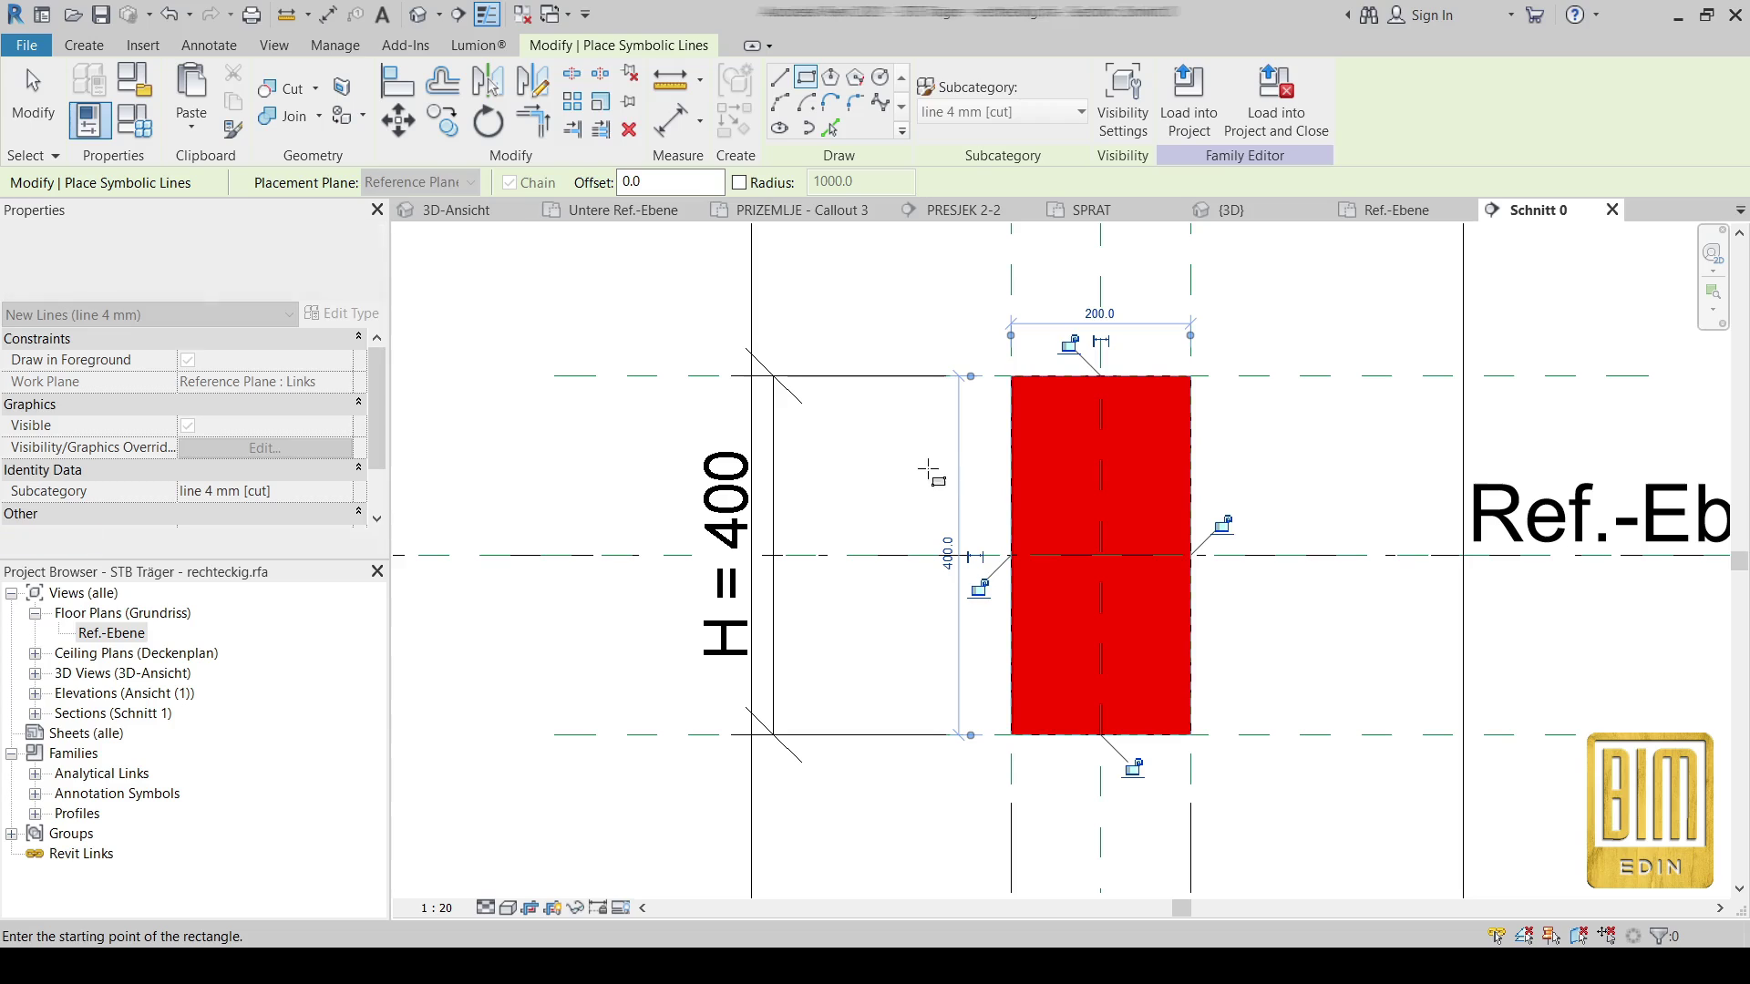
click(1224, 525)
click(1068, 344)
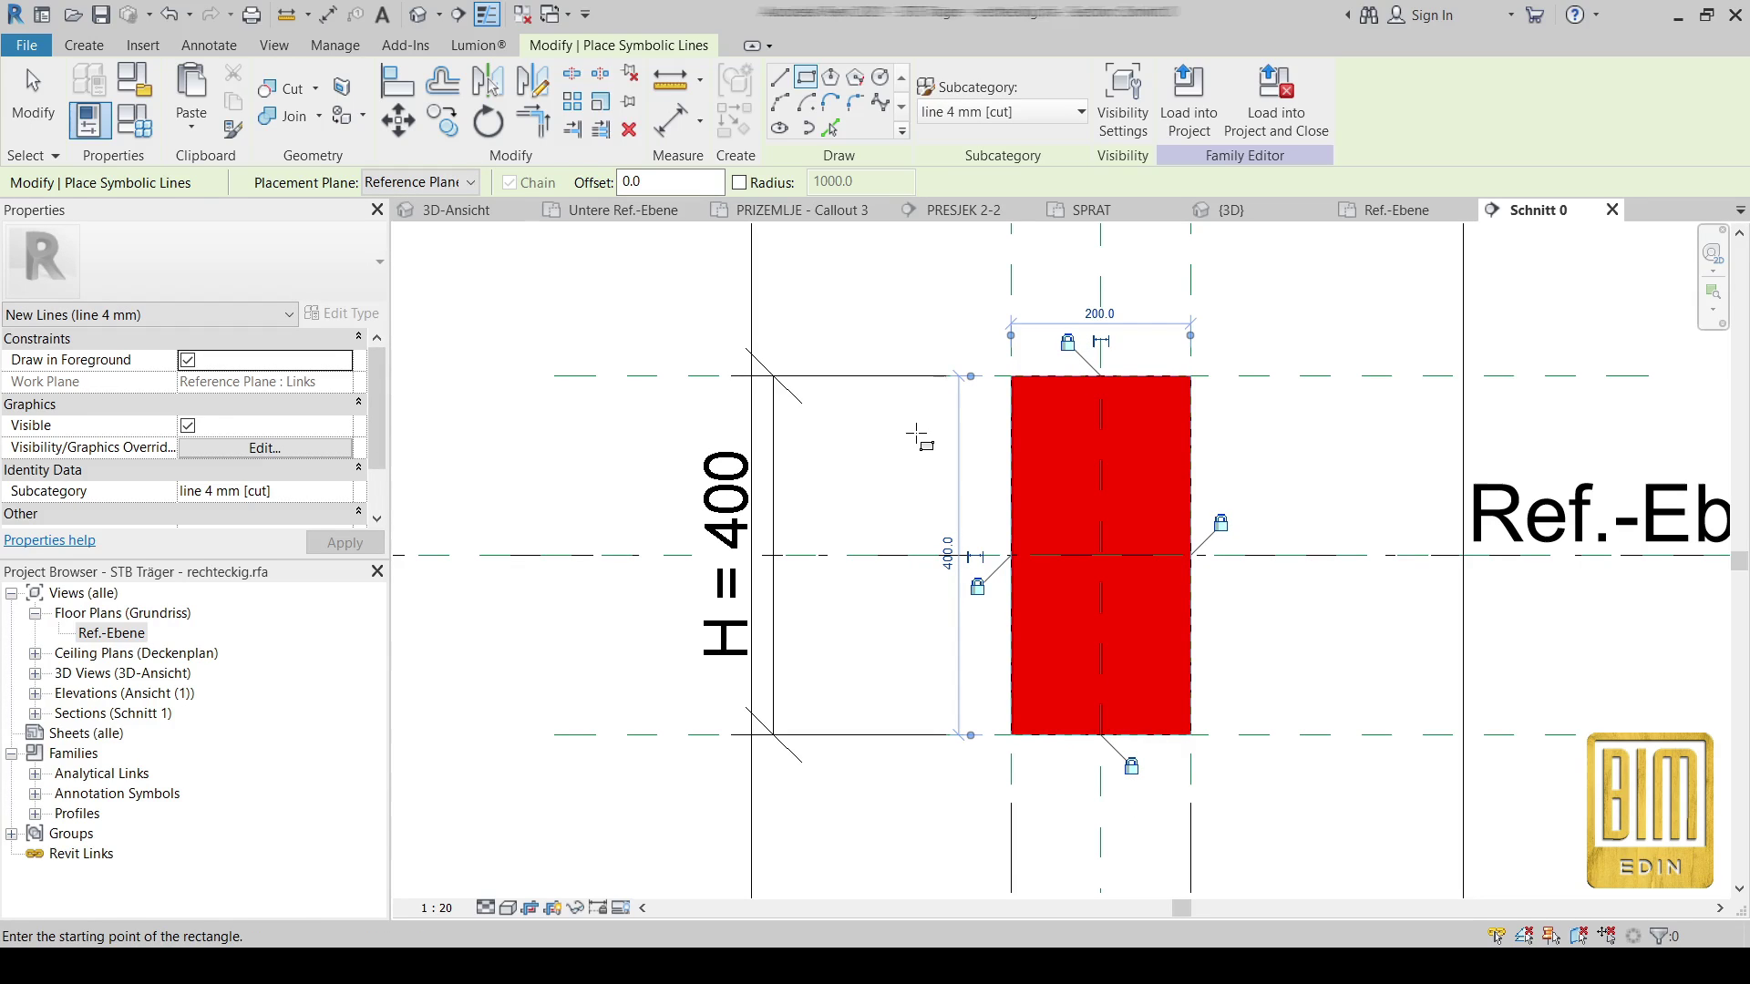
click(33, 101)
click(487, 14)
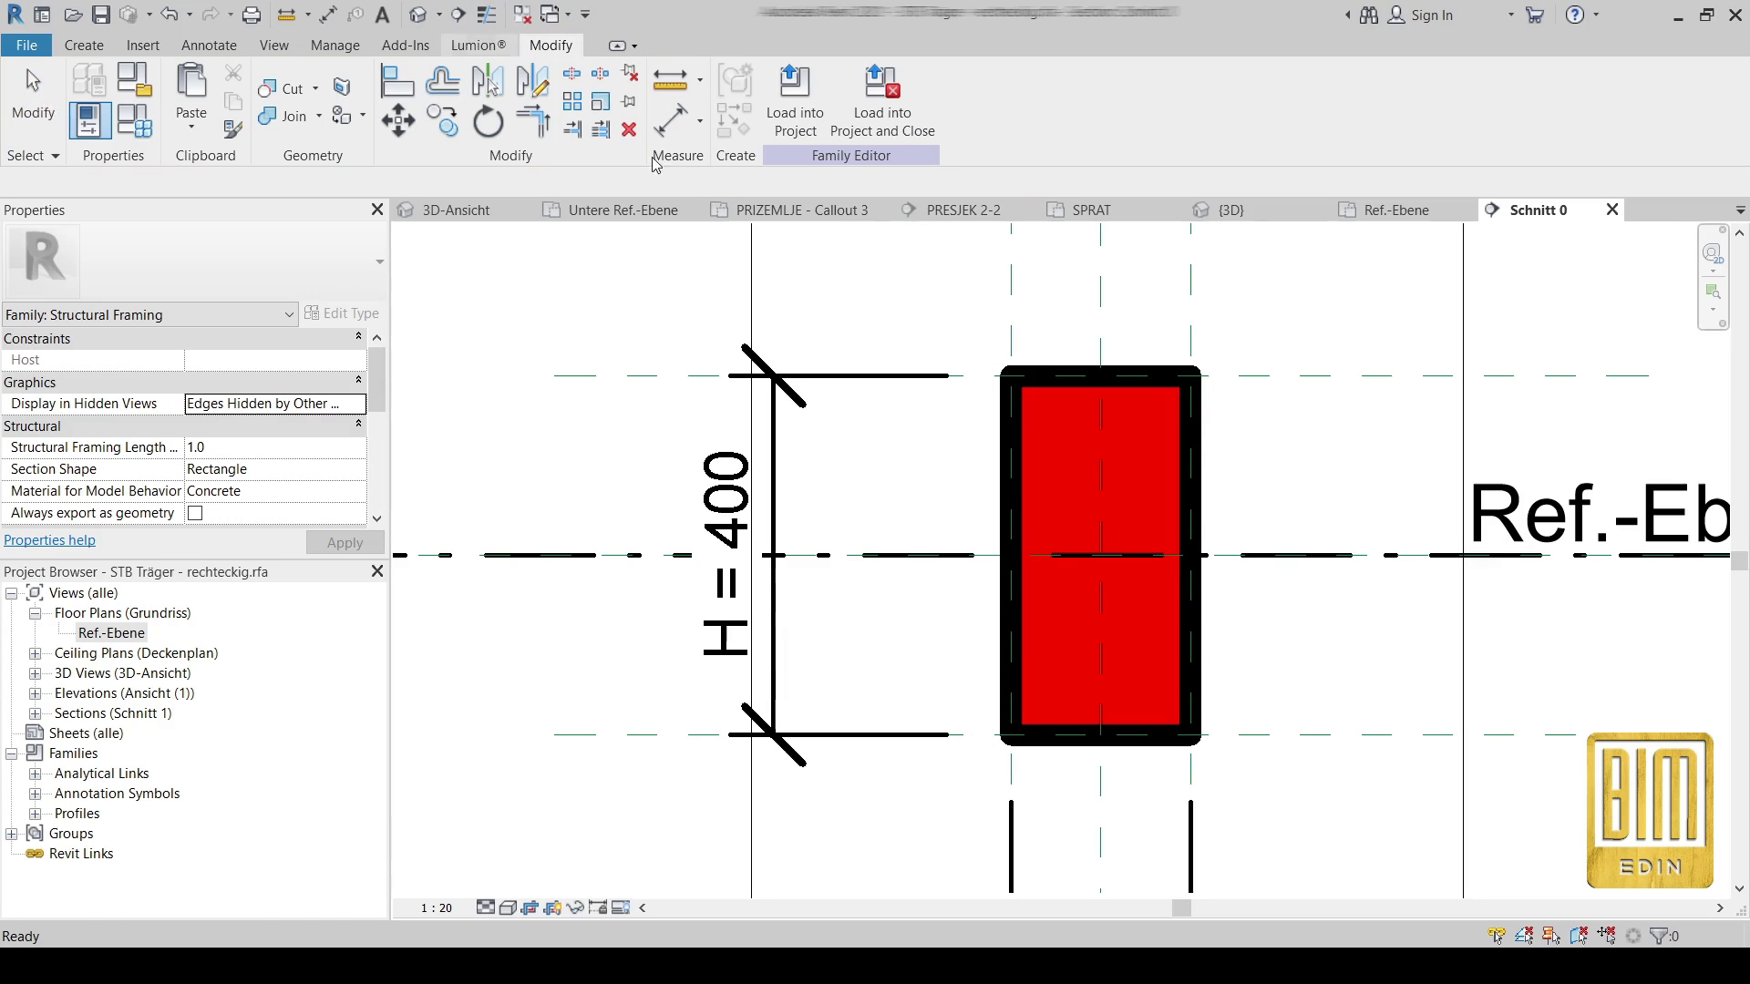
- Select only the four outline lines, filtering out the Tragwerk Stahlbeton beam
drag(948, 321, 1249, 833)
click(1031, 99)
click(684, 360)
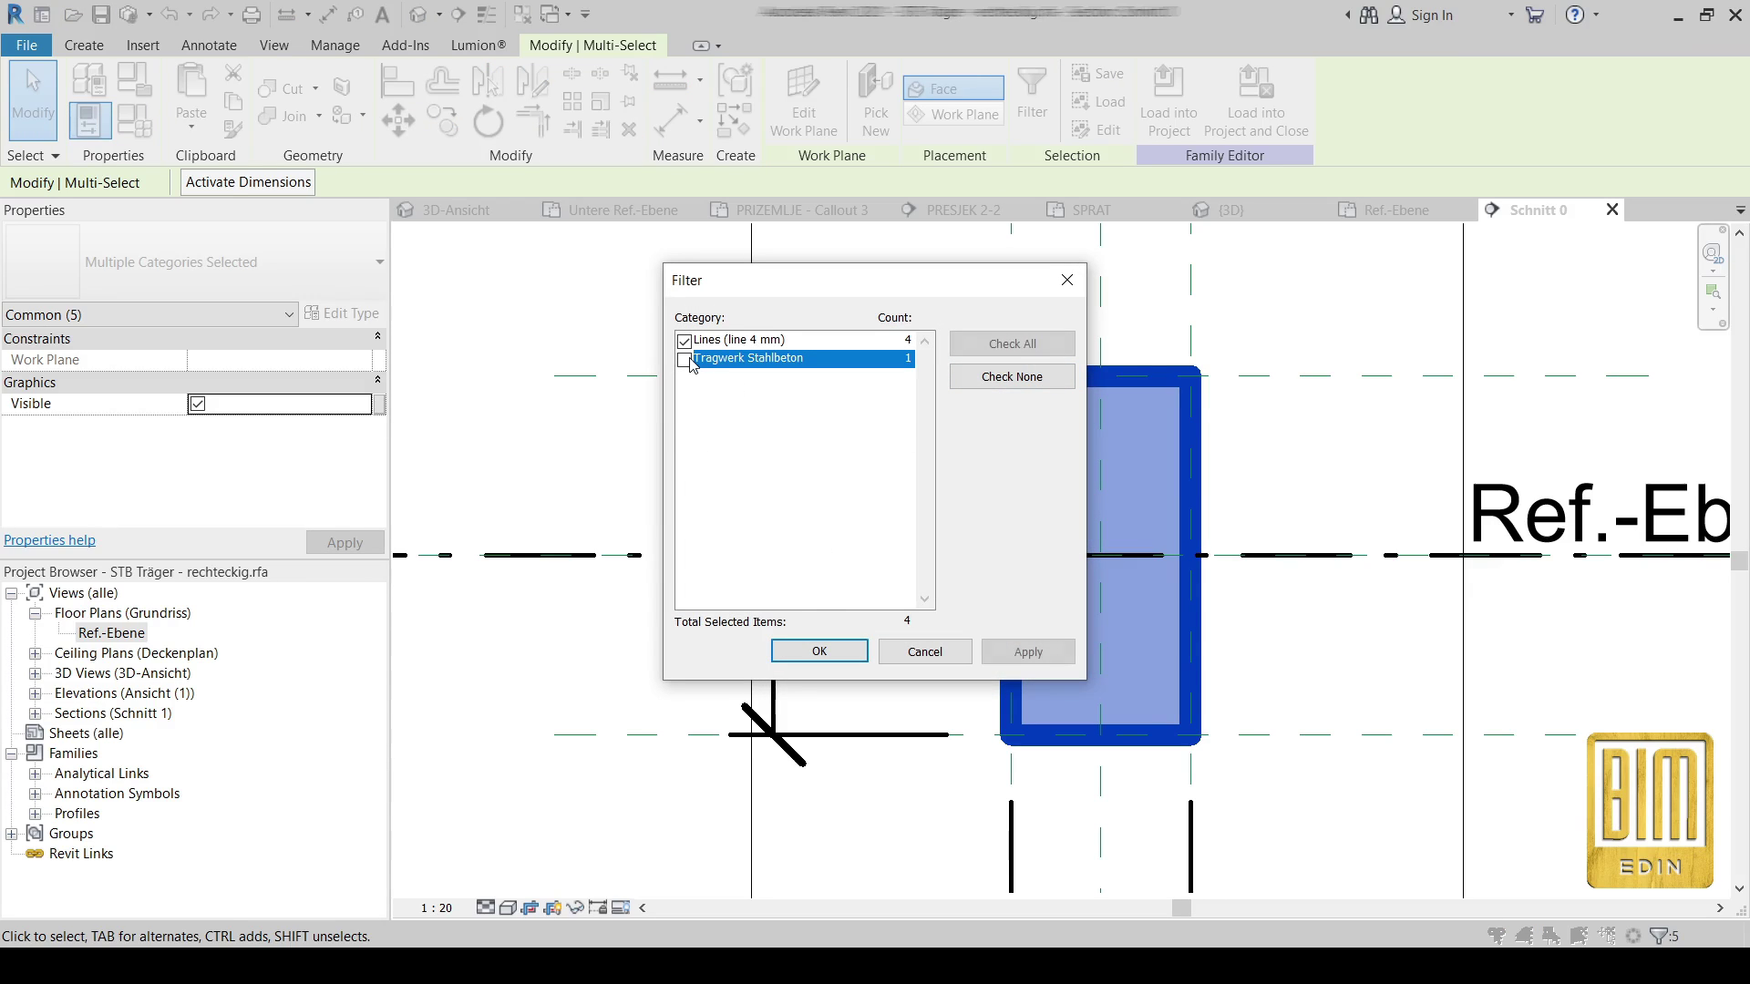
click(818, 650)
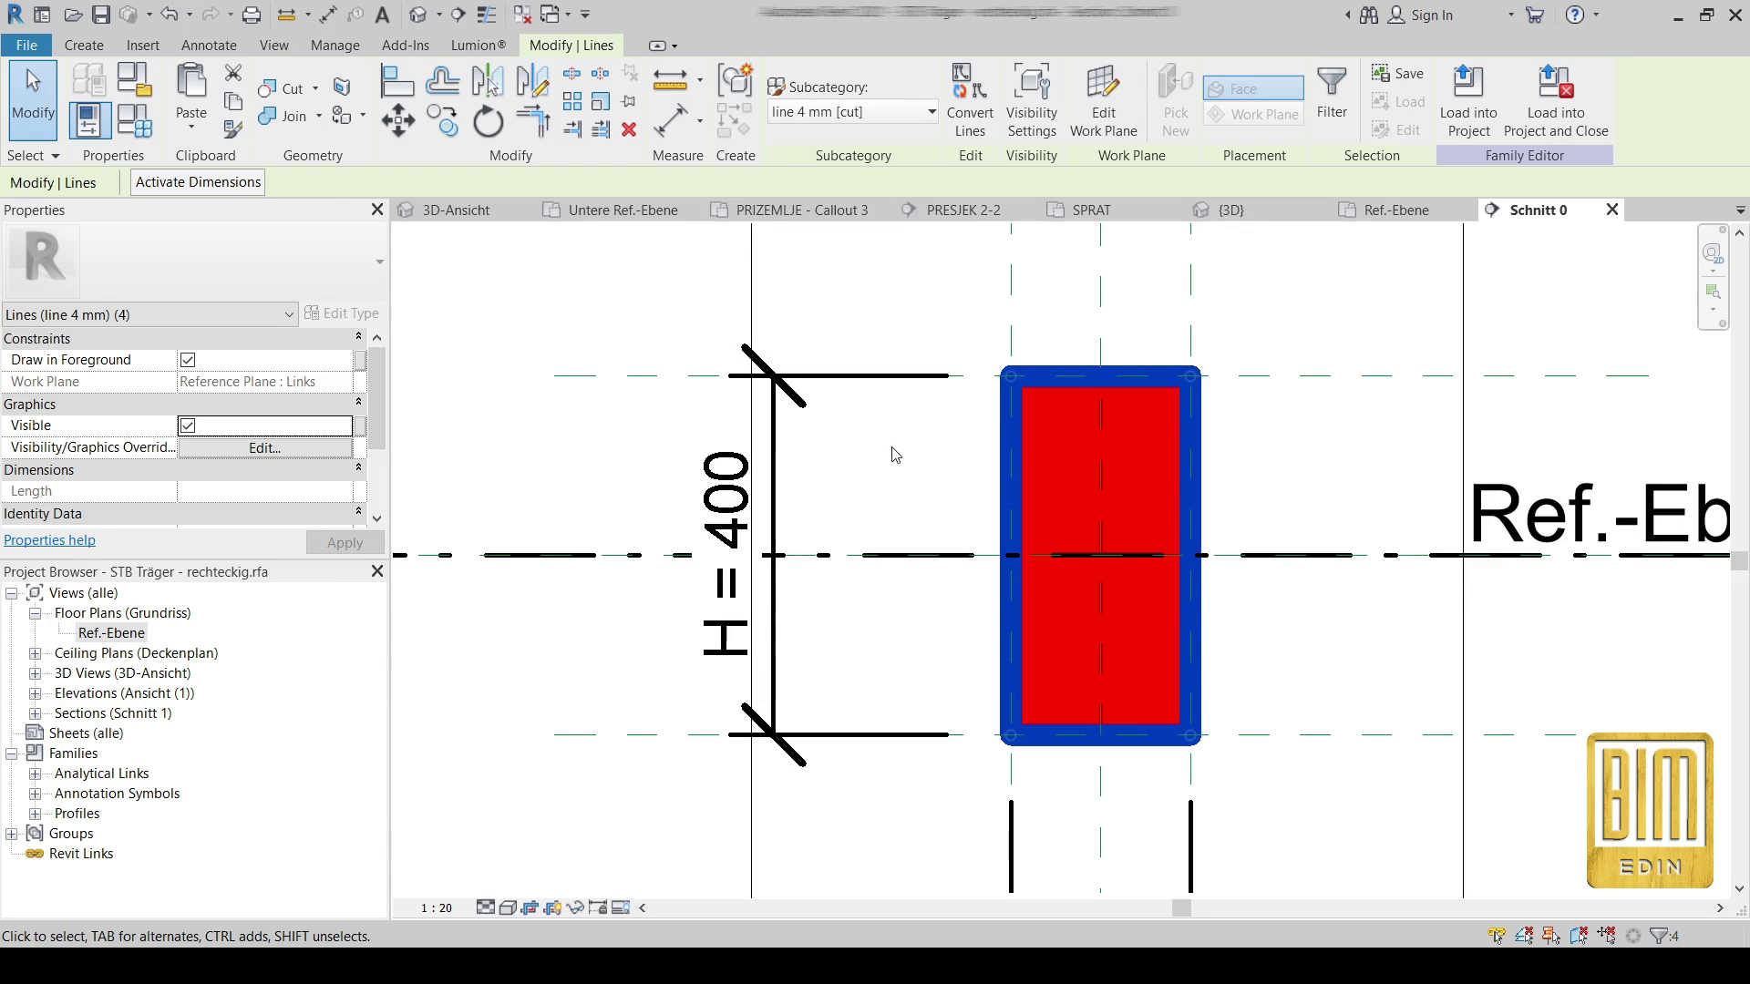
- Tie the lines' Visible property to a new Yes/No type parameter named 'line'
click(361, 432)
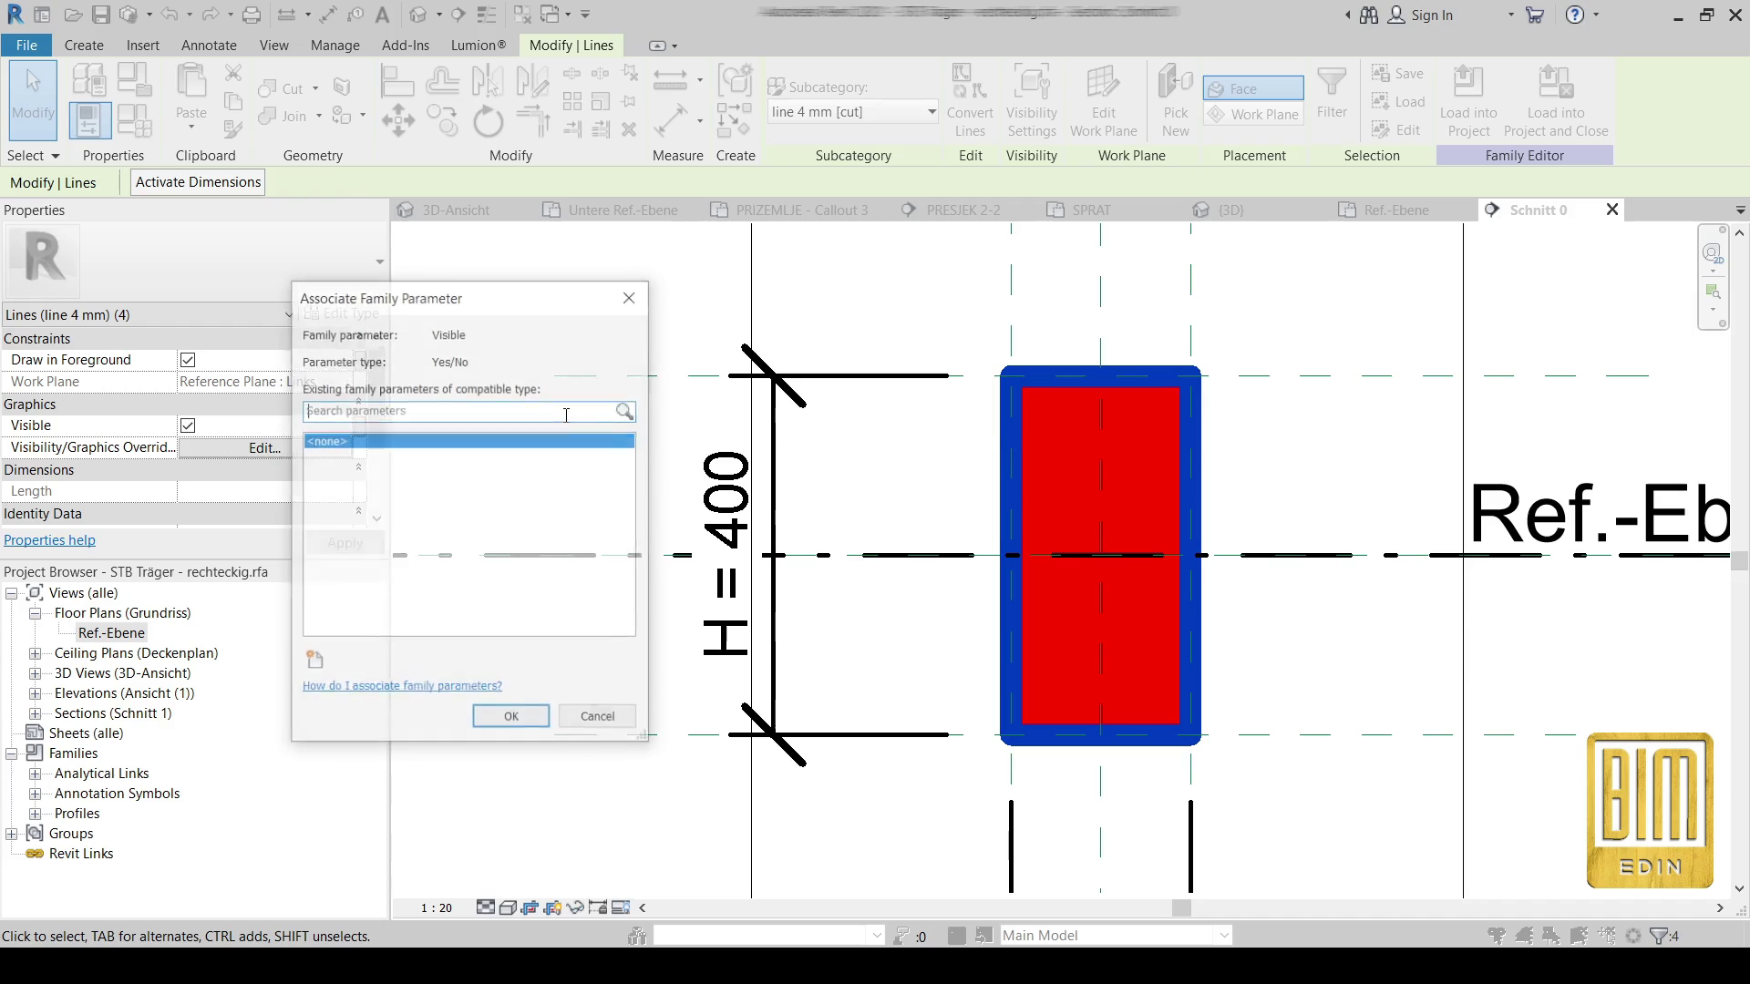
click(311, 659)
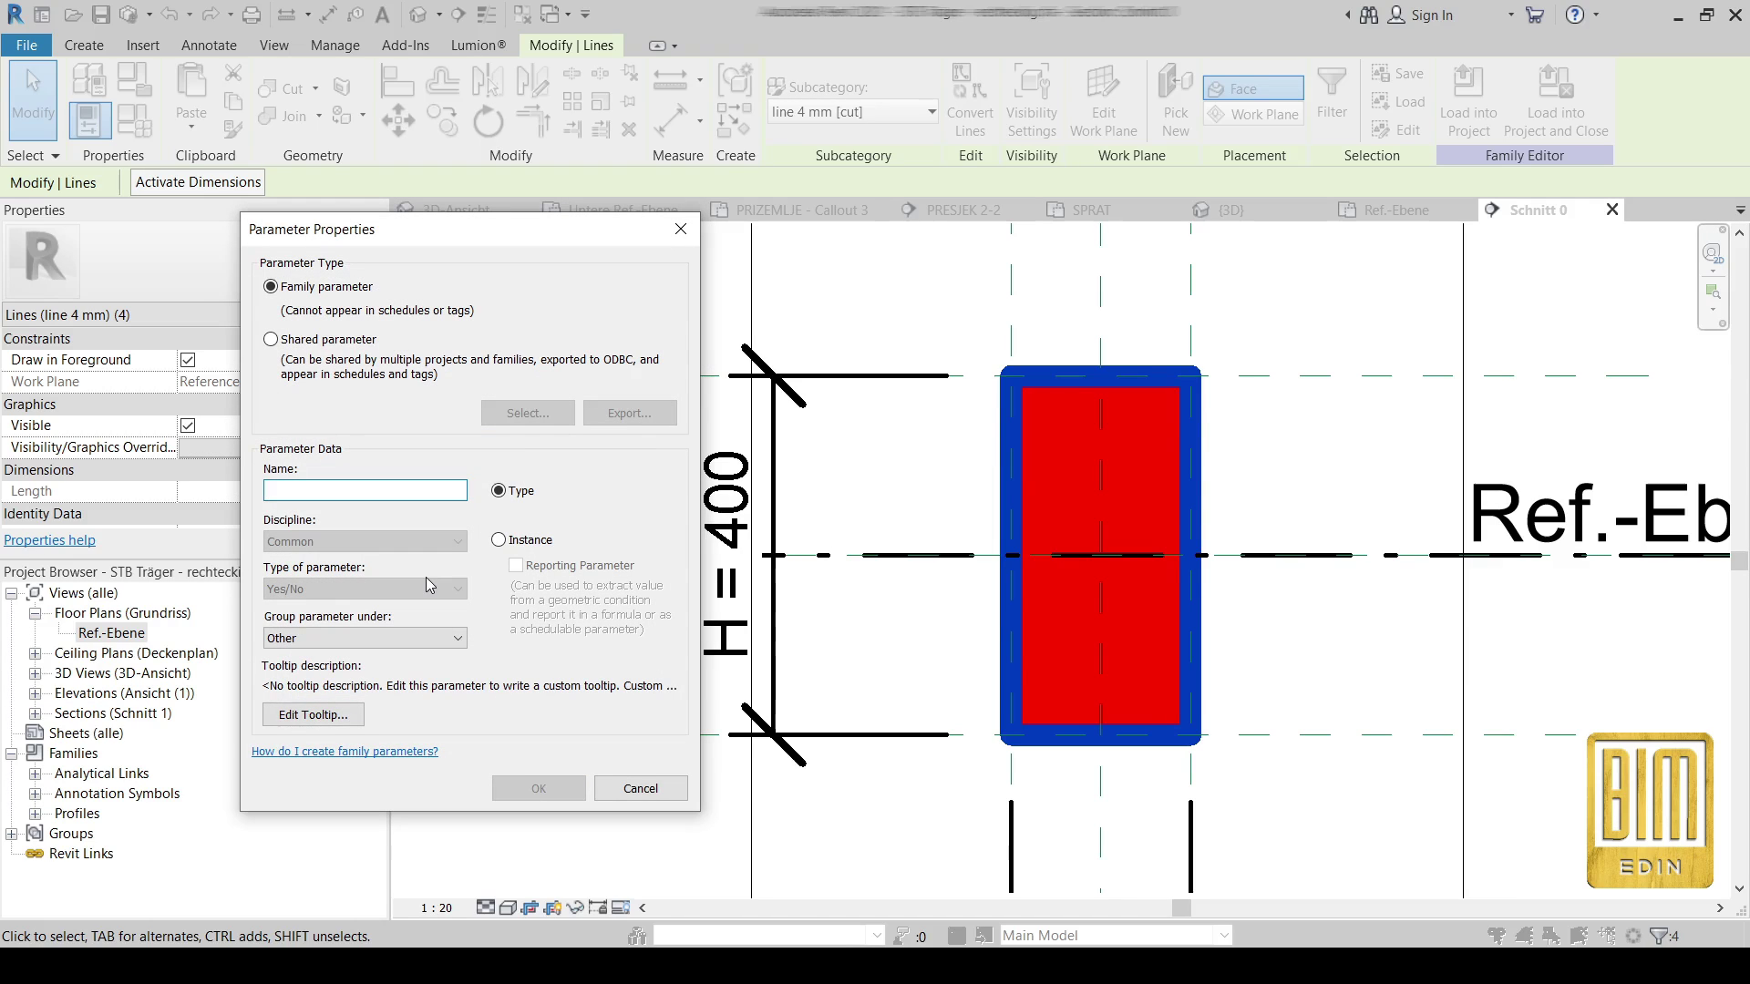
text(line)
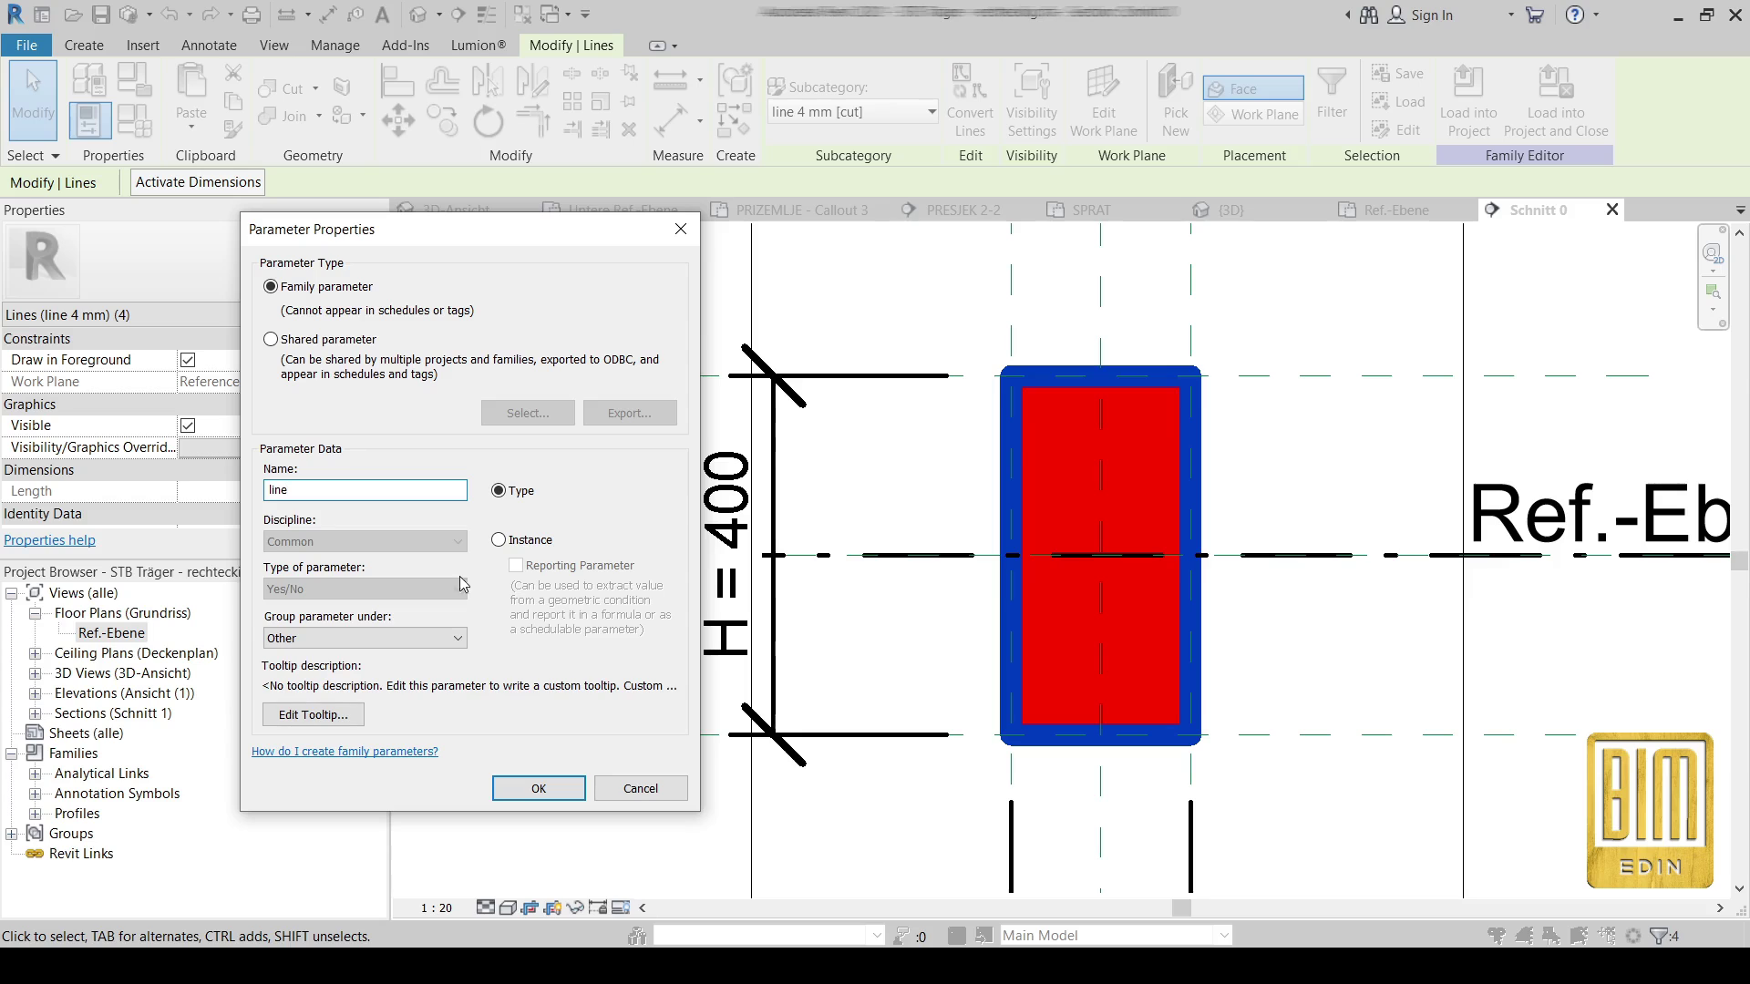
click(538, 789)
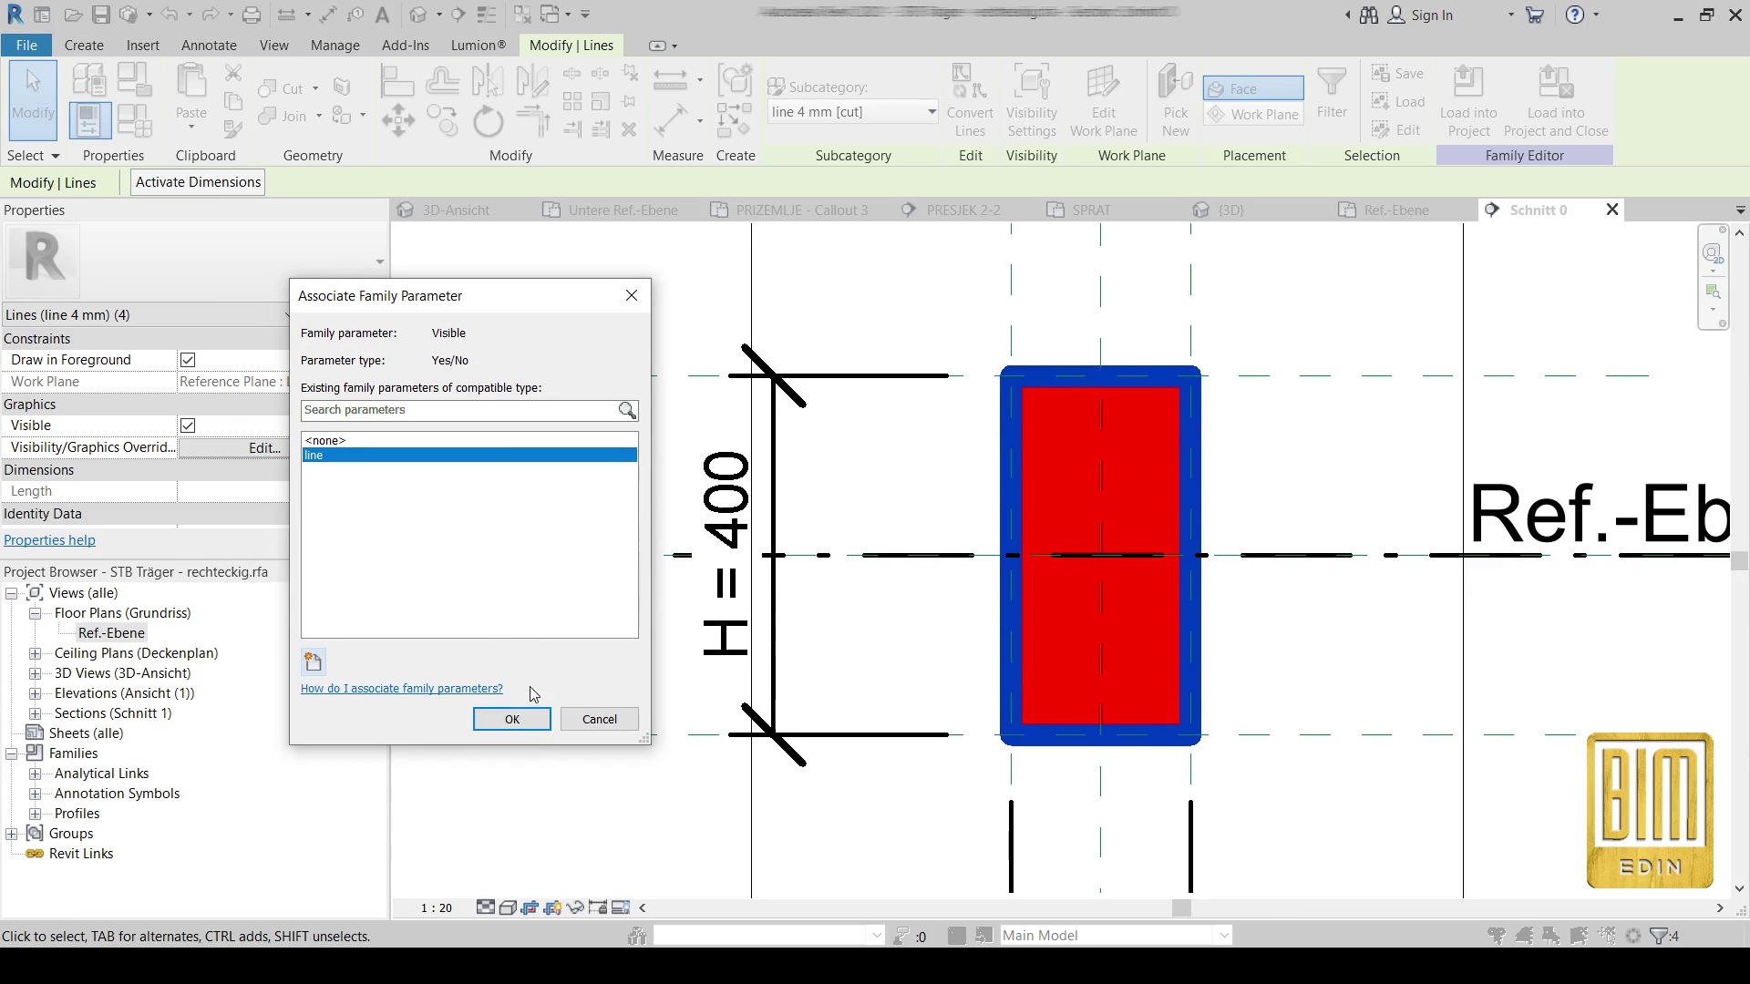
click(512, 719)
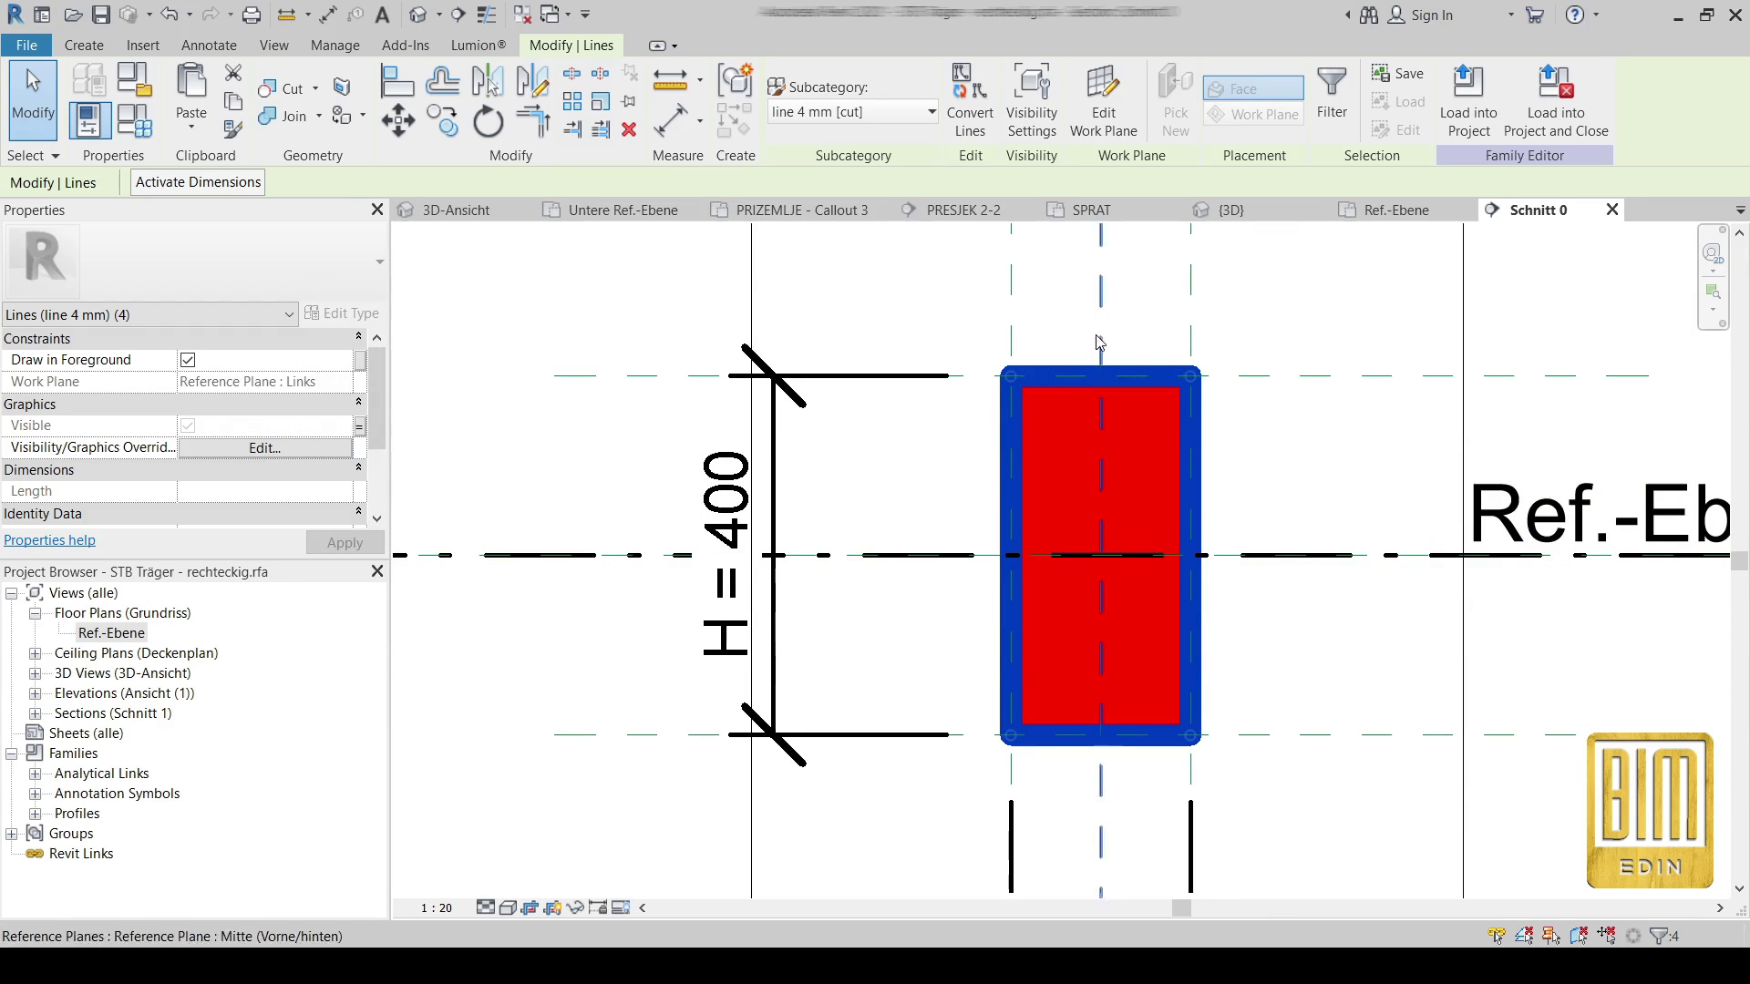
click(951, 308)
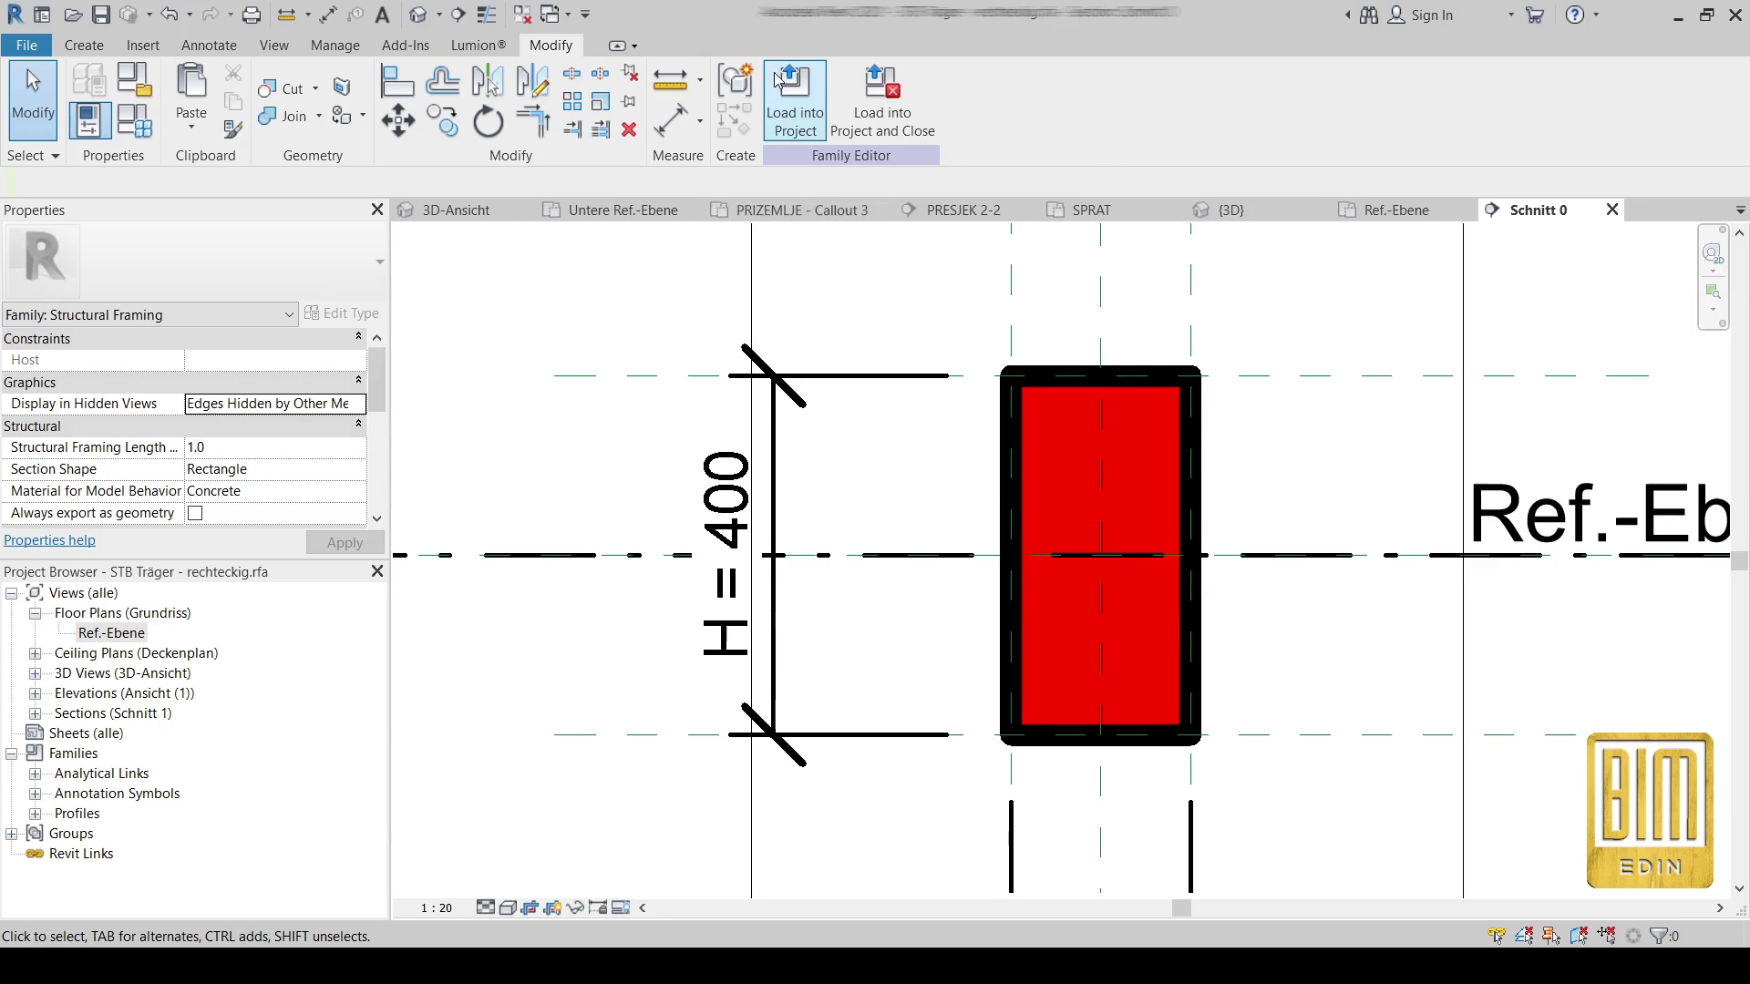
- Load the beam family into the project, overwriting the existing version
click(796, 94)
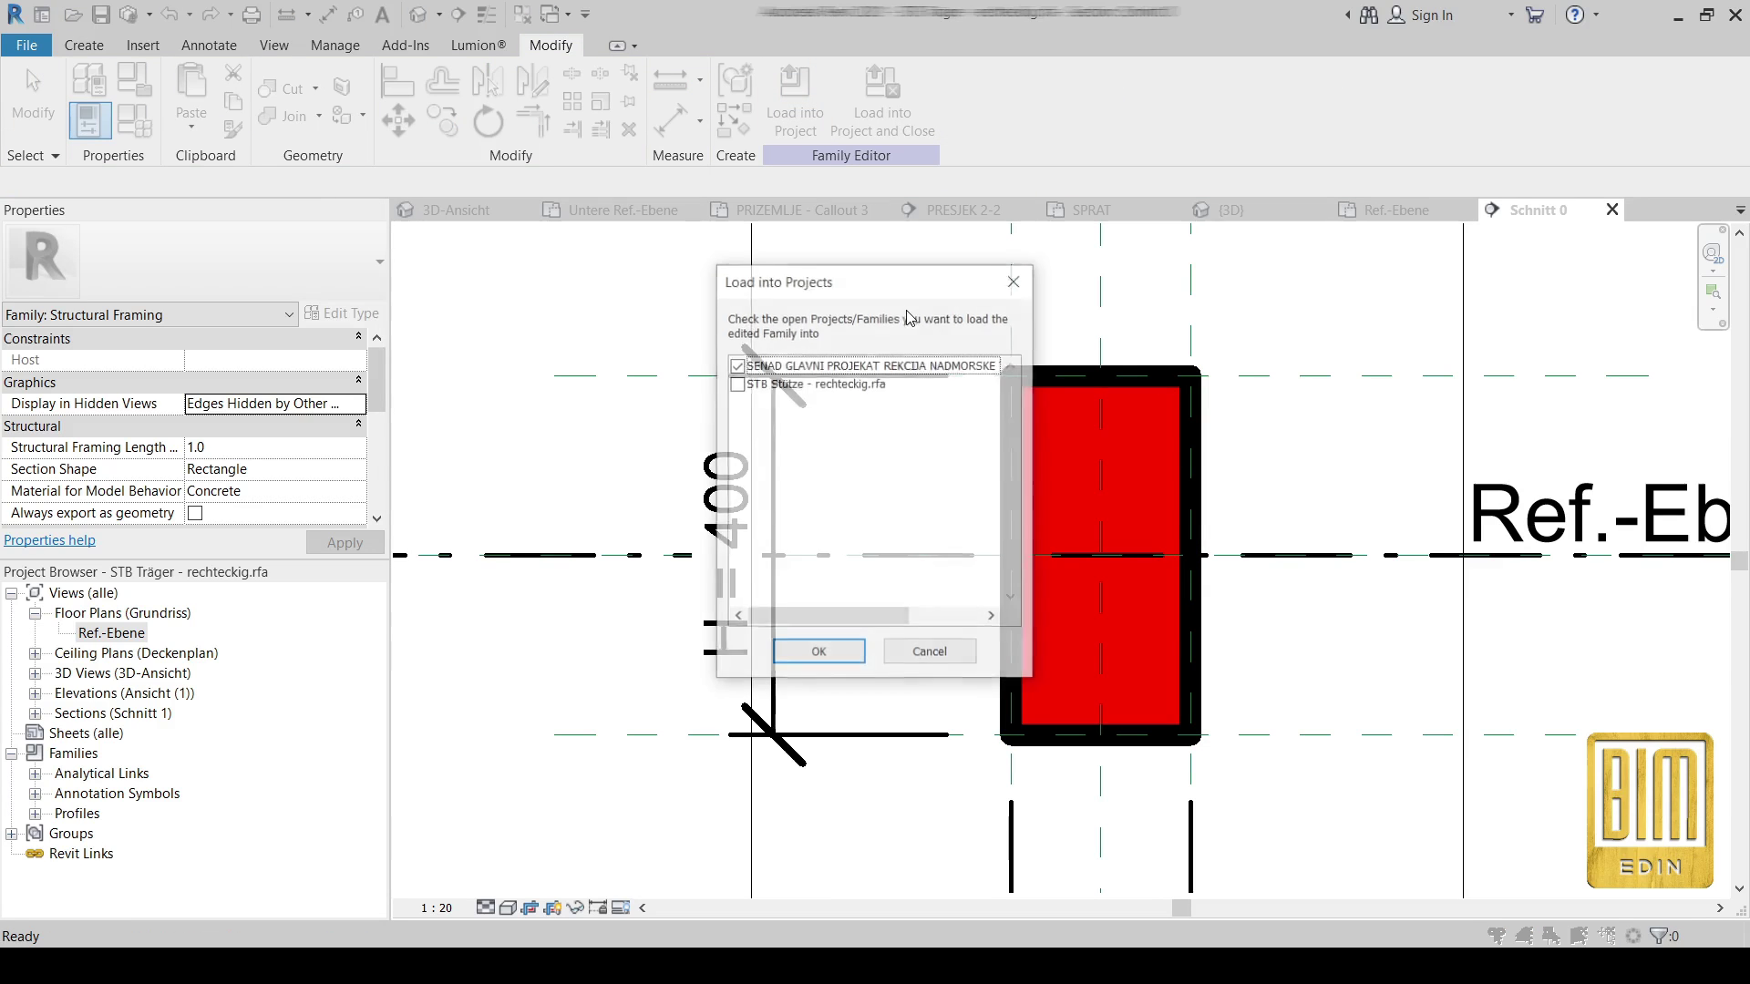
click(823, 648)
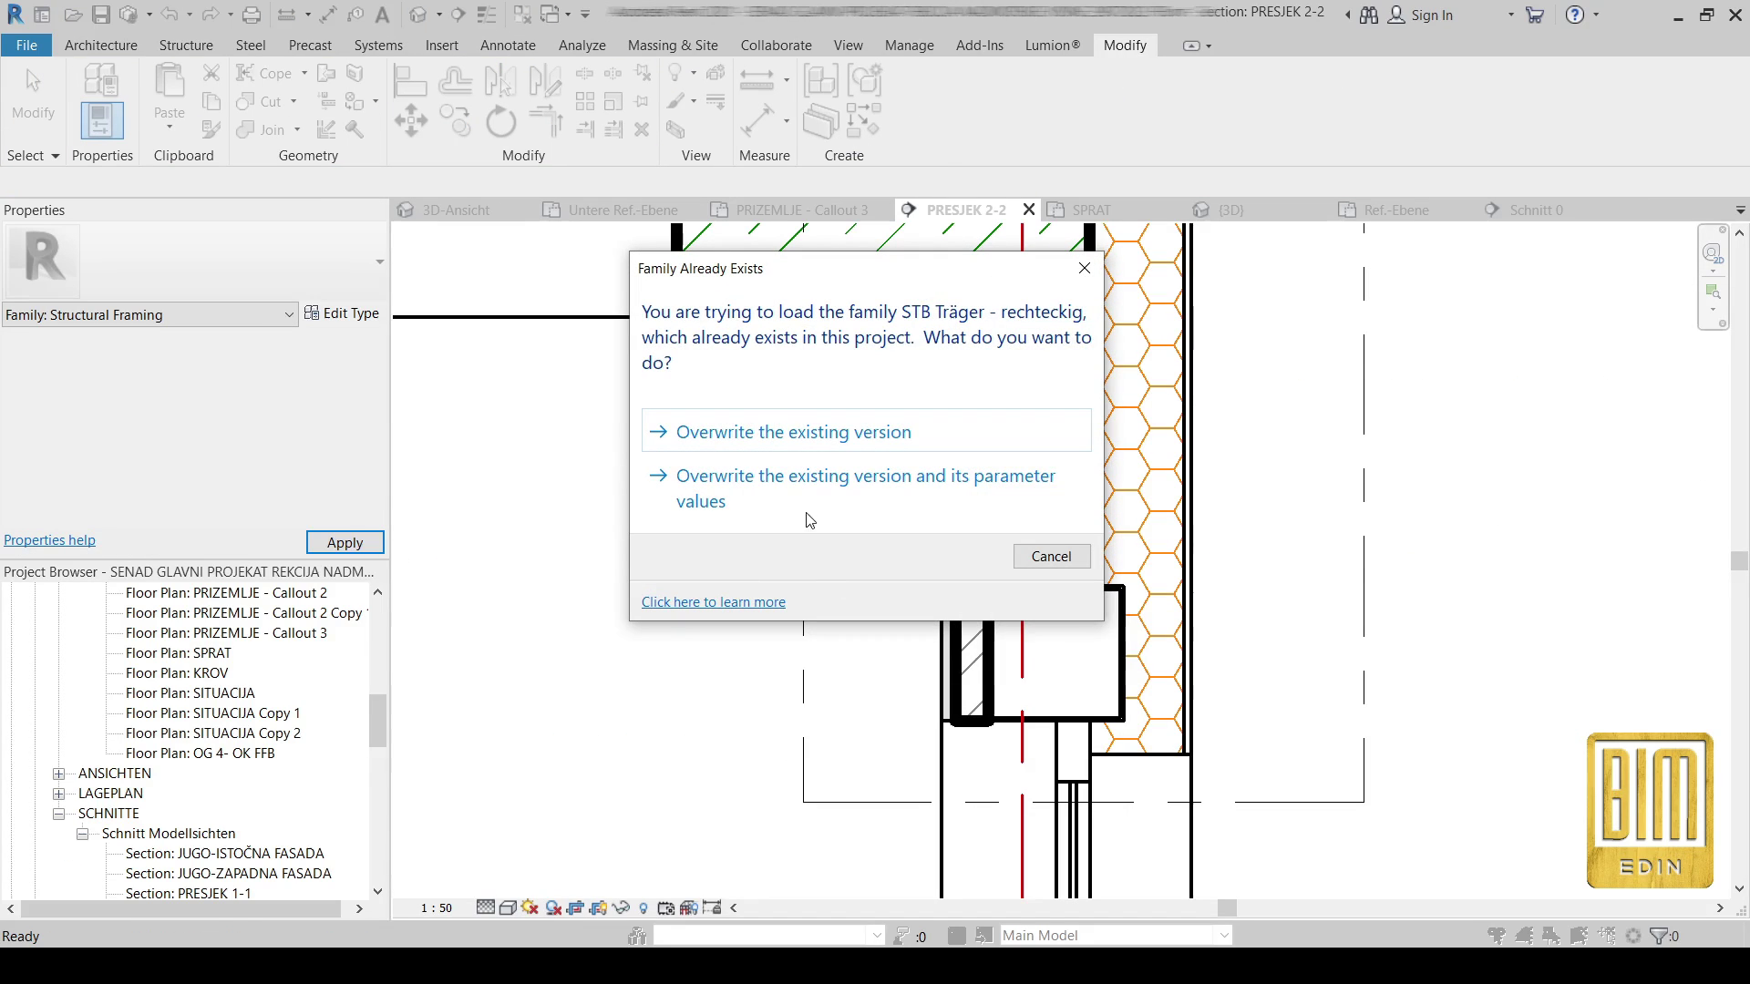
click(785, 434)
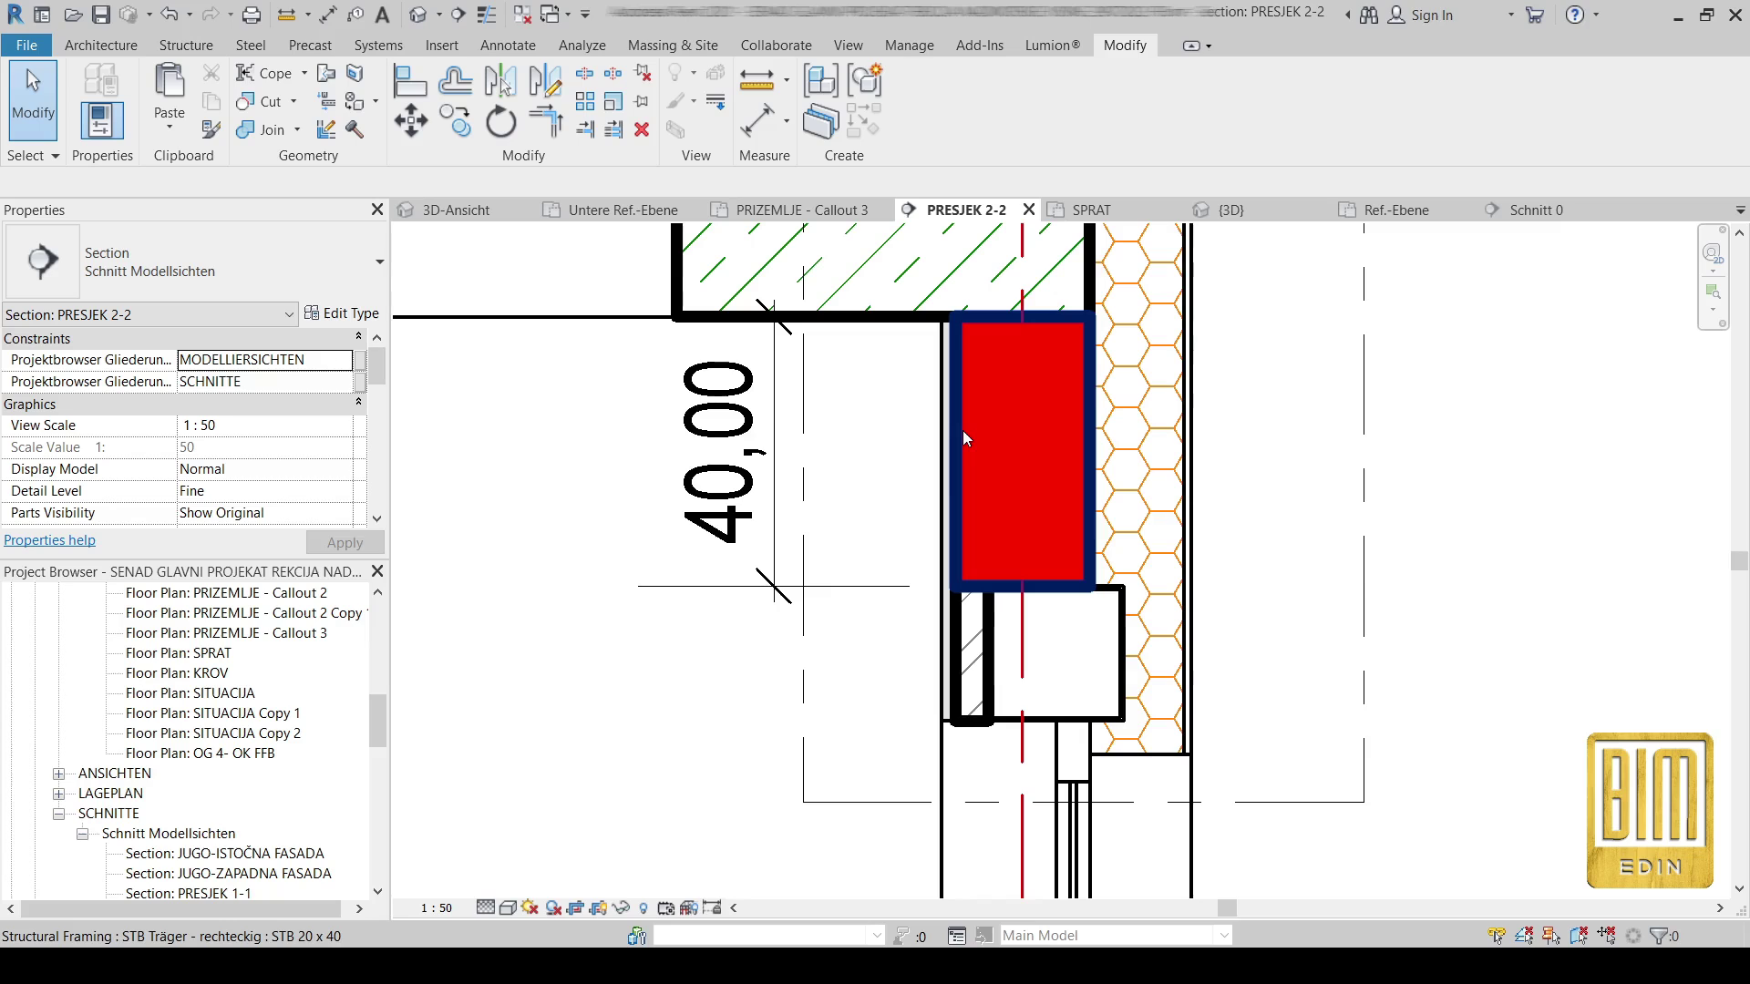
- Toggle Thin Lines on and off in PRESJEK 2-2 to compare, then select the red beam
scroll(1126, 365, up, 2)
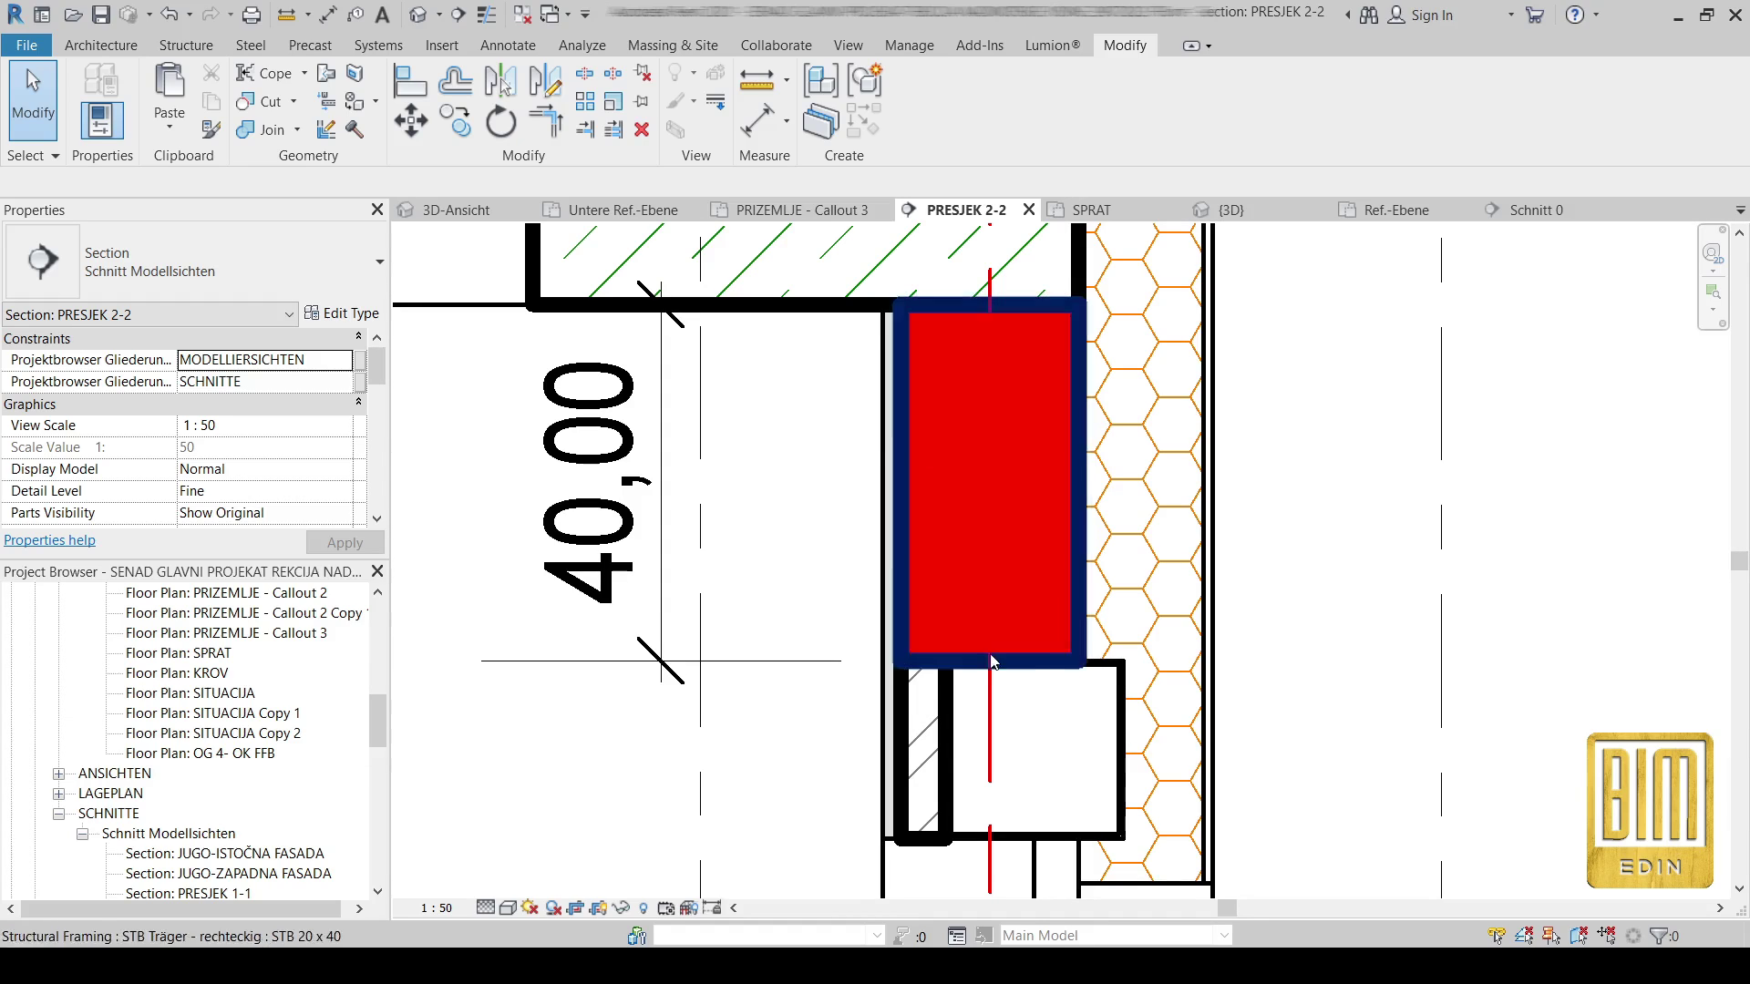
scroll(1024, 619, down, 1)
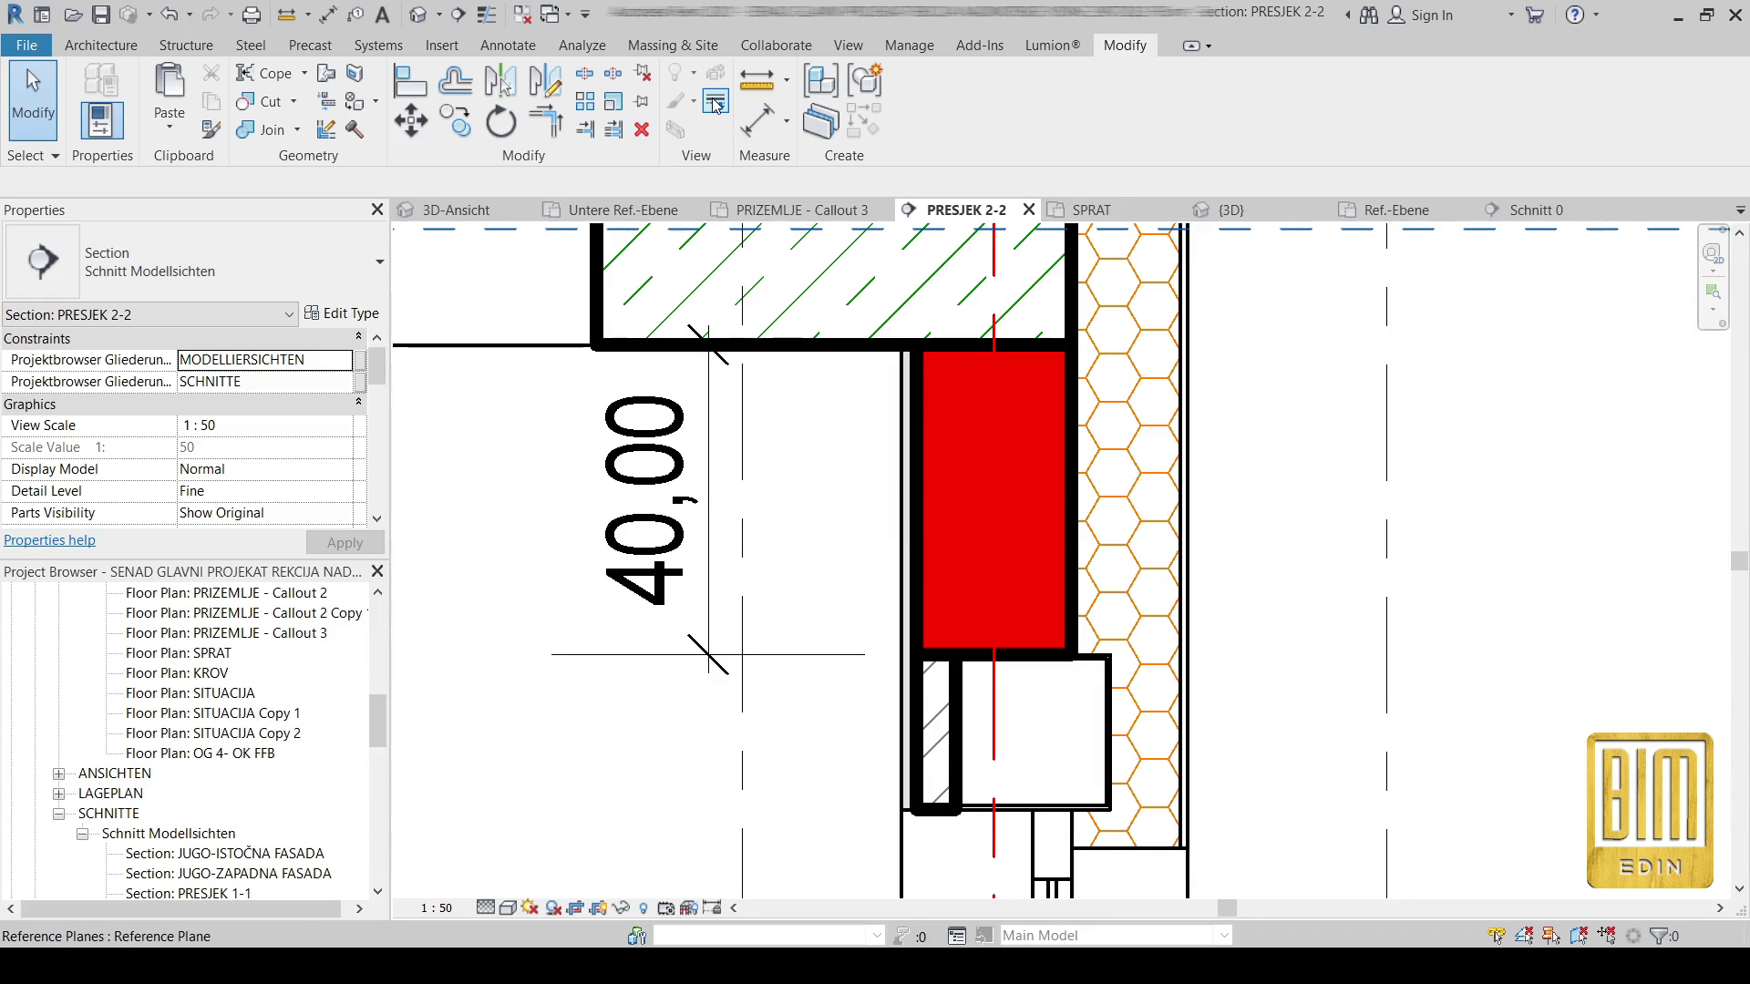
click(486, 15)
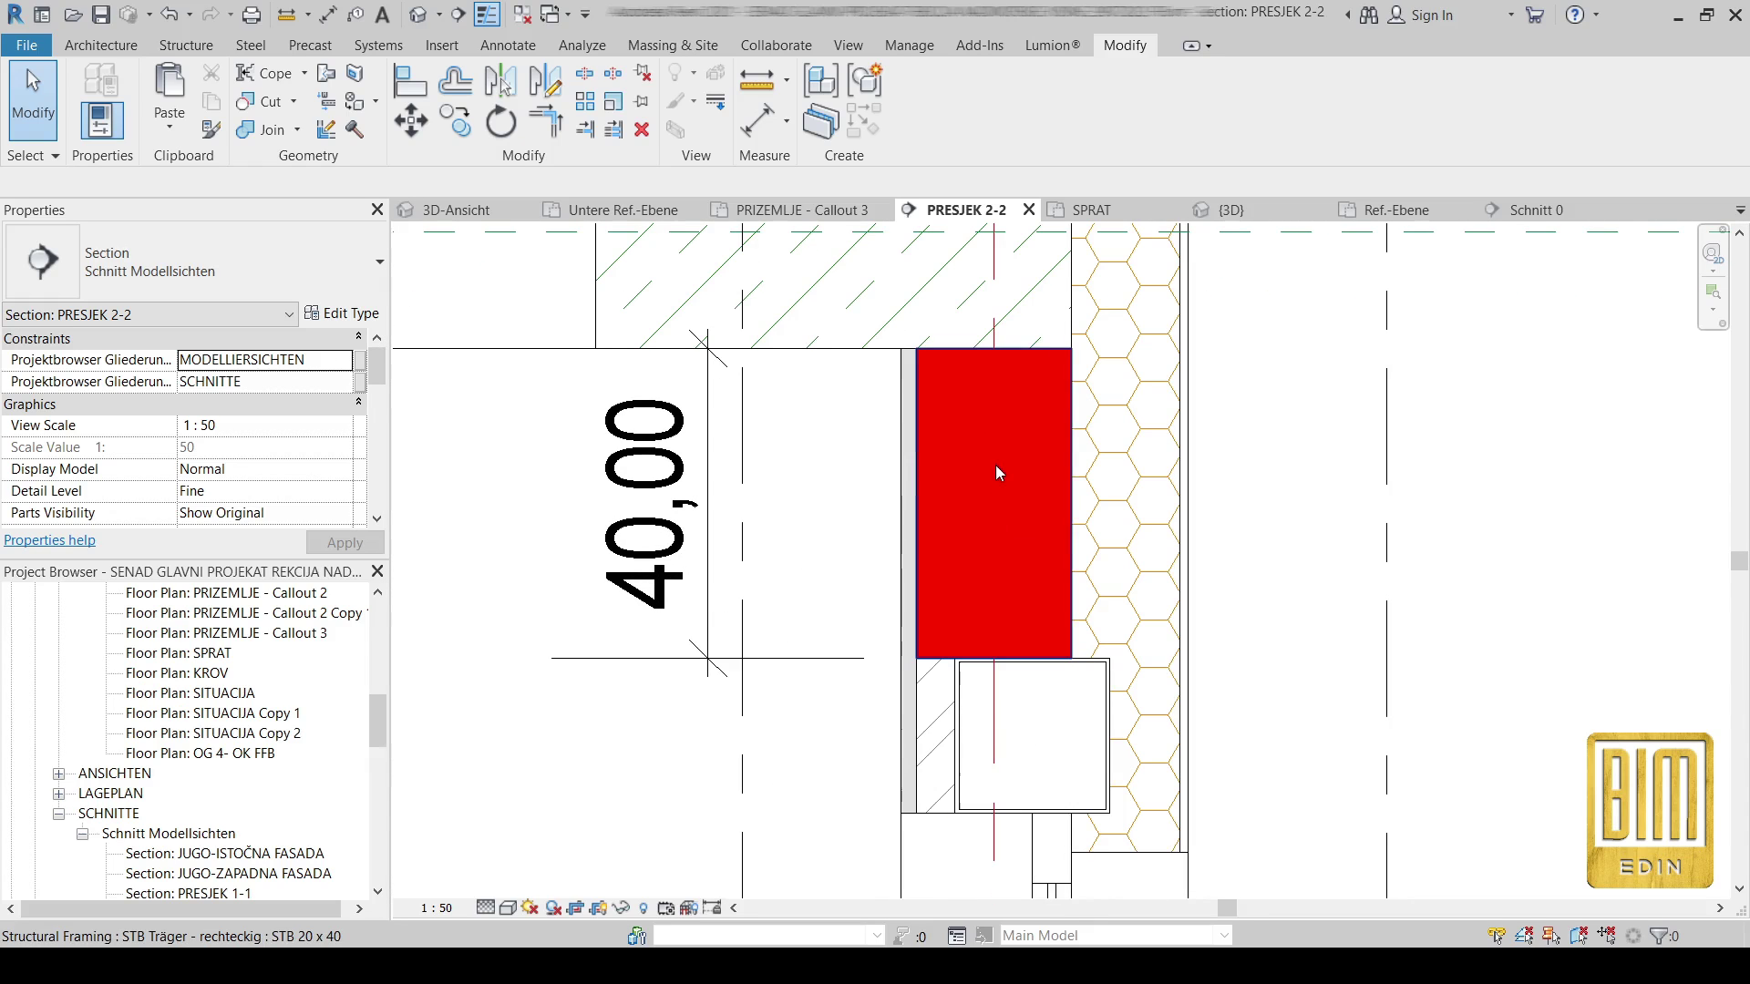
scroll(995, 467, down, 5)
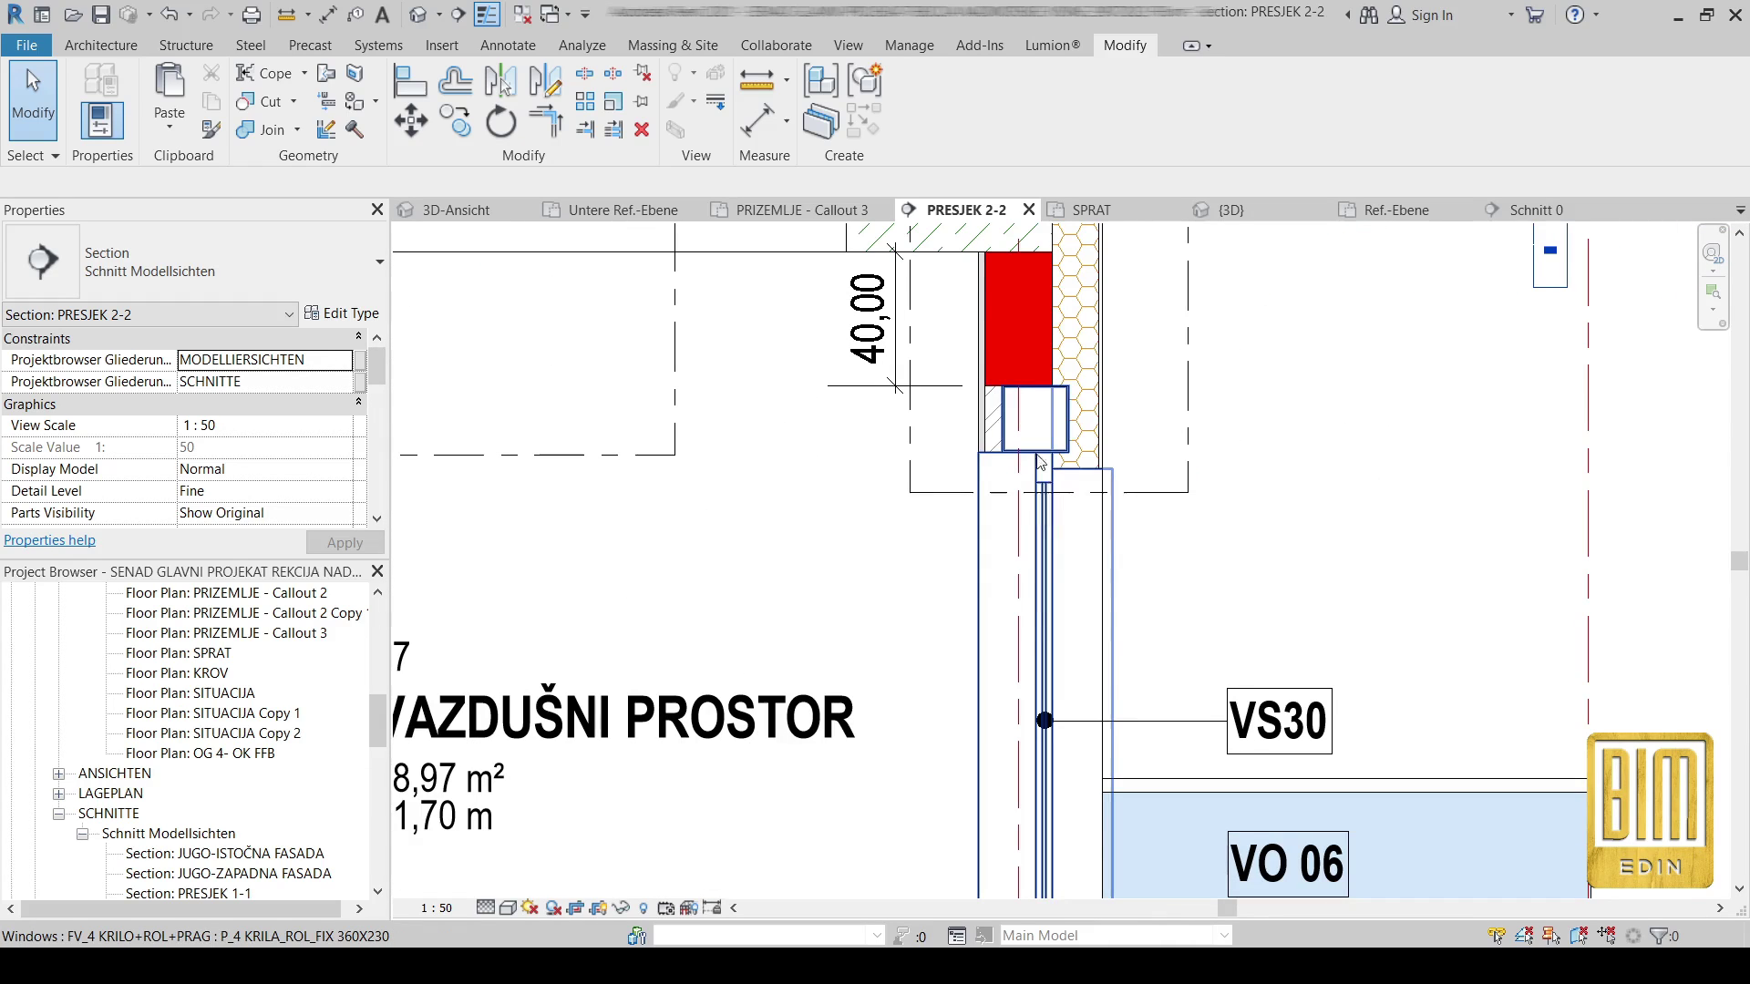
scroll(1035, 428, up, 5)
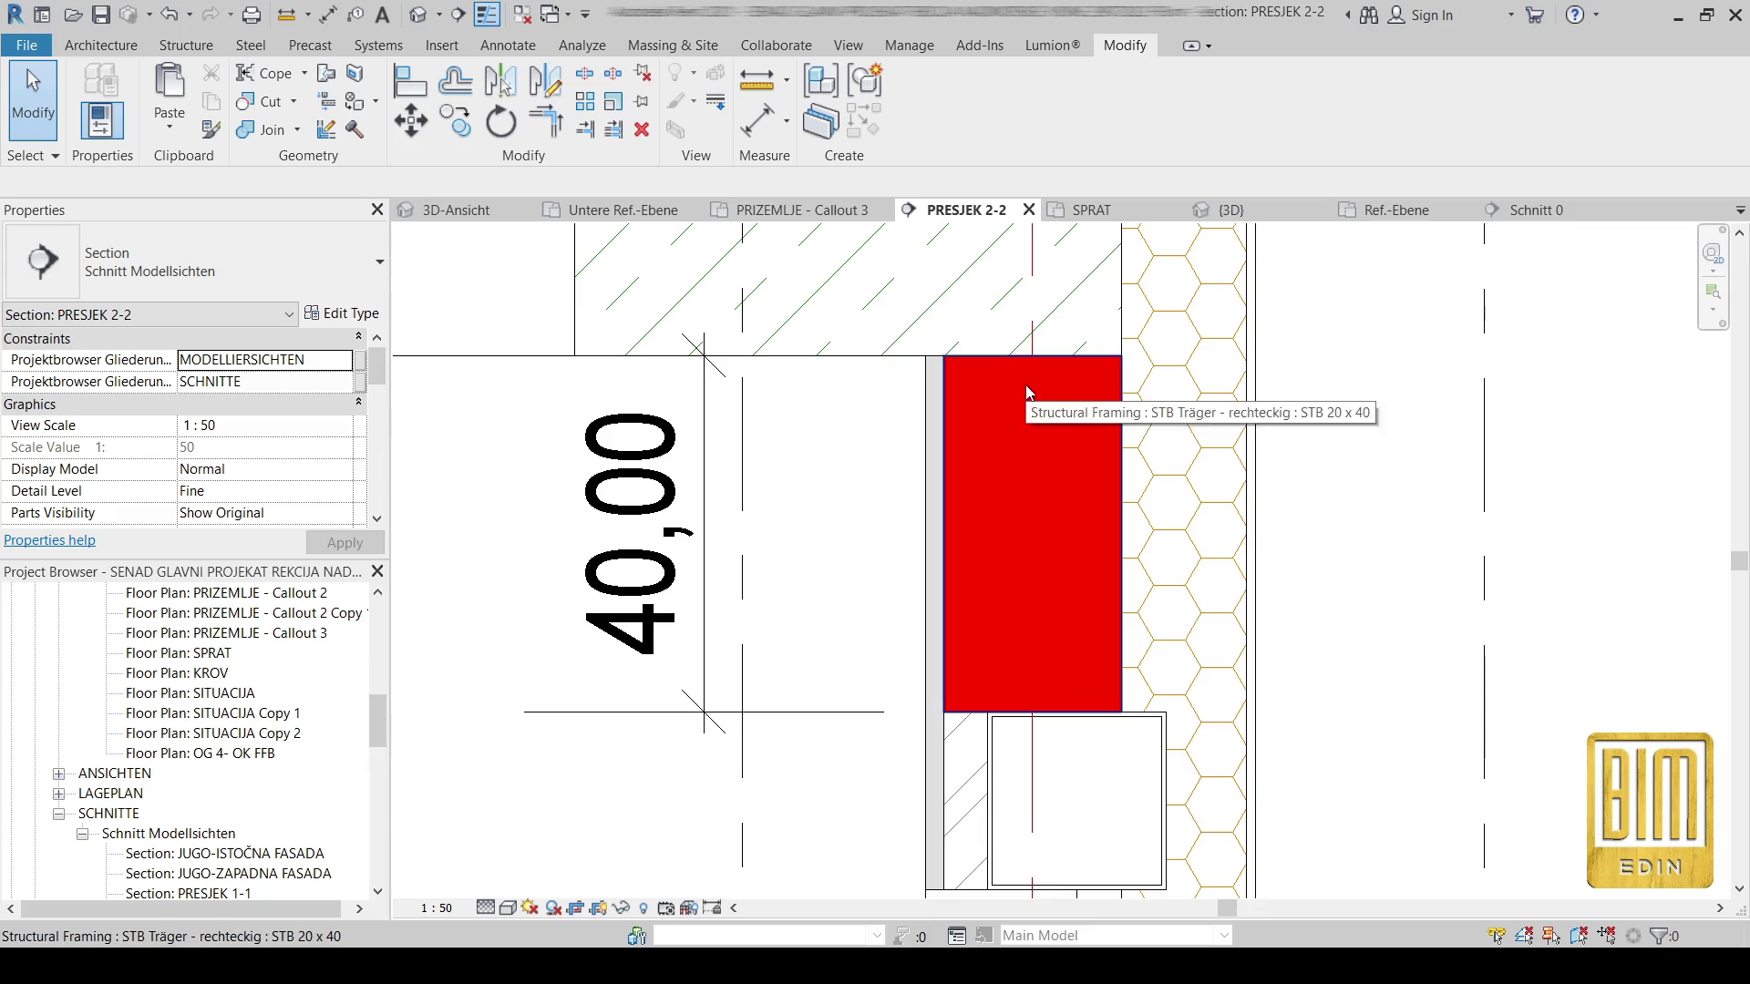
click(487, 15)
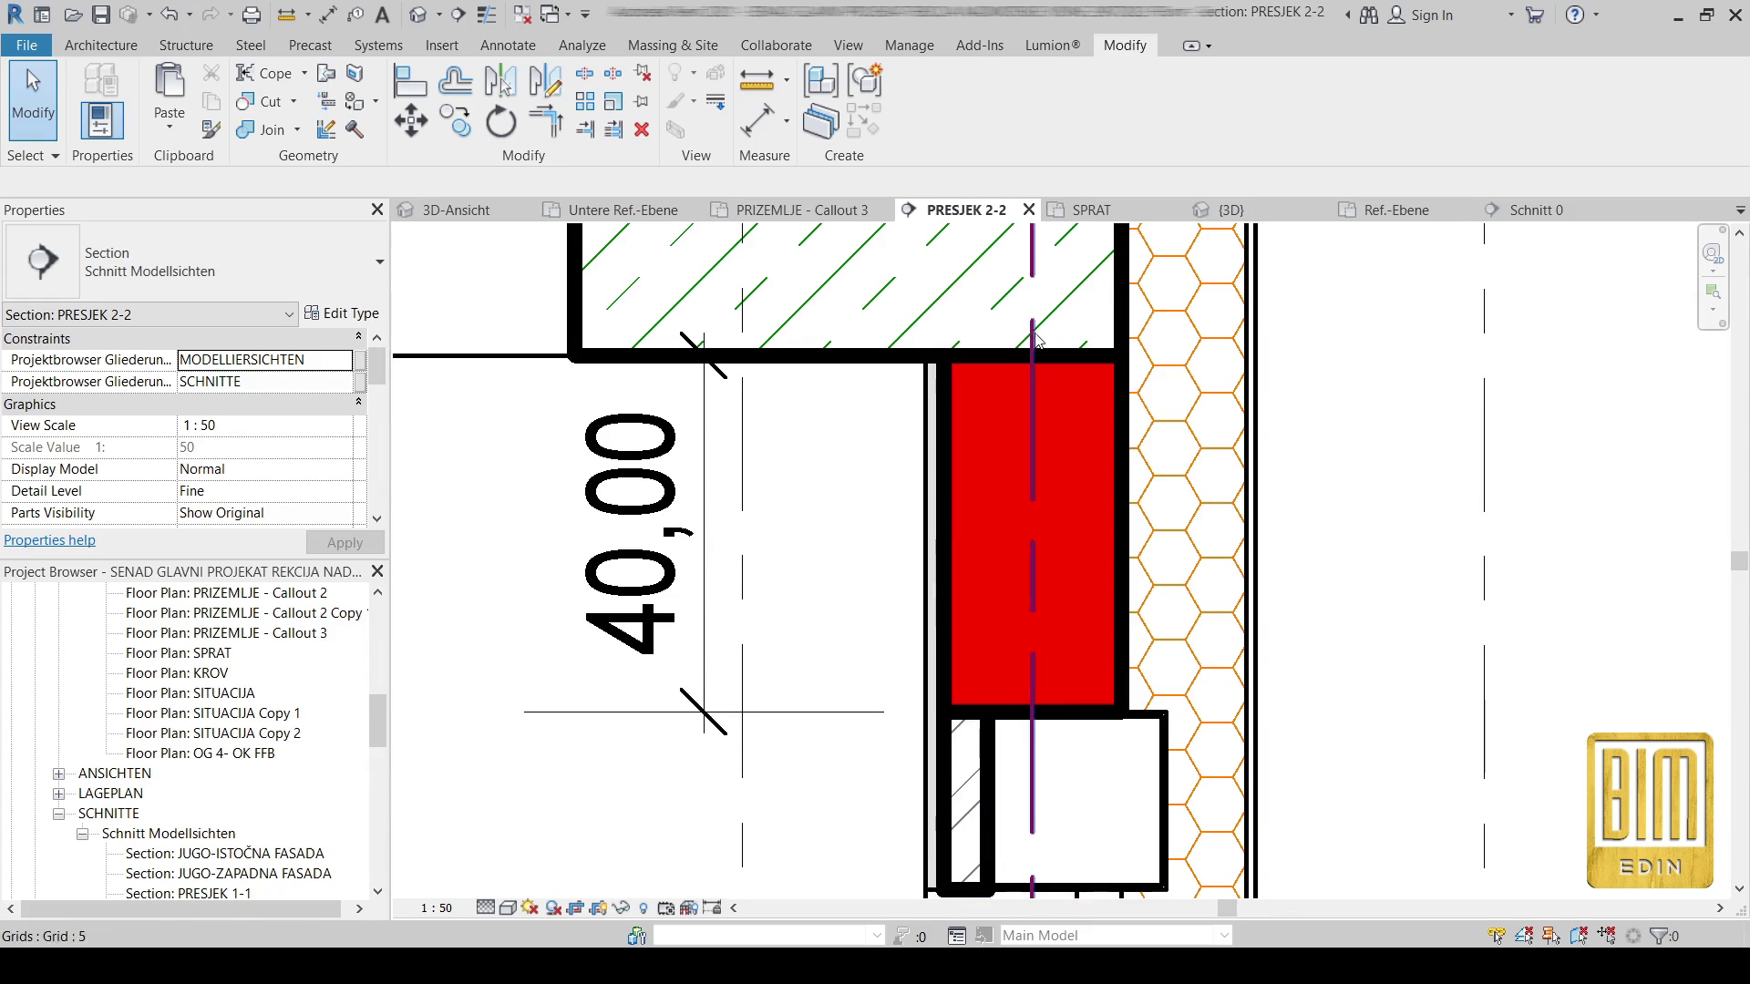
click(954, 437)
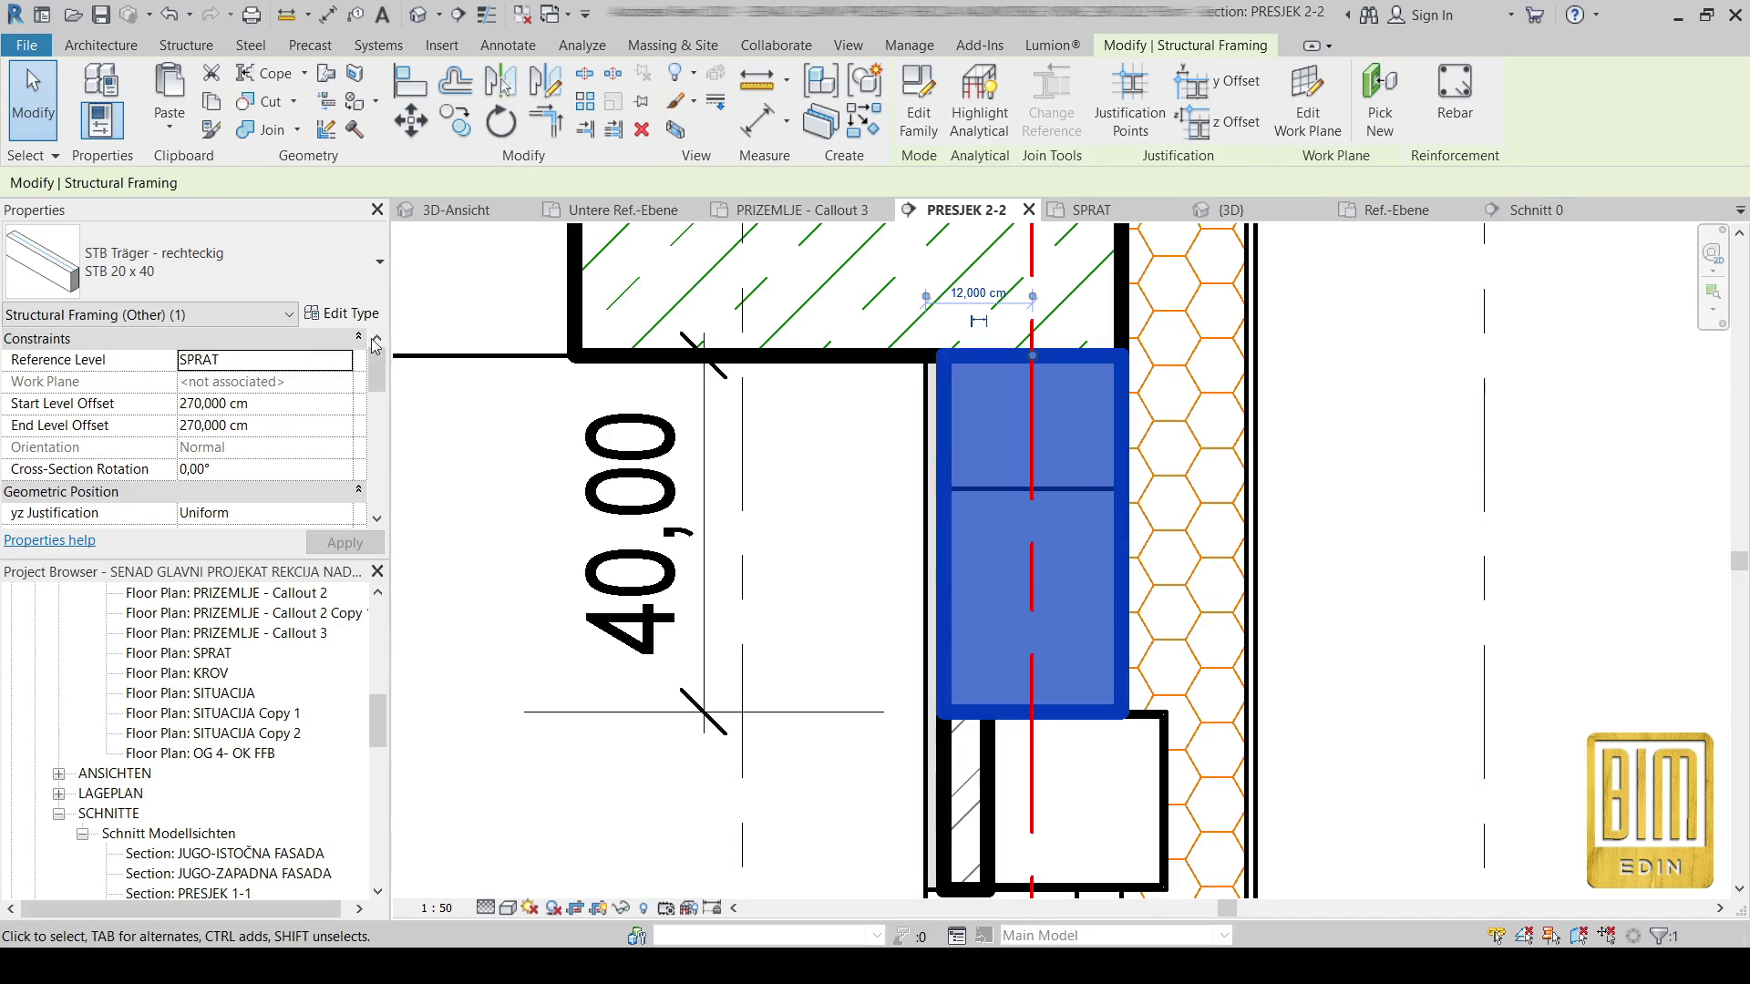
- Uncheck the STB 20 x 40 type's 'line' parameter and inspect the beam's section outline
click(339, 316)
scroll(267, 624, down, 15)
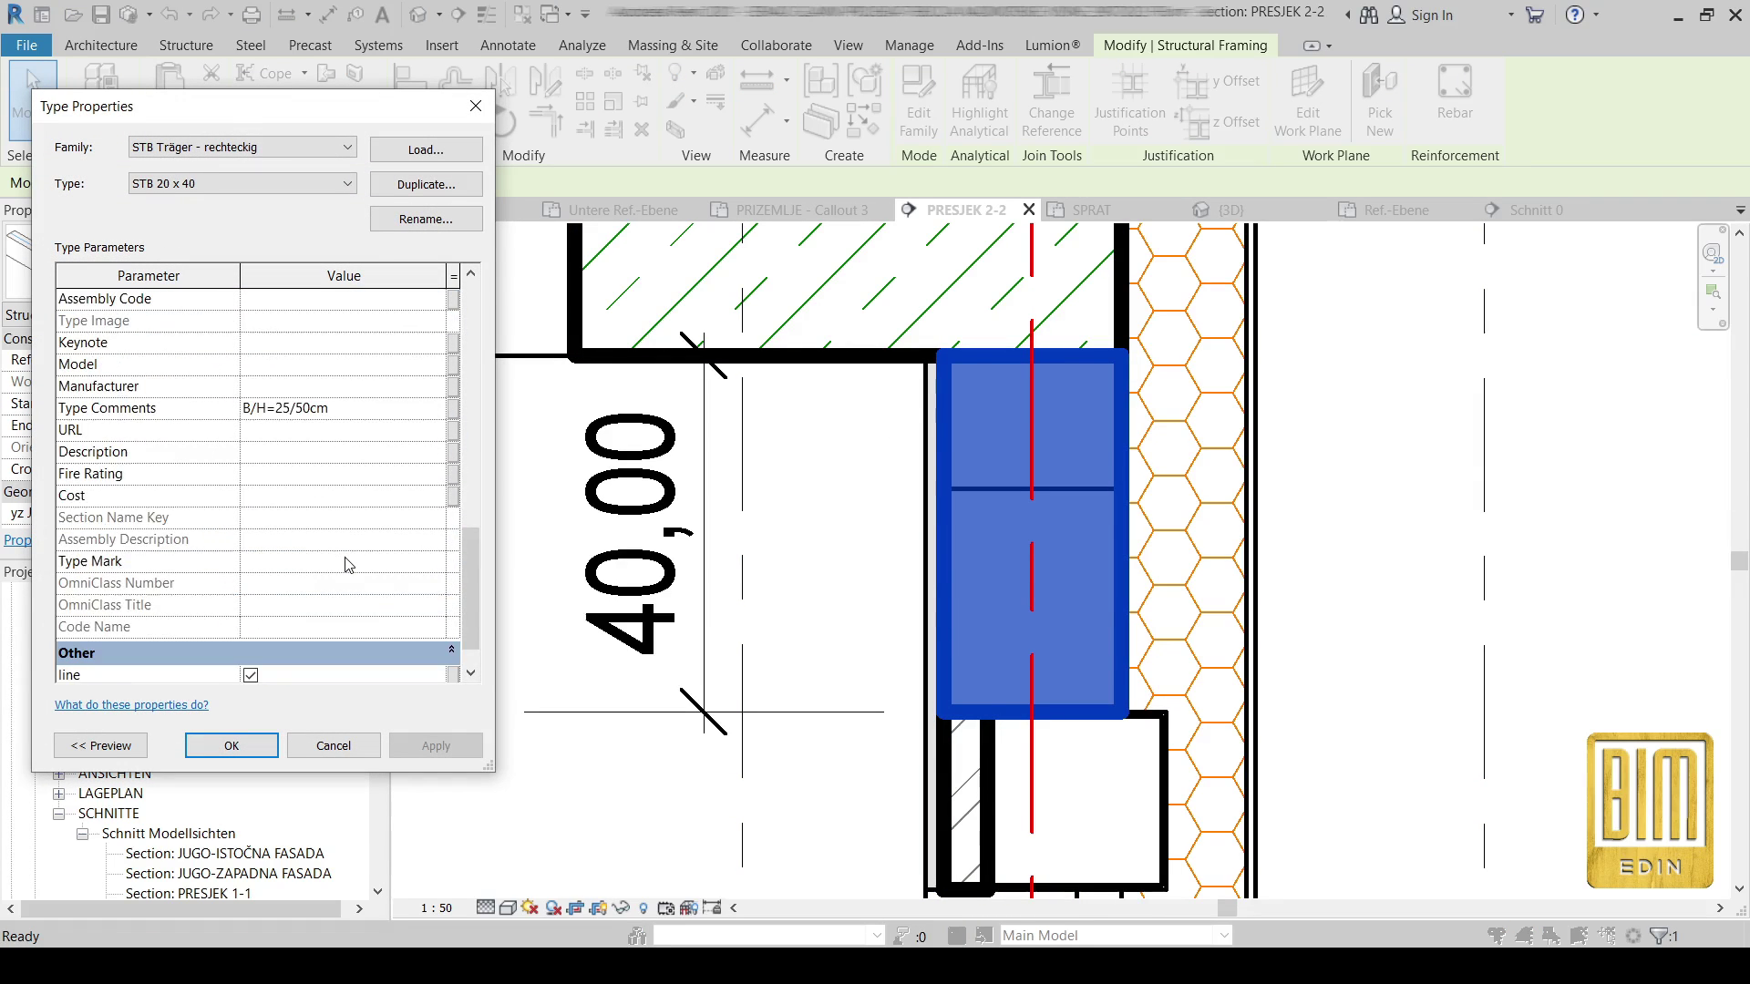
click(252, 634)
click(231, 746)
click(818, 489)
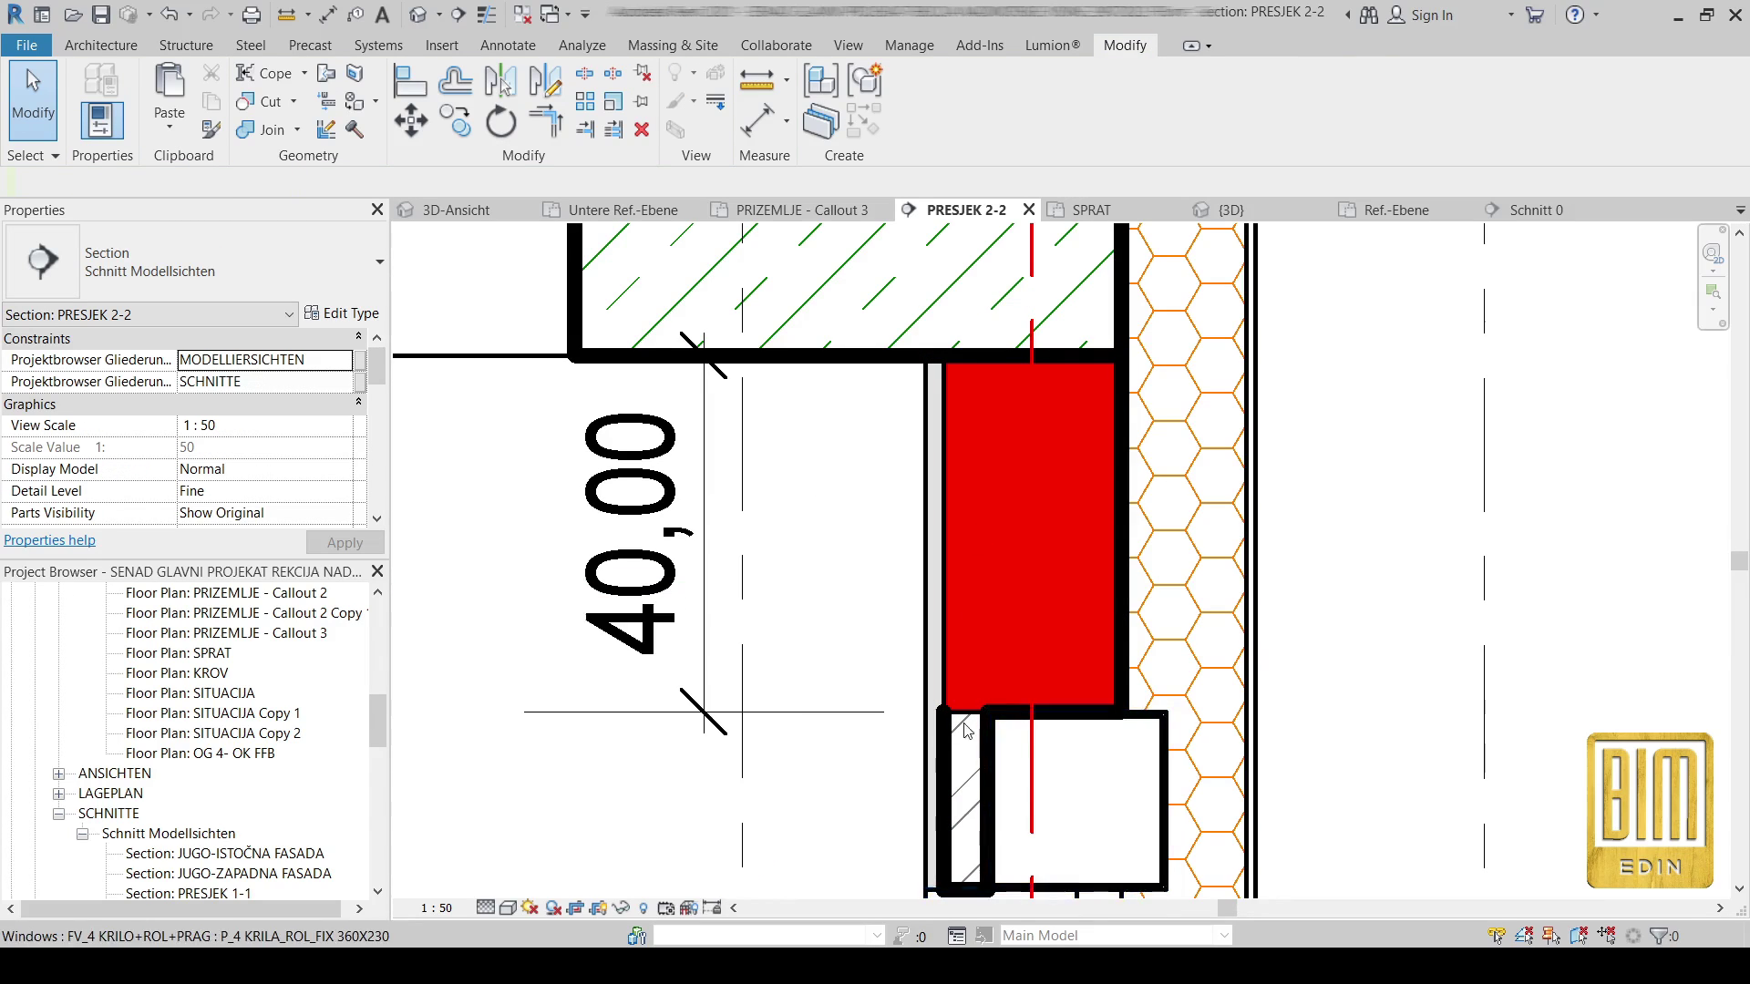
scroll(965, 761, up, 4)
middle_drag(965, 769, 1039, 606)
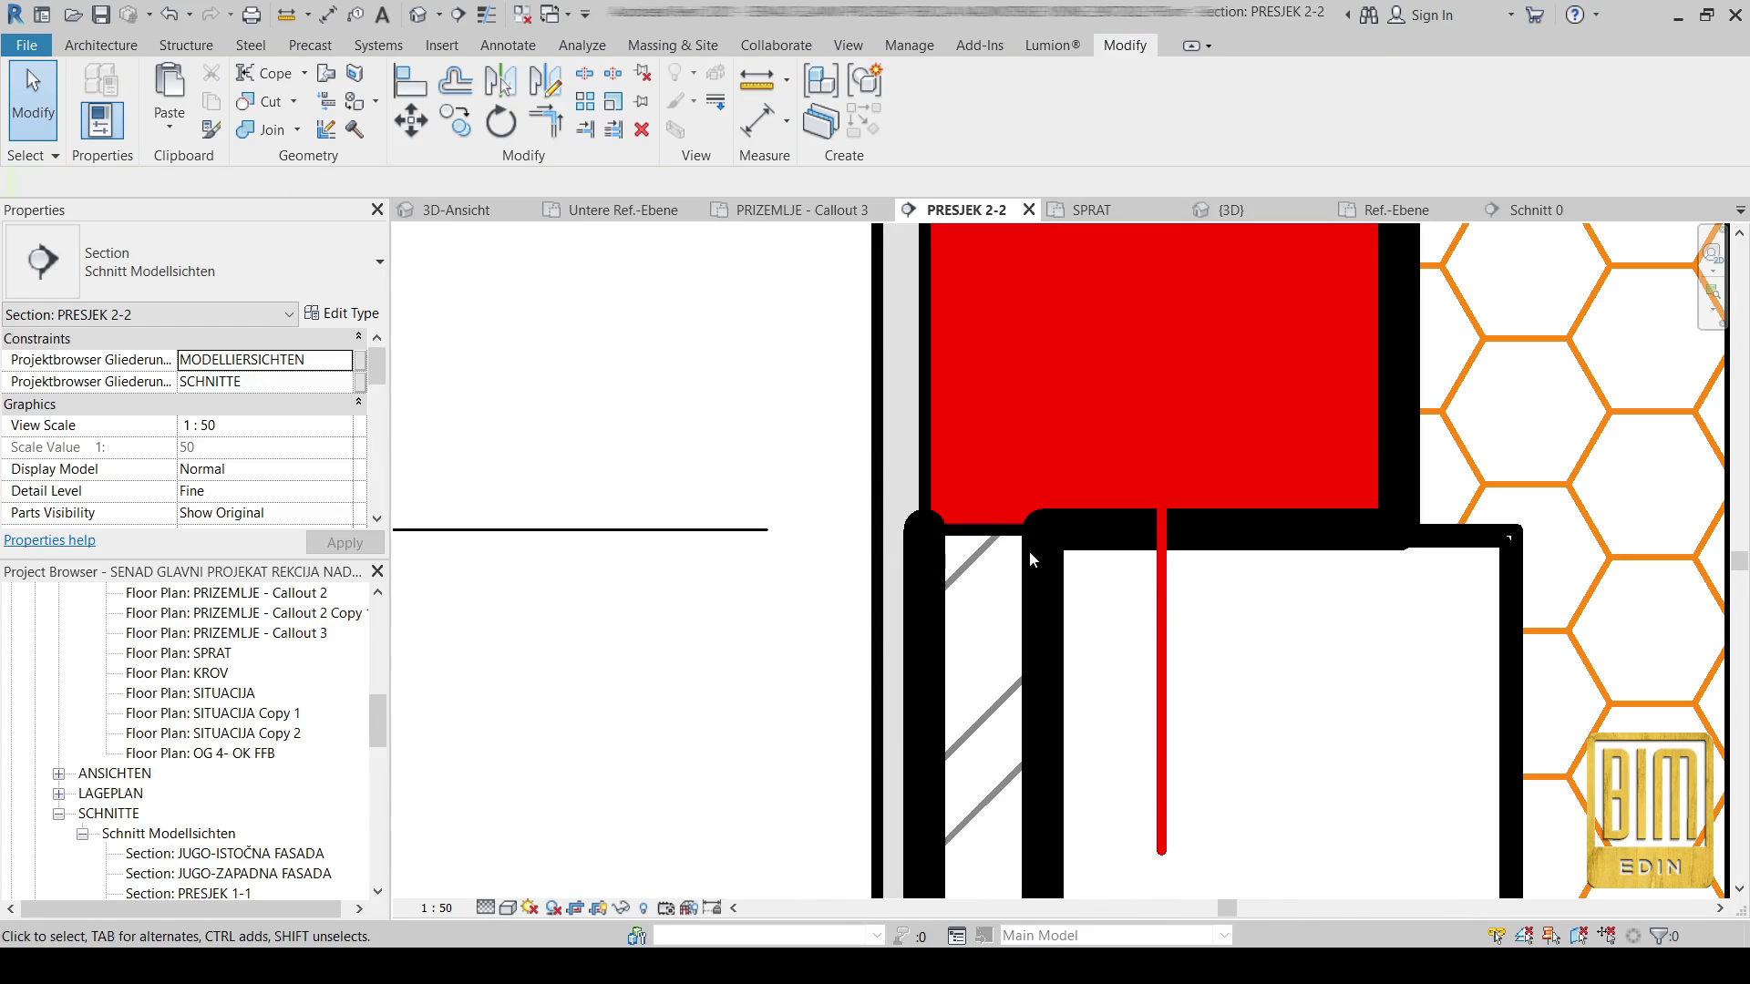
scroll(1005, 756, down, 5)
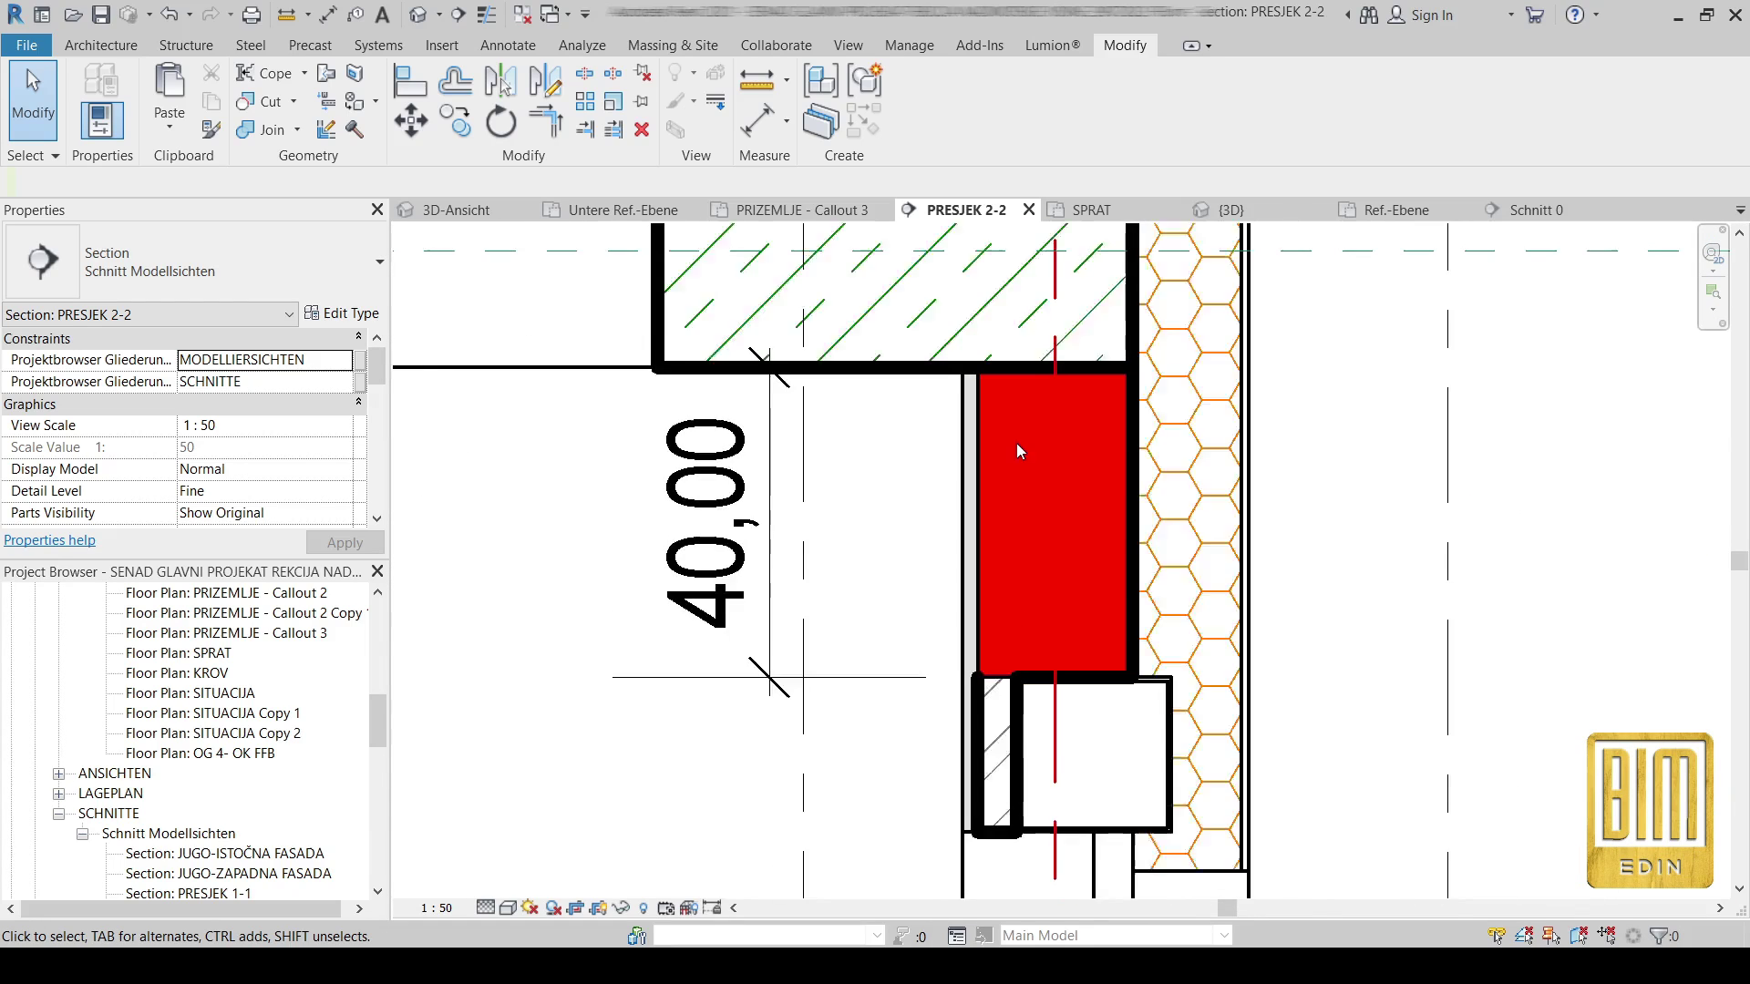
scroll(1016, 443, up, 3)
scroll(1048, 586, up, 1)
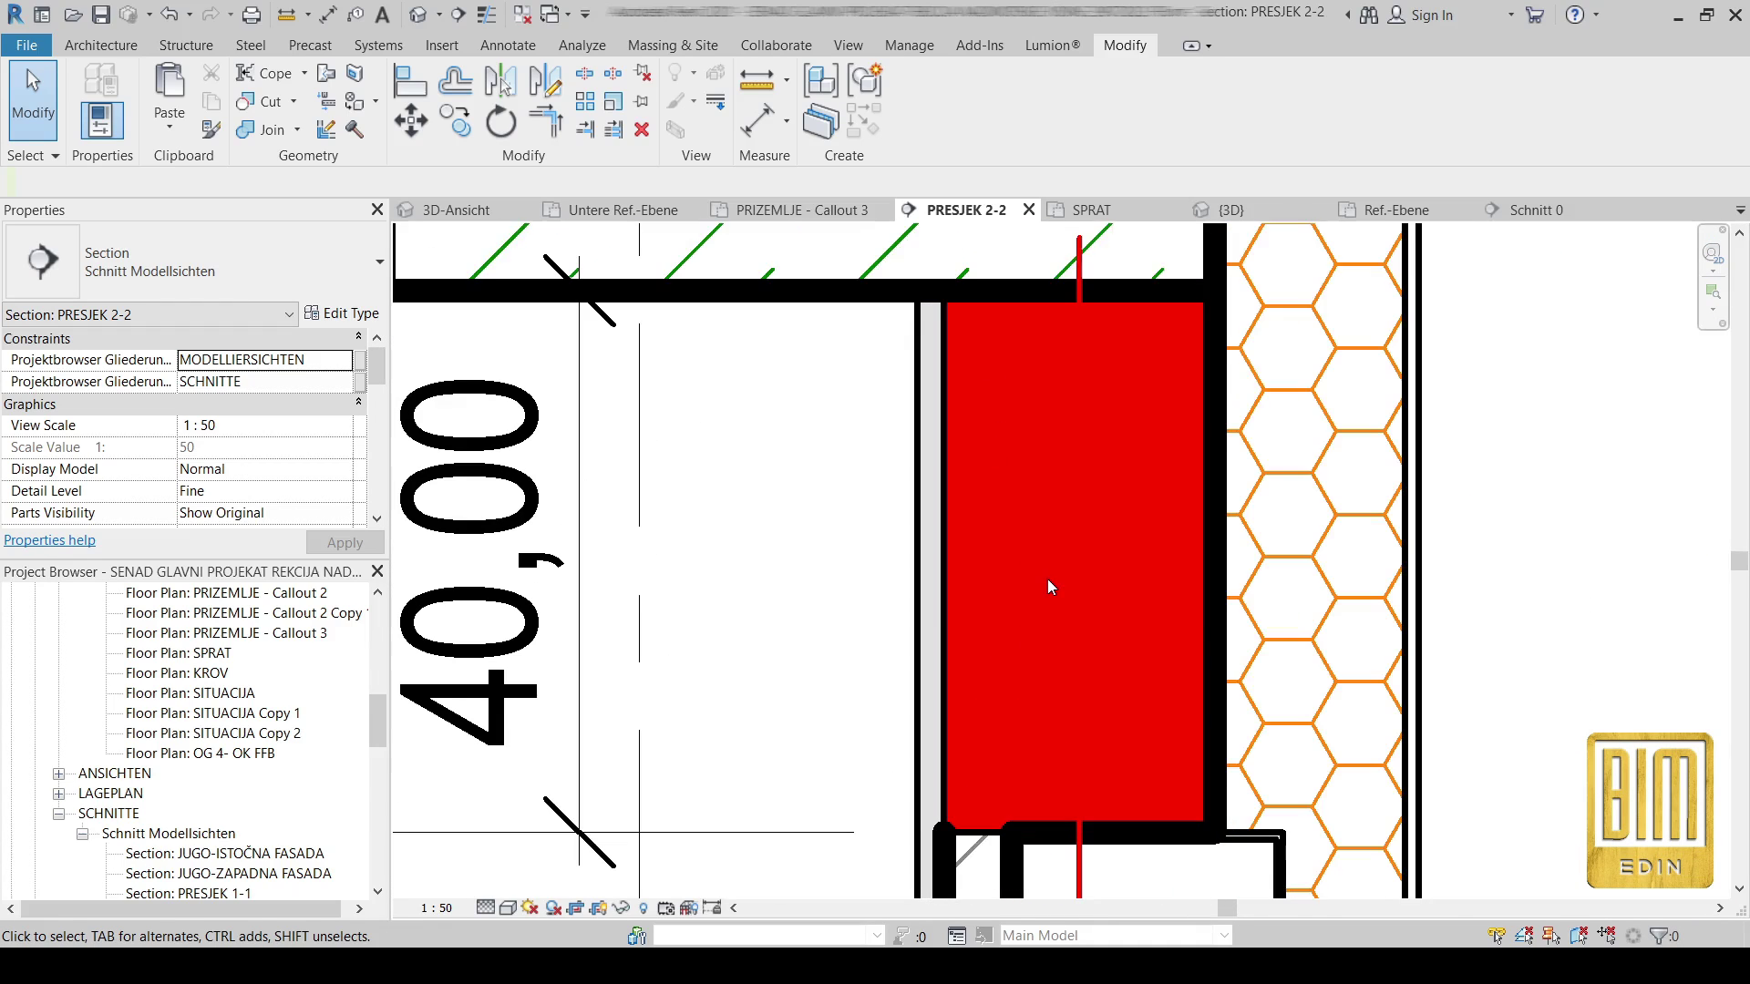
- Turn the STB 20 x 40 type's 'line' parameter back on and clear the selection
click(955, 522)
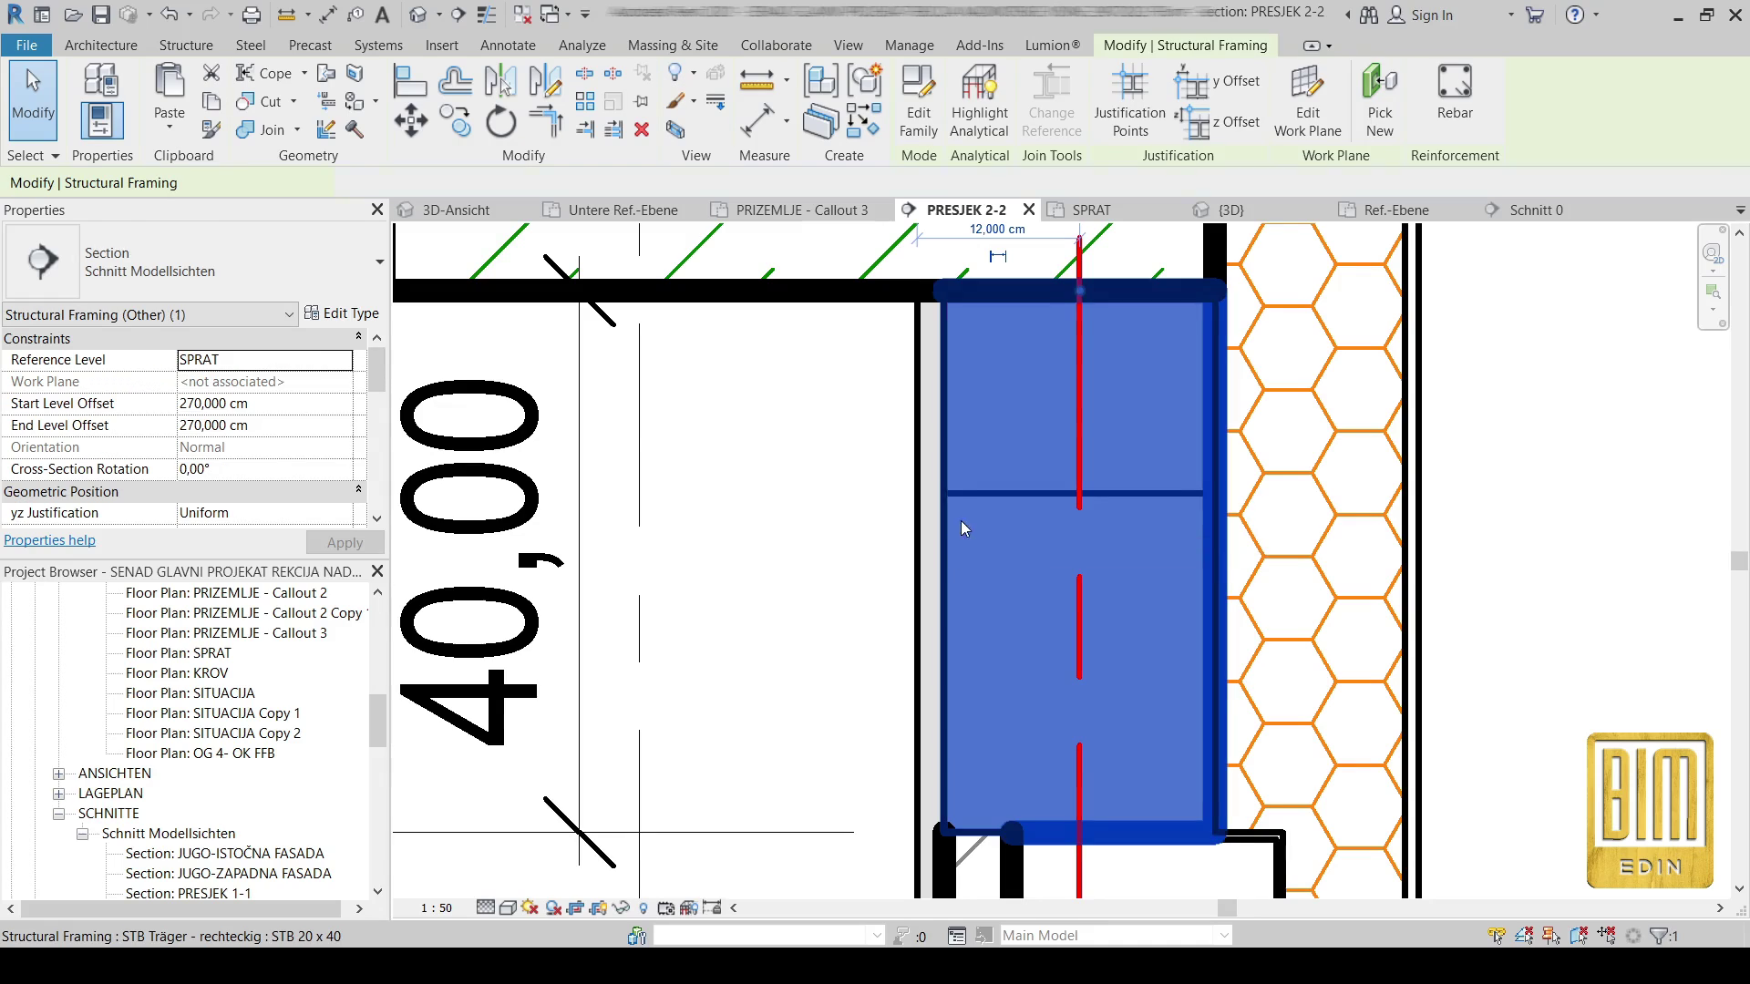
click(348, 313)
scroll(308, 465, down, 10)
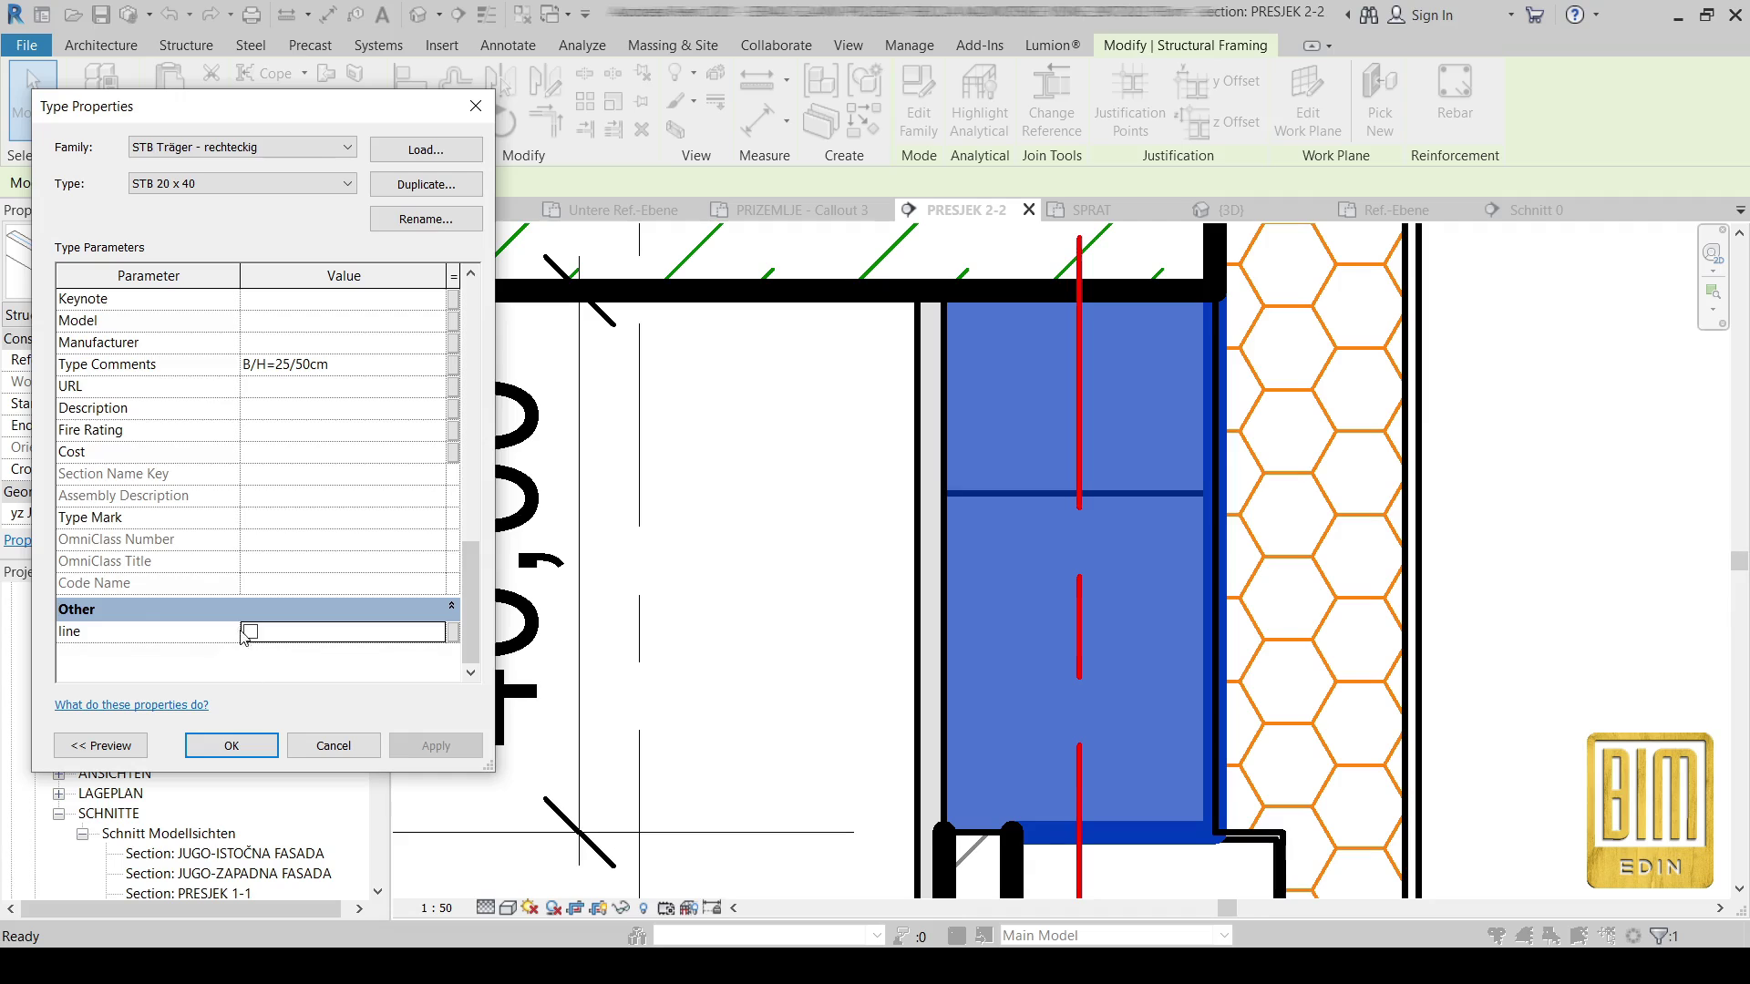
click(232, 746)
scroll(1028, 437, down, 3)
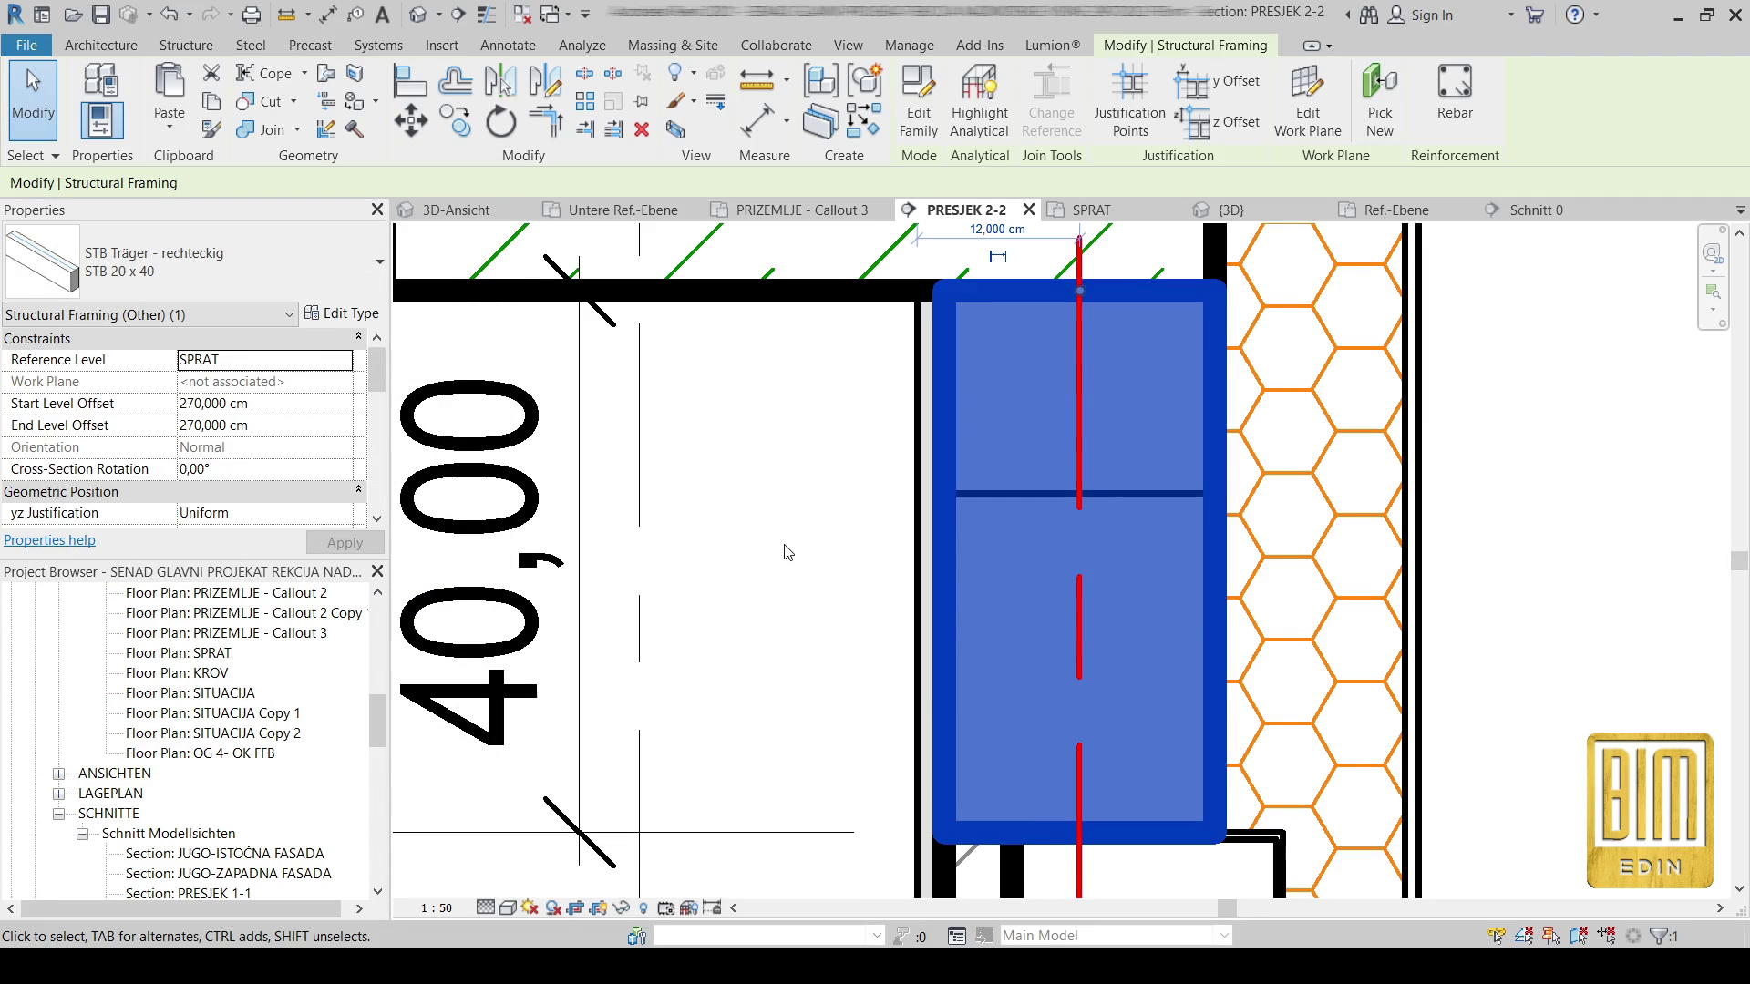
key(Escape)
scroll(1024, 439, down, 3)
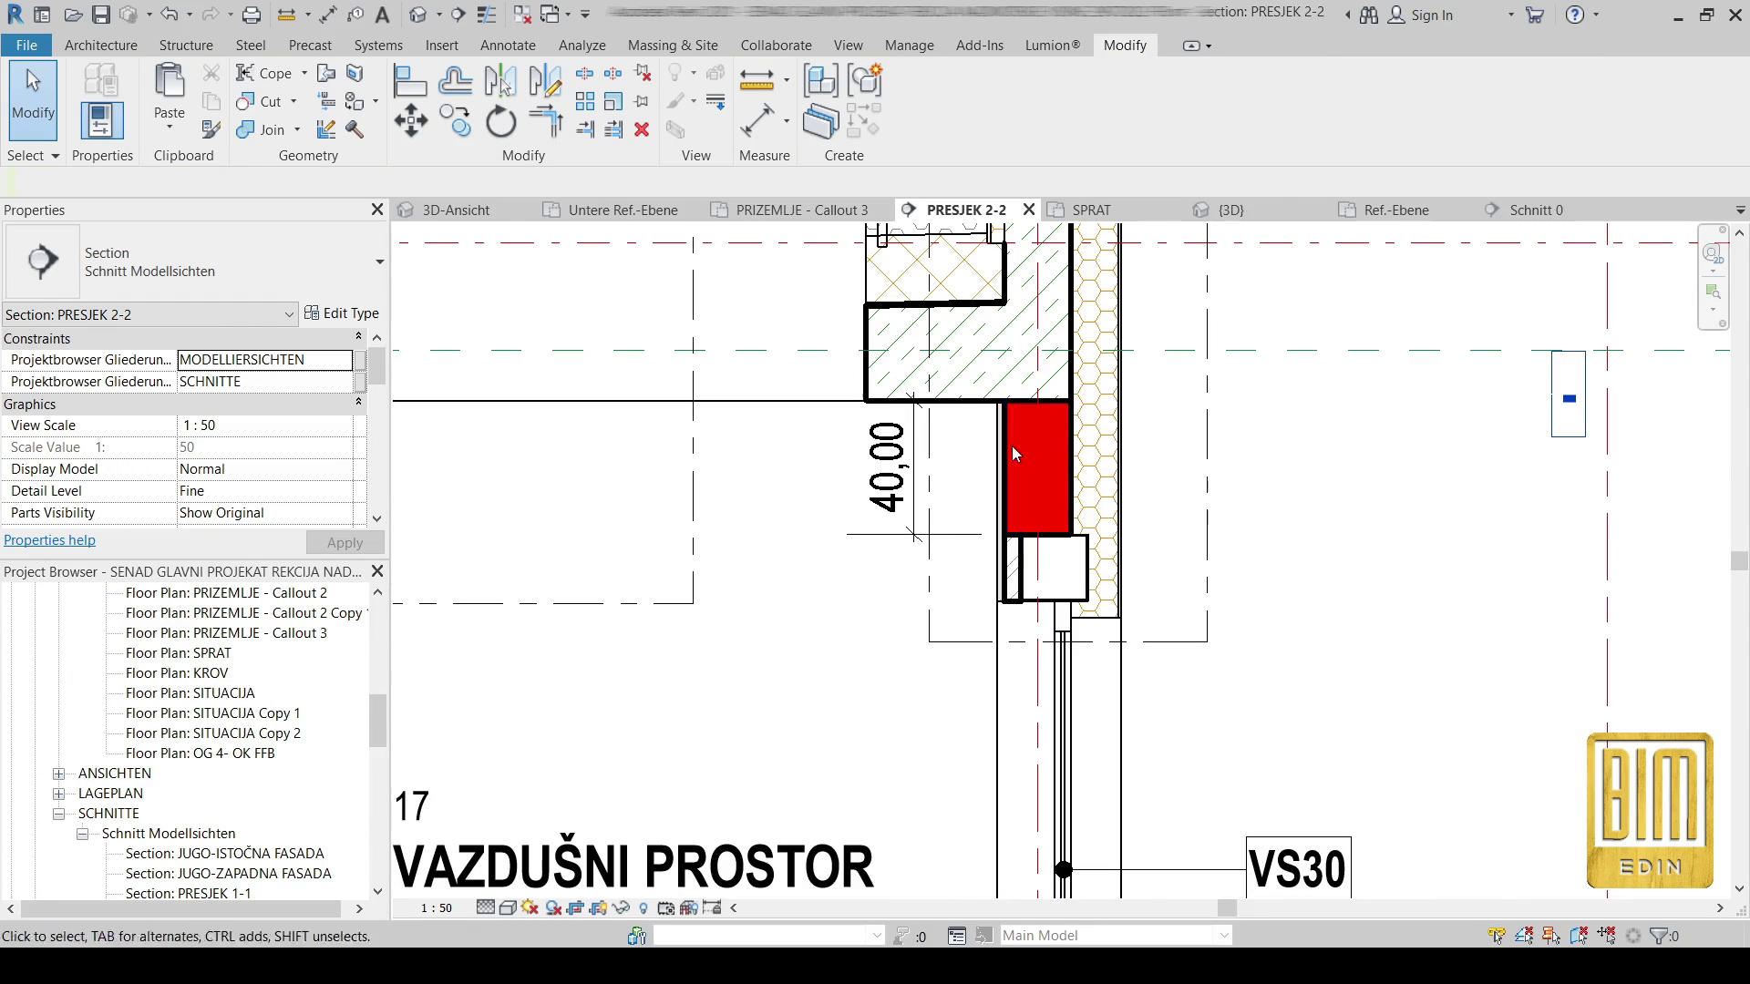
- Go to the PRESJEK 2-2 - Callout 1 view from the callout's context menu
scroll(994, 679, down, 2)
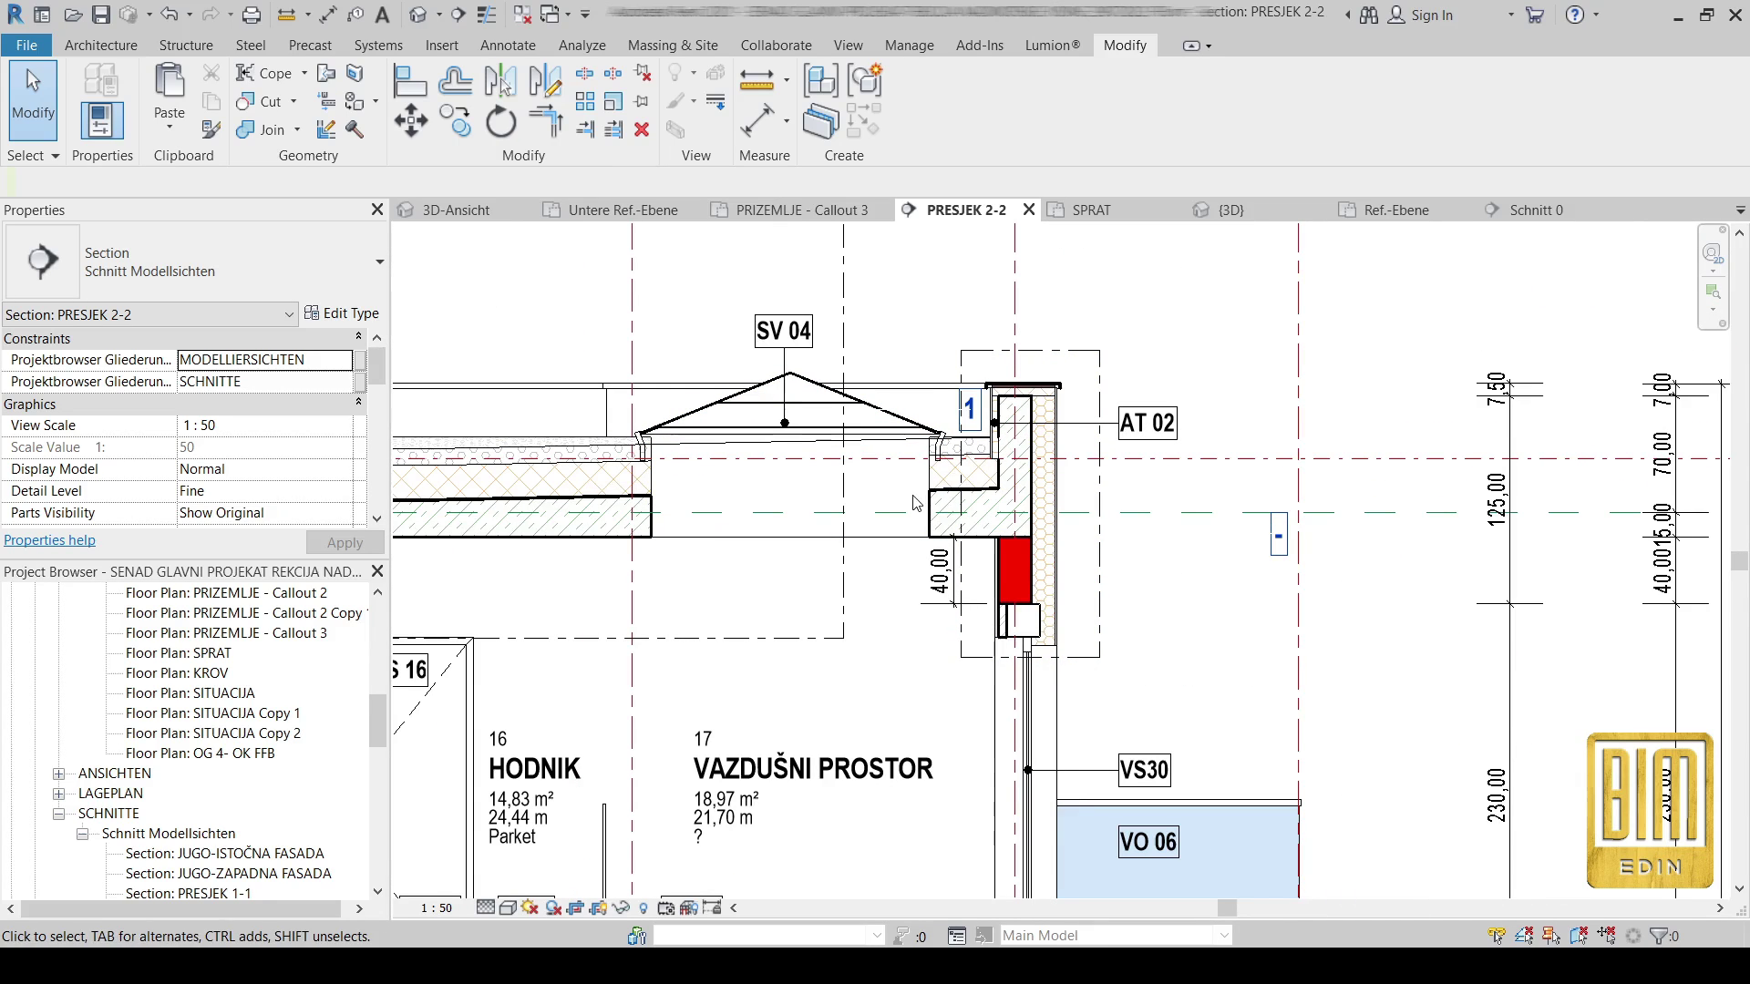
right_click(1103, 552)
click(1139, 146)
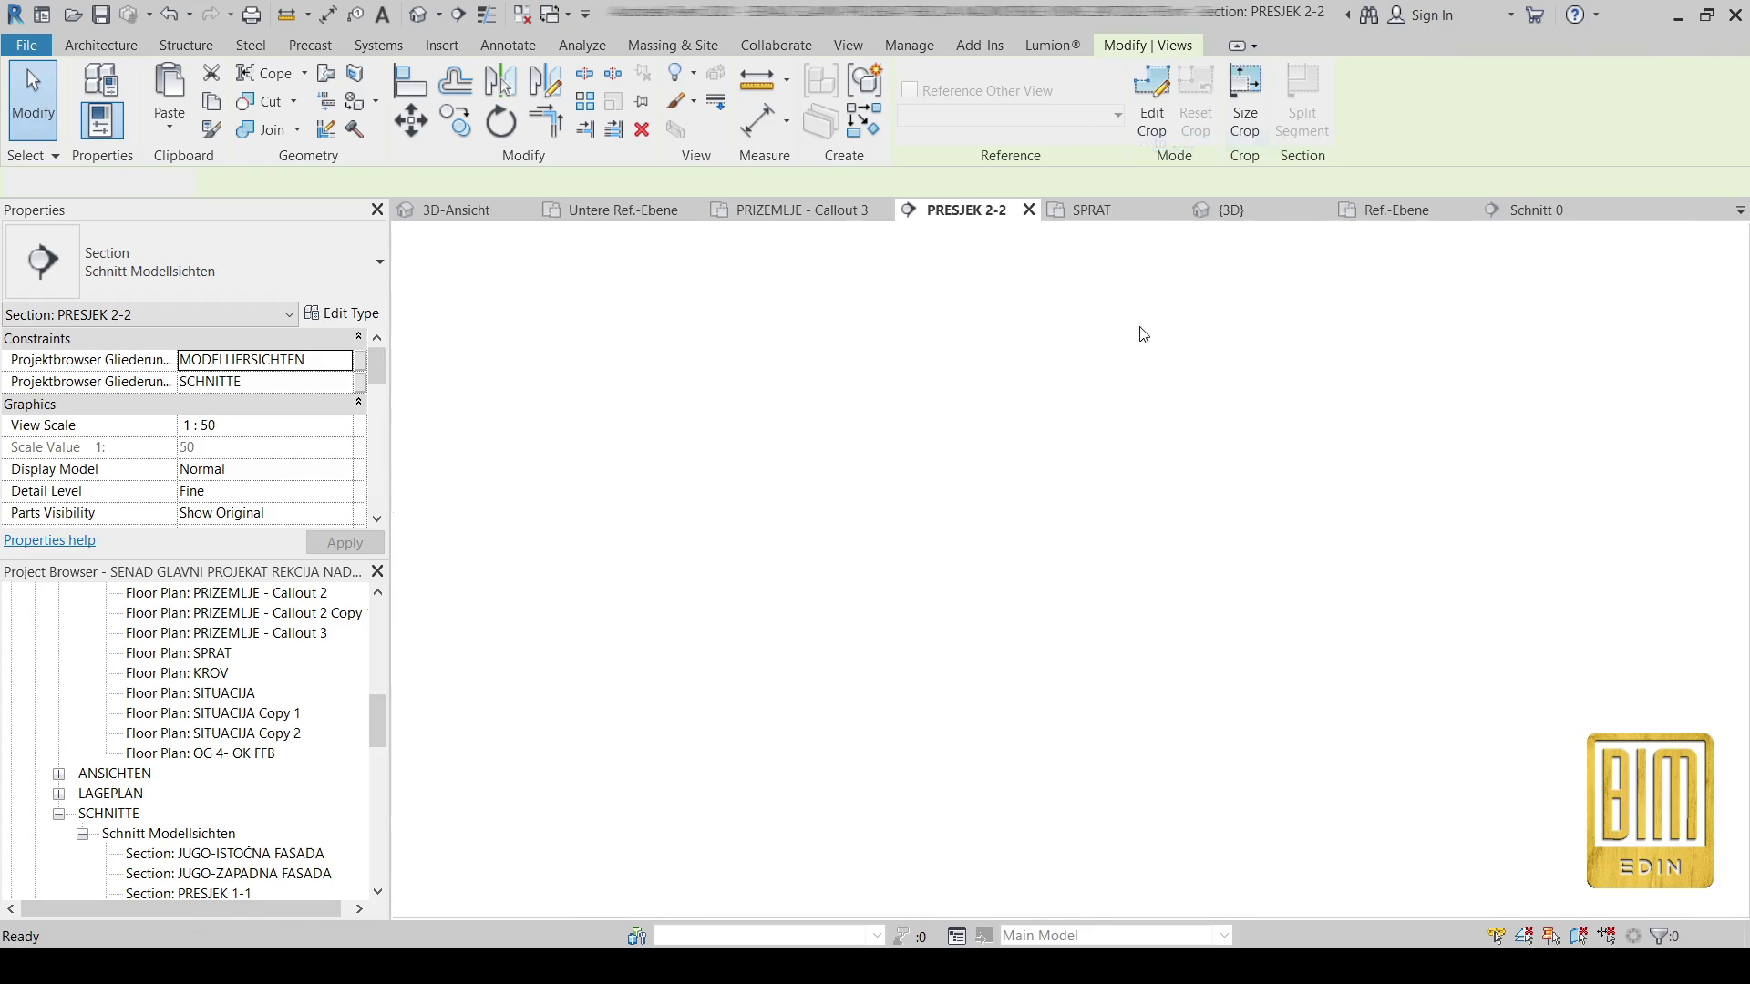
middle_drag(1042, 660, 1041, 597)
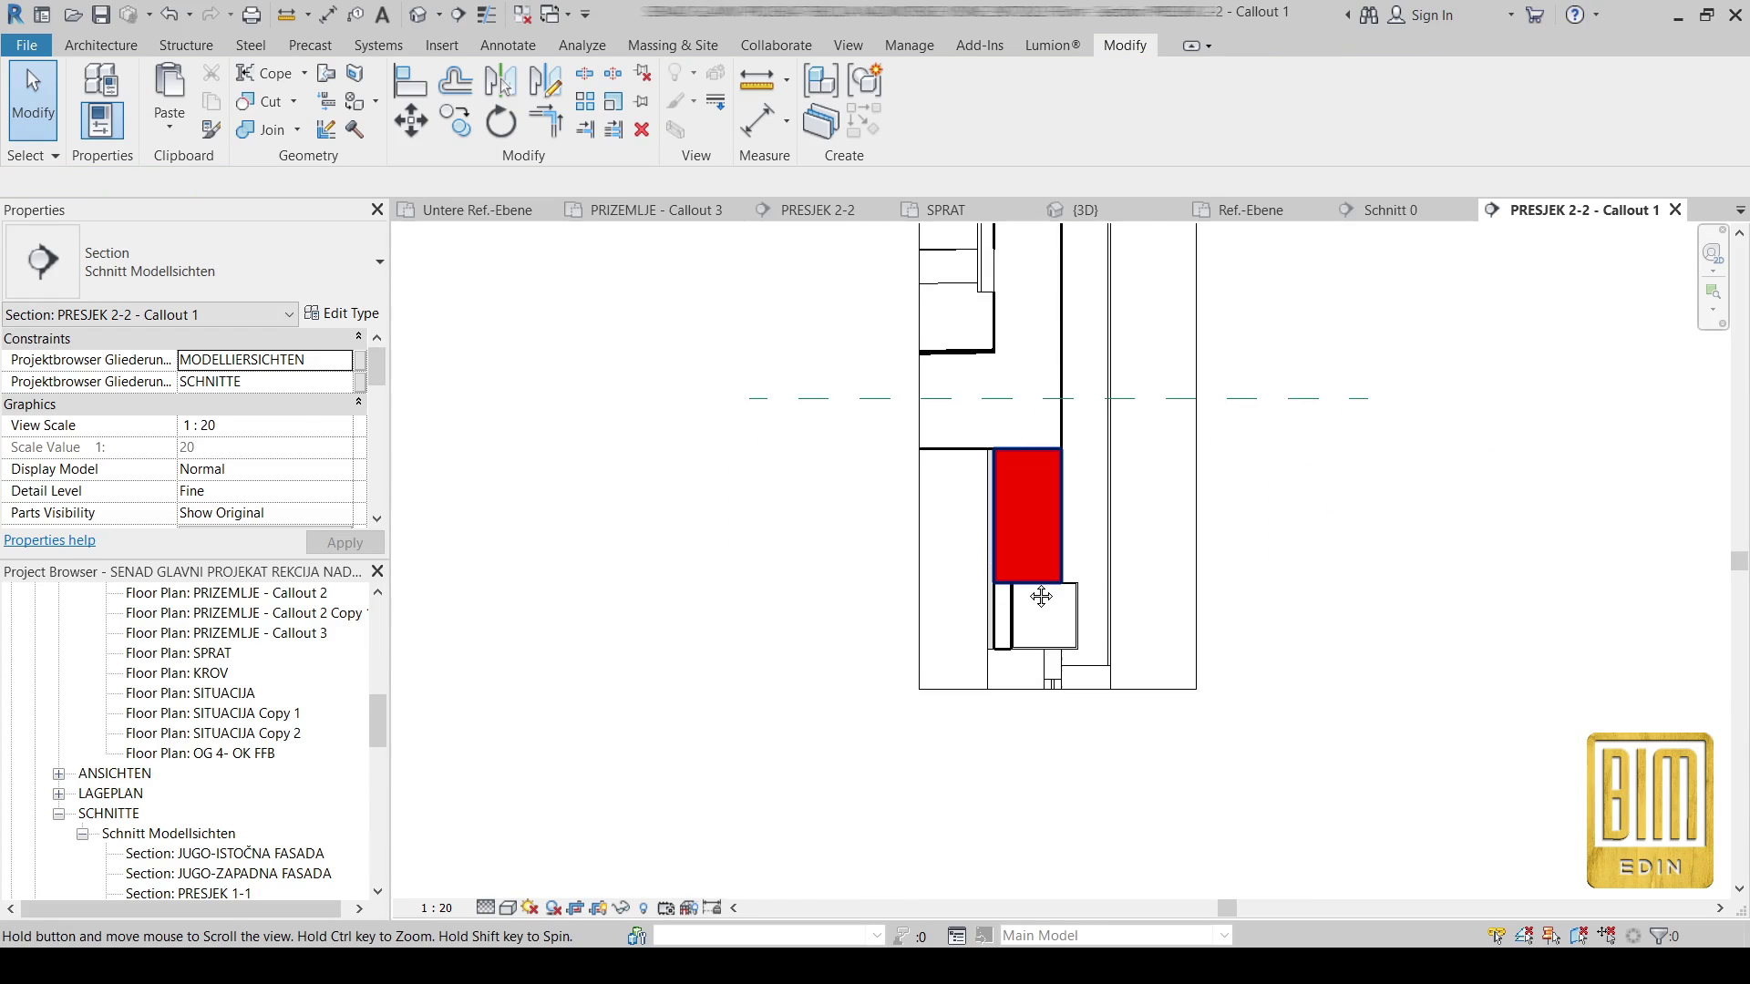
scroll(1019, 467, up, 4)
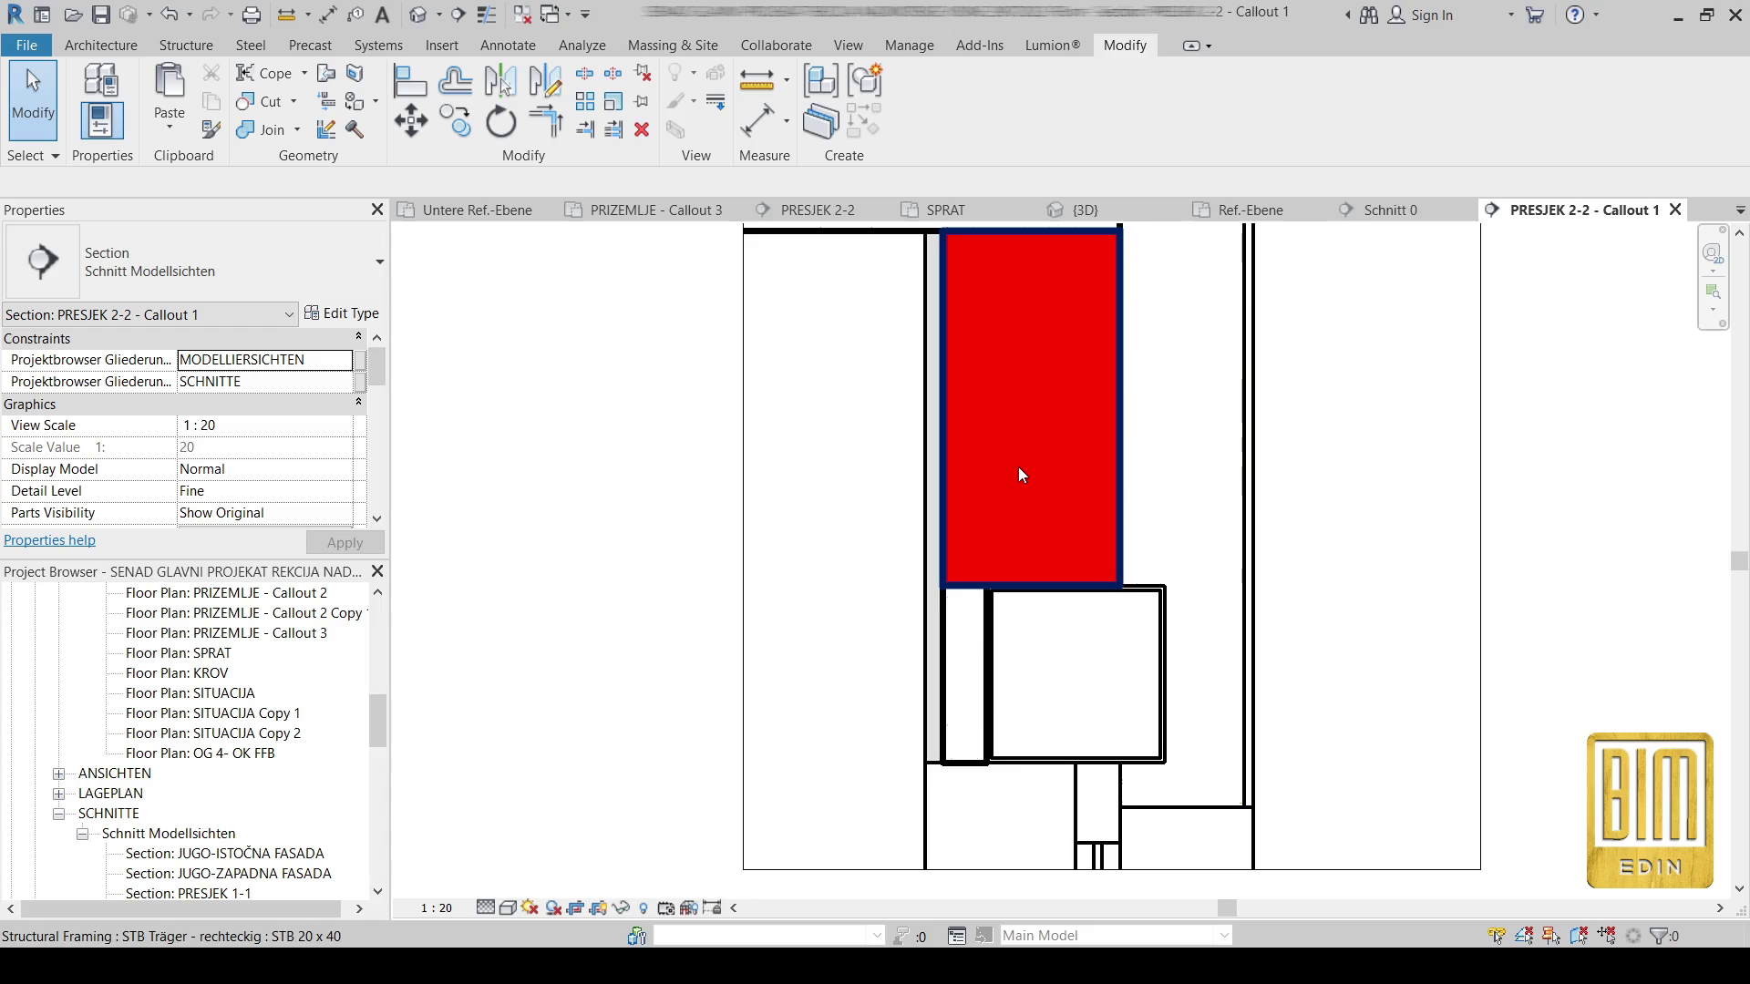
- Set the callout view scale to 1:25 and frame the beam beneath the slab
click(428, 909)
click(463, 734)
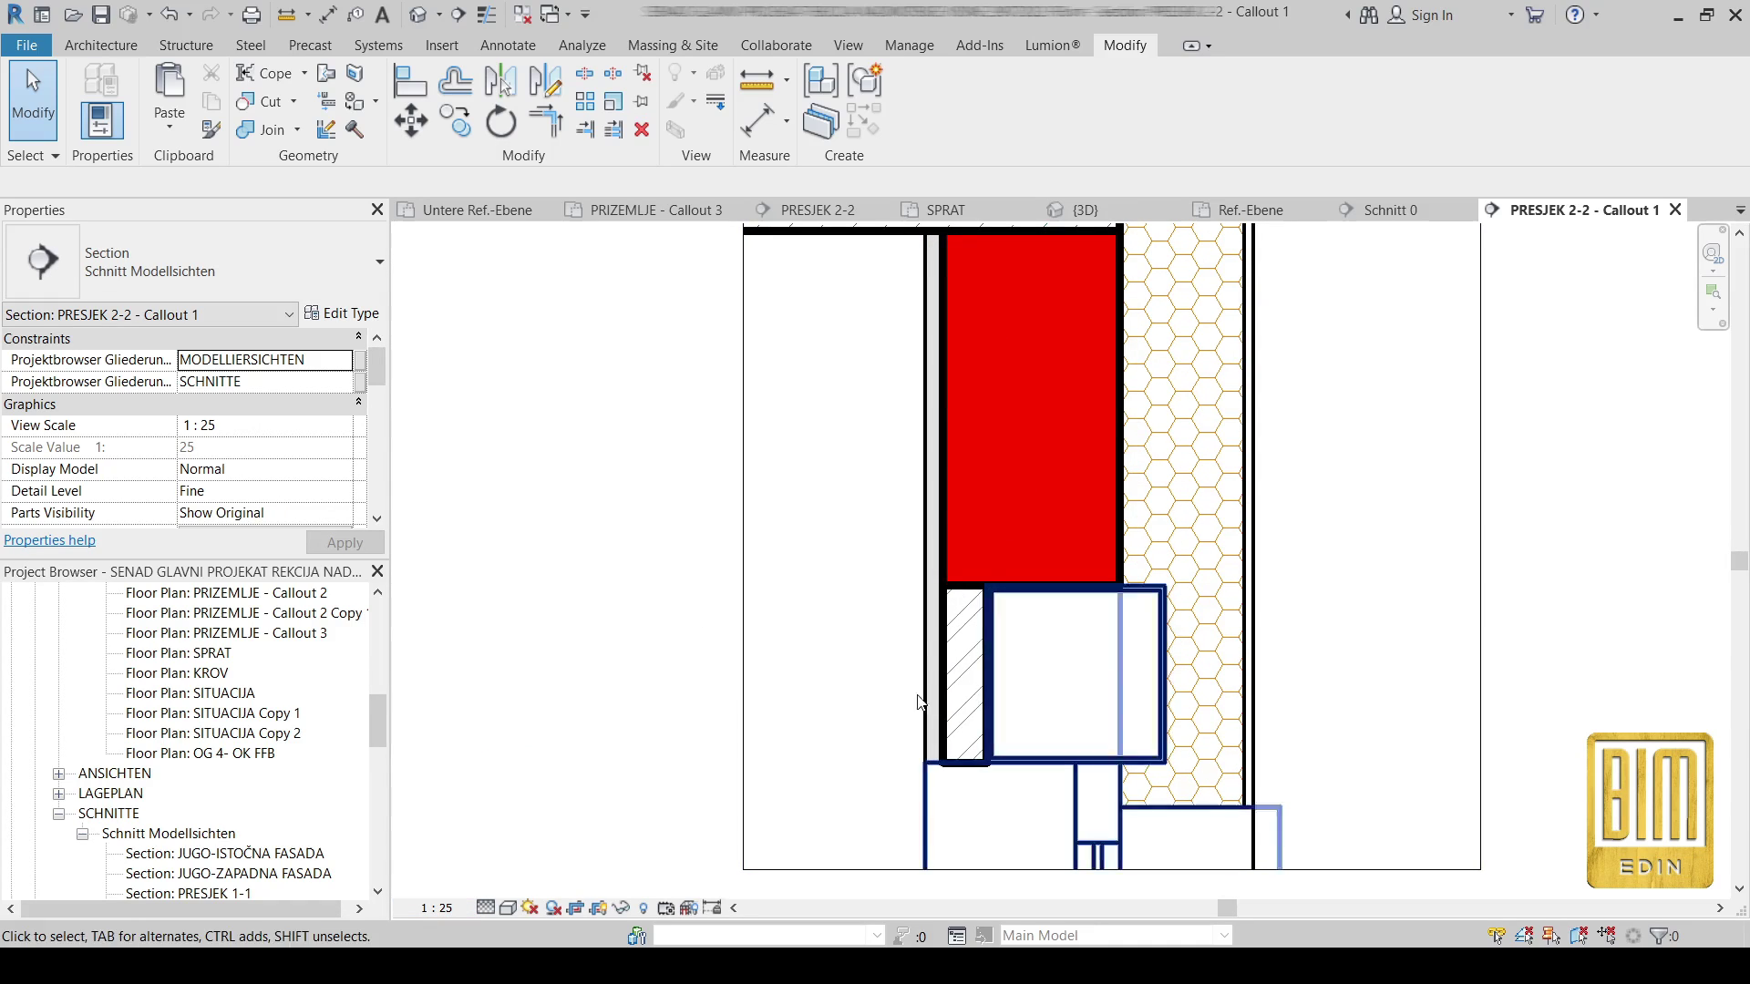
scroll(919, 701, down, 2)
middle_drag(1122, 508, 1085, 618)
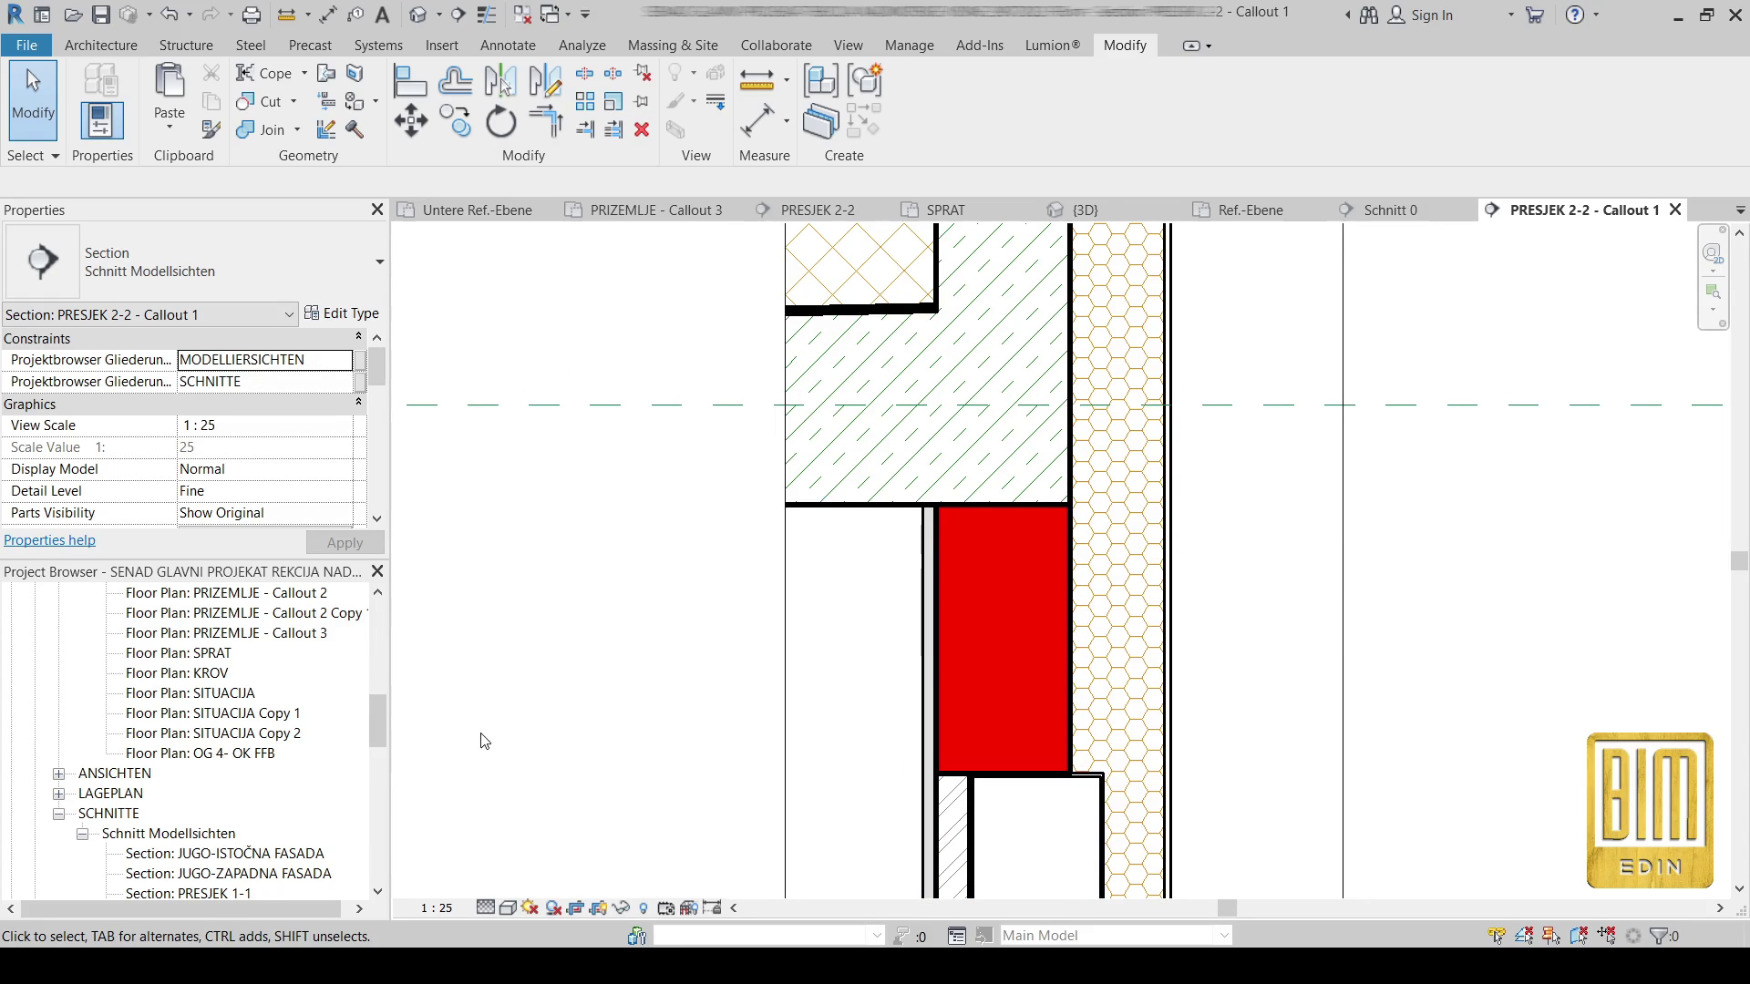
scroll(321, 738, up, 2)
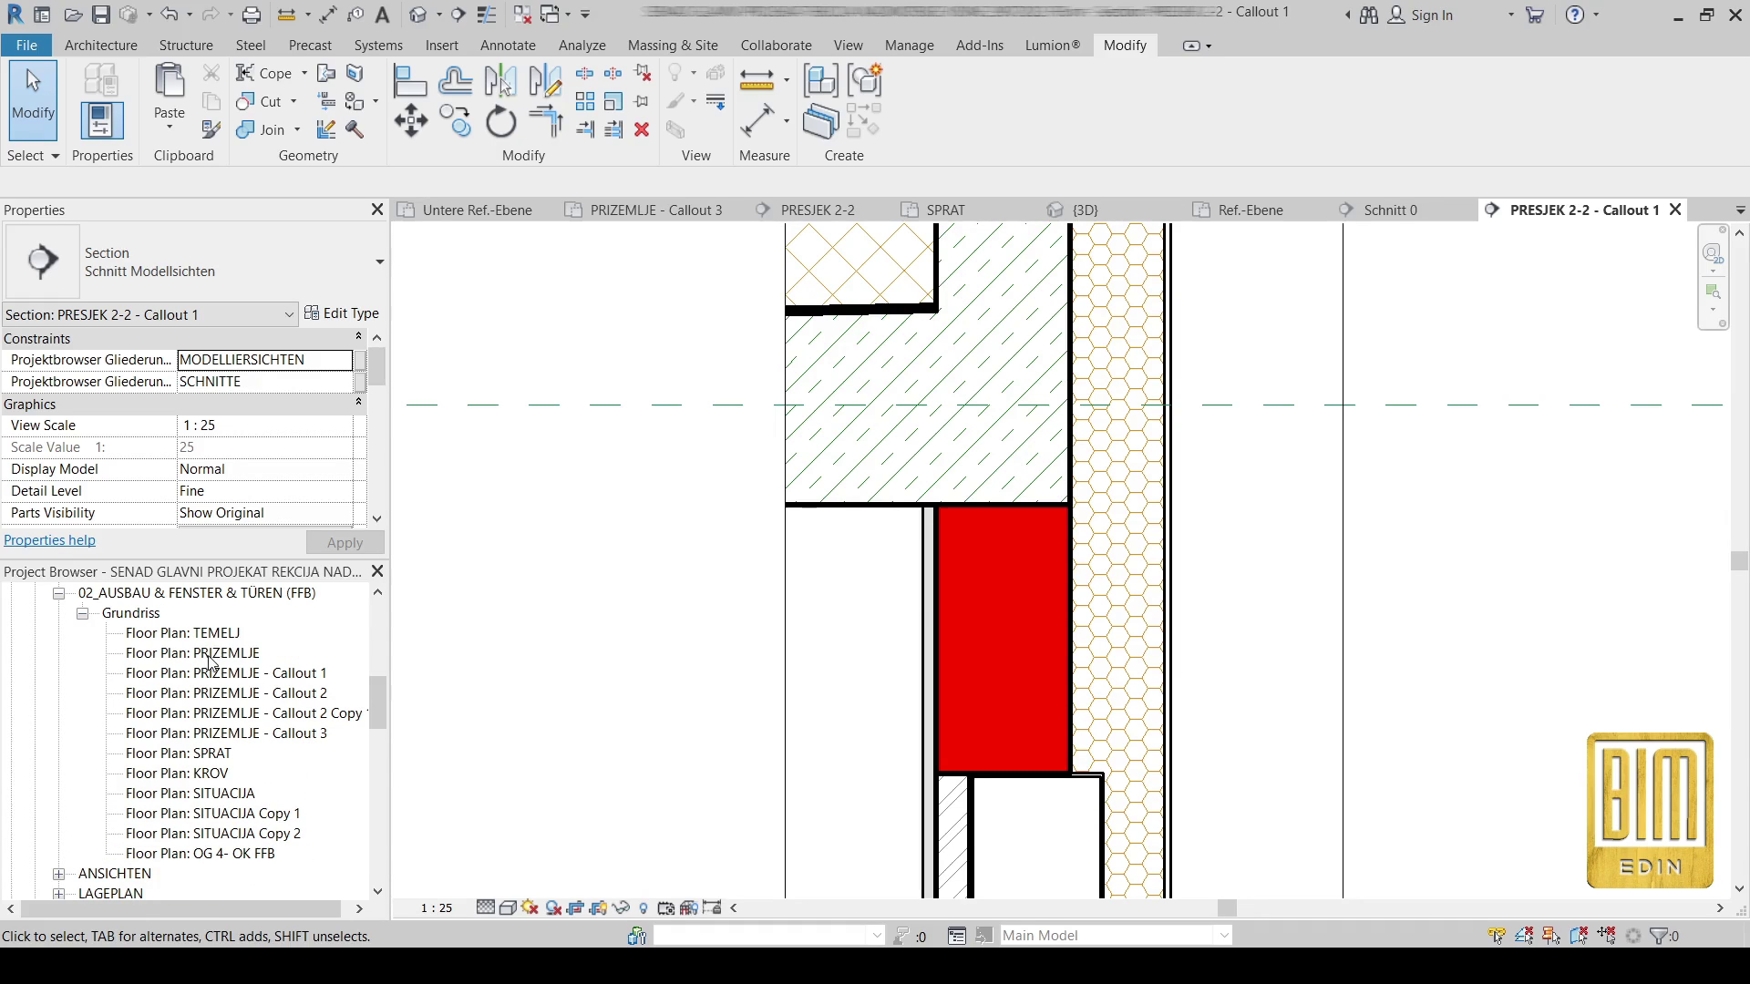
- Open the PRIZEMLJE floor plan and inspect the garage walls
double_click(209, 654)
scroll(764, 501, up, 6)
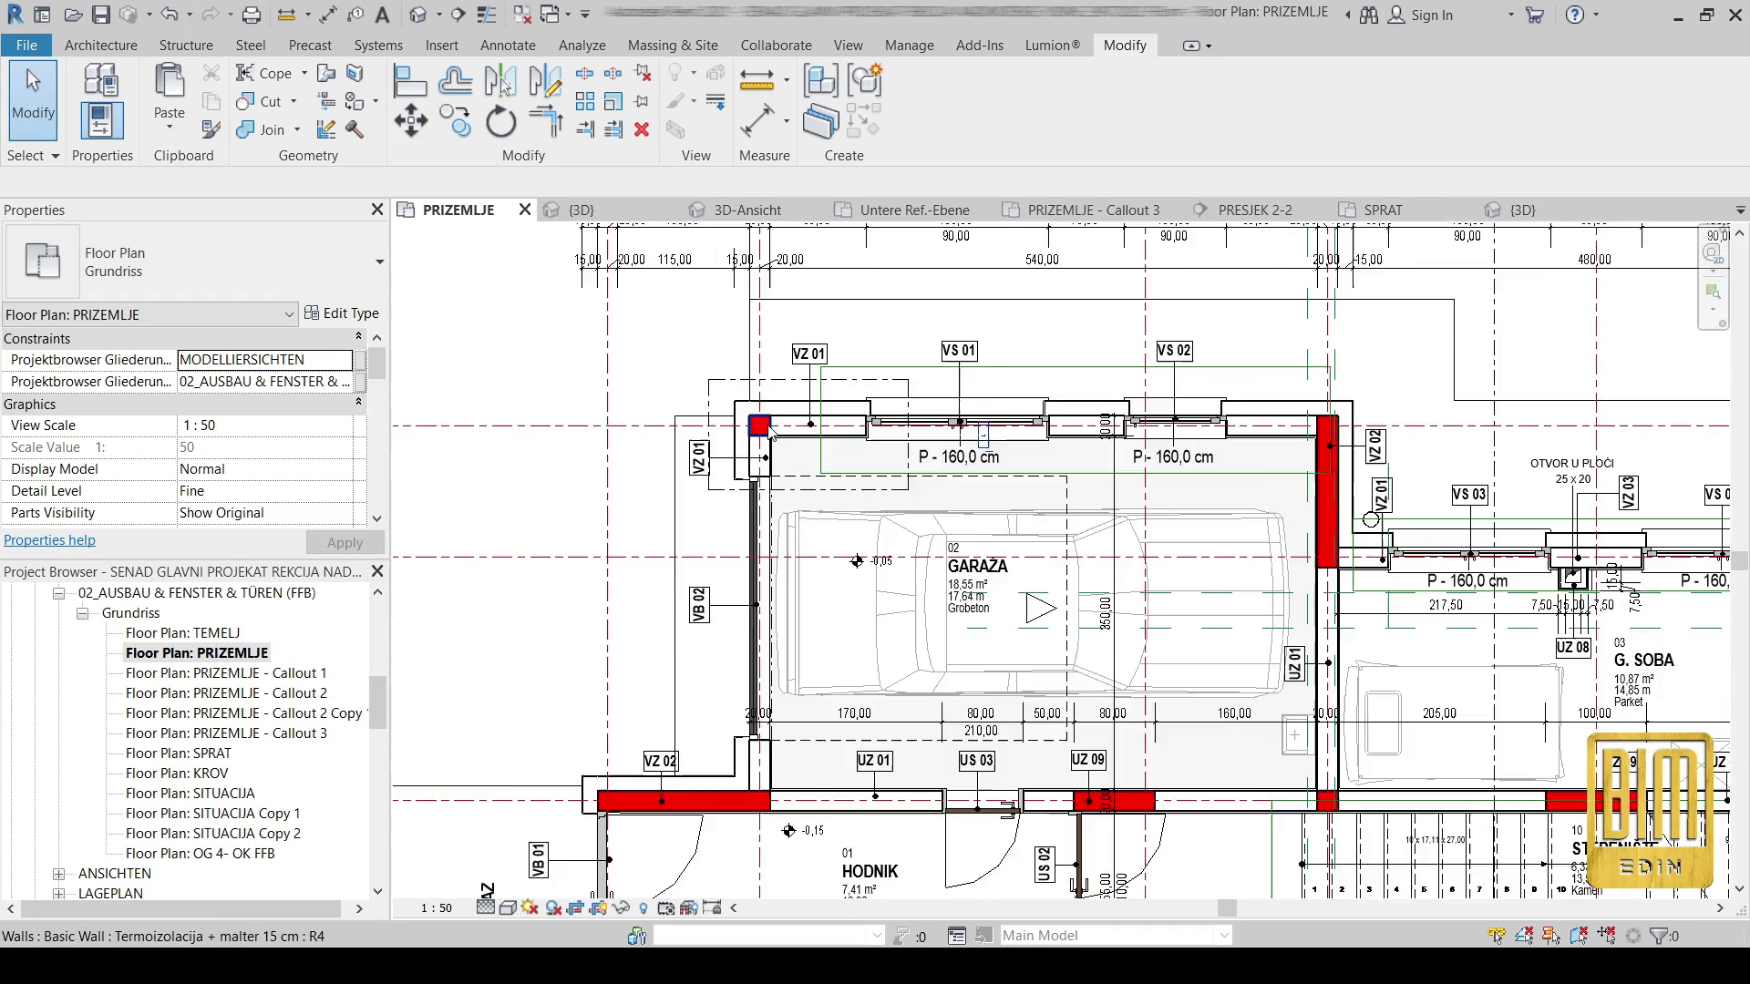
scroll(665, 481, down, 5)
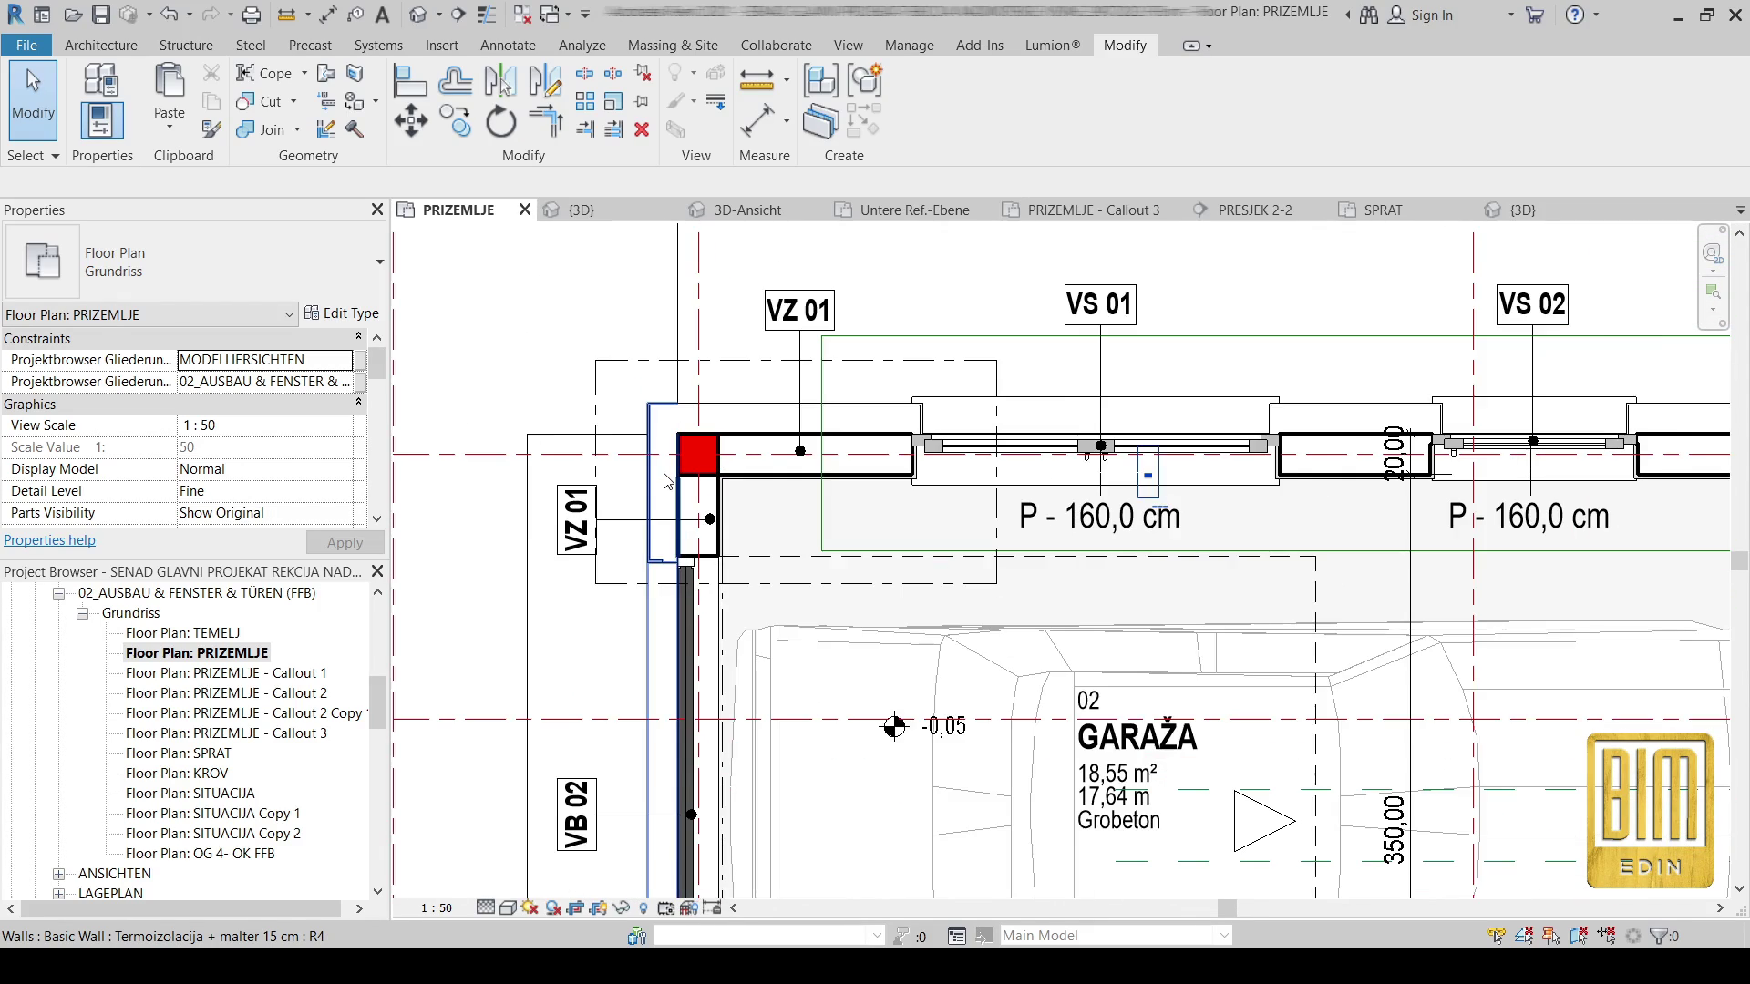
scroll(1648, 647, up, 6)
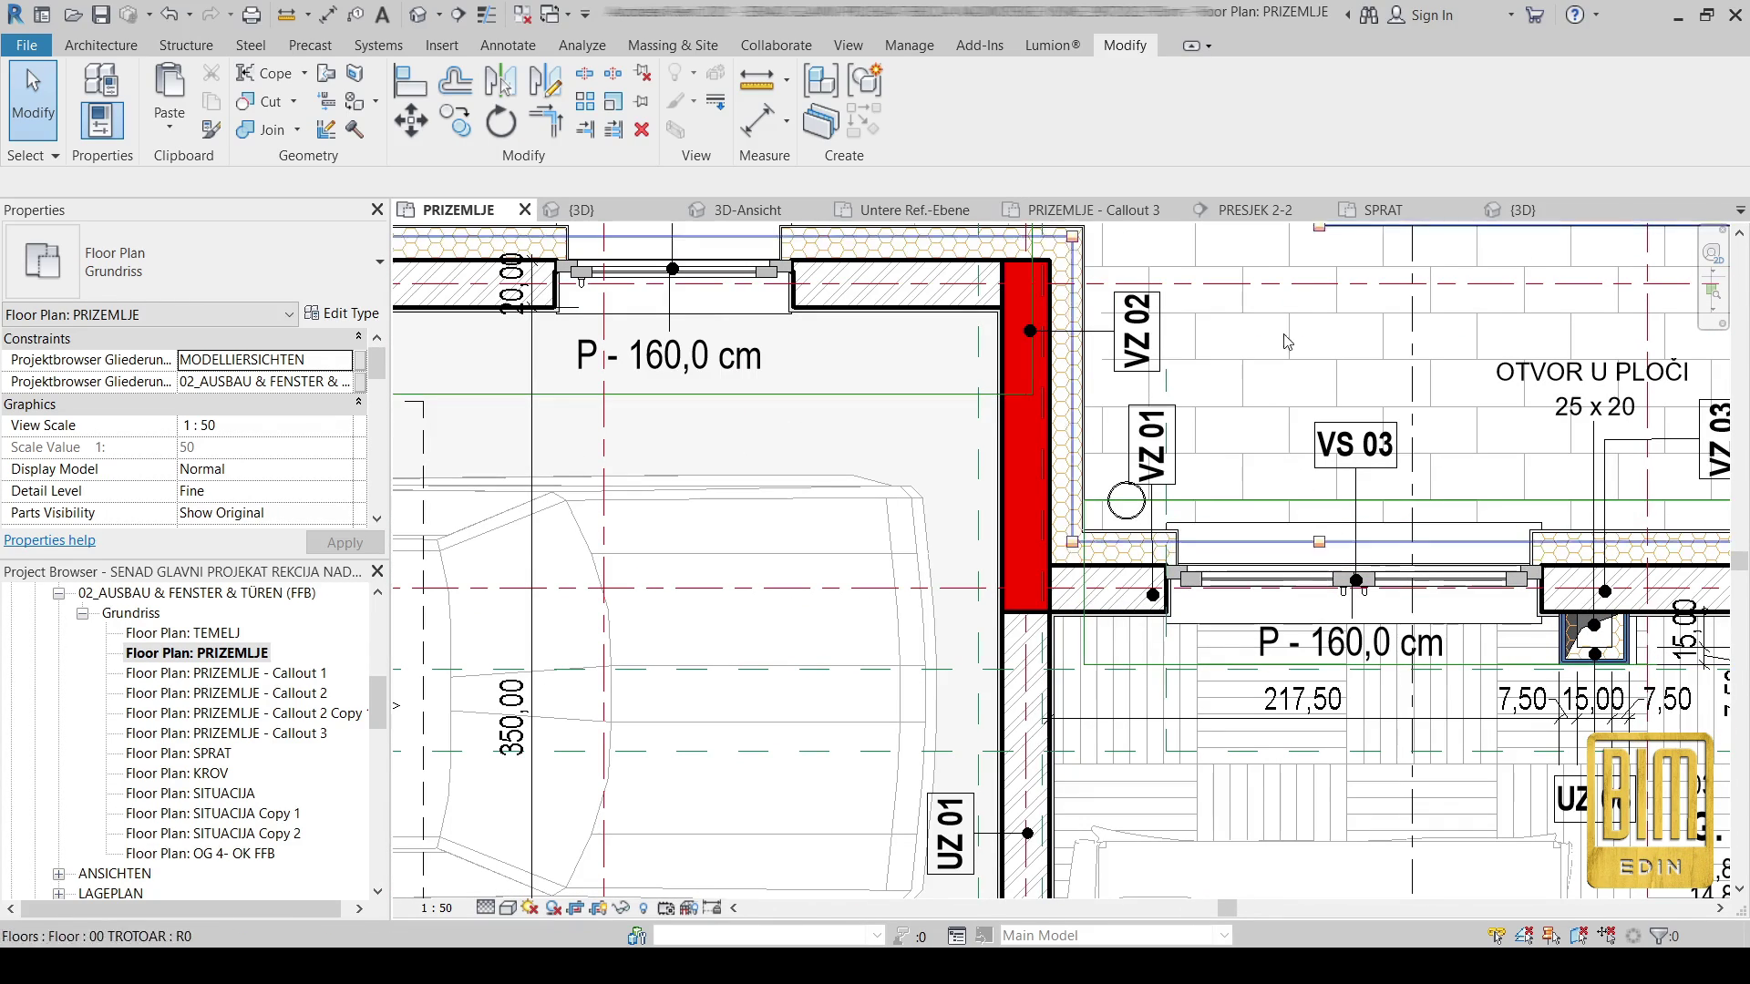
scroll(1039, 606, up, 2)
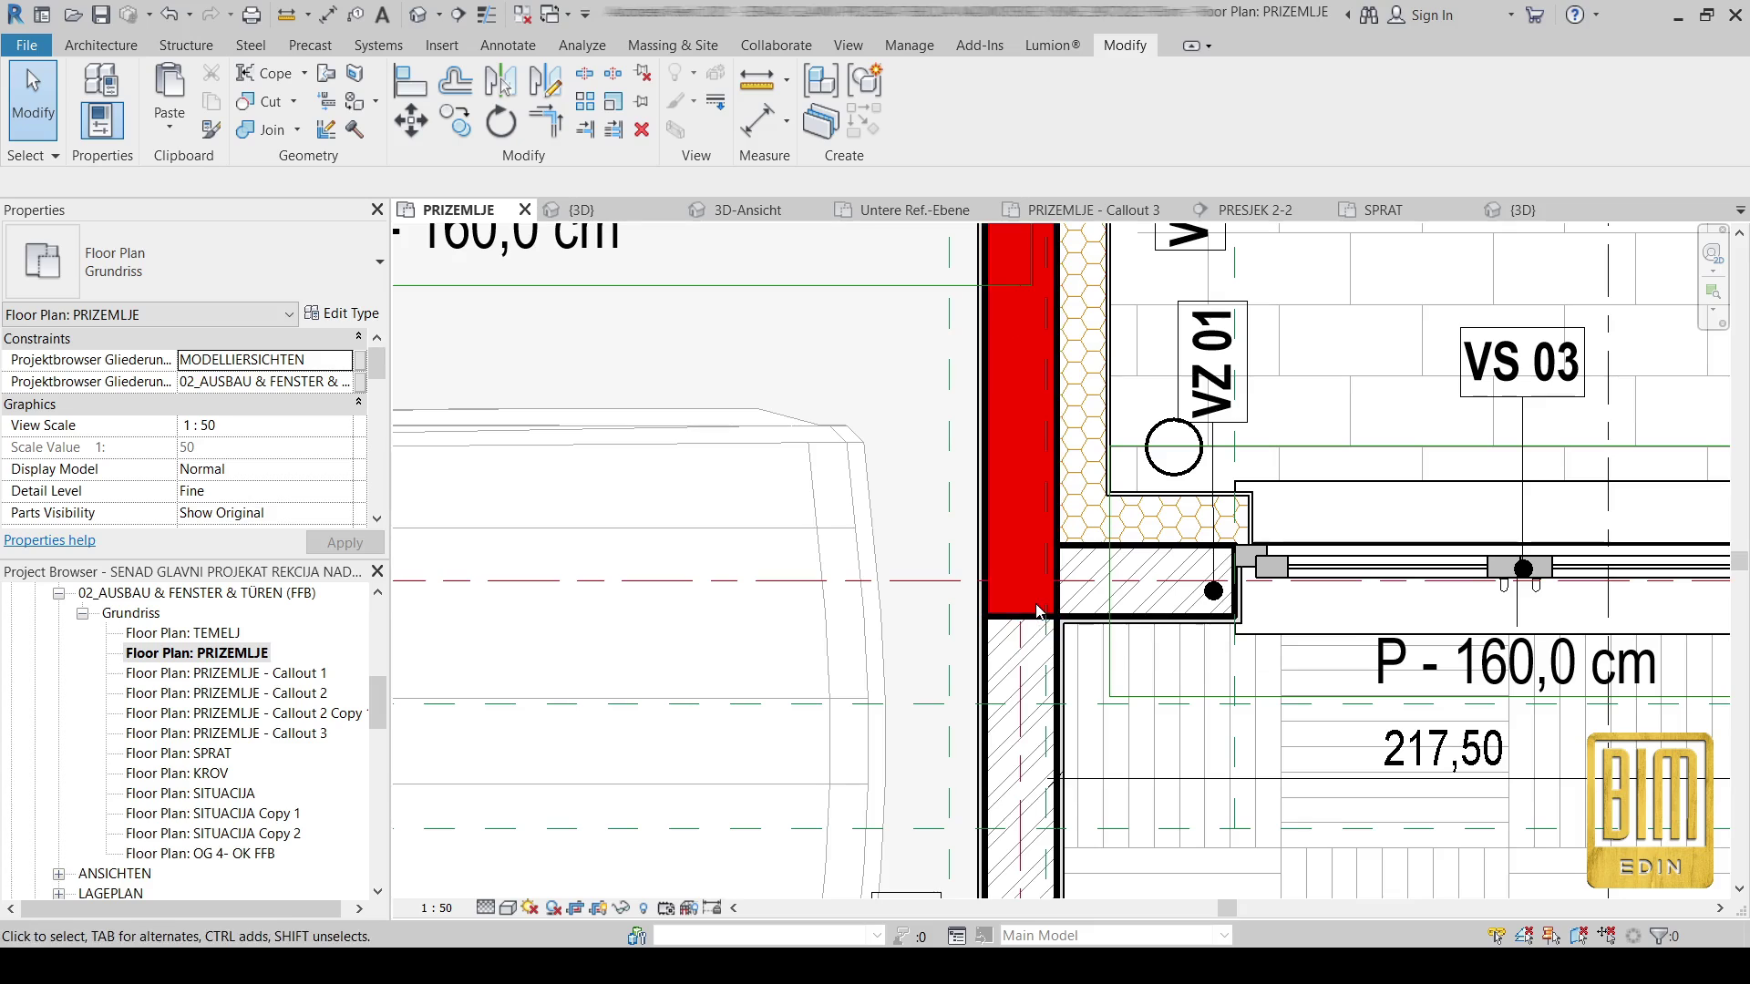
scroll(1150, 613, down, 4)
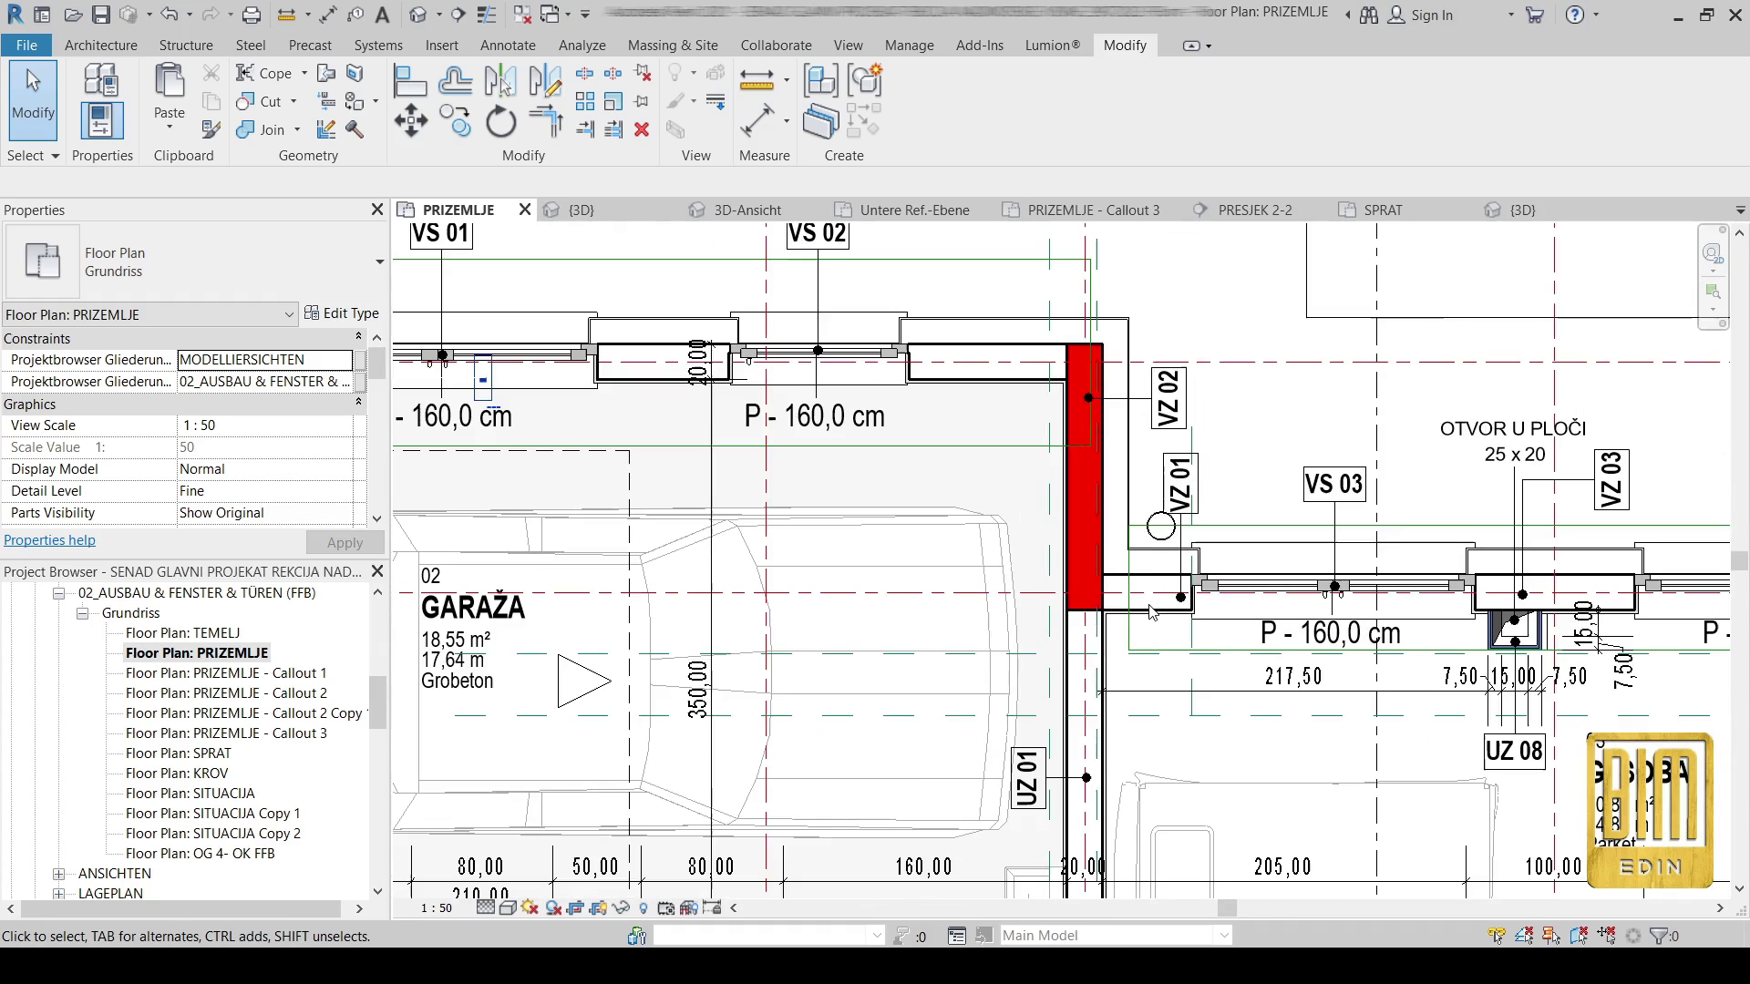
middle_drag(1003, 676, 1322, 538)
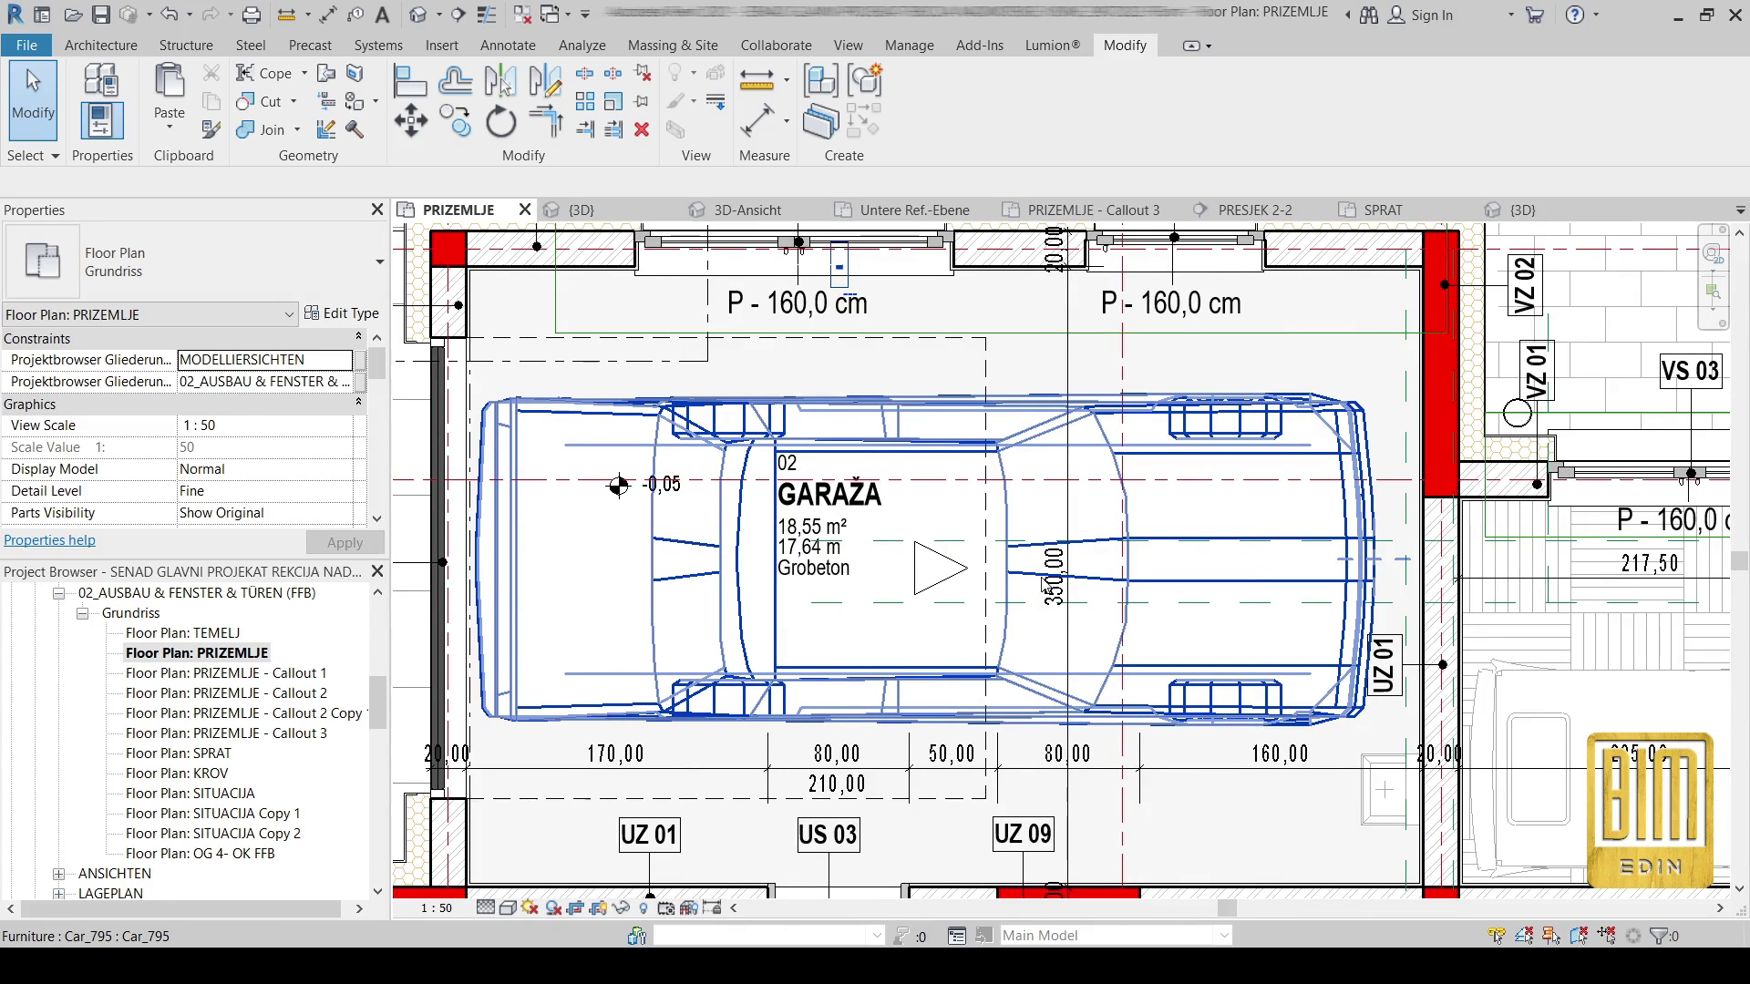
scroll(1072, 606, down, 3)
- Open the default {3D} view and select the section box around the house
click(421, 13)
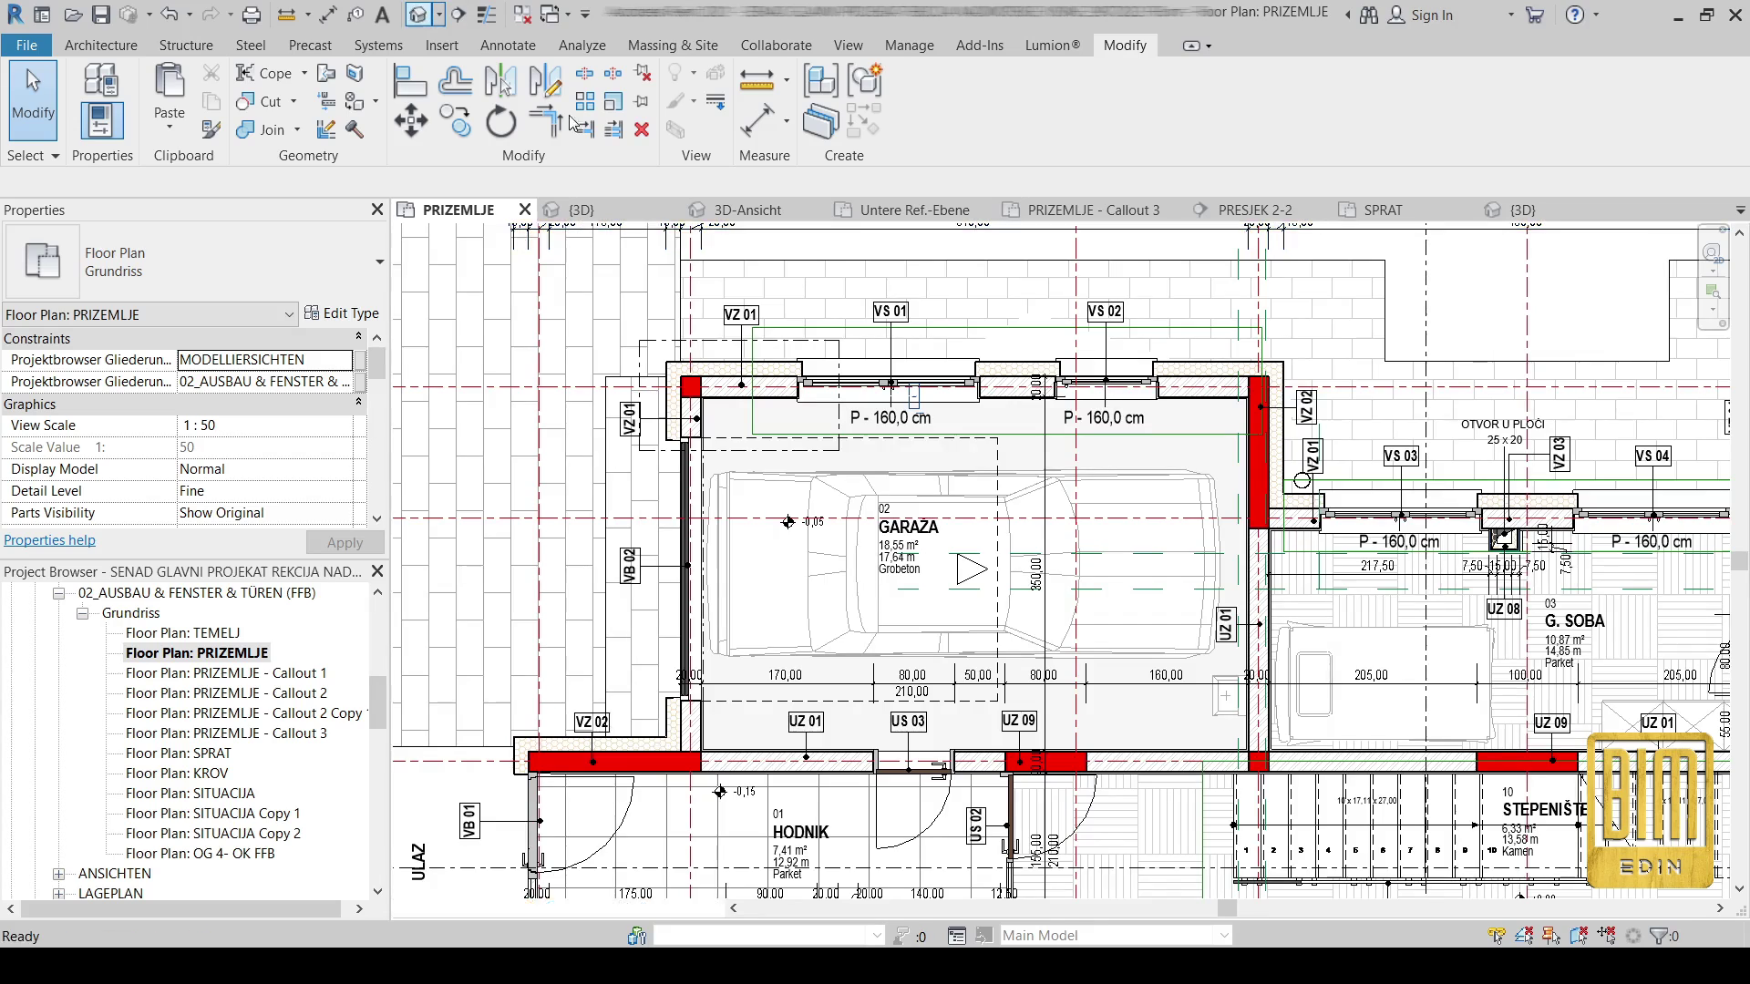
click(1235, 382)
scroll(1176, 560, up, 5)
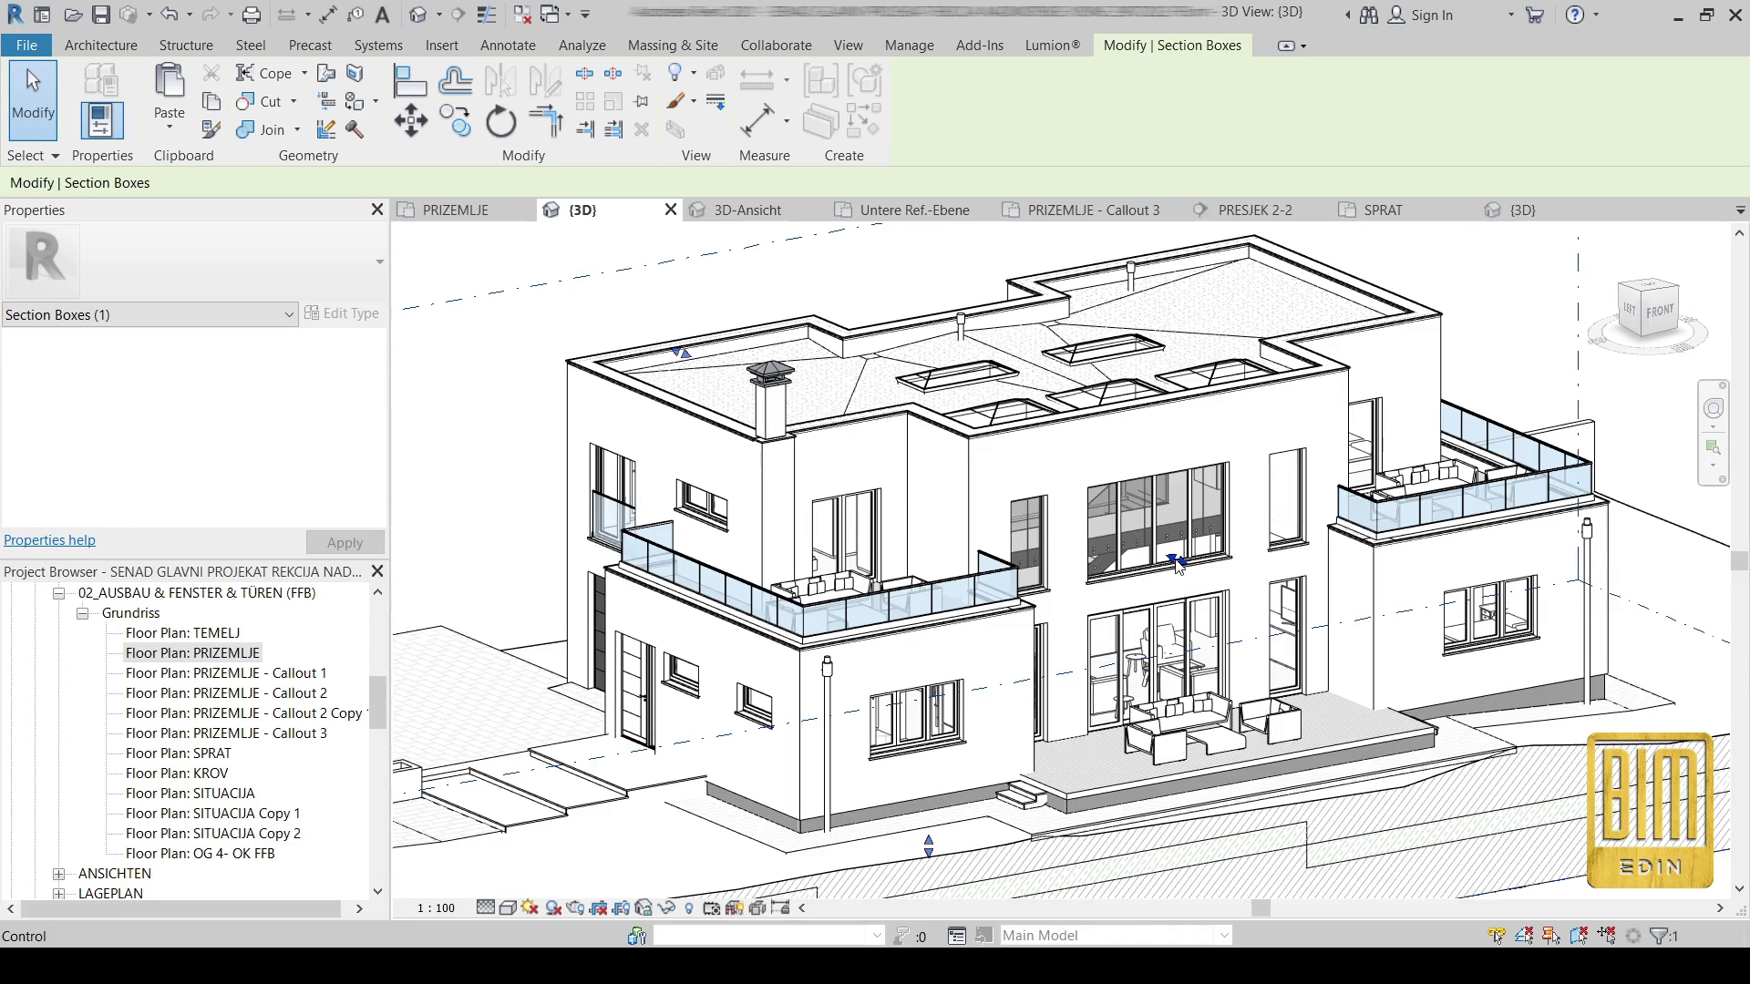